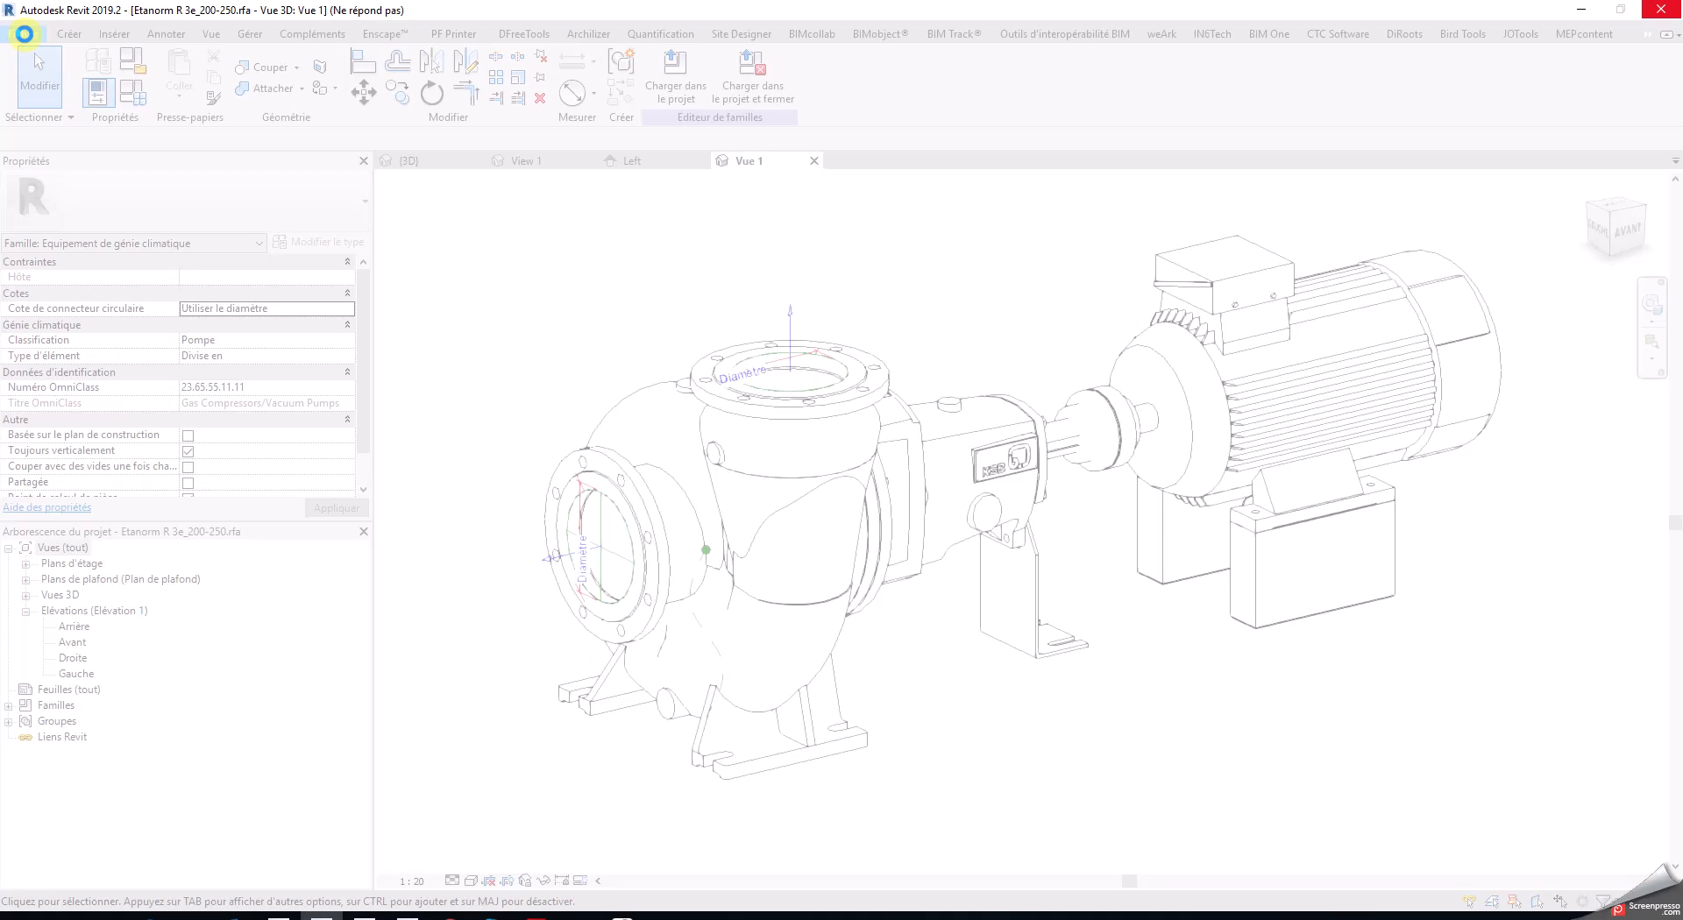
# - Create a new family from the Modèle générique métrique.rft template in the French template folder
pyautogui.click(24, 34)
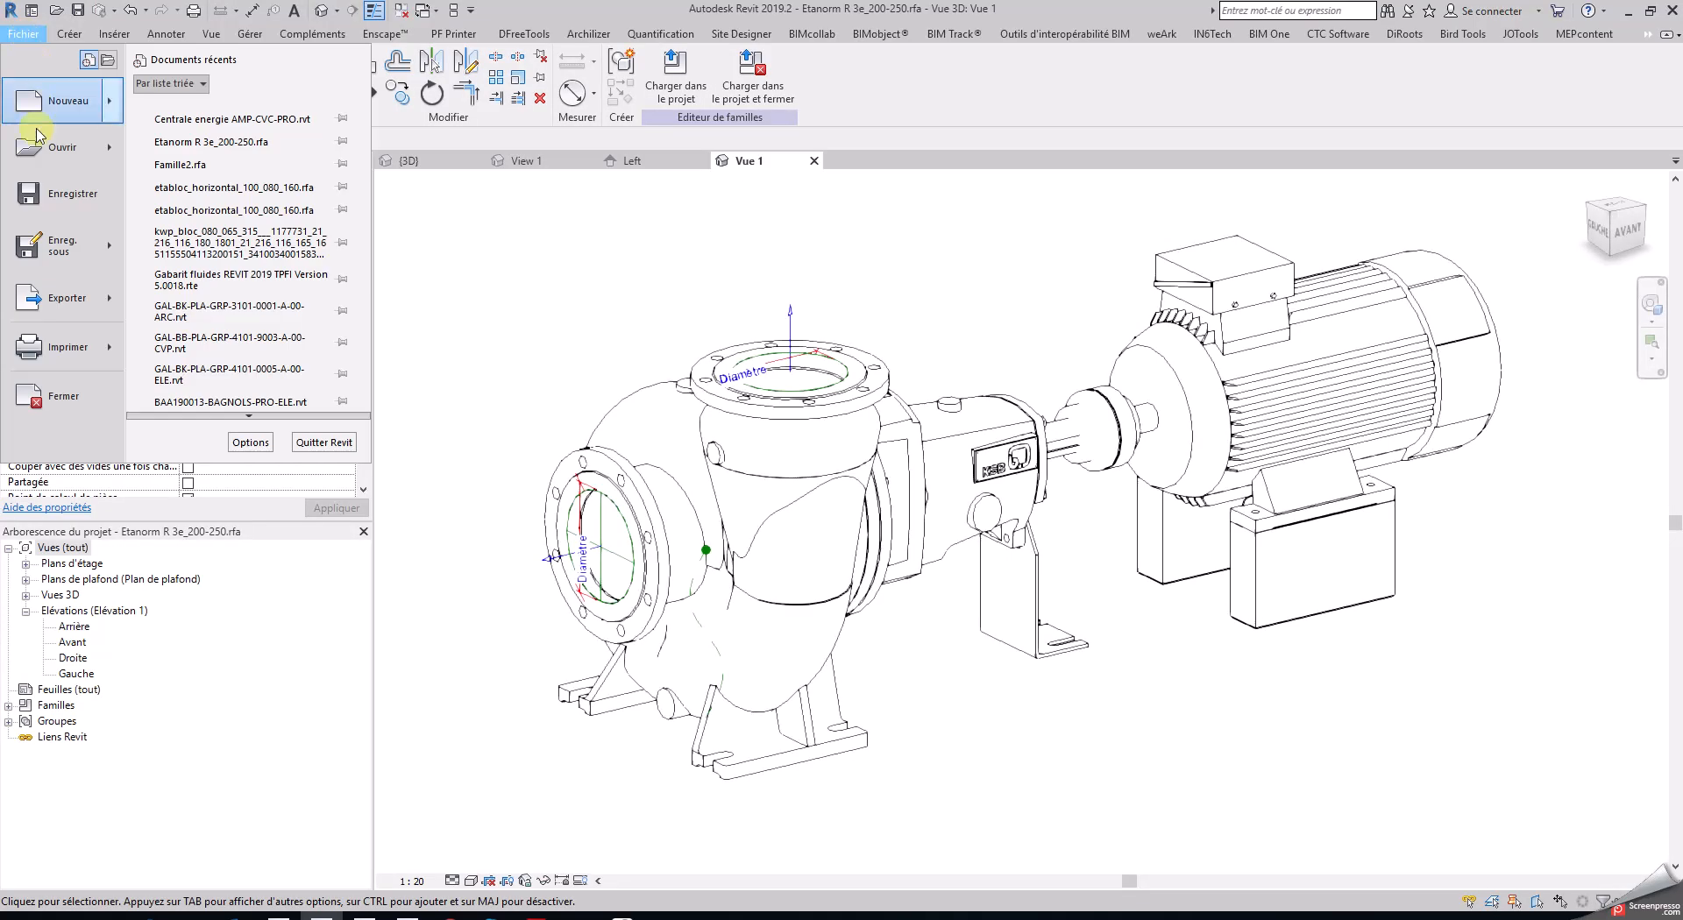
pyautogui.moveTo(35, 142)
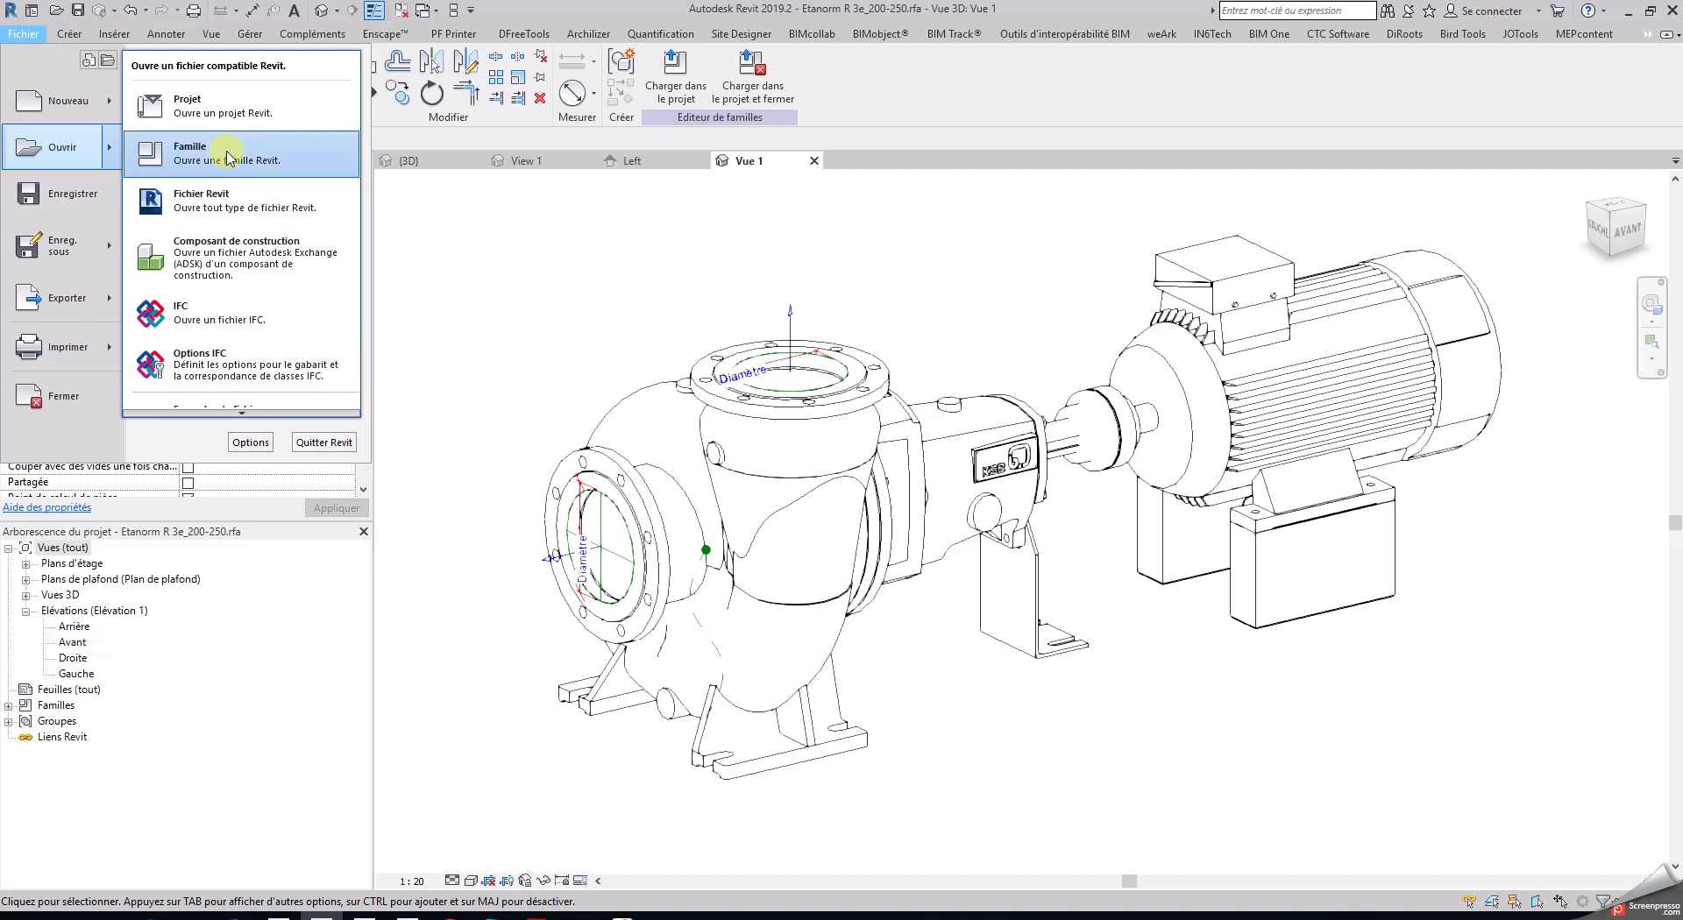
pyautogui.moveTo(61, 101)
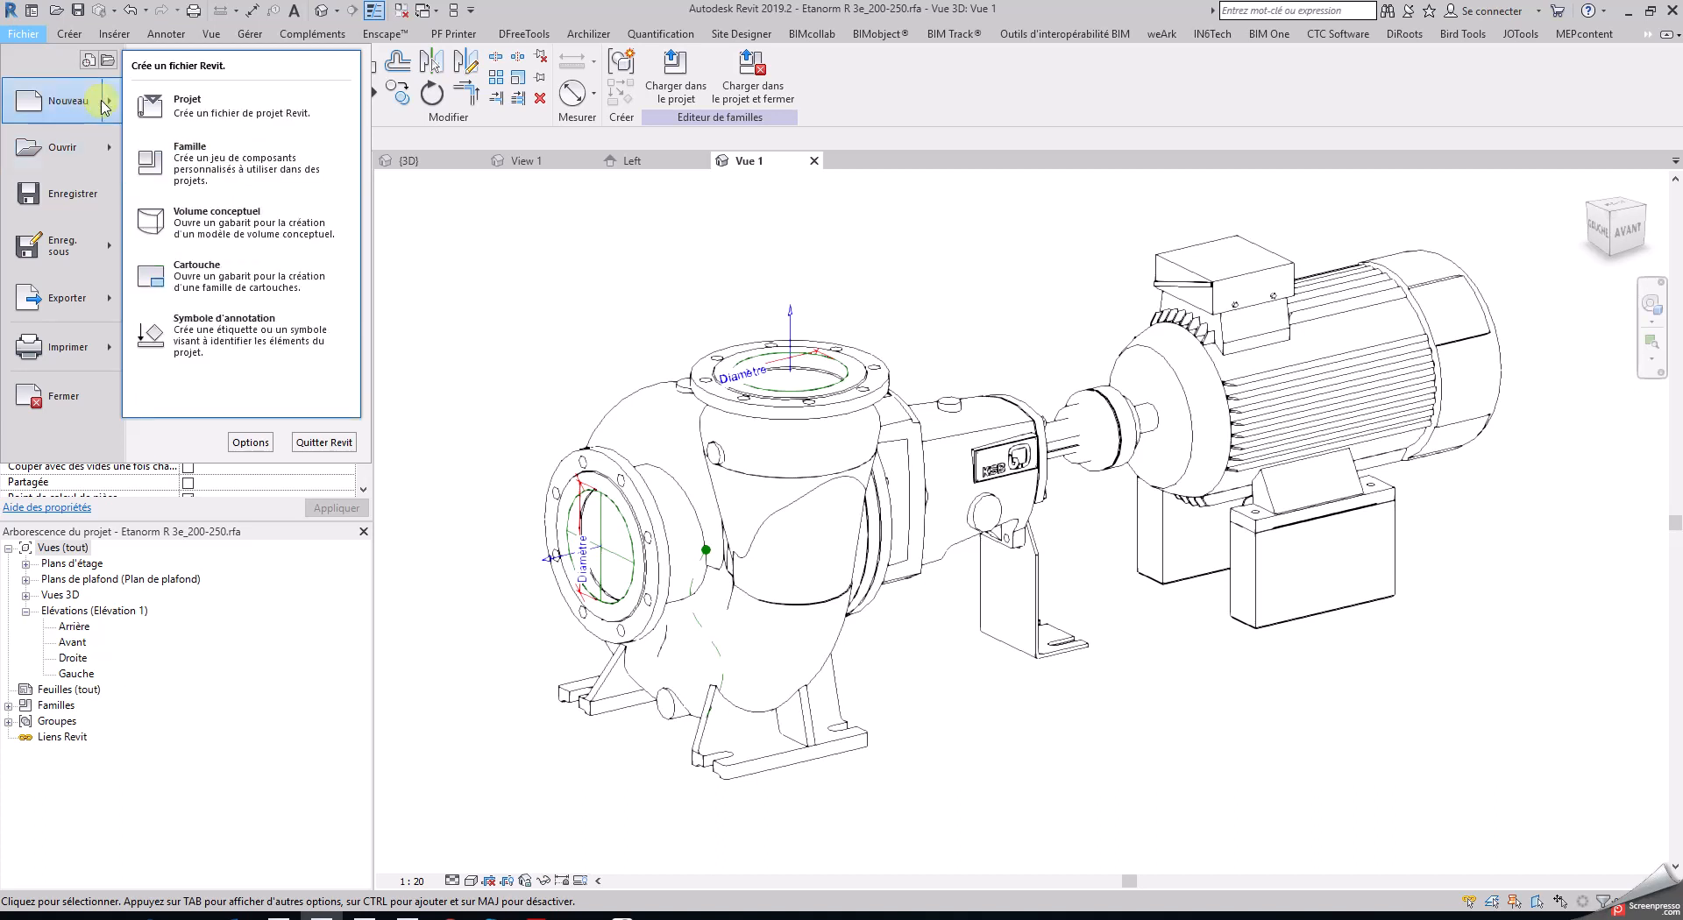
pyautogui.click(211, 175)
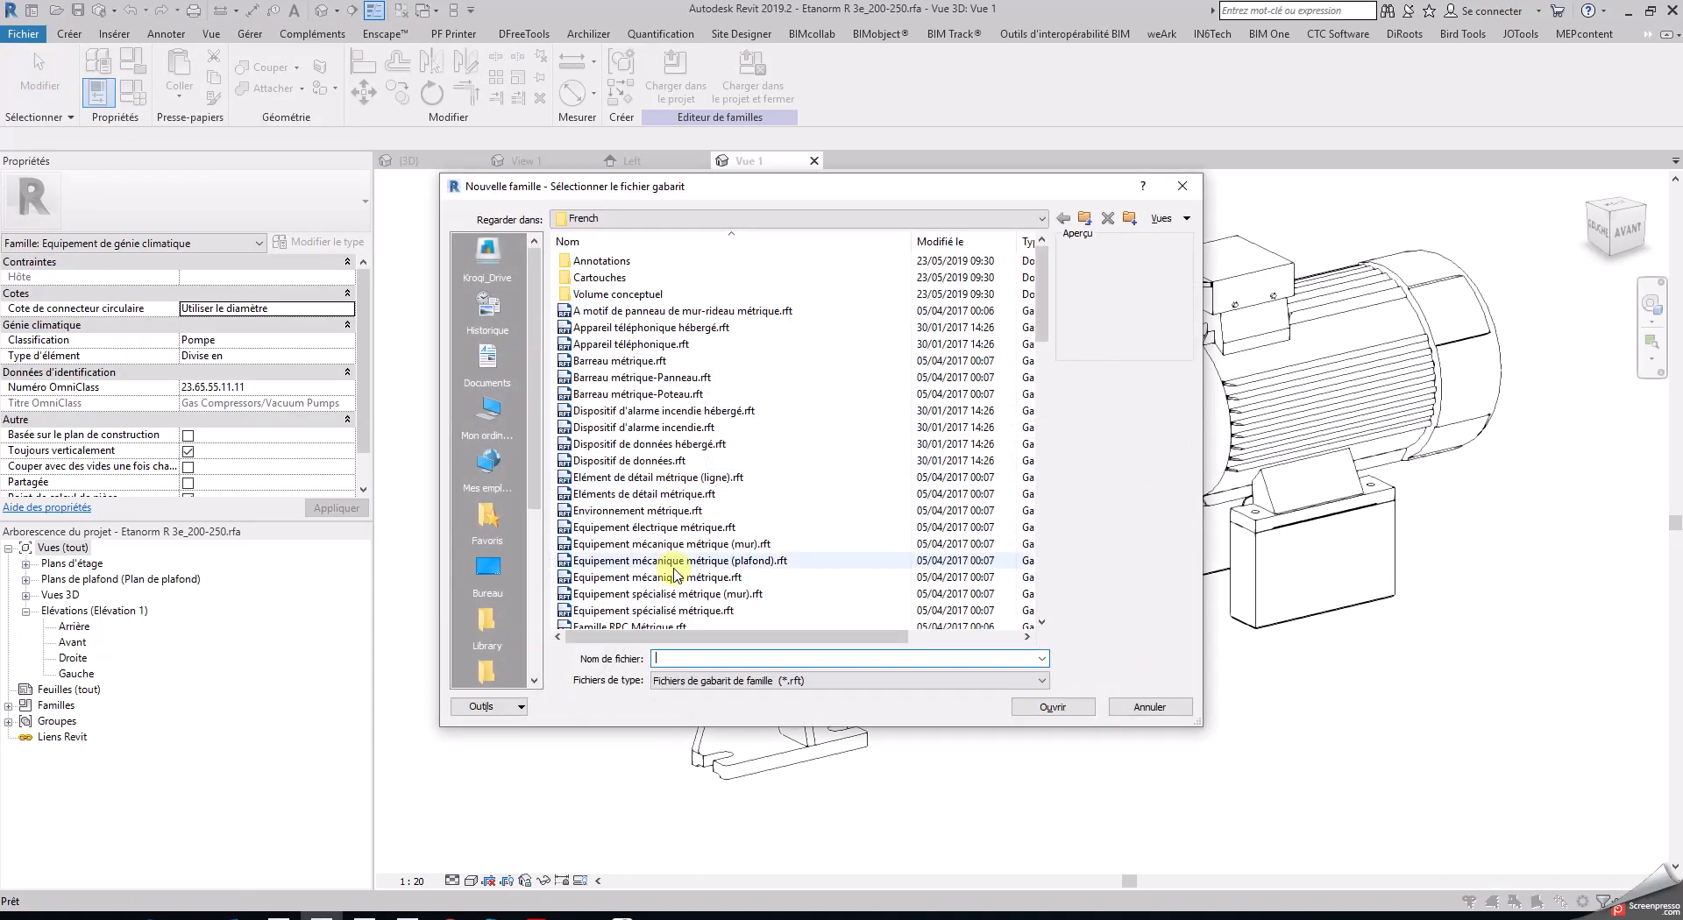
pyautogui.scroll(-8, 657, 556)
pyautogui.scroll(-5, 677, 556)
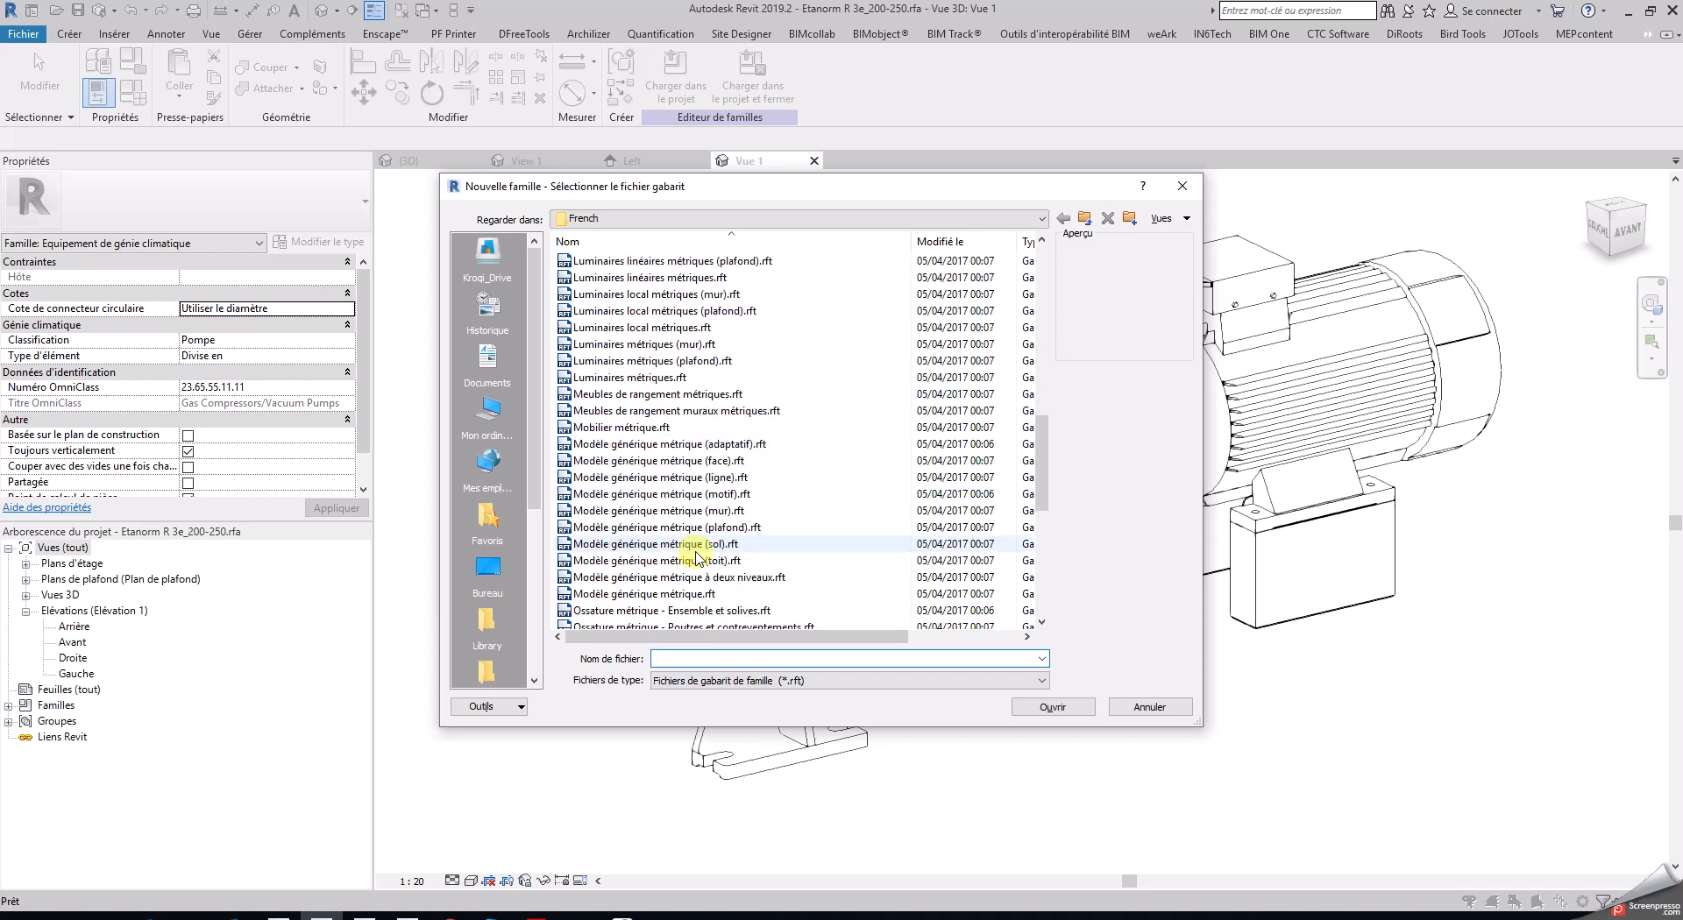
pyautogui.scroll(-3, 780, 438)
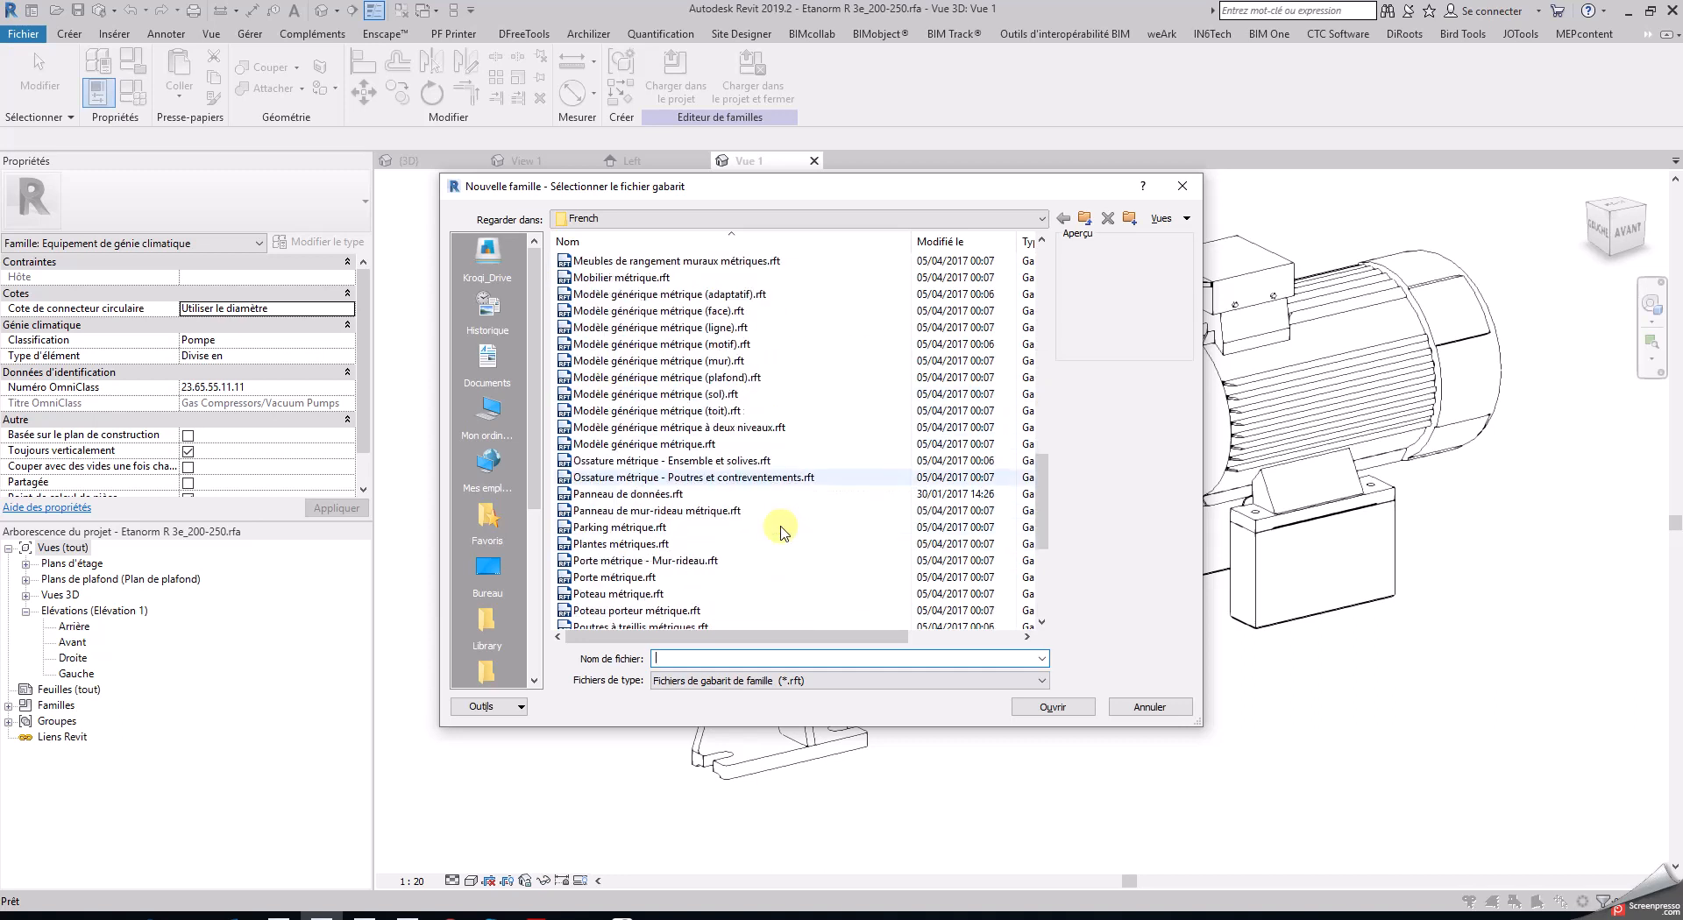
pyautogui.click(665, 443)
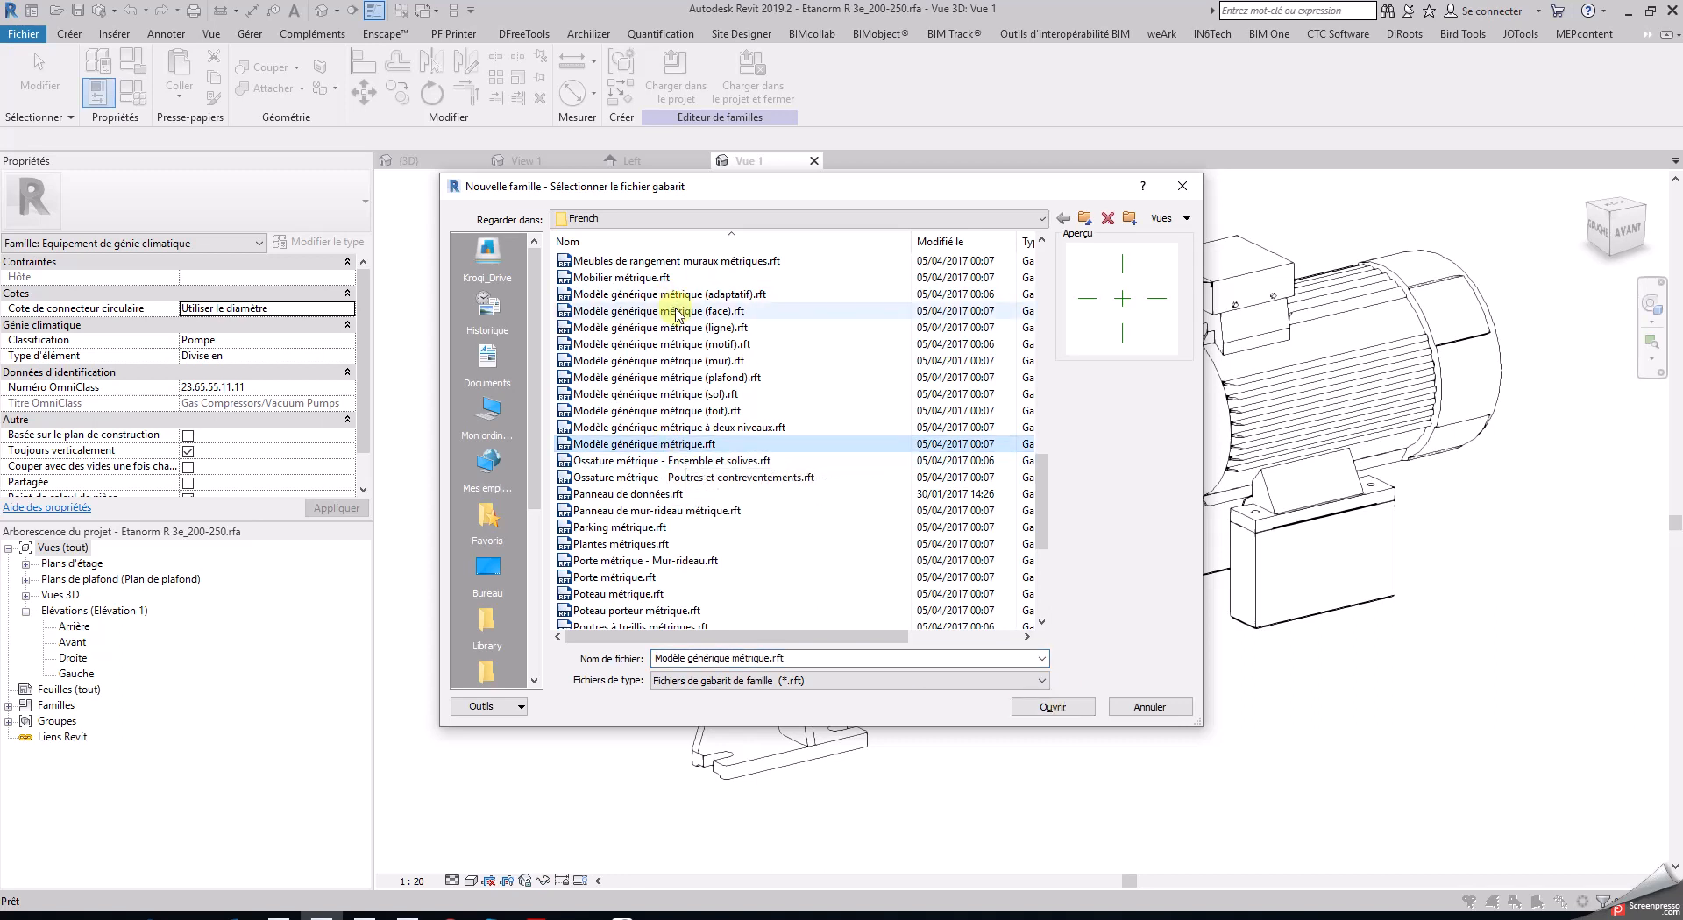
pyautogui.click(1065, 710)
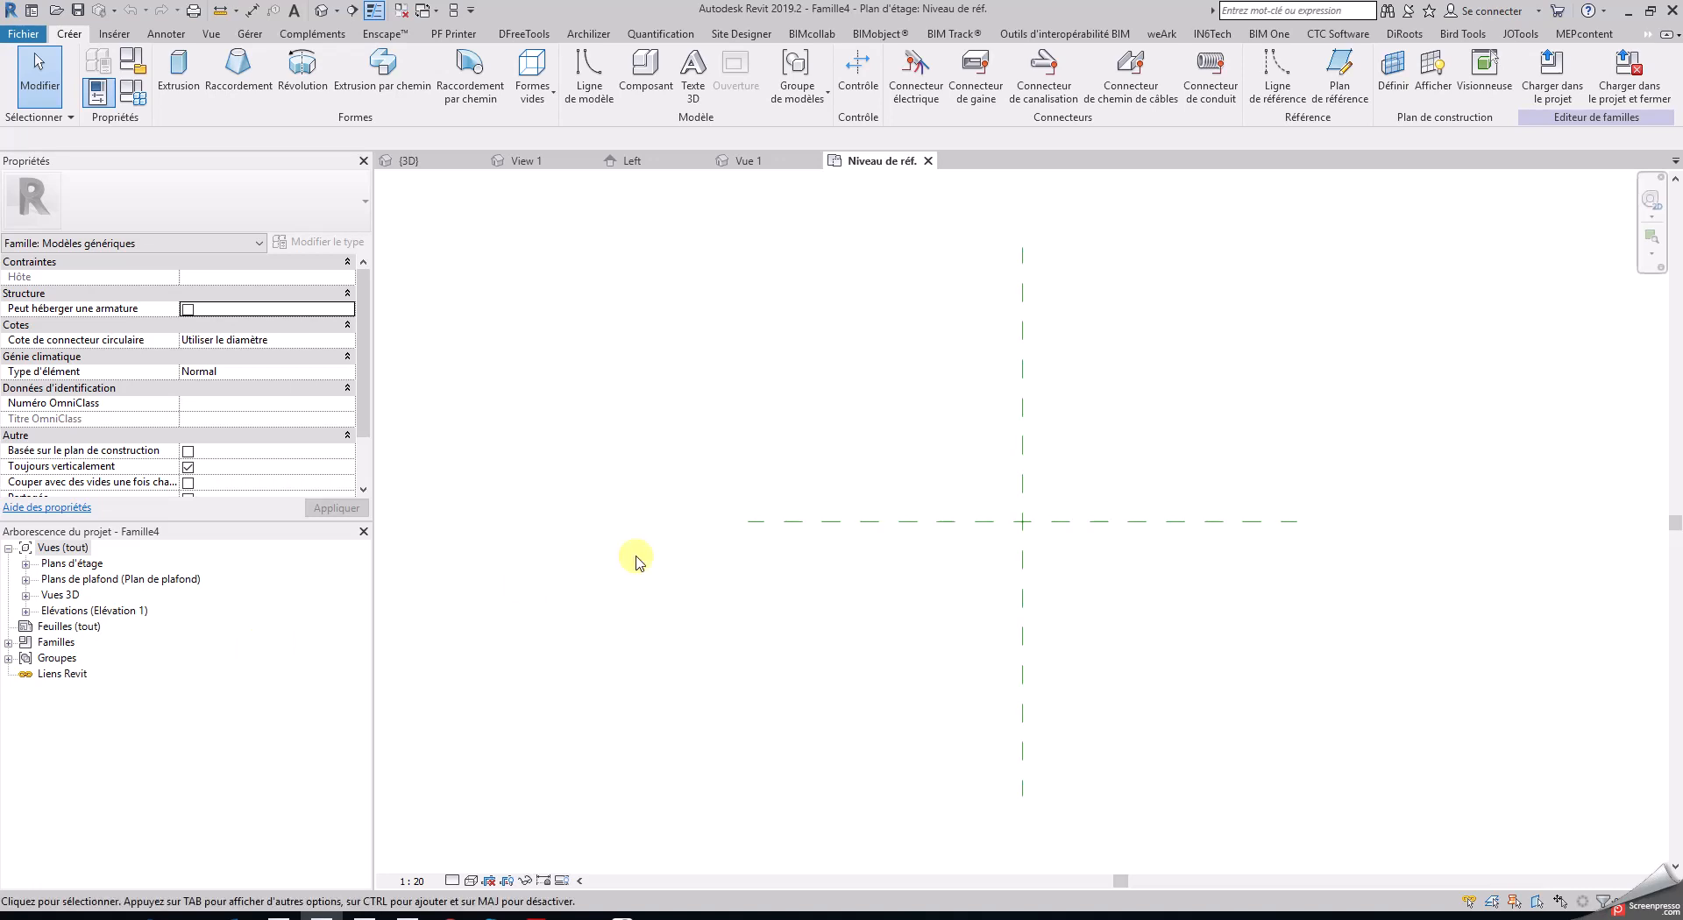
pyautogui.press('F7')
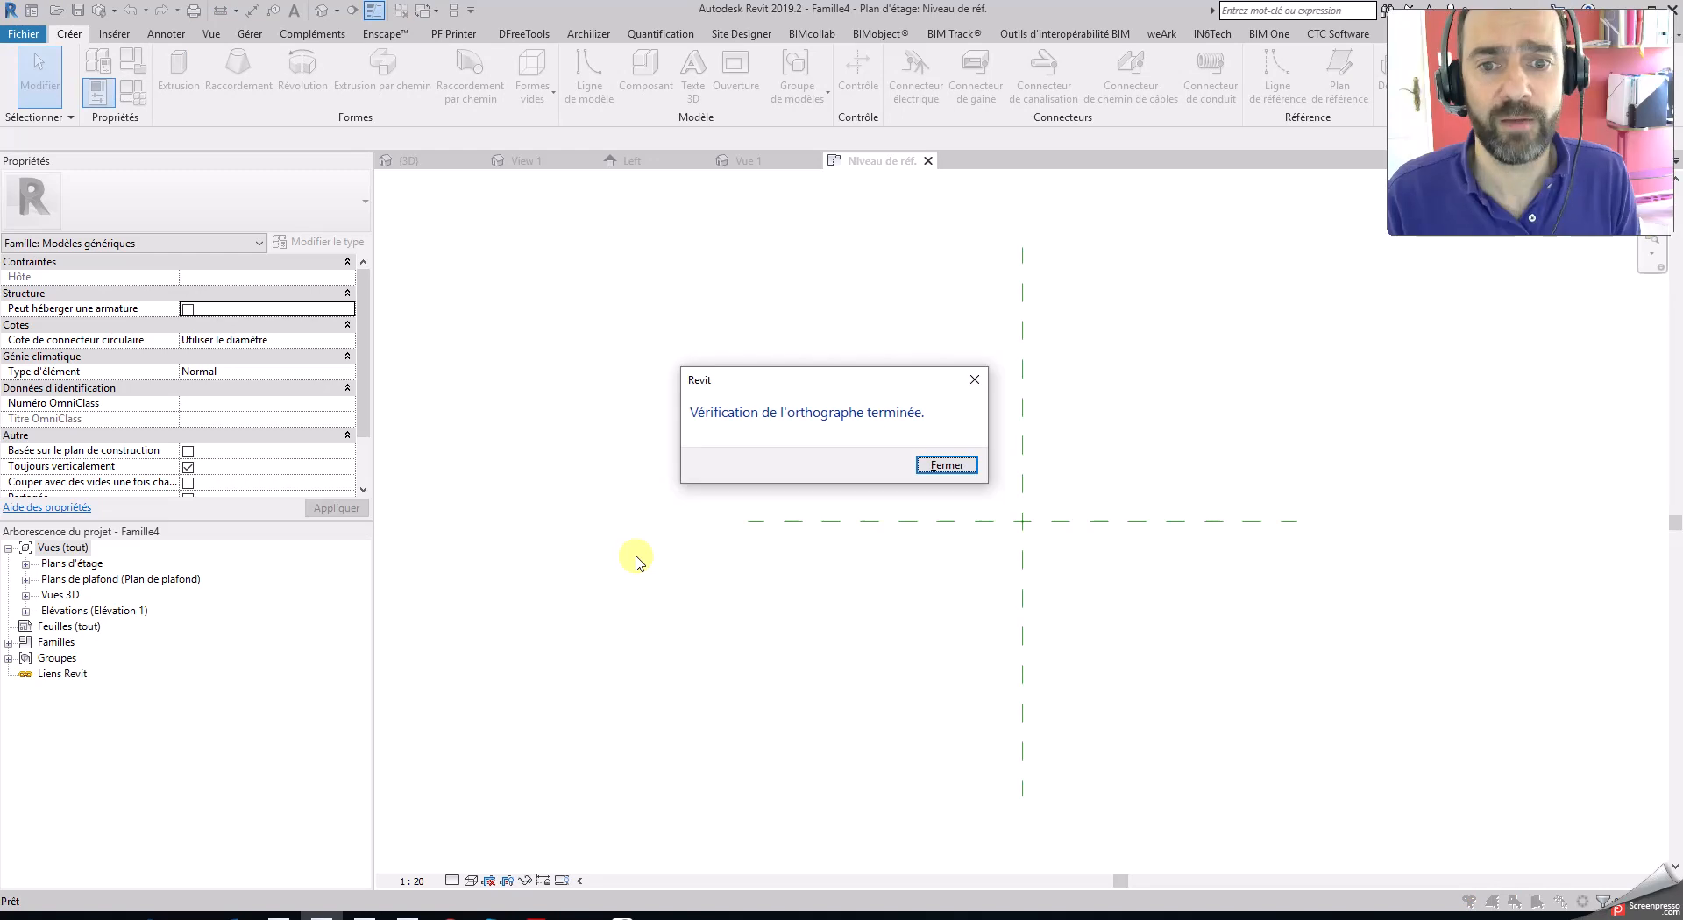
pyautogui.click(955, 465)
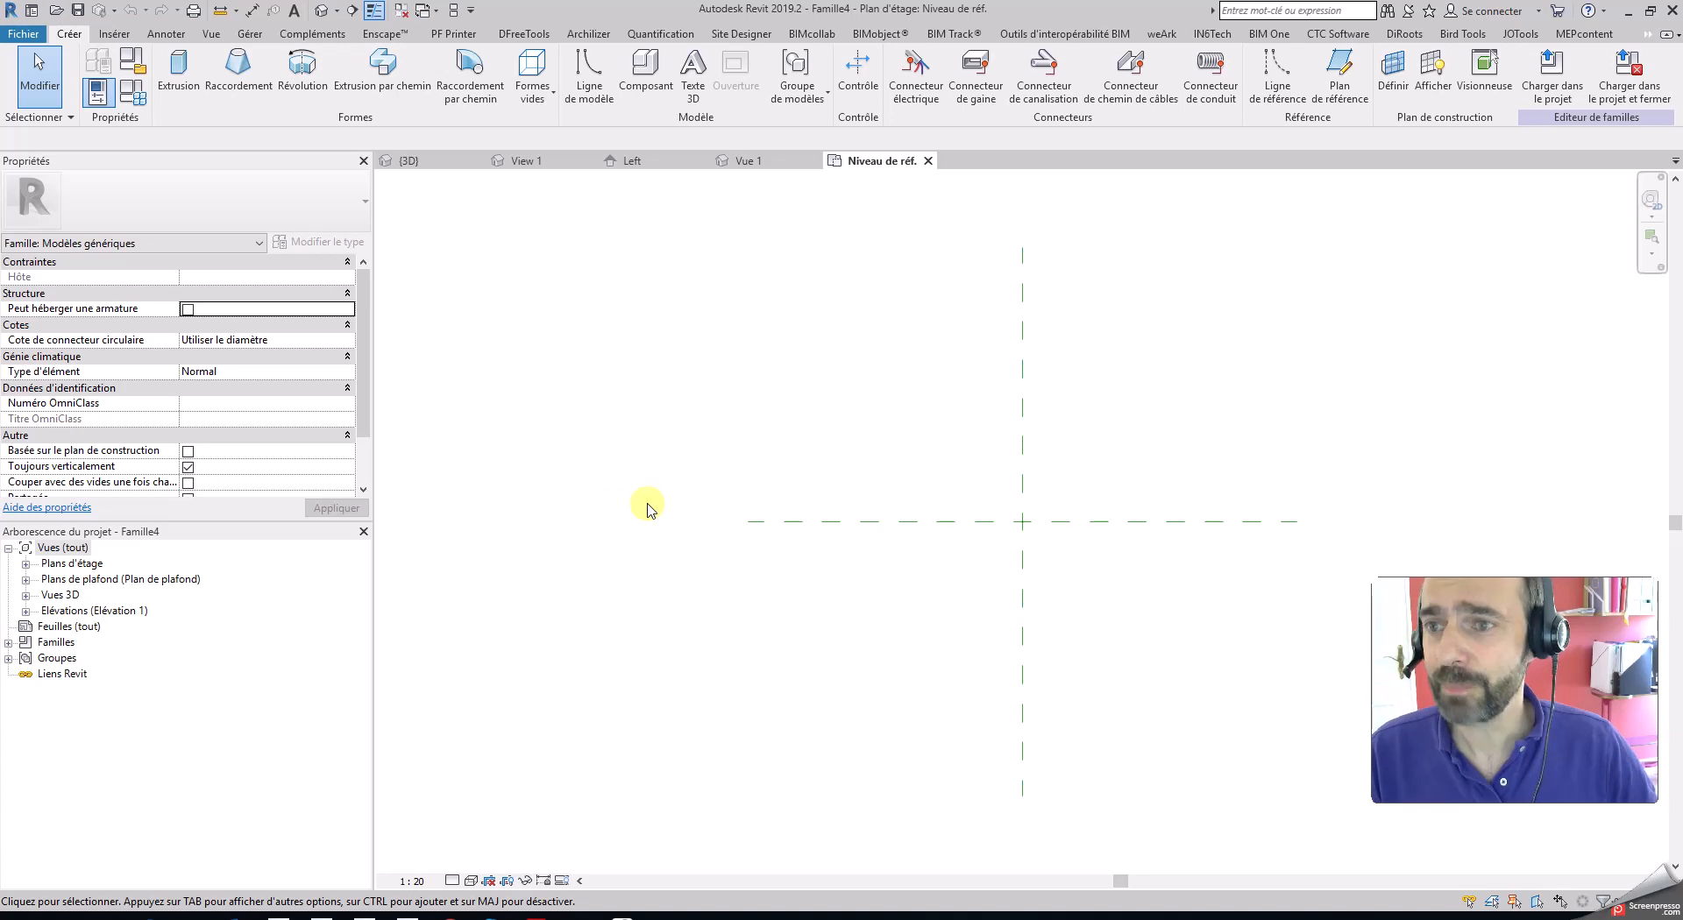
# - Open the family category and parameters settings and examine the part type options offered for the Accessoire de canalisation category
pyautogui.click(134, 64)
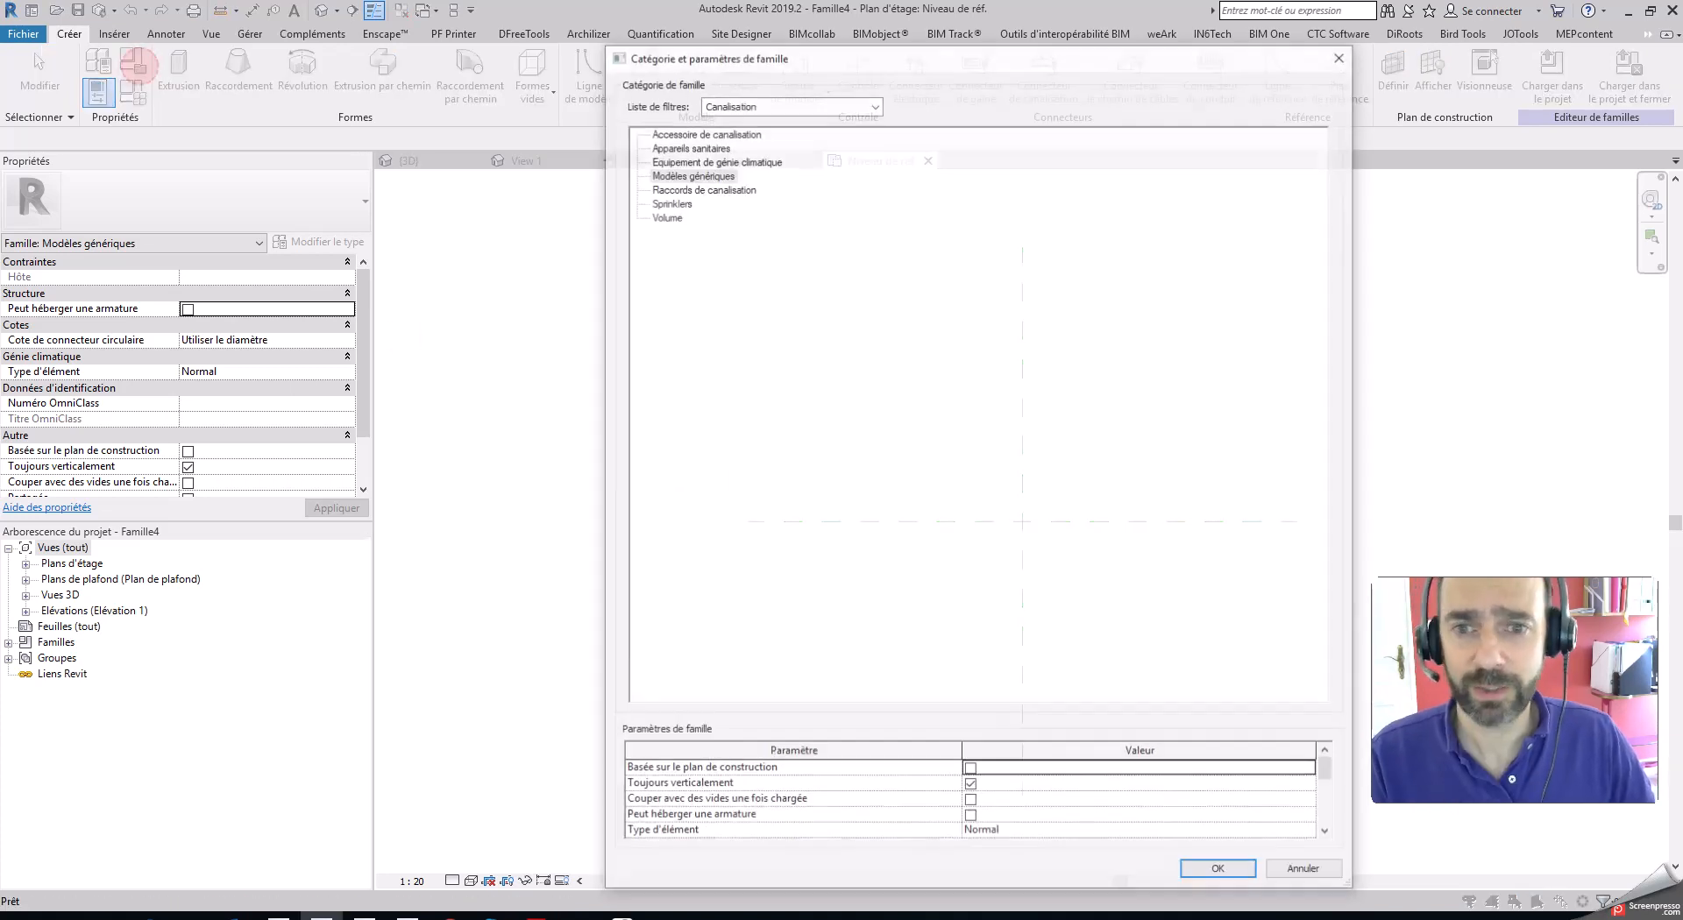
pyautogui.click(735, 159)
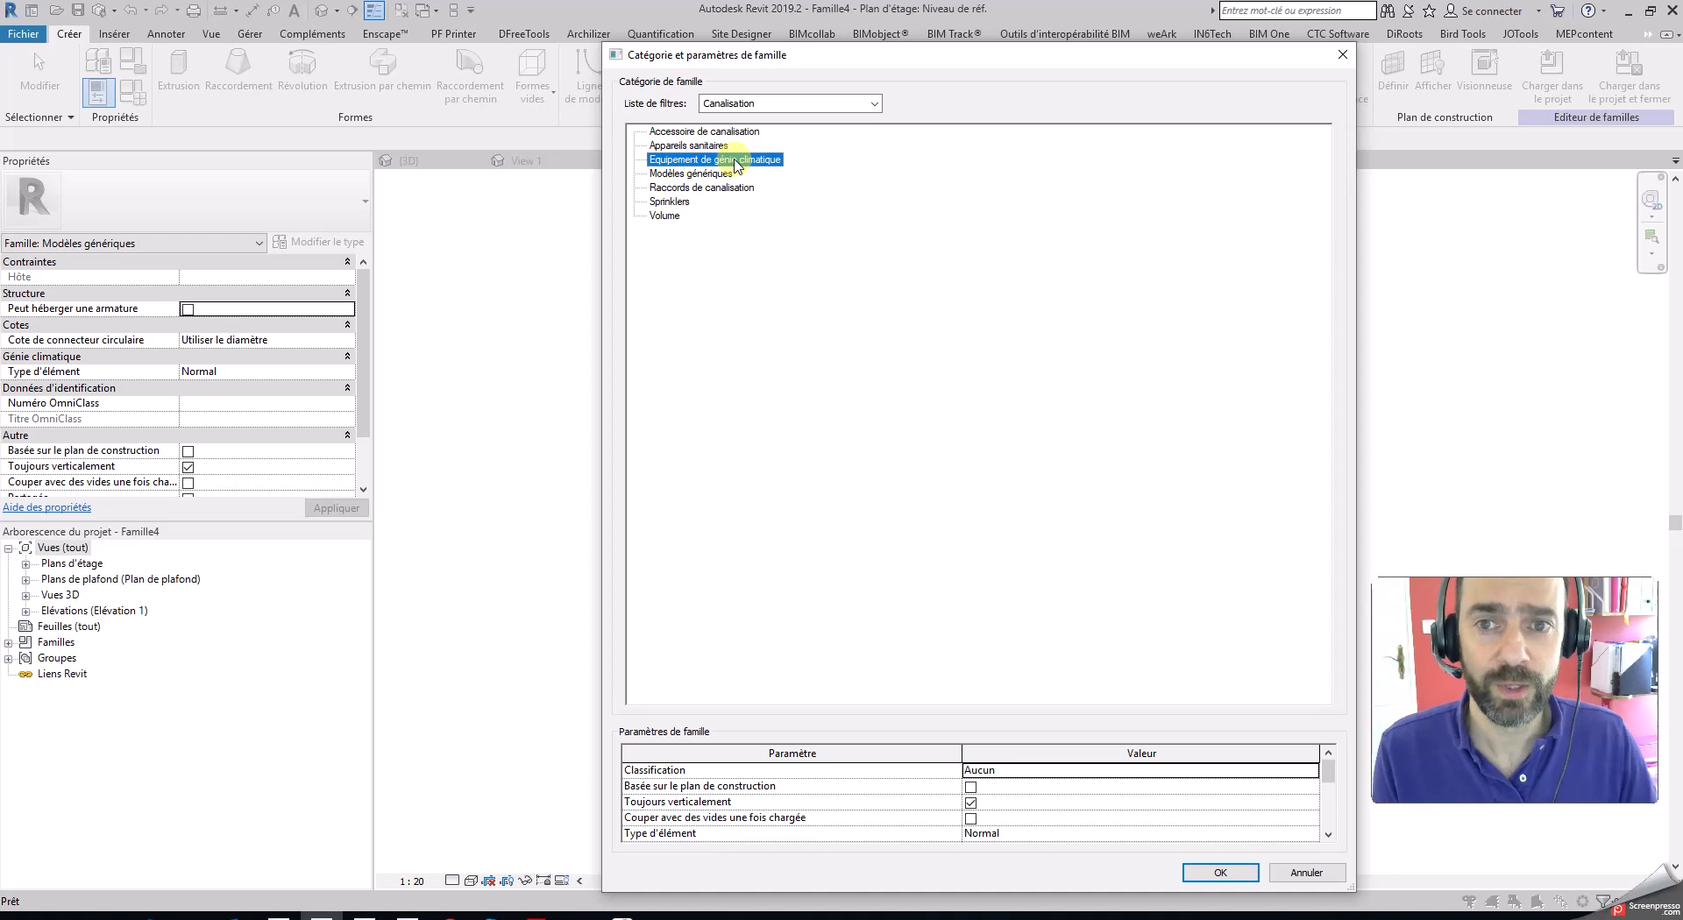
pyautogui.click(744, 132)
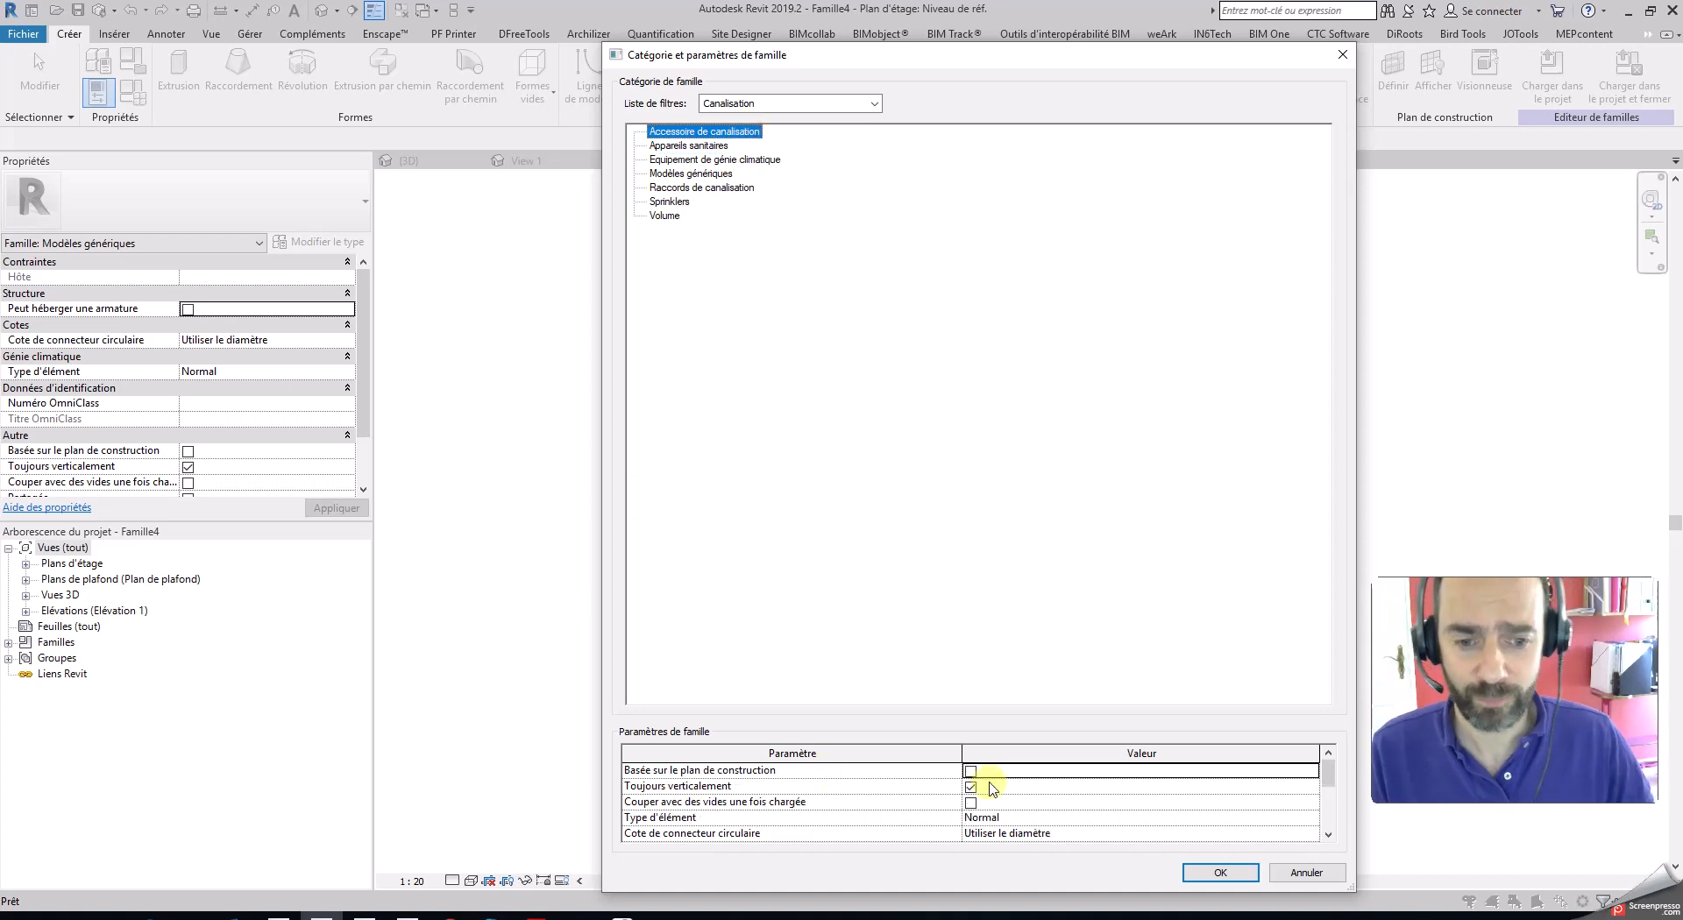
pyautogui.scroll(-1, 976, 828)
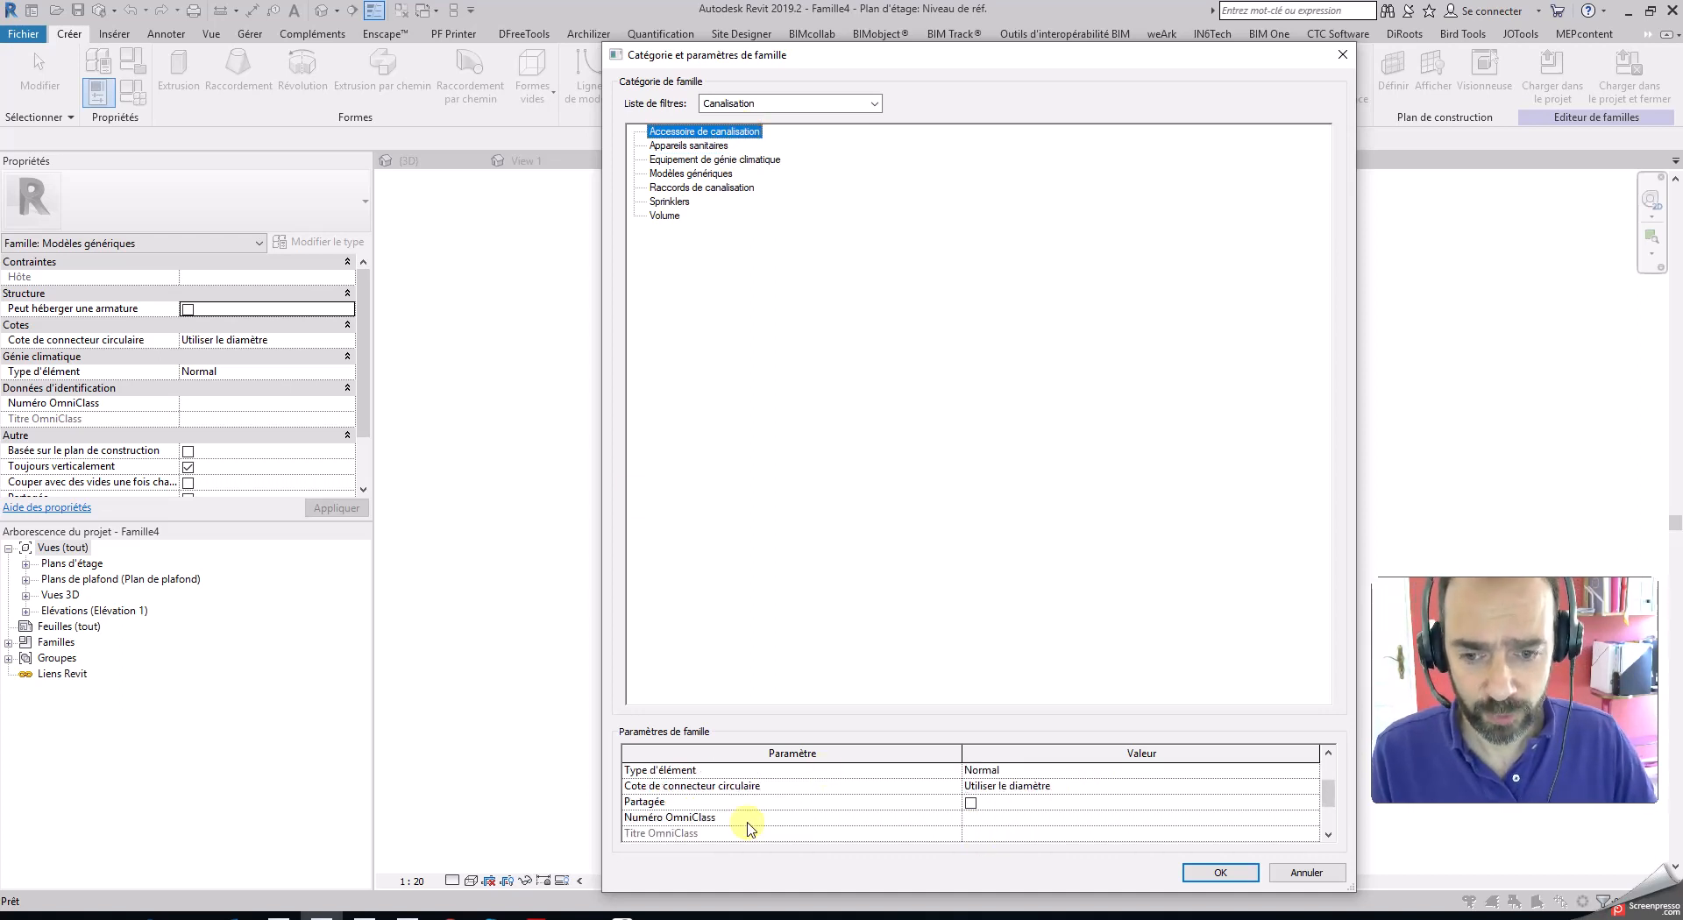
pyautogui.scroll(1, 1008, 797)
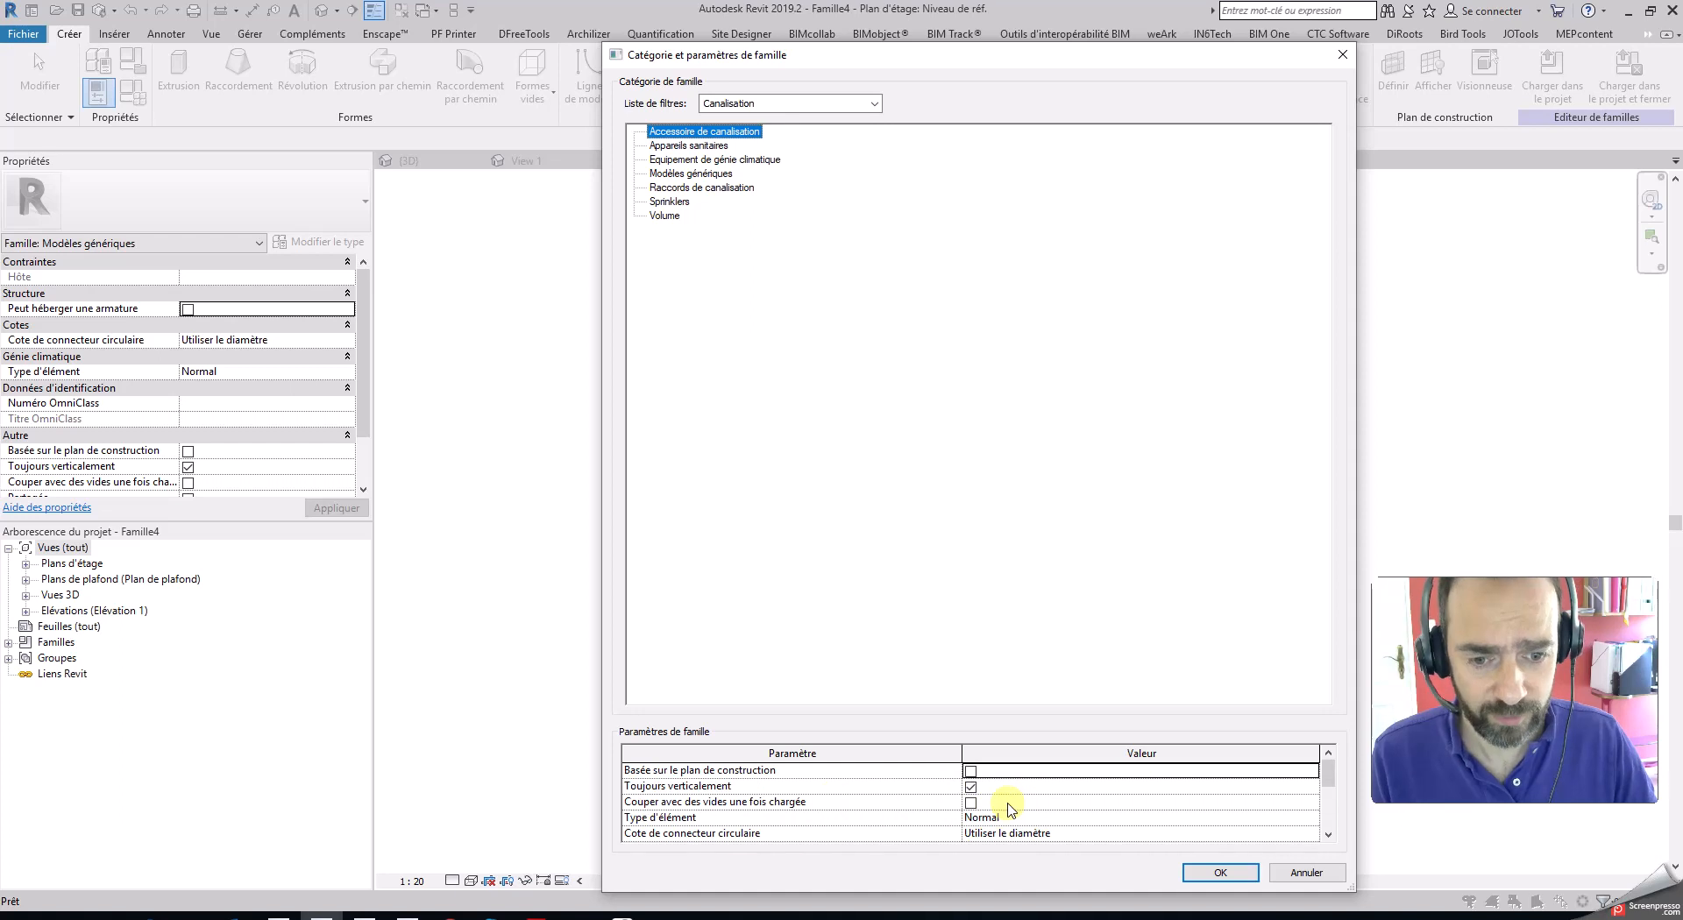
pyautogui.click(1008, 818)
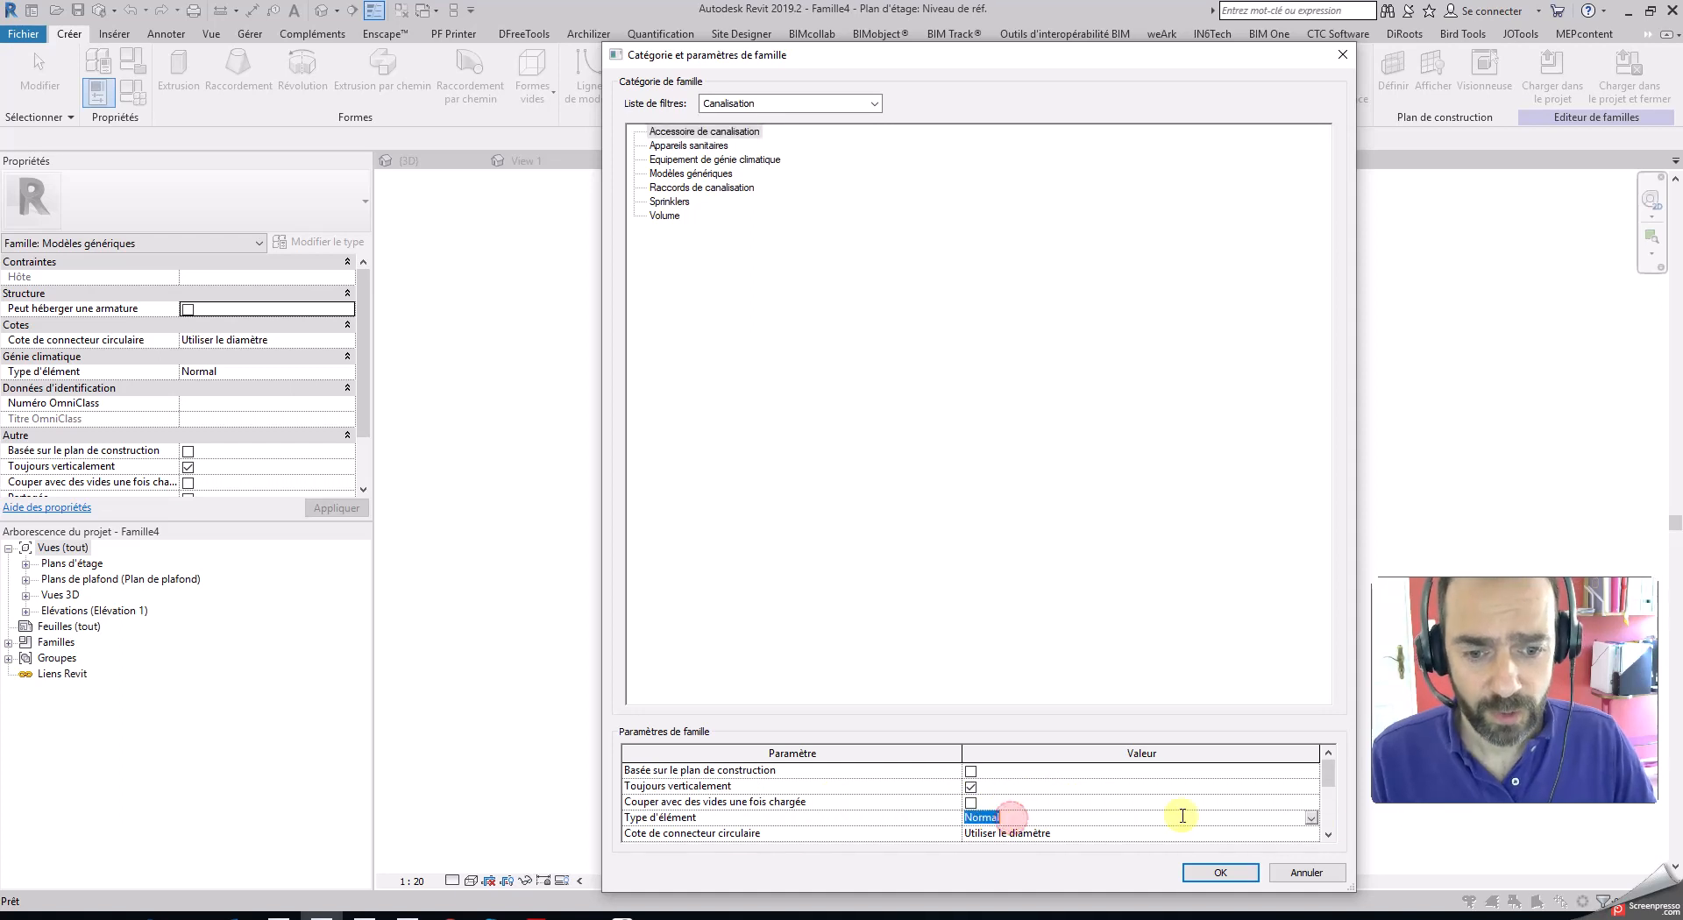
pyautogui.click(1311, 817)
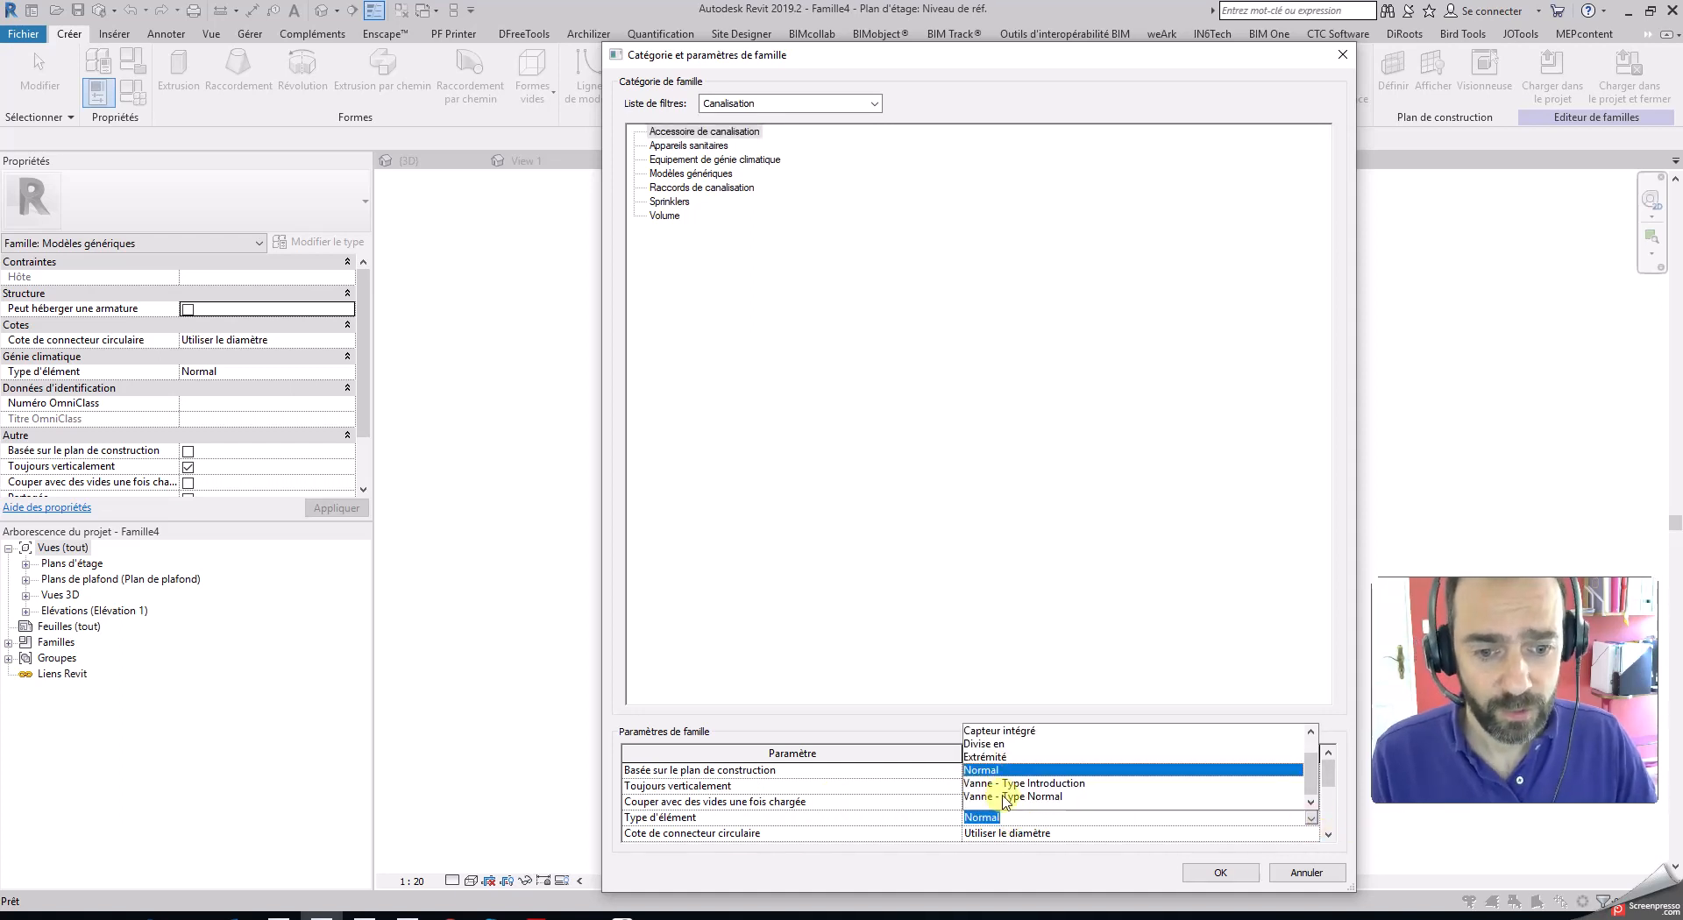
pyautogui.scroll(1, 1006, 798)
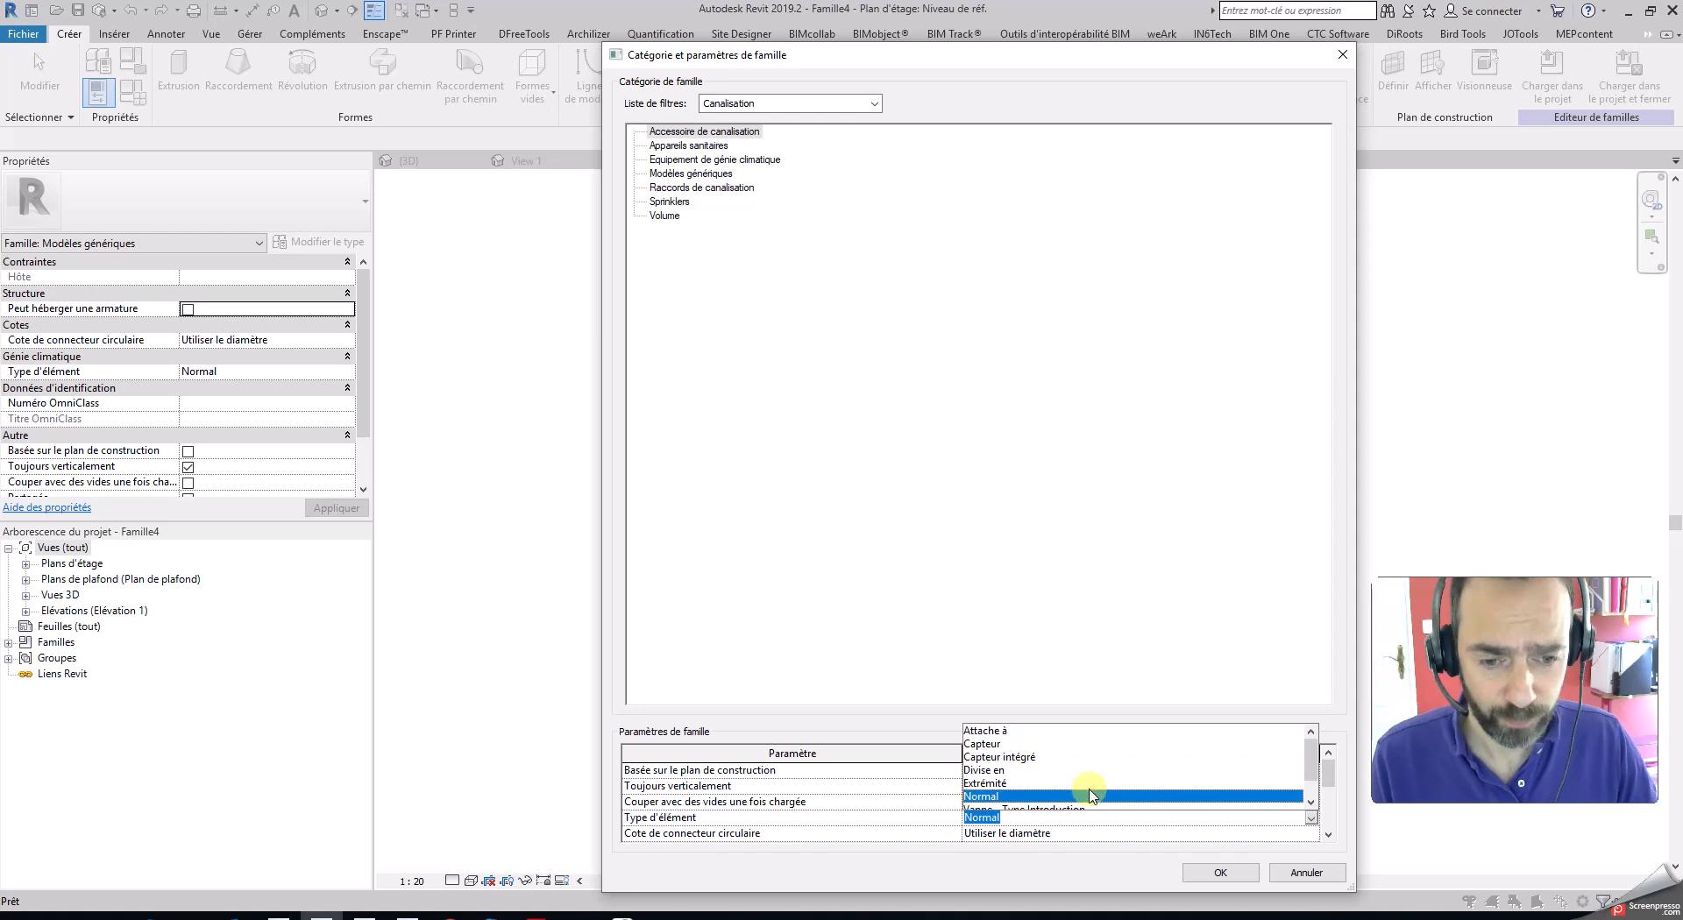
pyautogui.click(1060, 640)
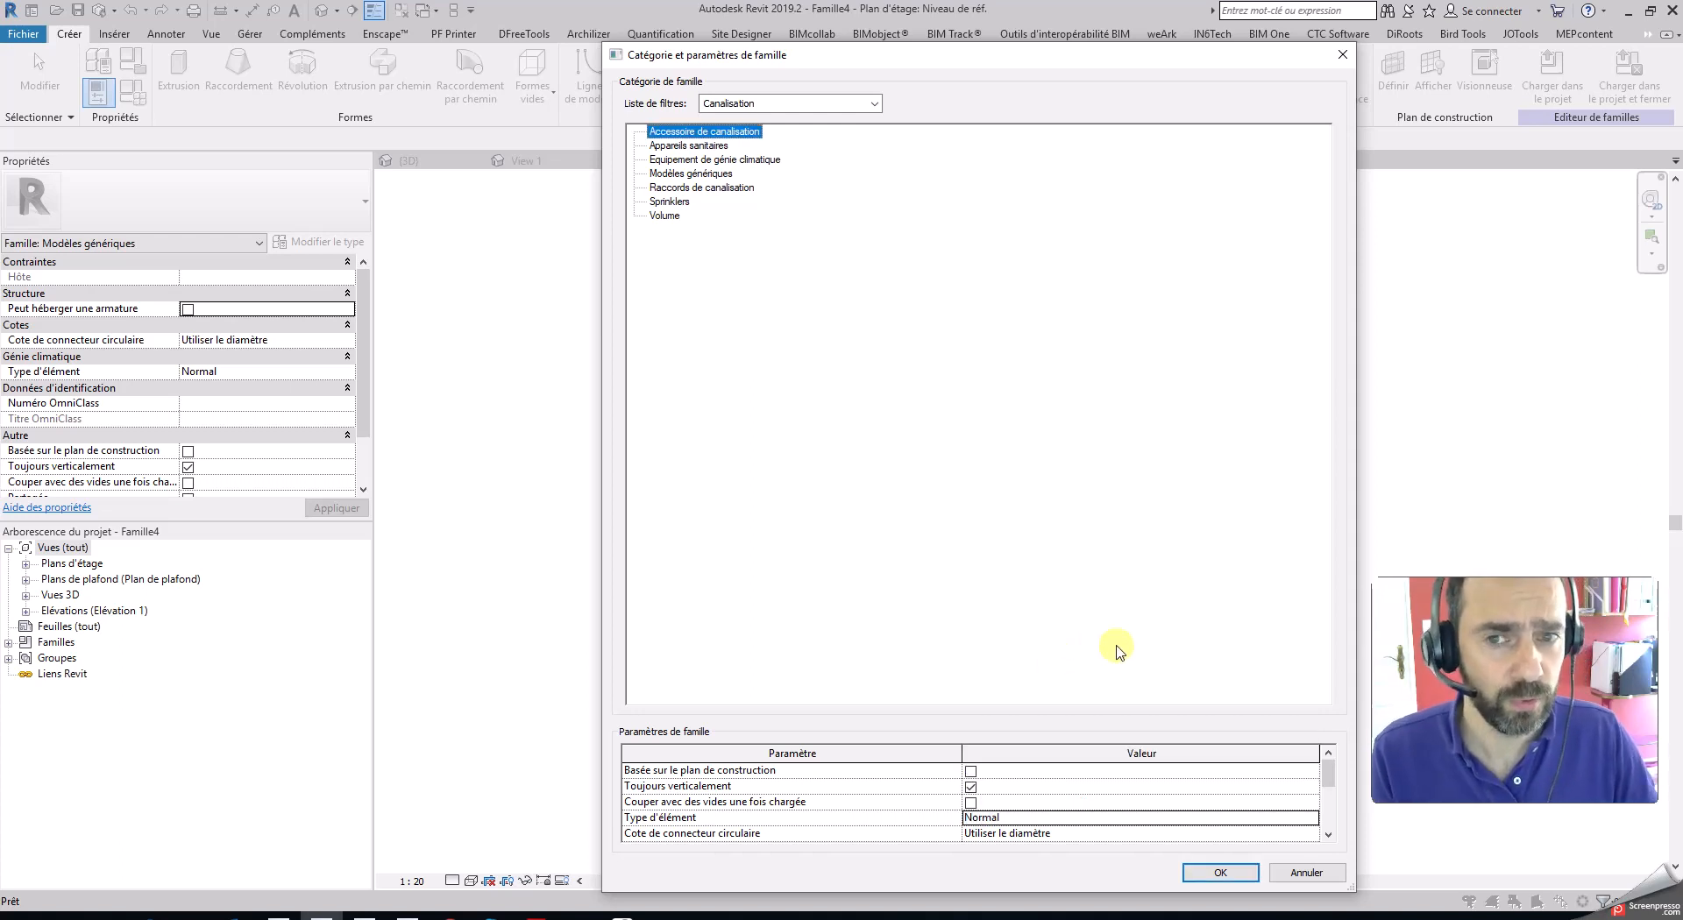
# - Set the family category to Equipement de génie climatique, with classification Pompe and part type Divise en
pyautogui.click(731, 162)
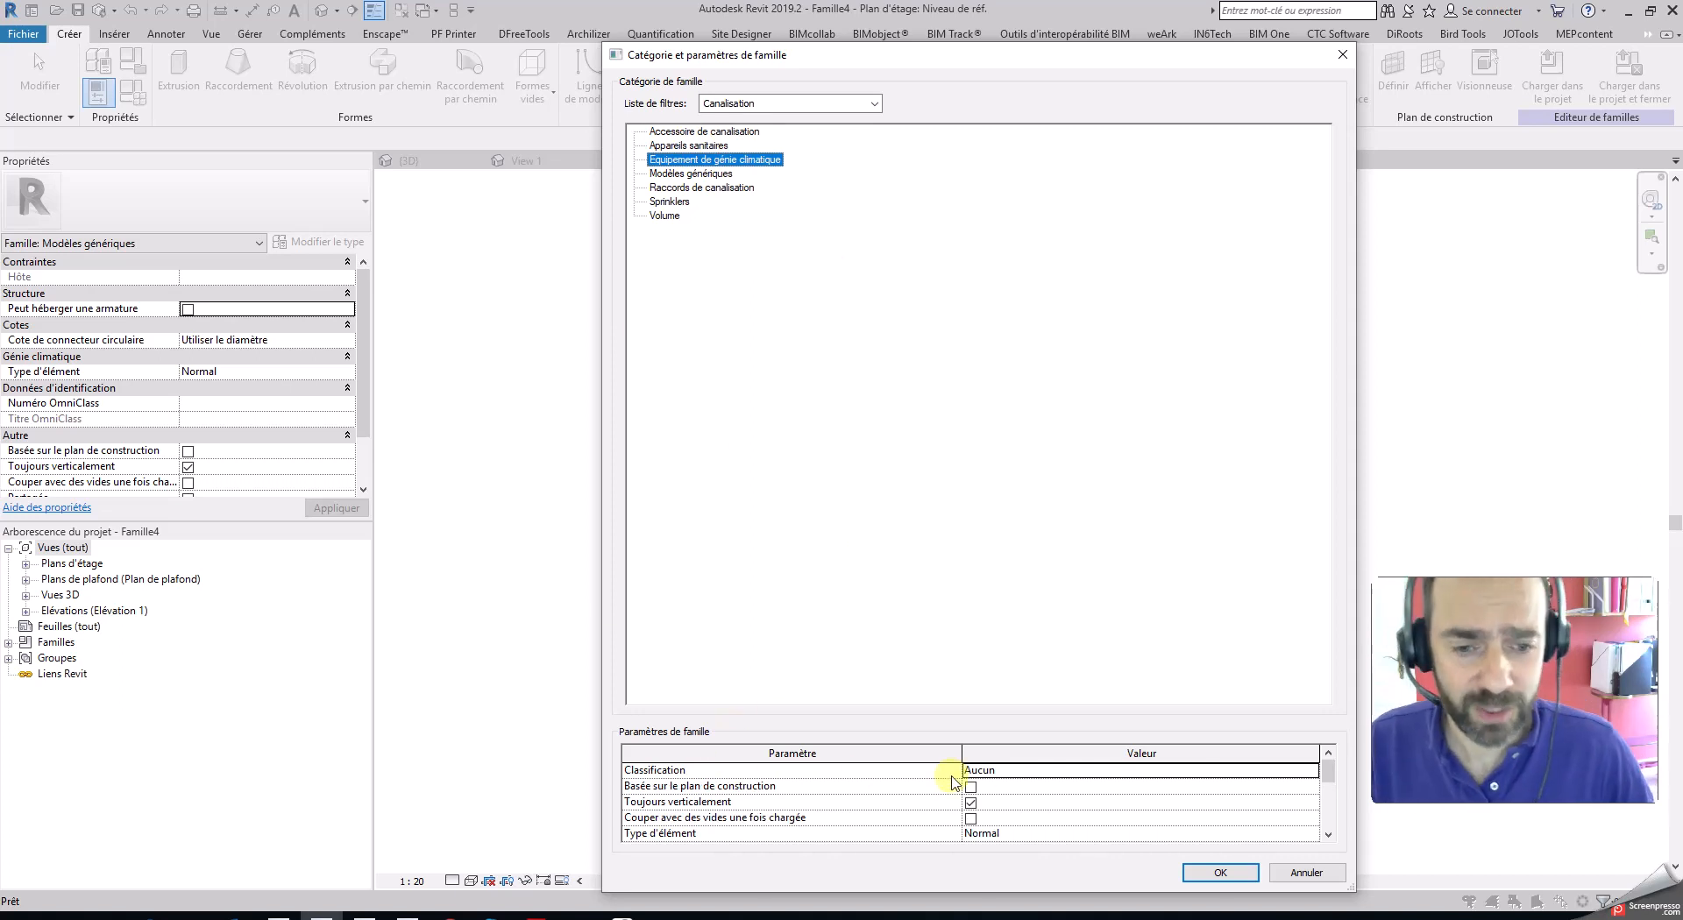
pyautogui.click(1022, 774)
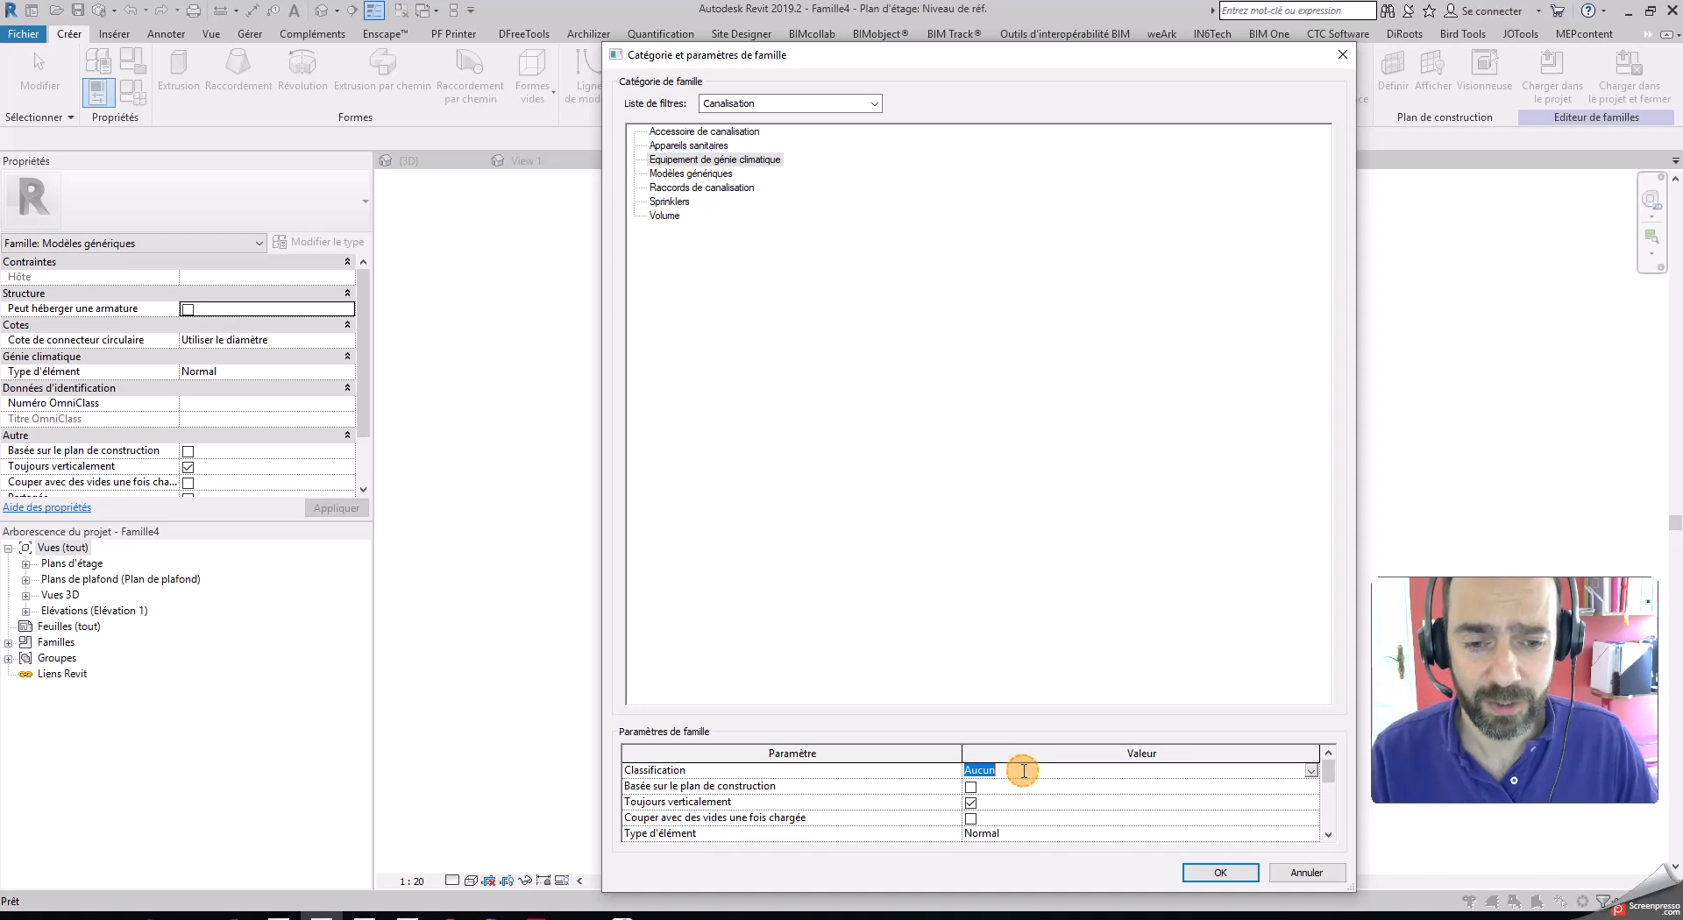
pyautogui.click(1311, 771)
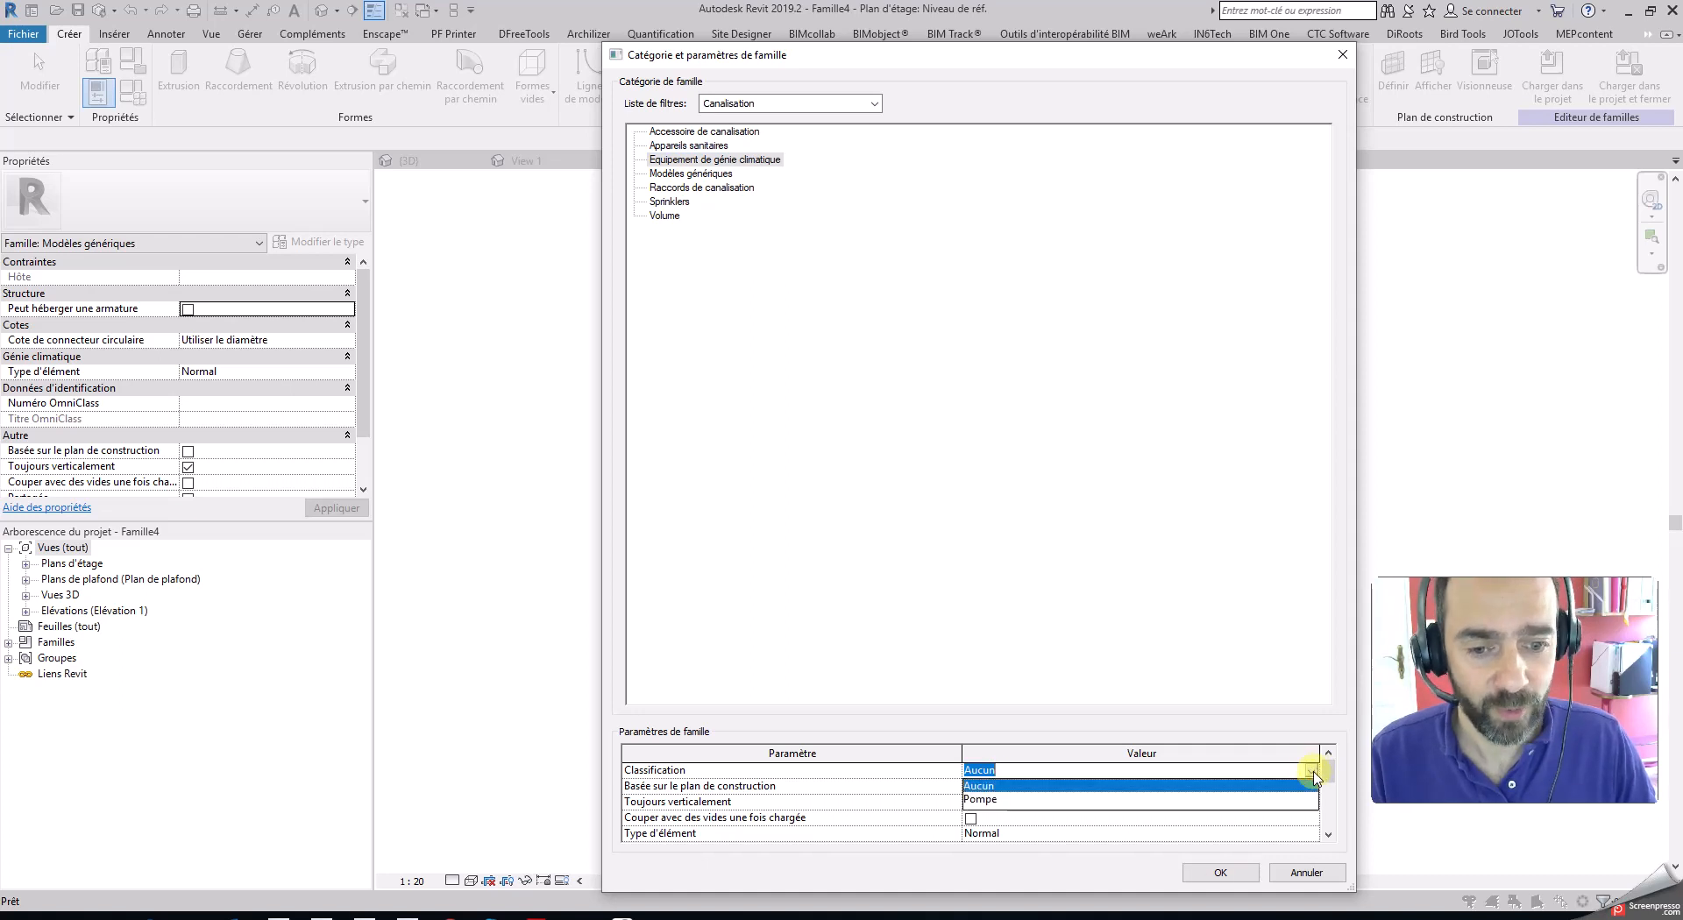
pyautogui.click(980, 799)
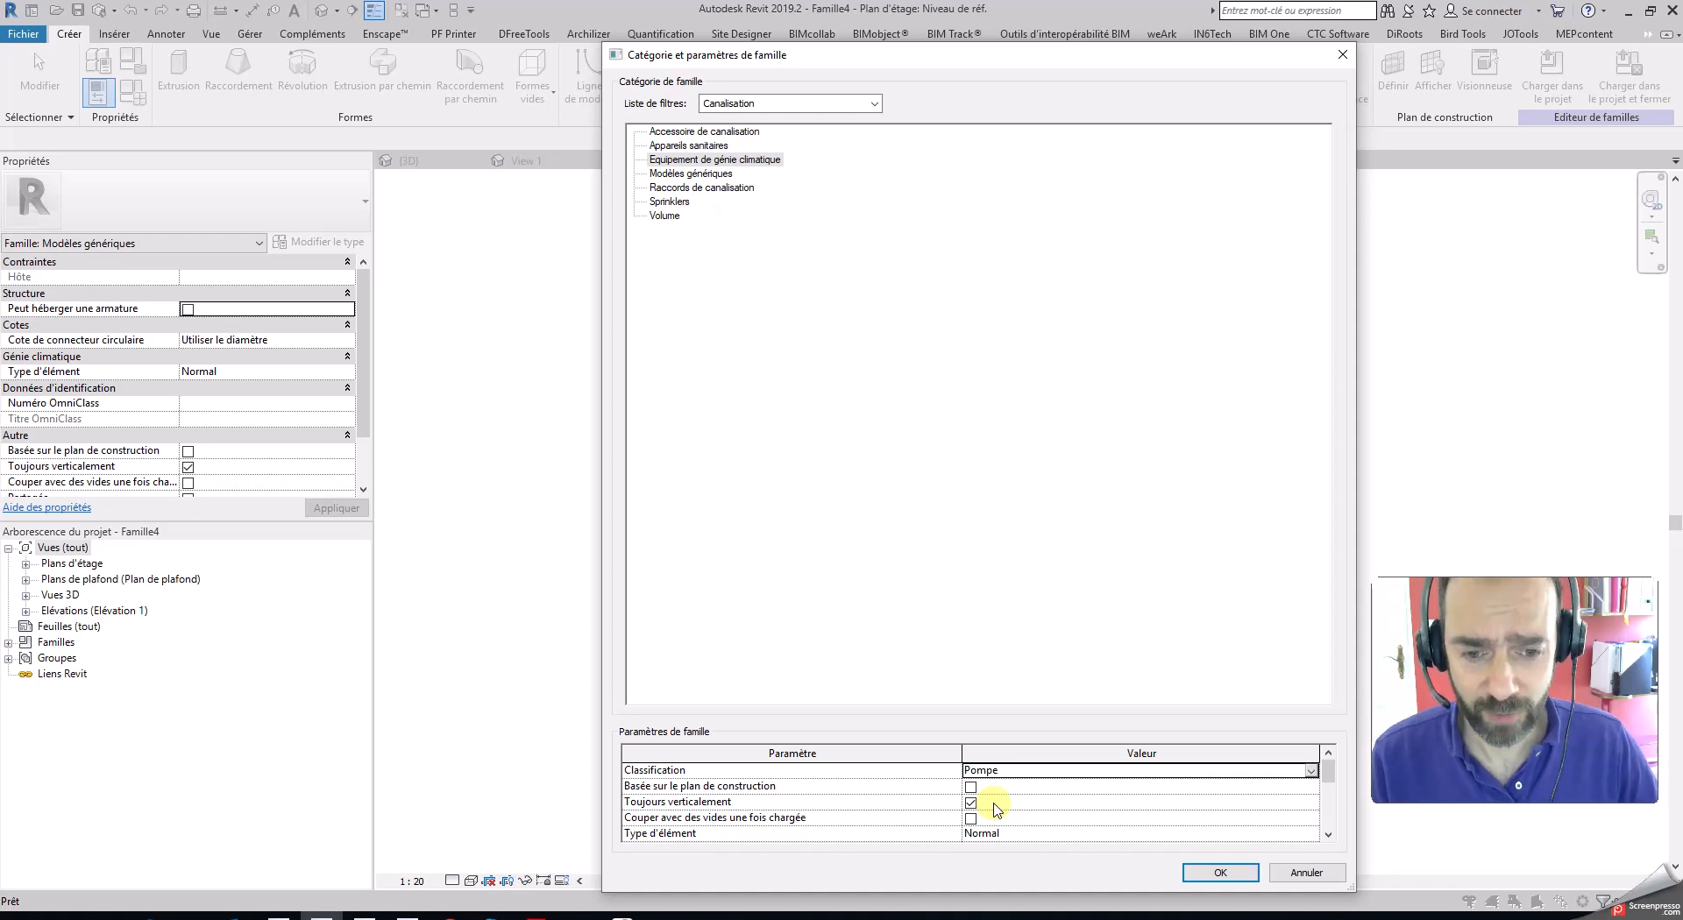
pyautogui.click(1035, 833)
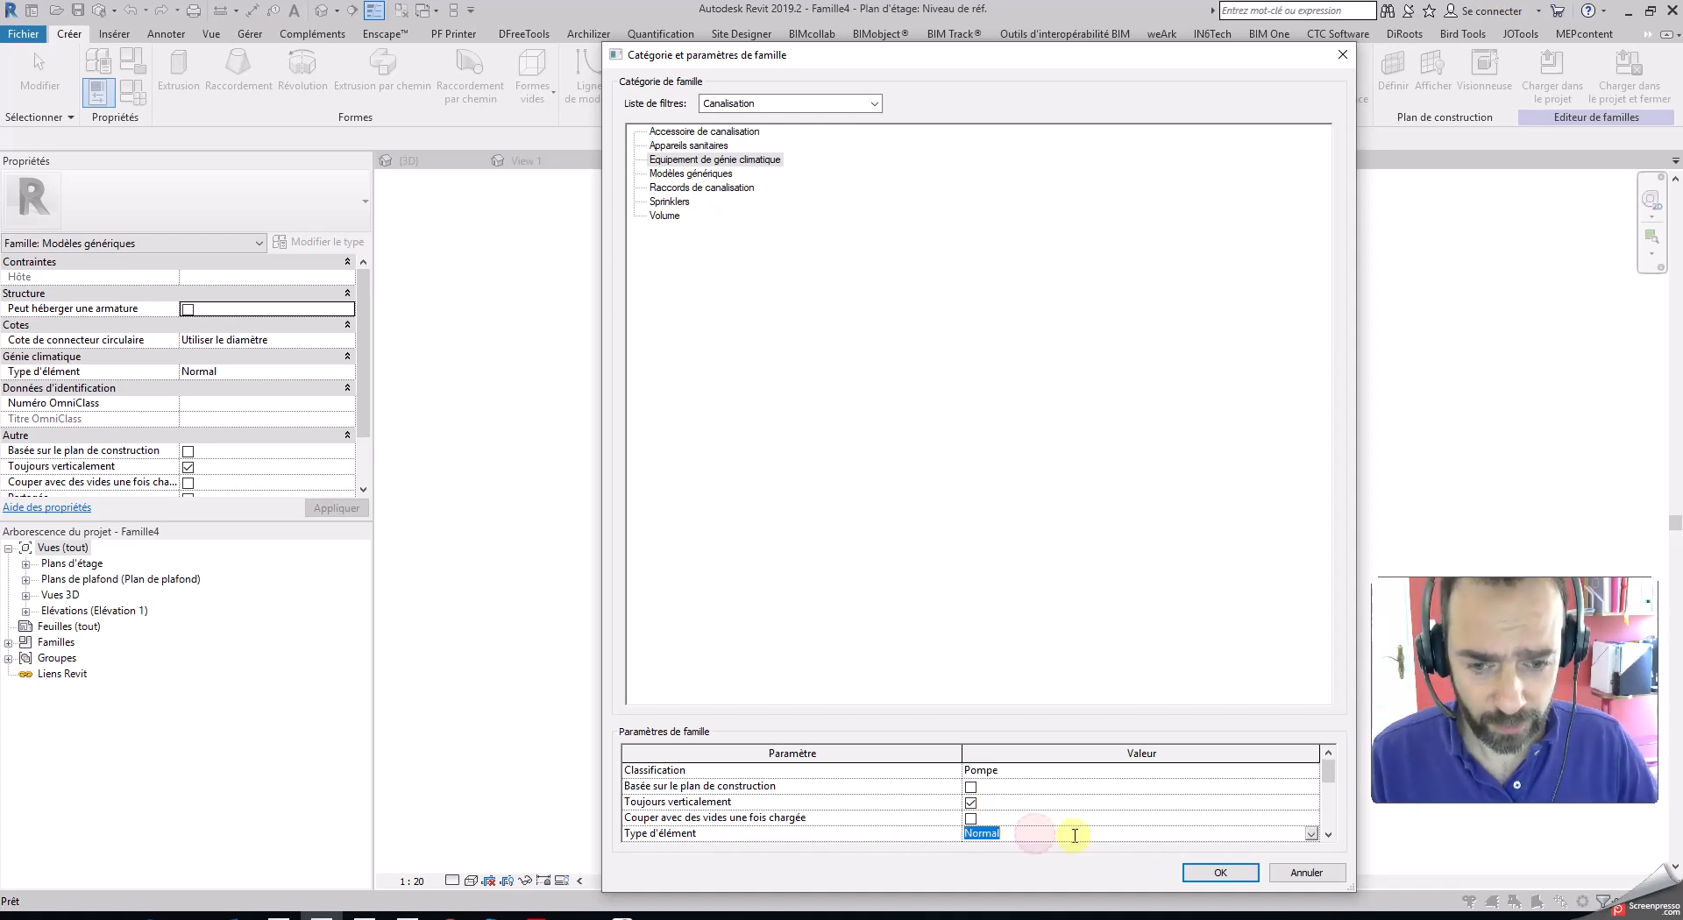
pyautogui.click(1310, 833)
pyautogui.click(984, 849)
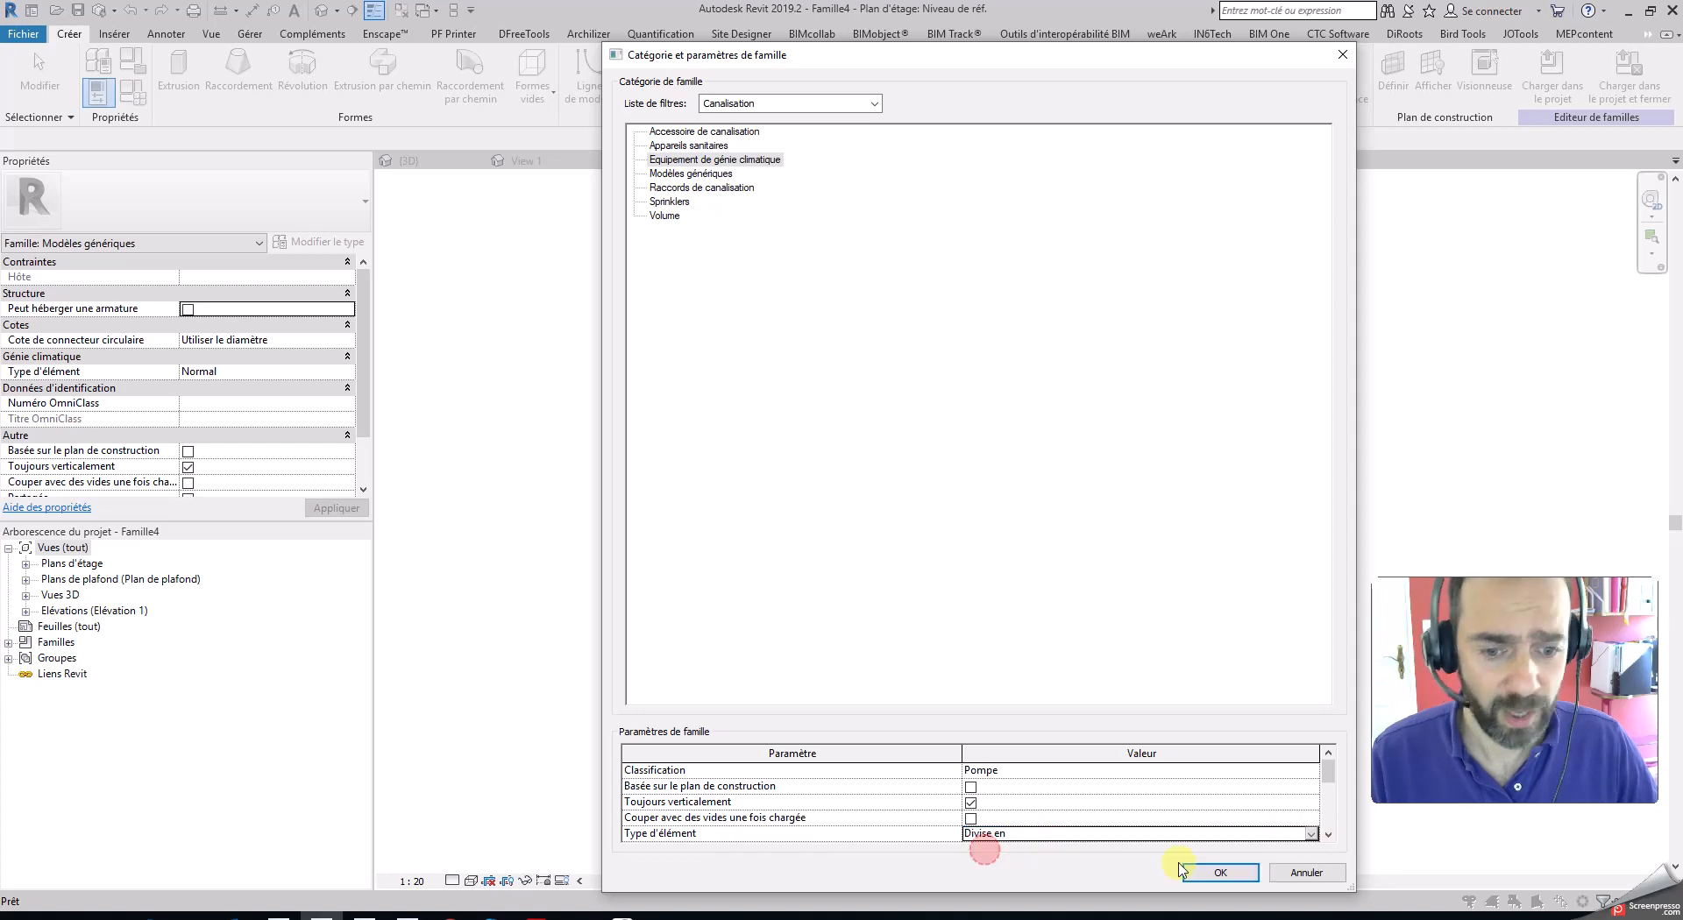
pyautogui.click(1221, 872)
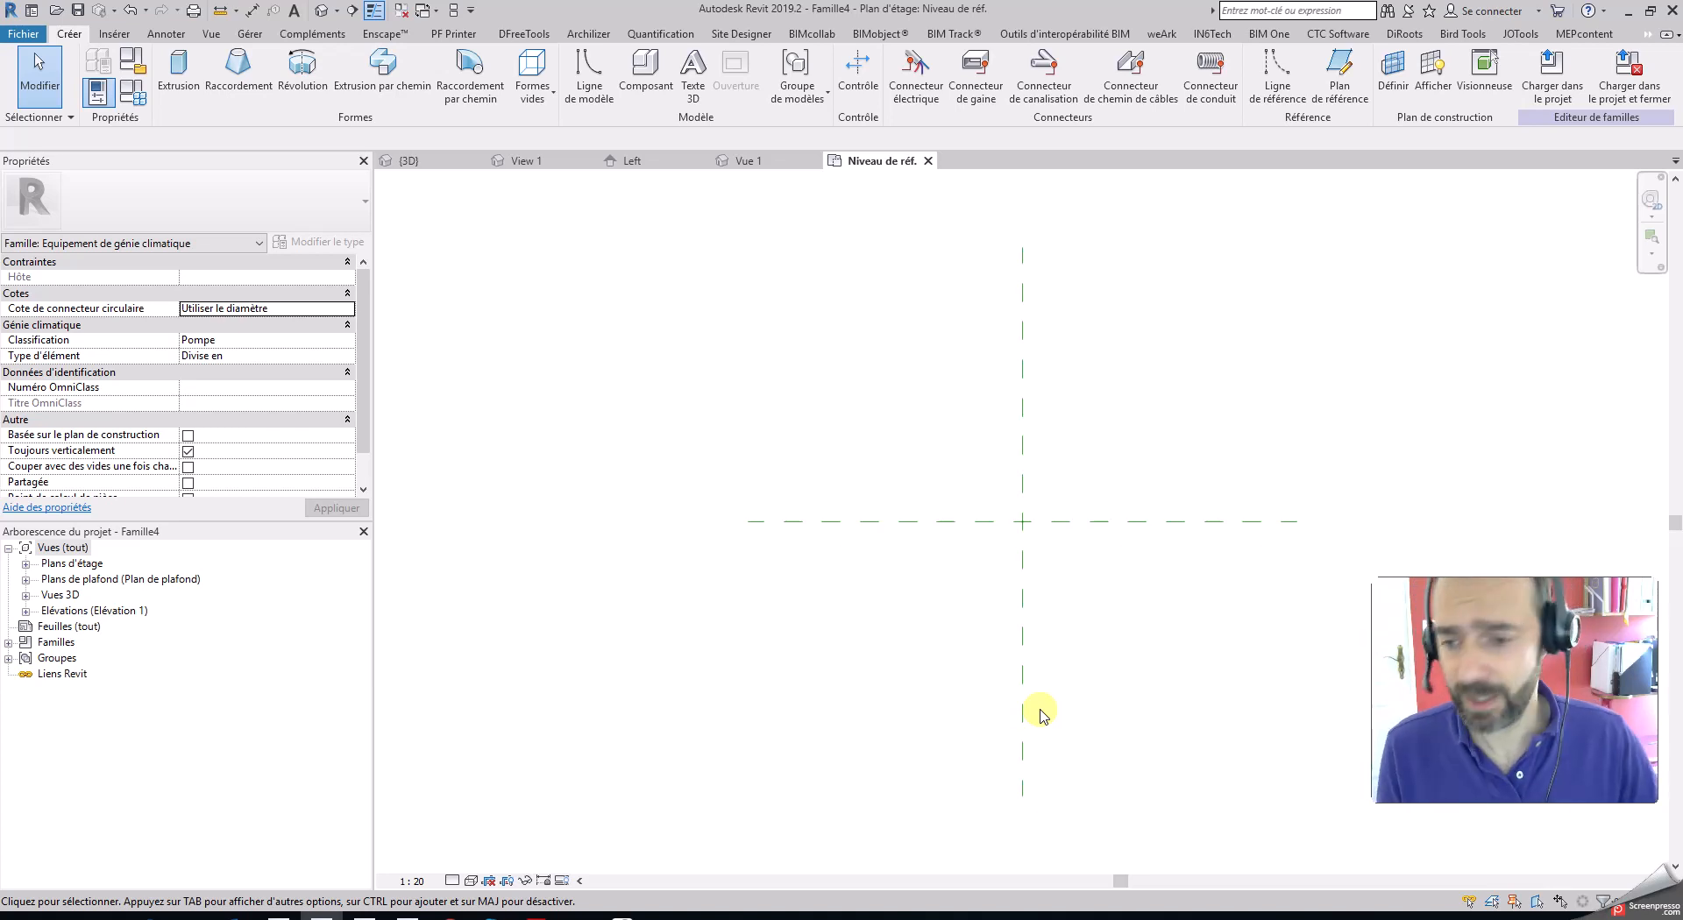
# - Switch to File Explorer to locate Etanorm R 3e_200-250.sat in the downloaded model folder, and return to Revit
pyautogui.moveTo(215, 916)
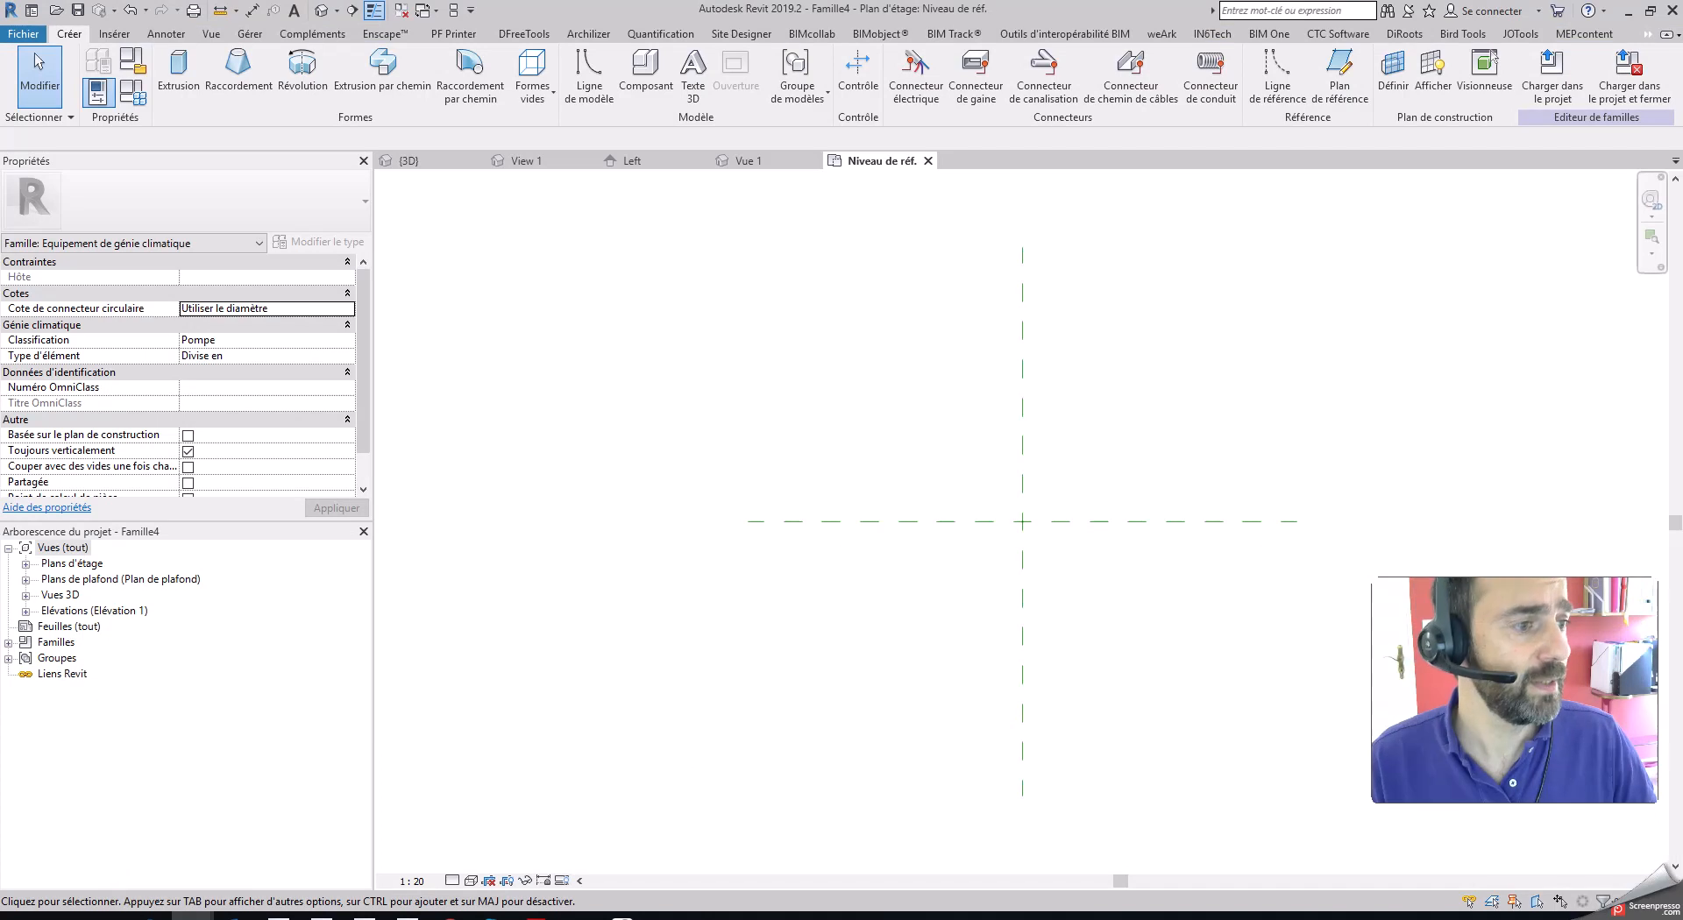
pyautogui.moveTo(1682, 294); pyautogui.dragTo(1212, 281)
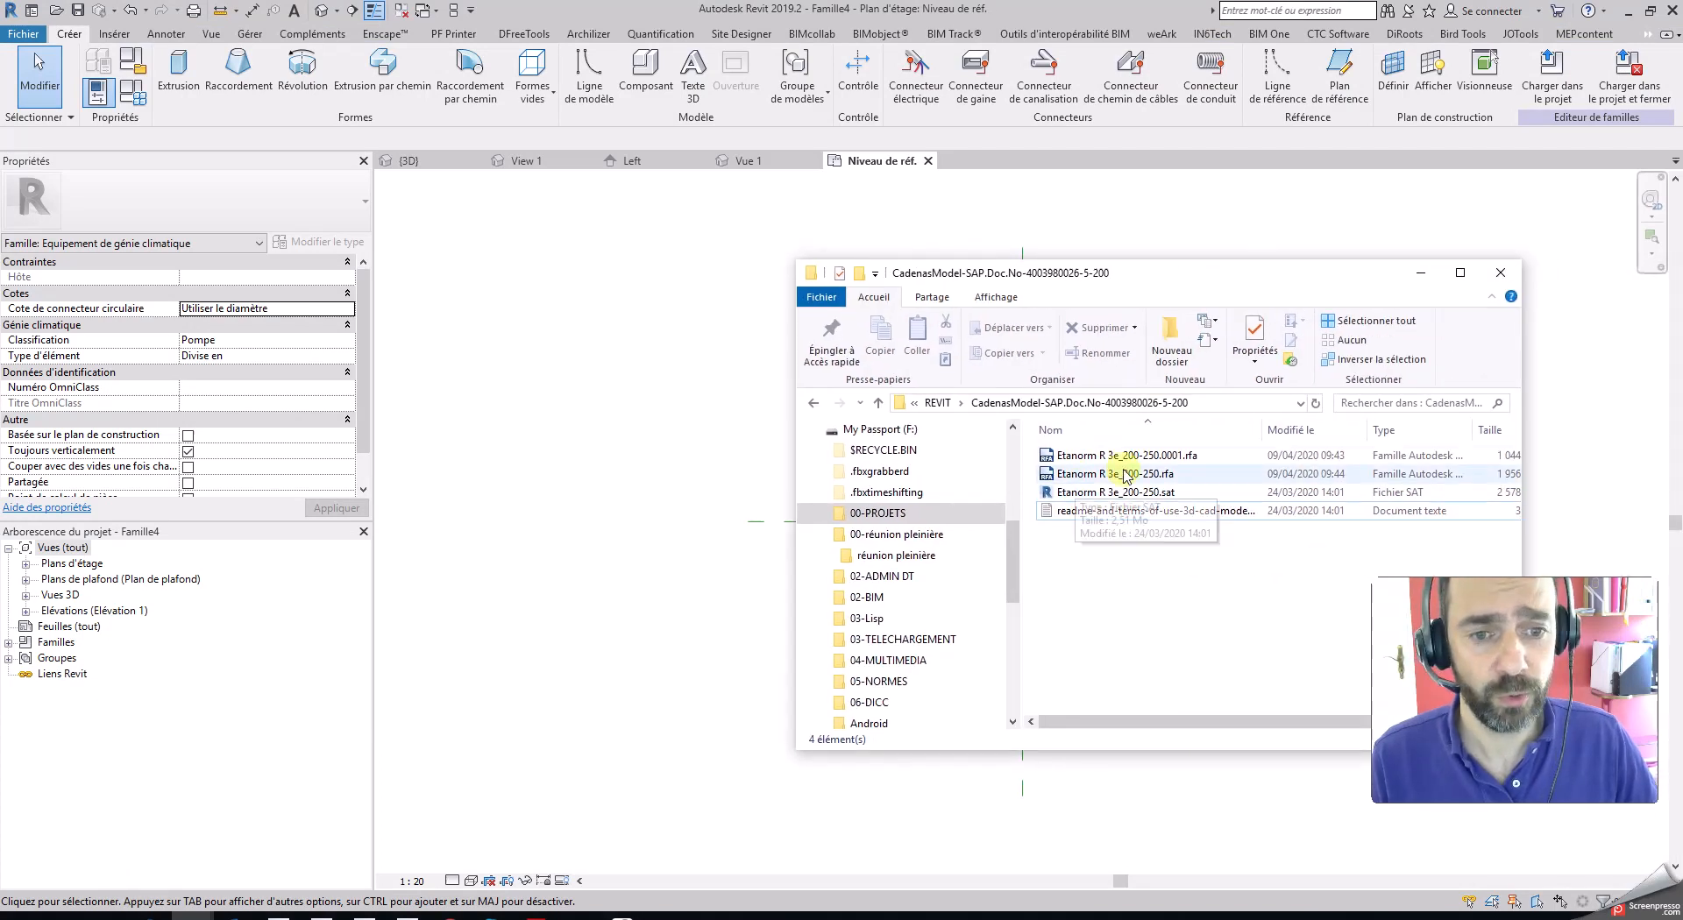
pyautogui.click(1163, 496)
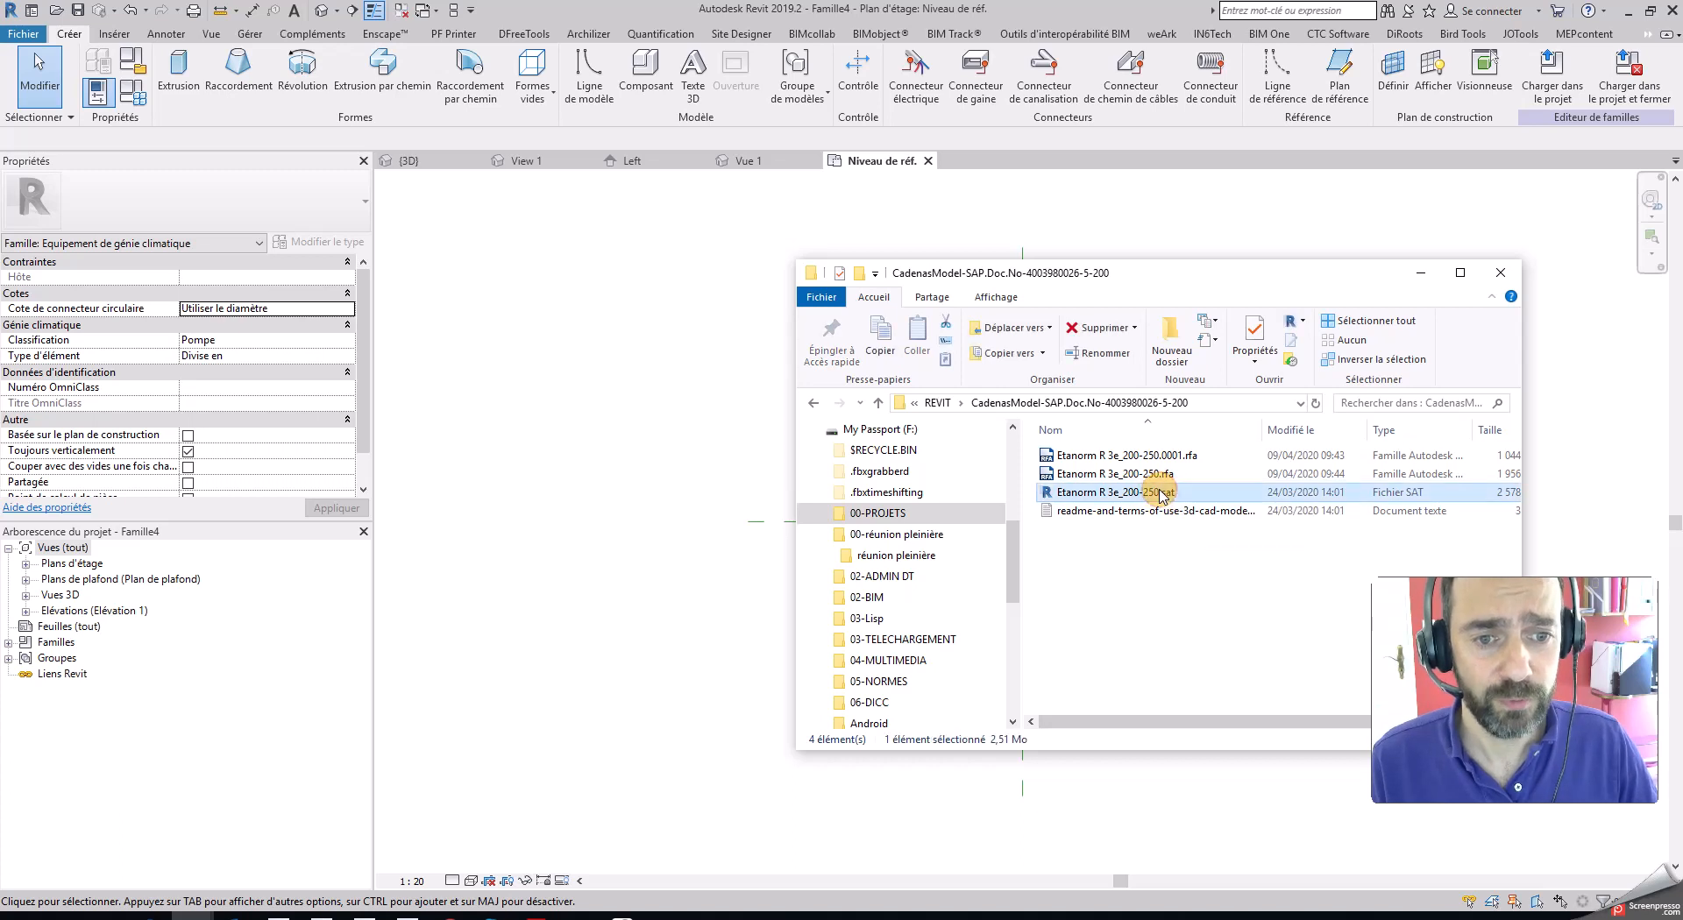
pyautogui.click(549, 207)
# - Import the ACIS SAT file Etanorm R 3e_200-250.sat into the reference level view under the Equipement de génie climatique category
pyautogui.click(113, 33)
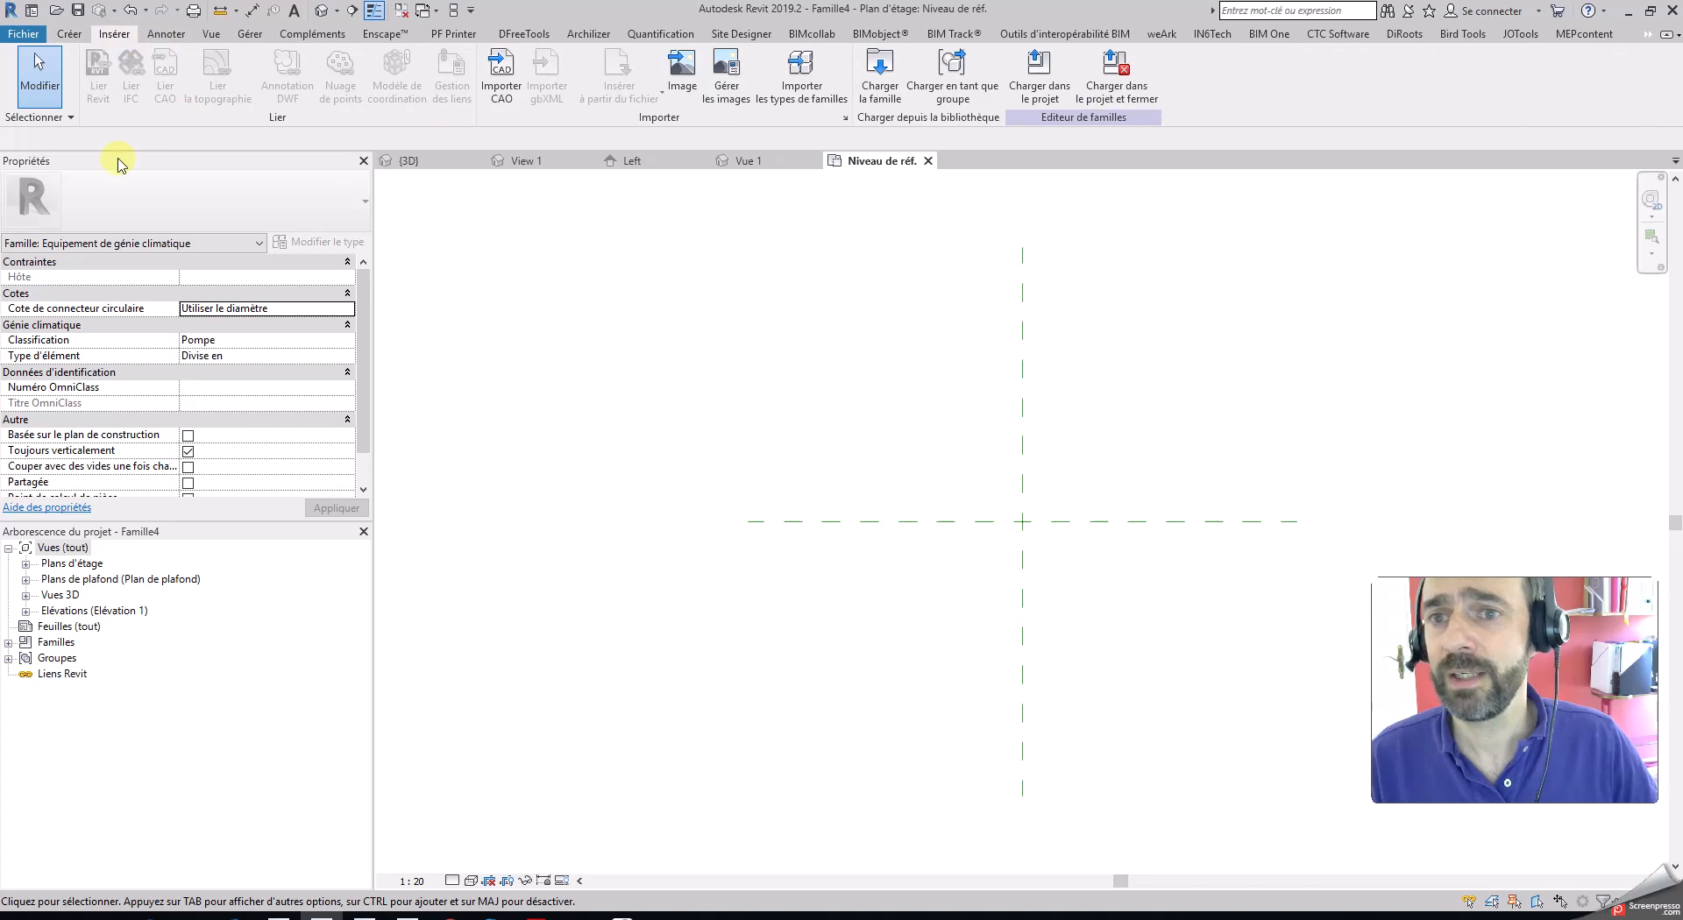
pyautogui.click(502, 74)
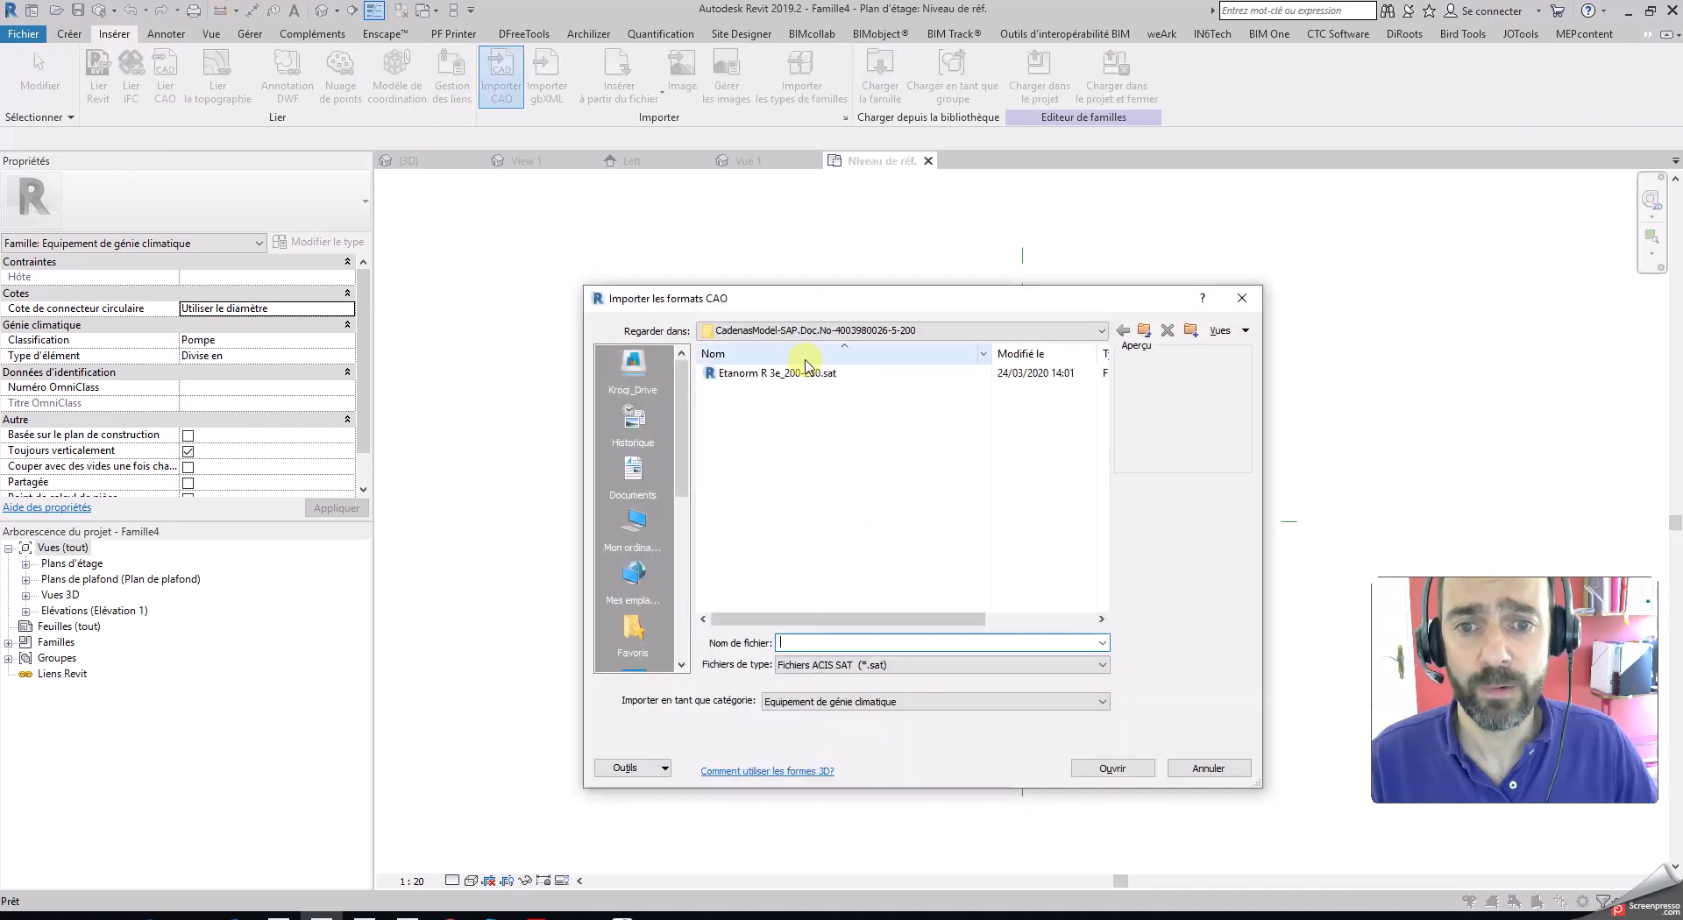
pyautogui.click(883, 668)
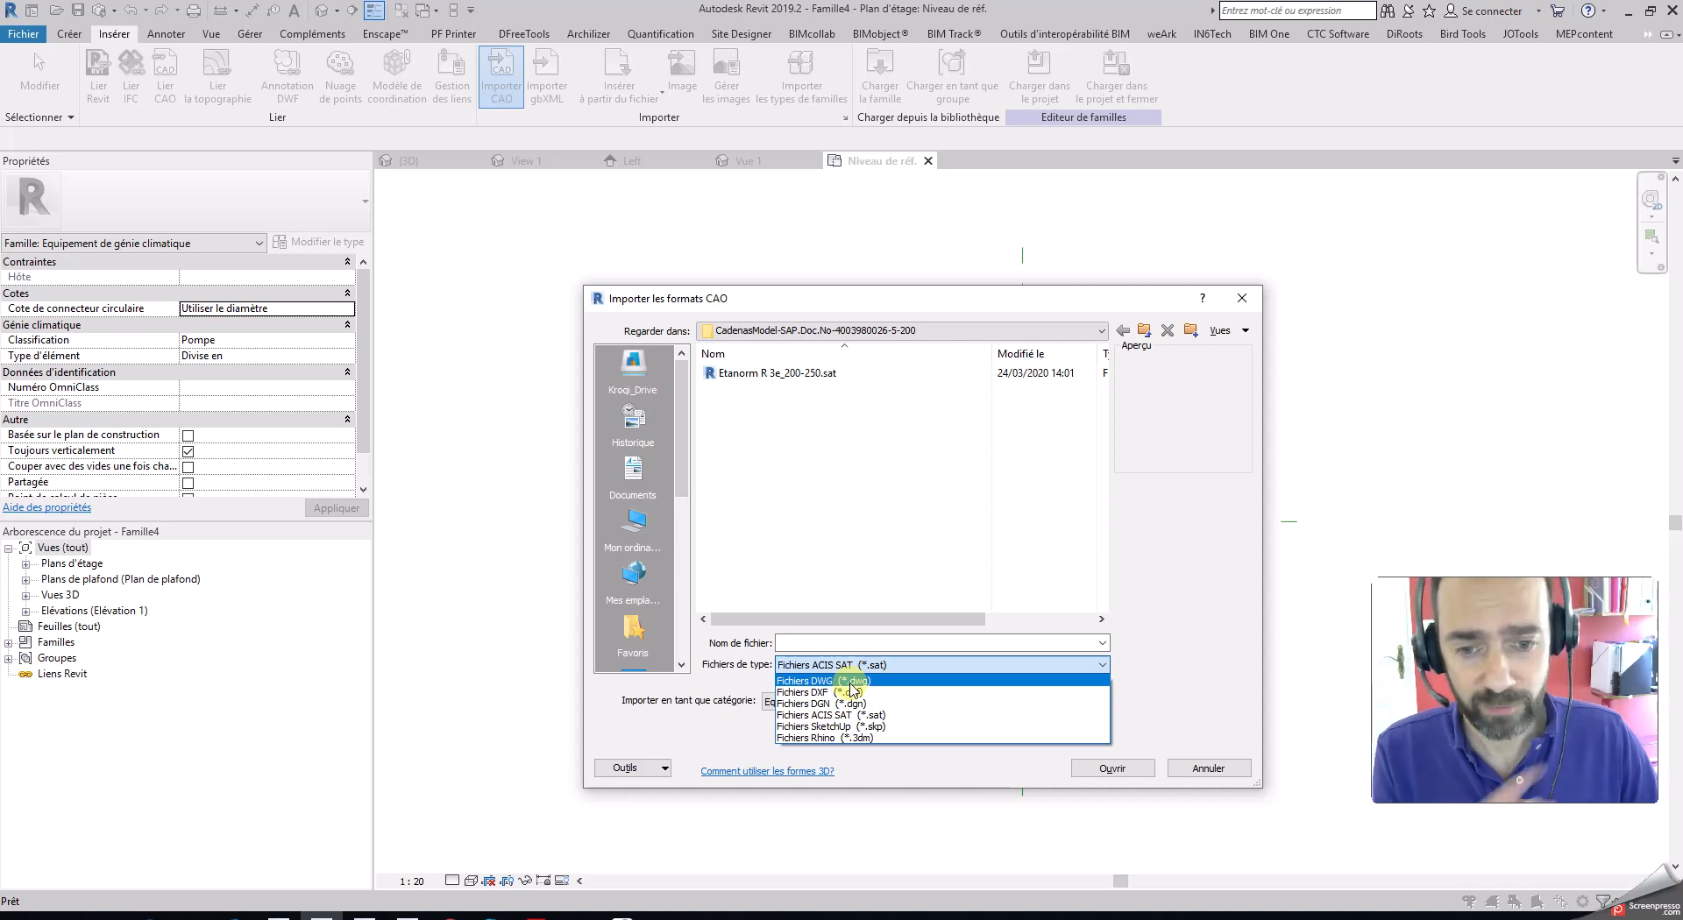
pyautogui.click(886, 717)
pyautogui.click(774, 372)
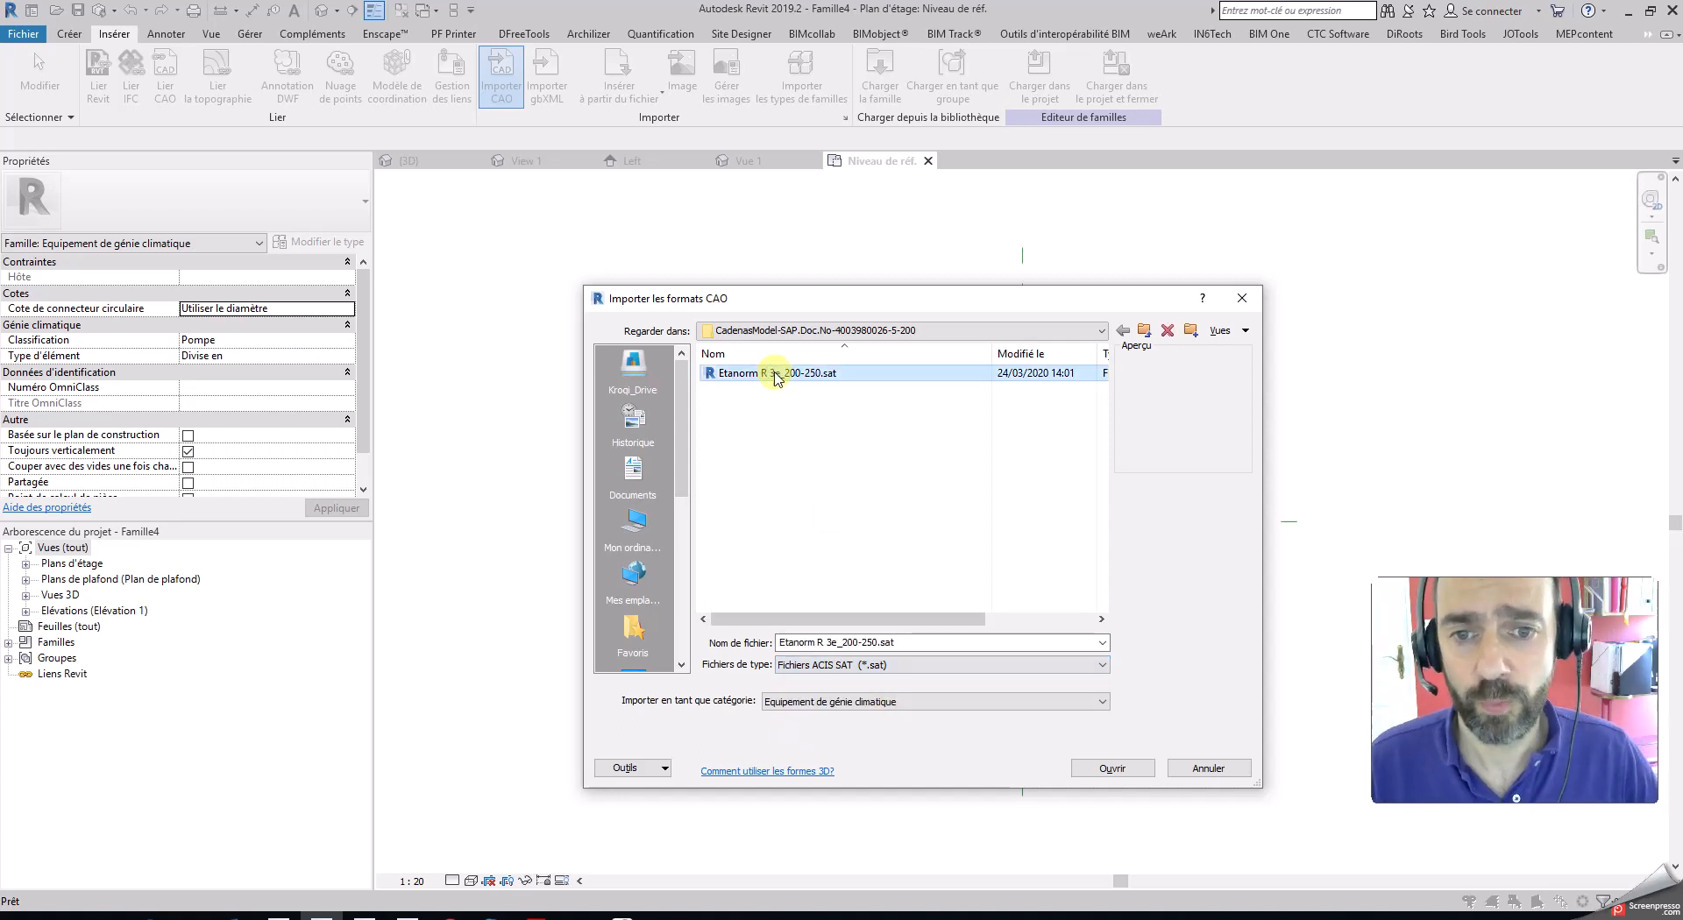
pyautogui.click(774, 373)
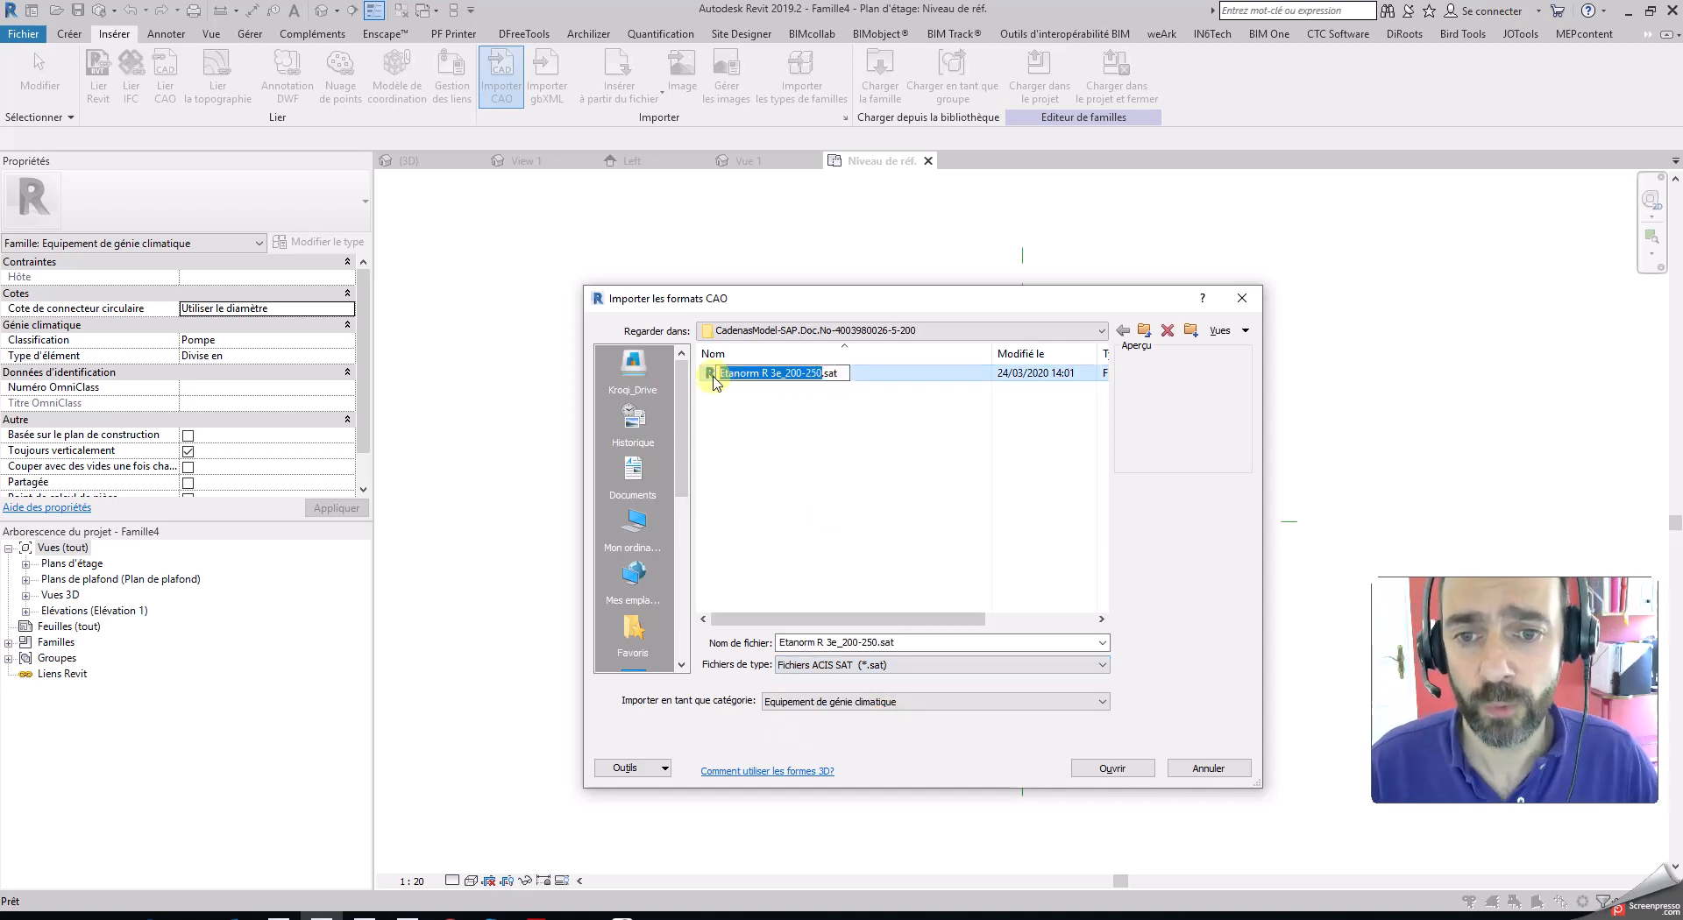
pyautogui.click(800, 458)
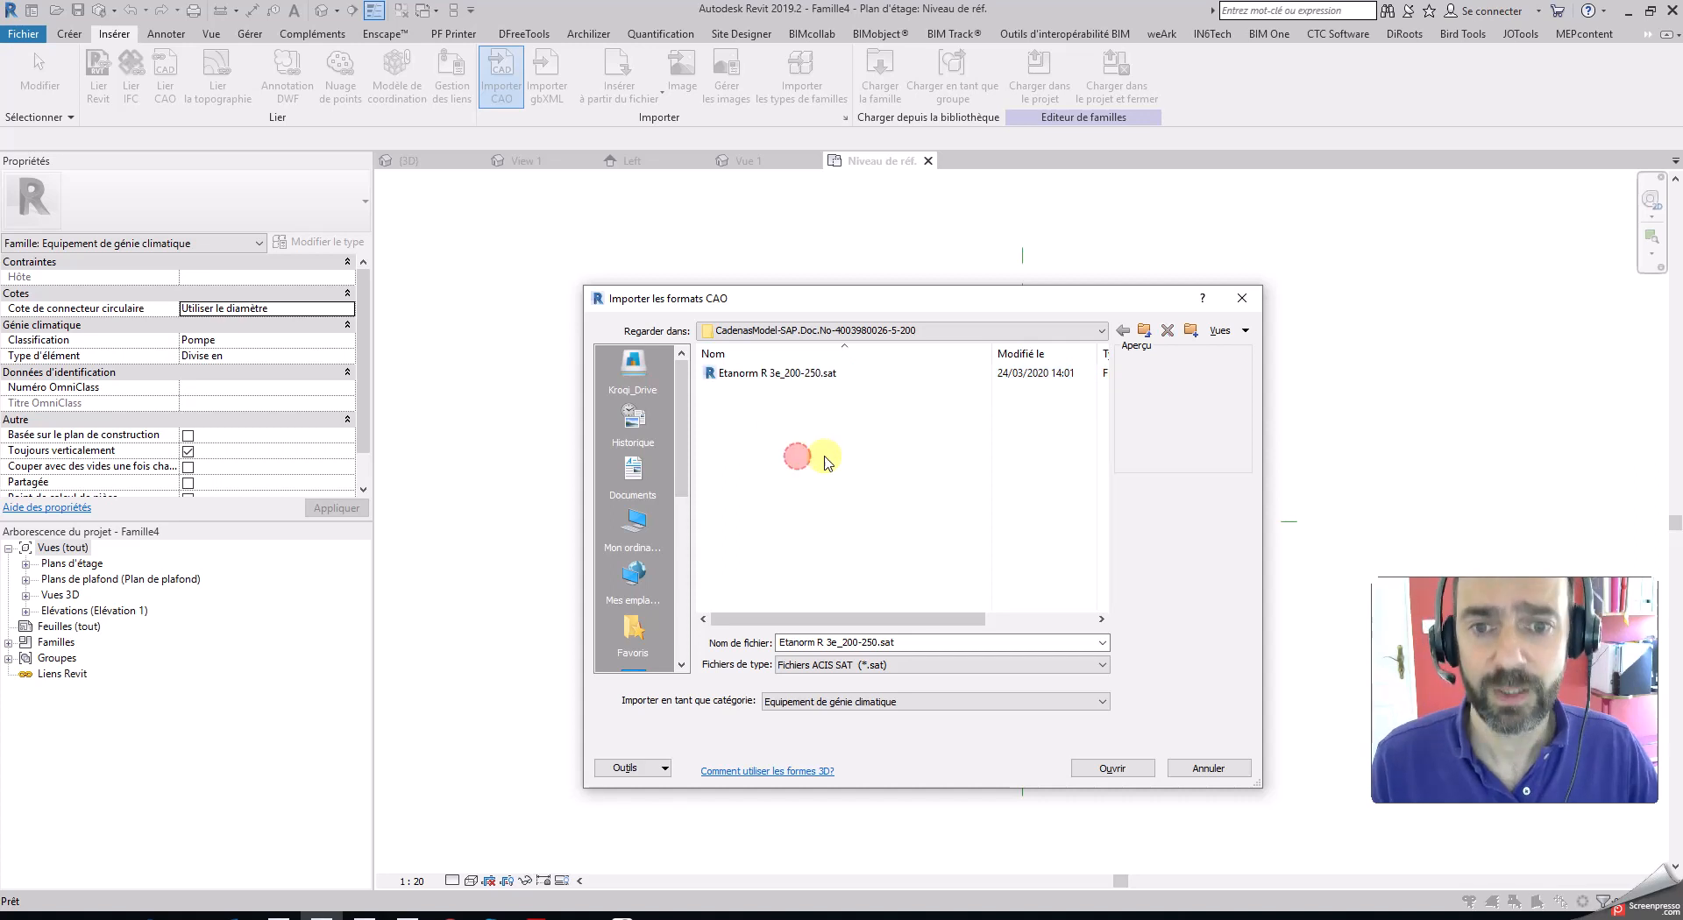
pyautogui.click(842, 370)
pyautogui.click(1112, 762)
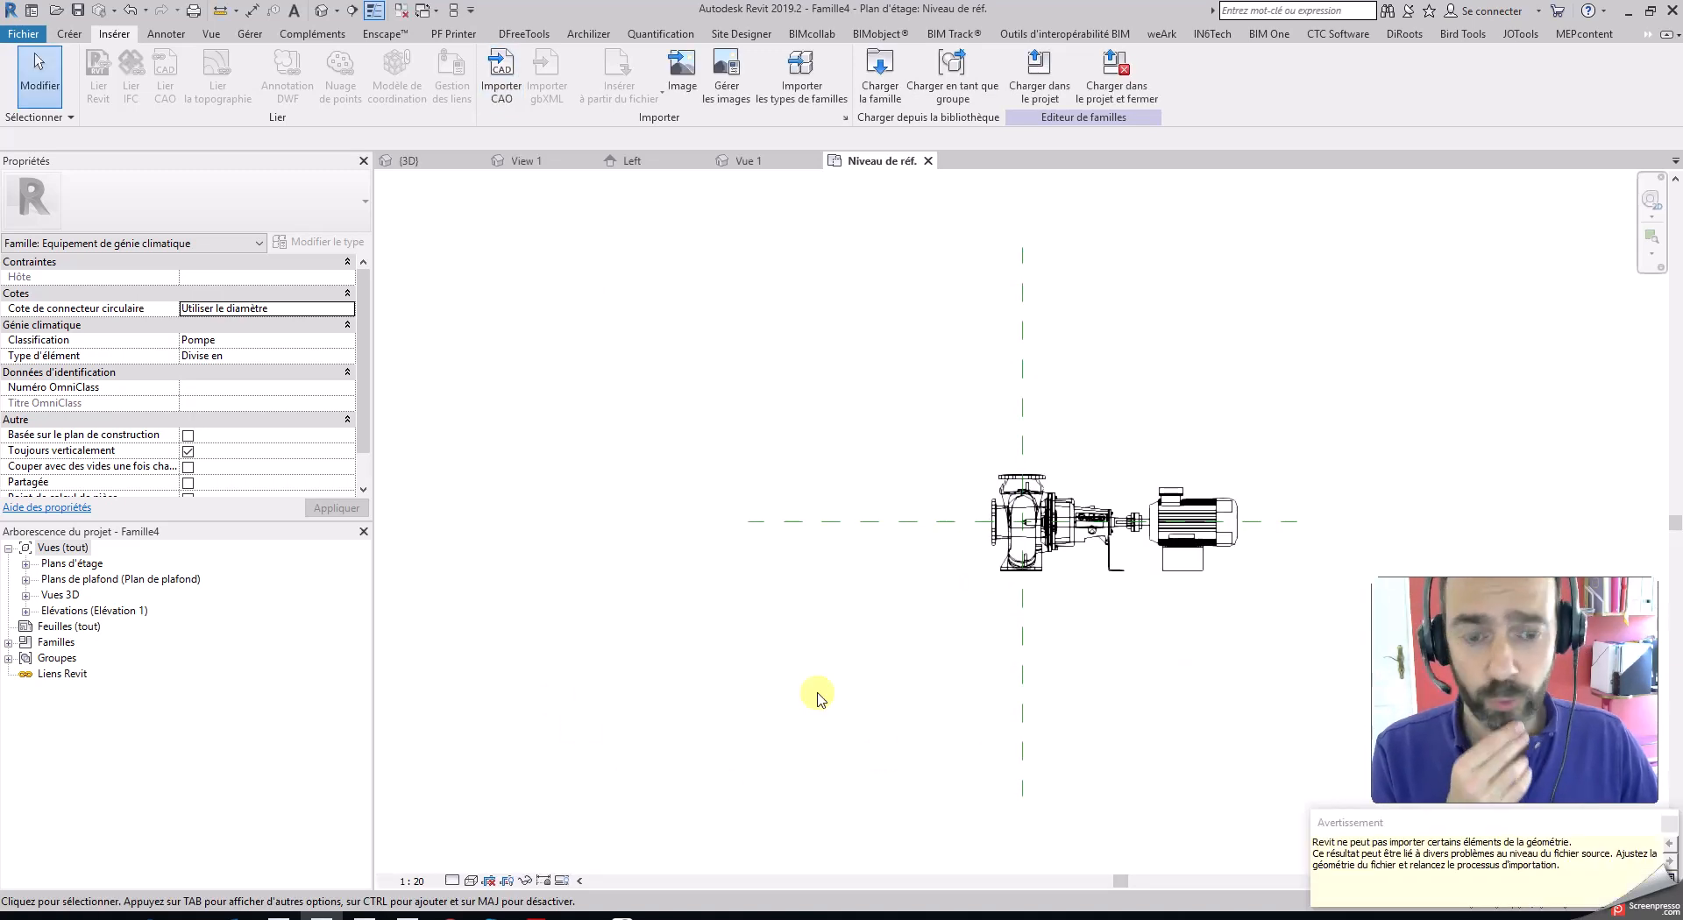
# - Switch to File Explorer to check the source Etanorm R 3e_200-250.sat file, and return to Revit
pyautogui.moveTo(198, 915)
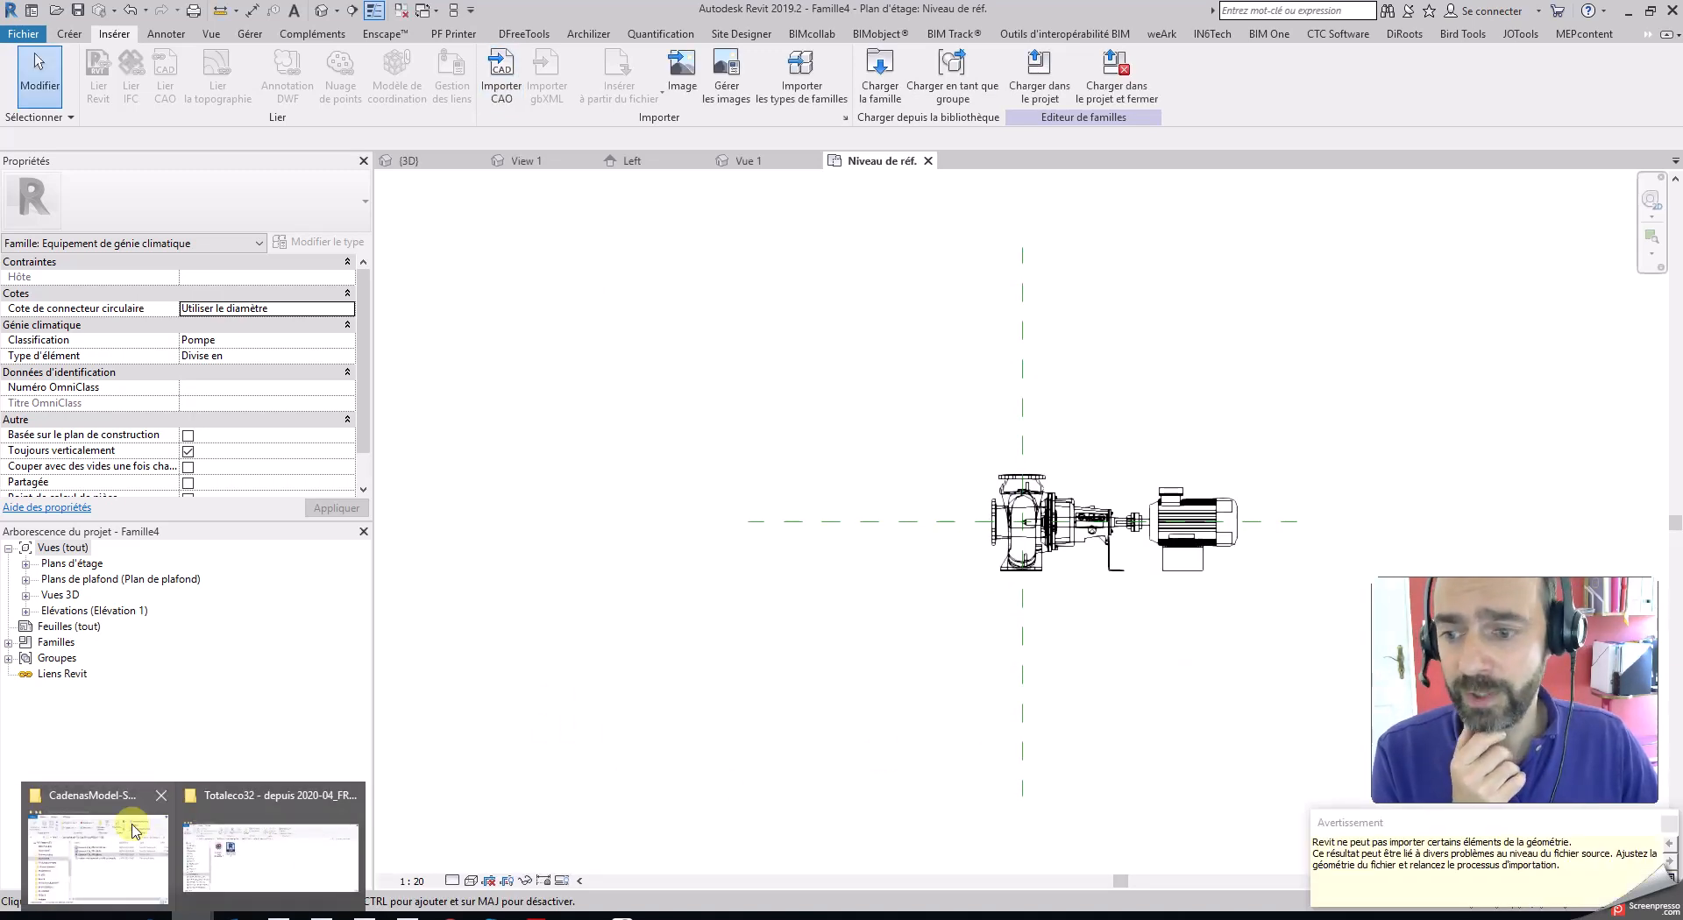
pyautogui.click(106, 859)
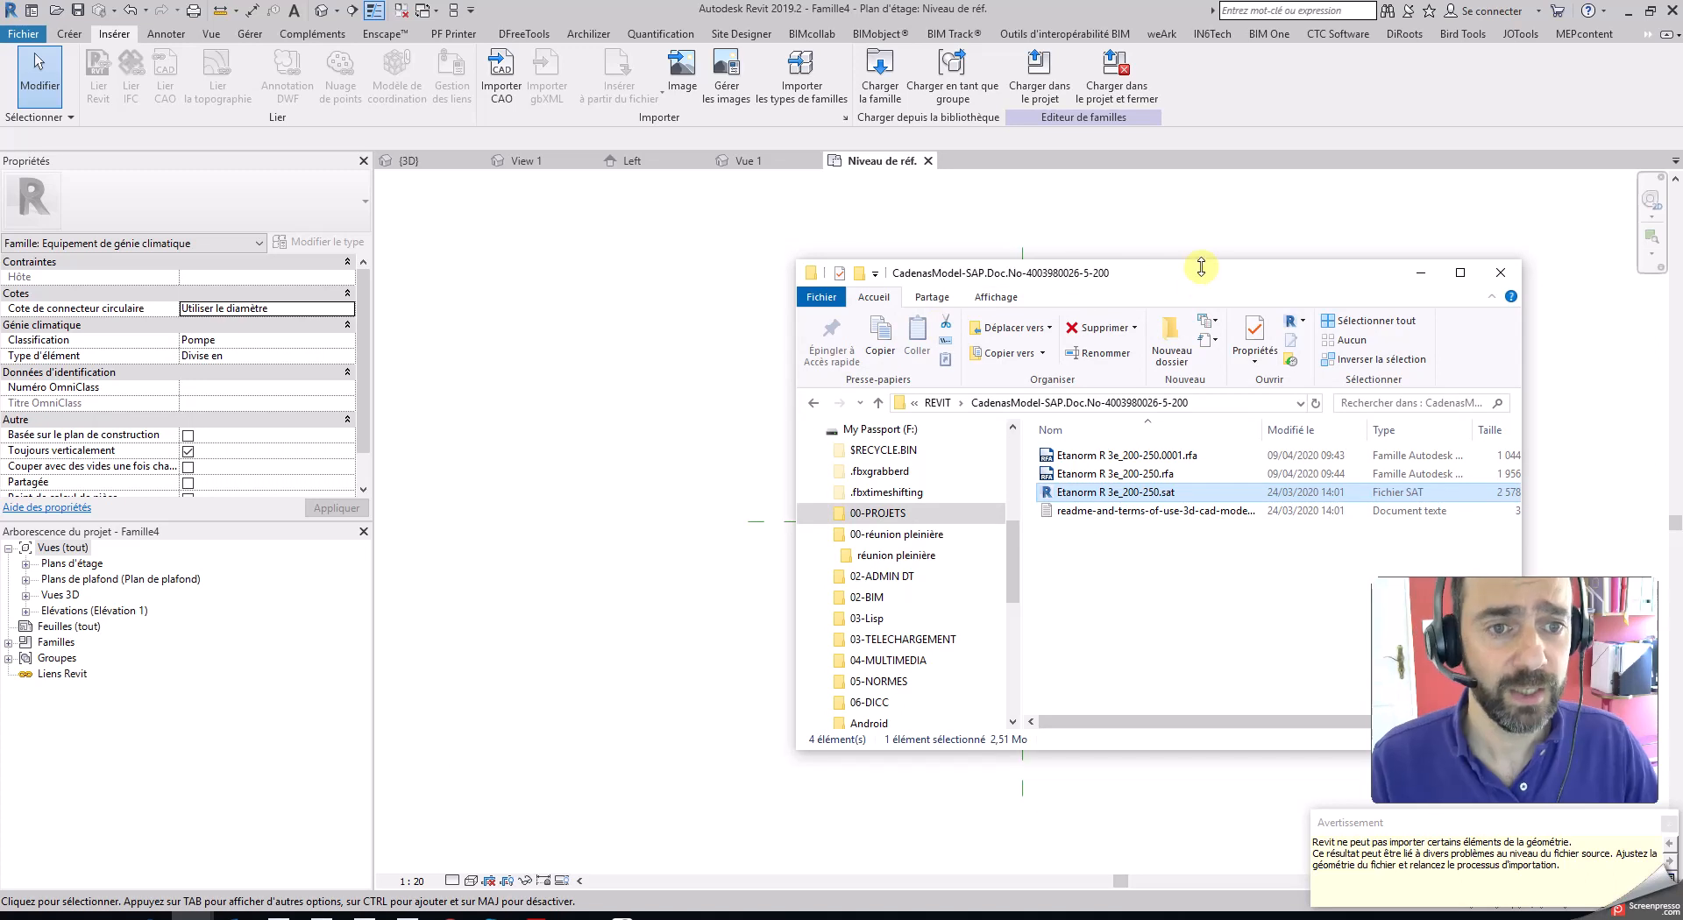
pyautogui.click(1209, 294)
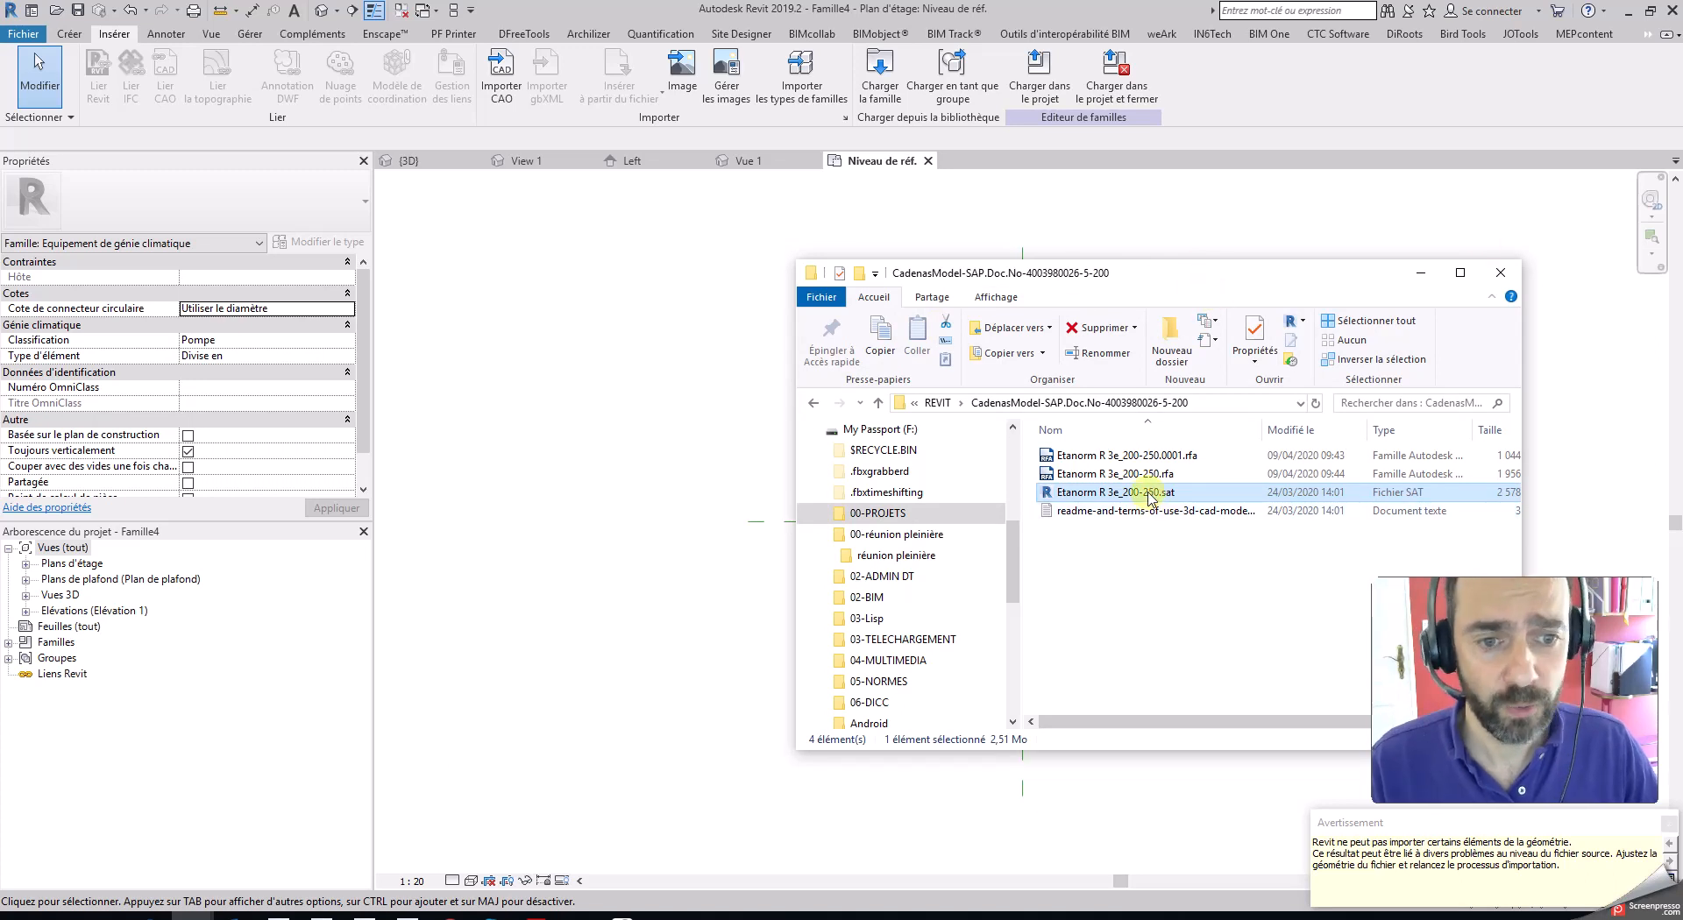
pyautogui.moveTo(1148, 496)
pyautogui.mouseDown()
pyautogui.moveTo(599, 440)
pyautogui.moveTo(1125, 514)
pyautogui.mouseUp()
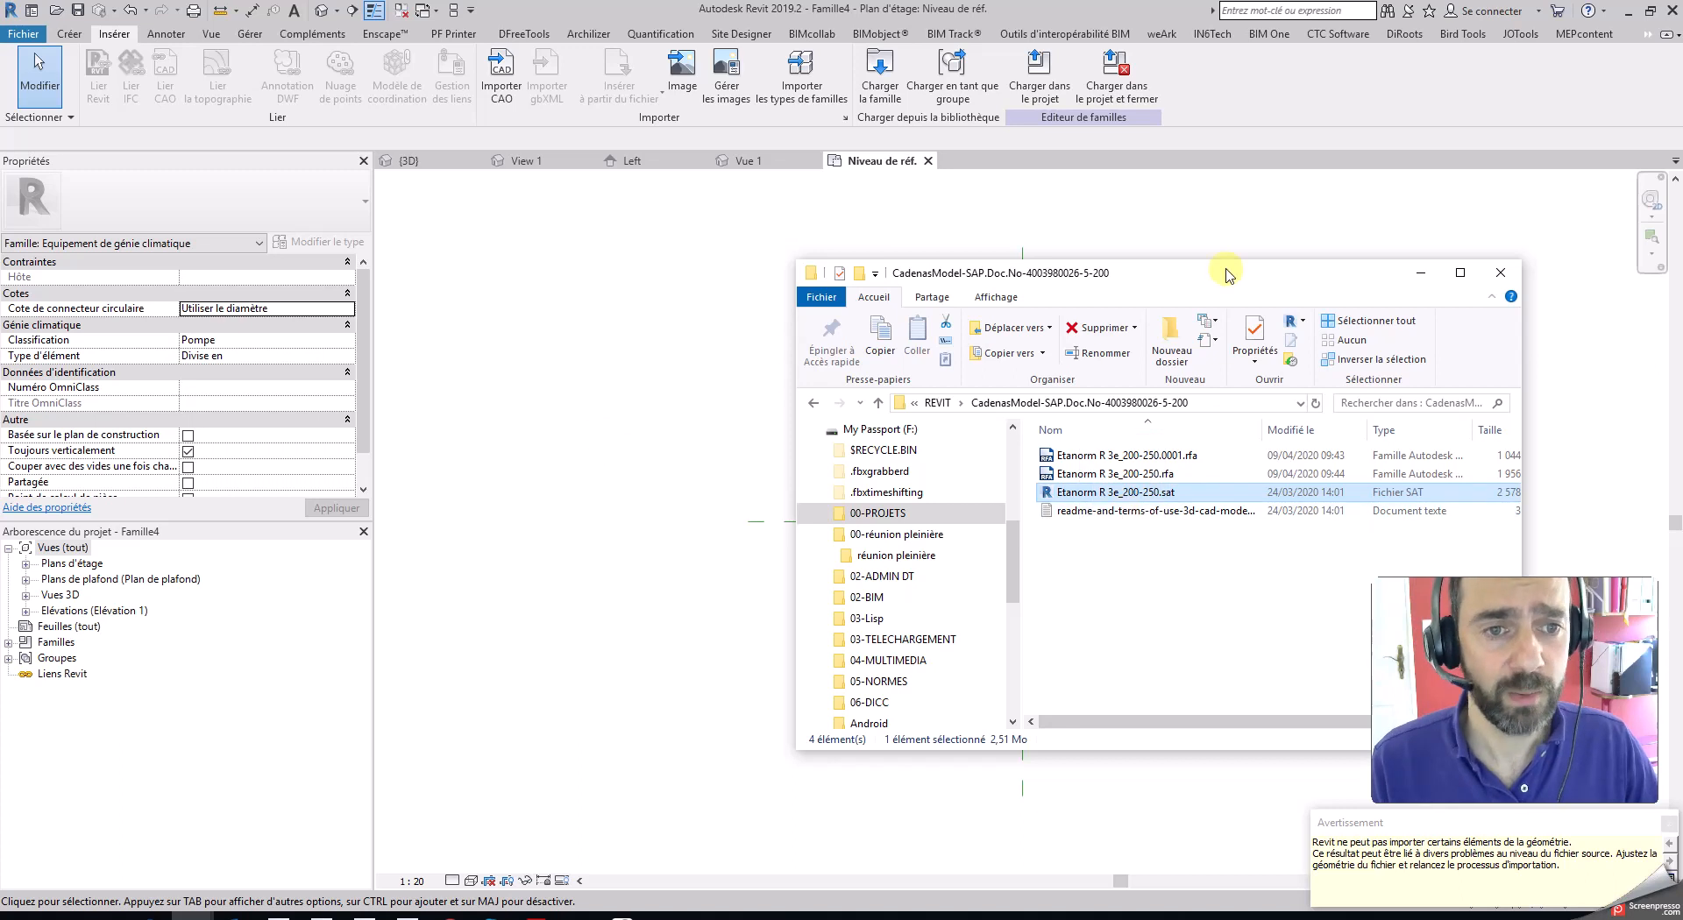
pyautogui.click(1421, 274)
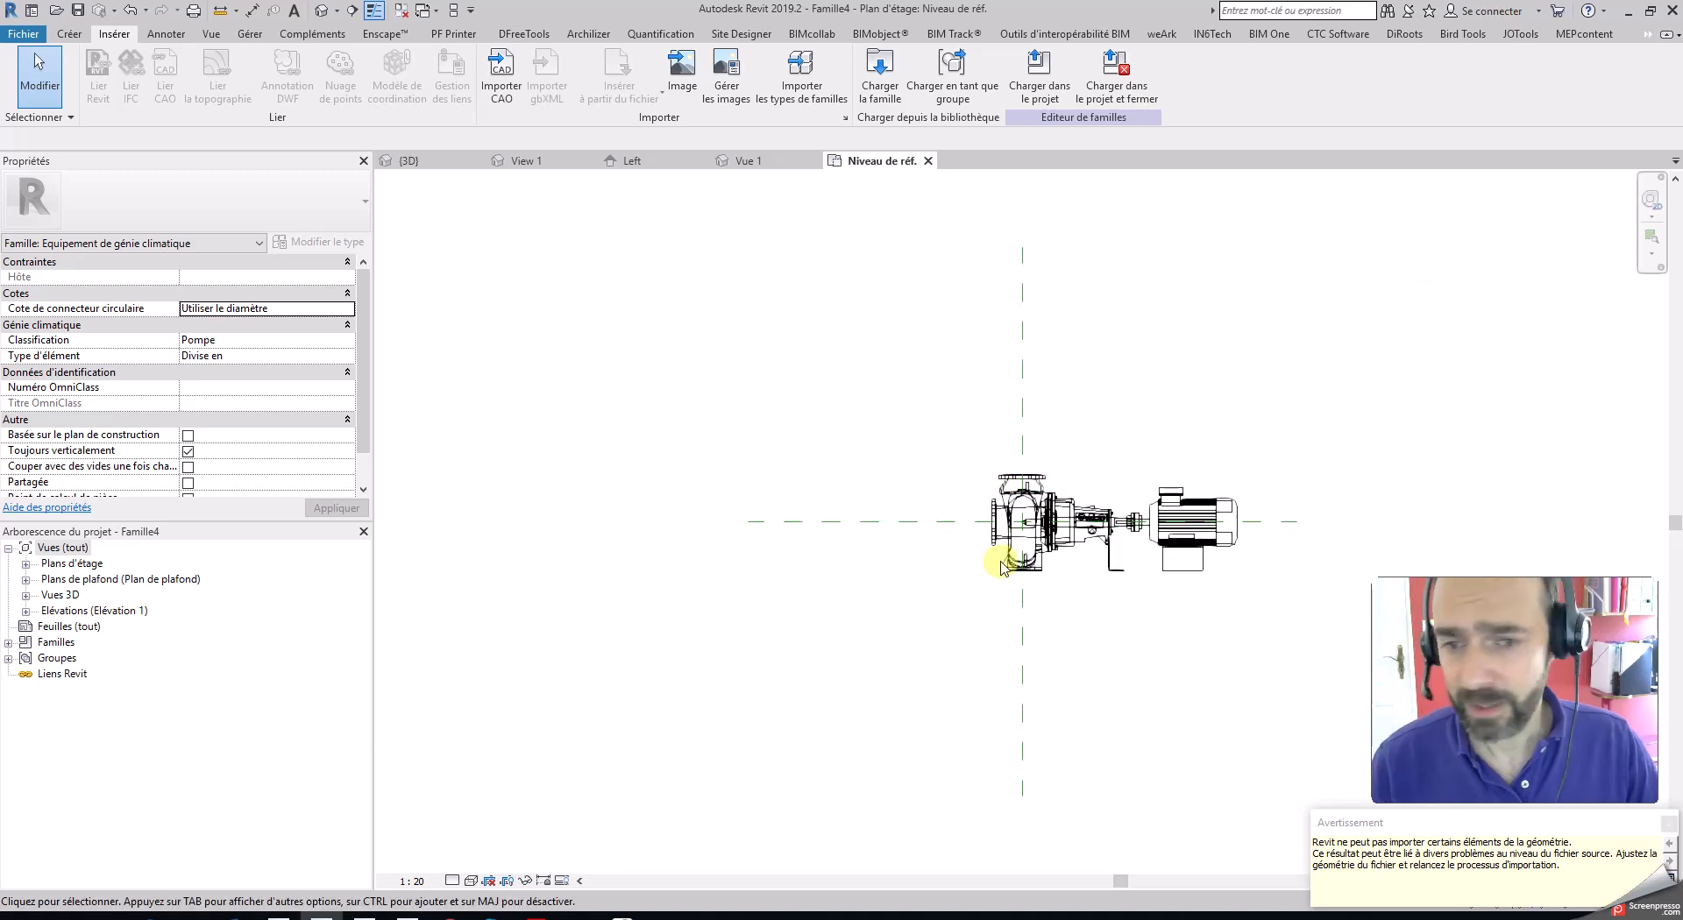
# - Open the default 3D view and examine the imported pump geometry from the motor side and the flange side
pyautogui.click(1083, 592)
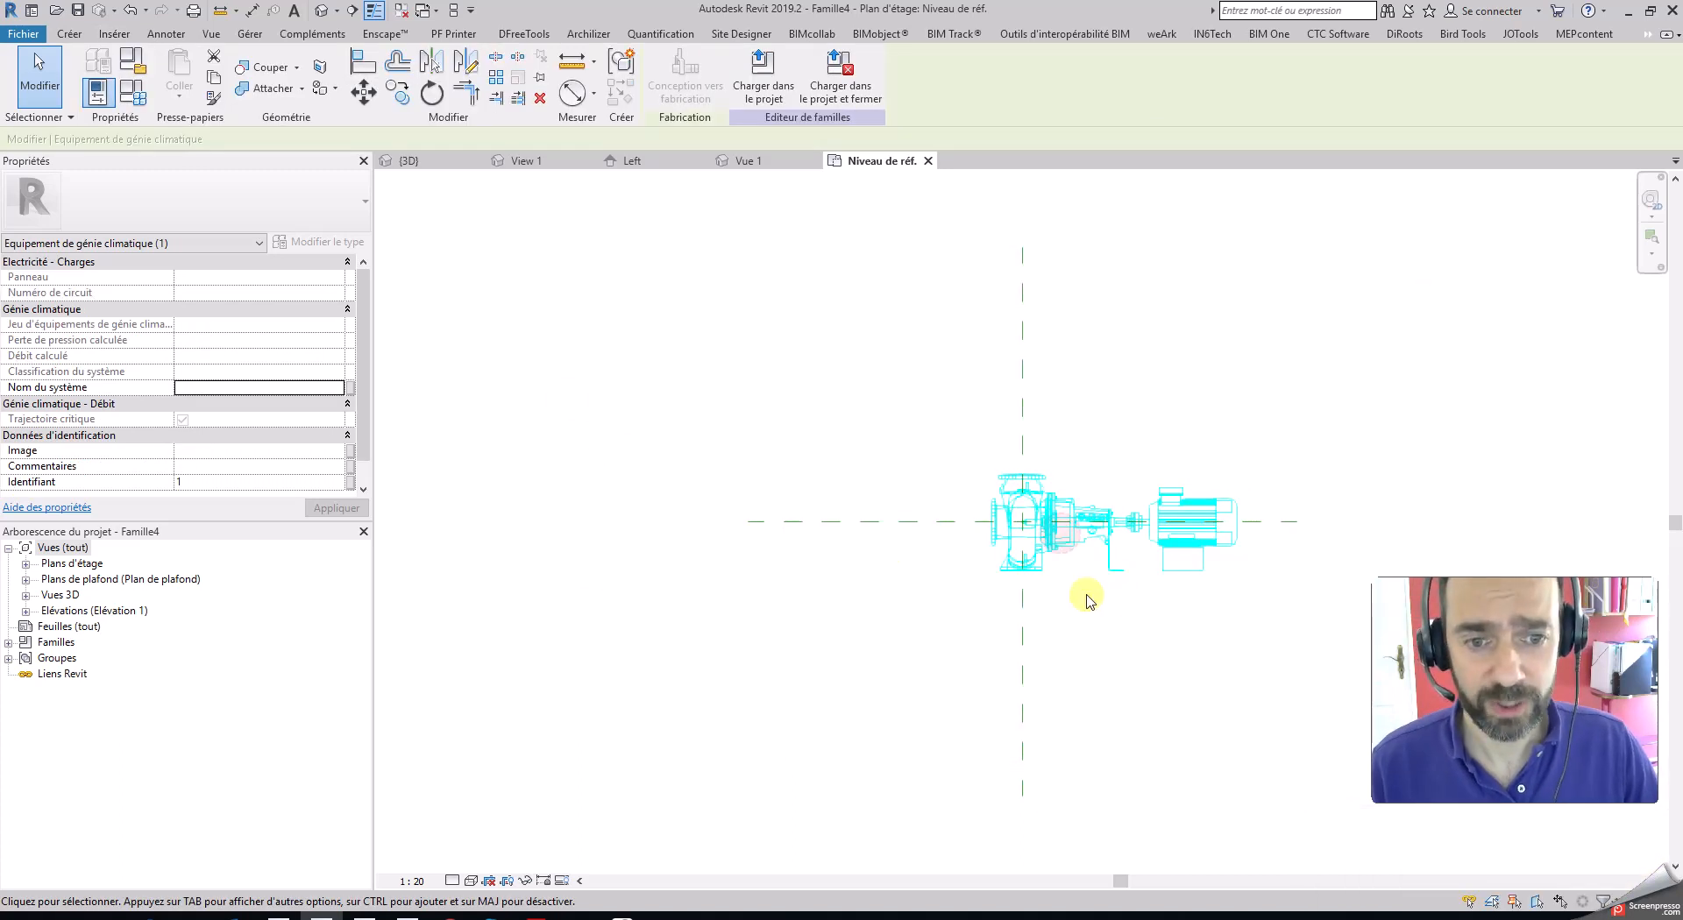
pyautogui.click(321, 10)
pyautogui.scroll(-2, 864, 639)
pyautogui.scroll(3, 894, 623)
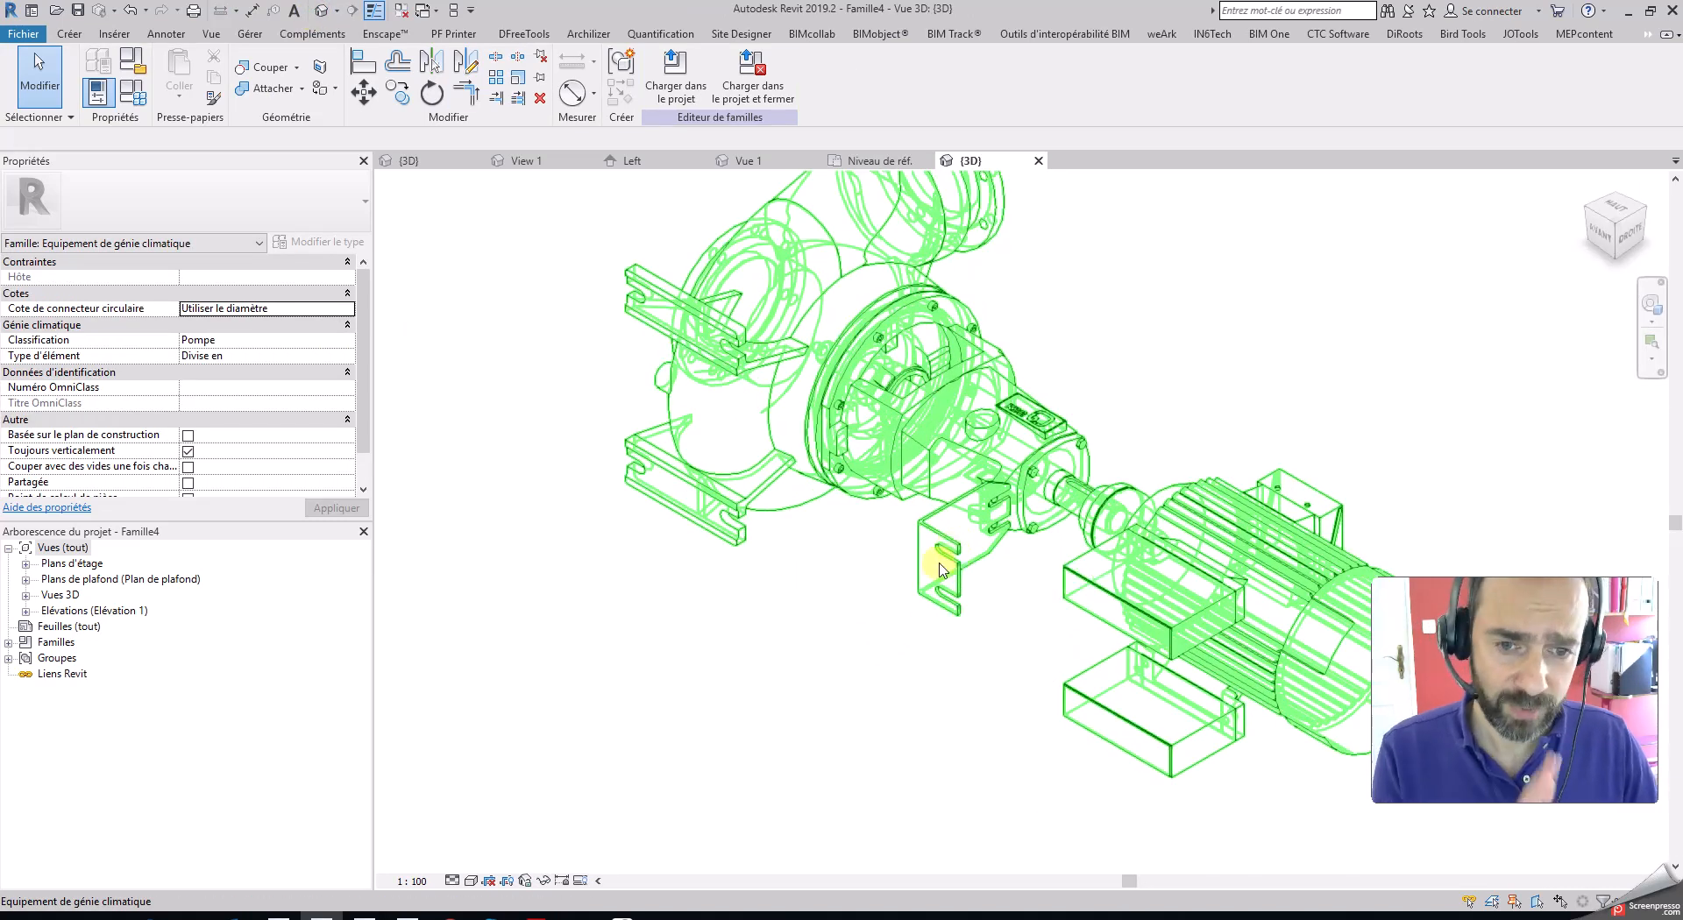
pyautogui.scroll(-2, 934, 578)
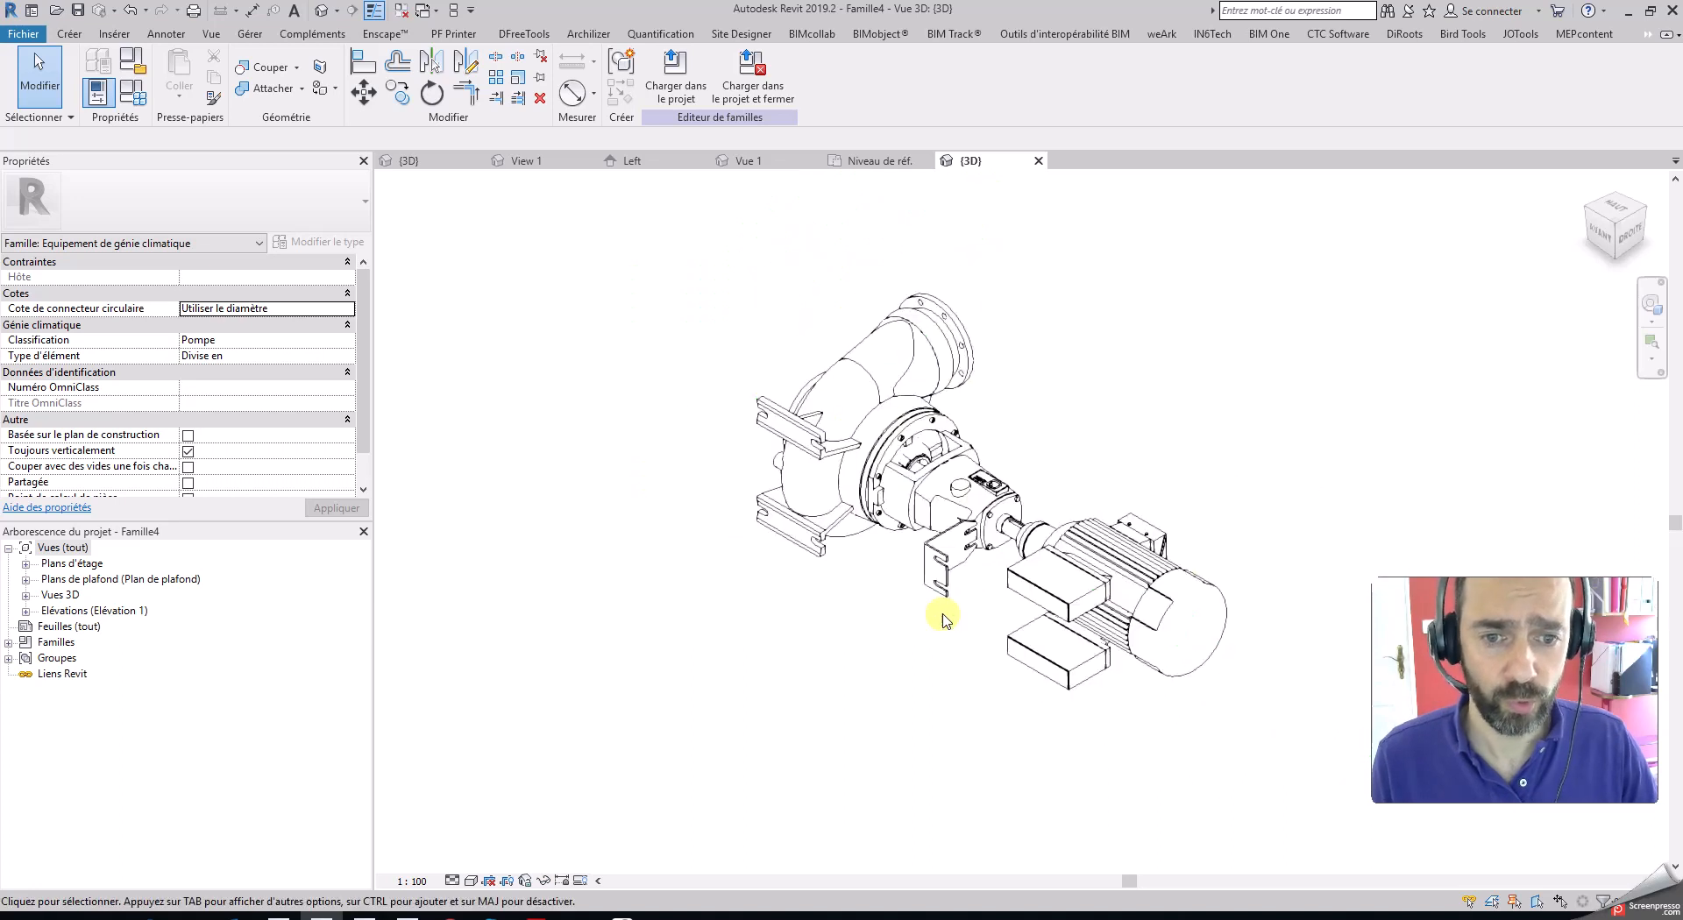
pyautogui.keyDown('shift'); pyautogui.moveTo(962, 619); pyautogui.dragTo(1292, 569, button='middle'); pyautogui.keyUp('shift')
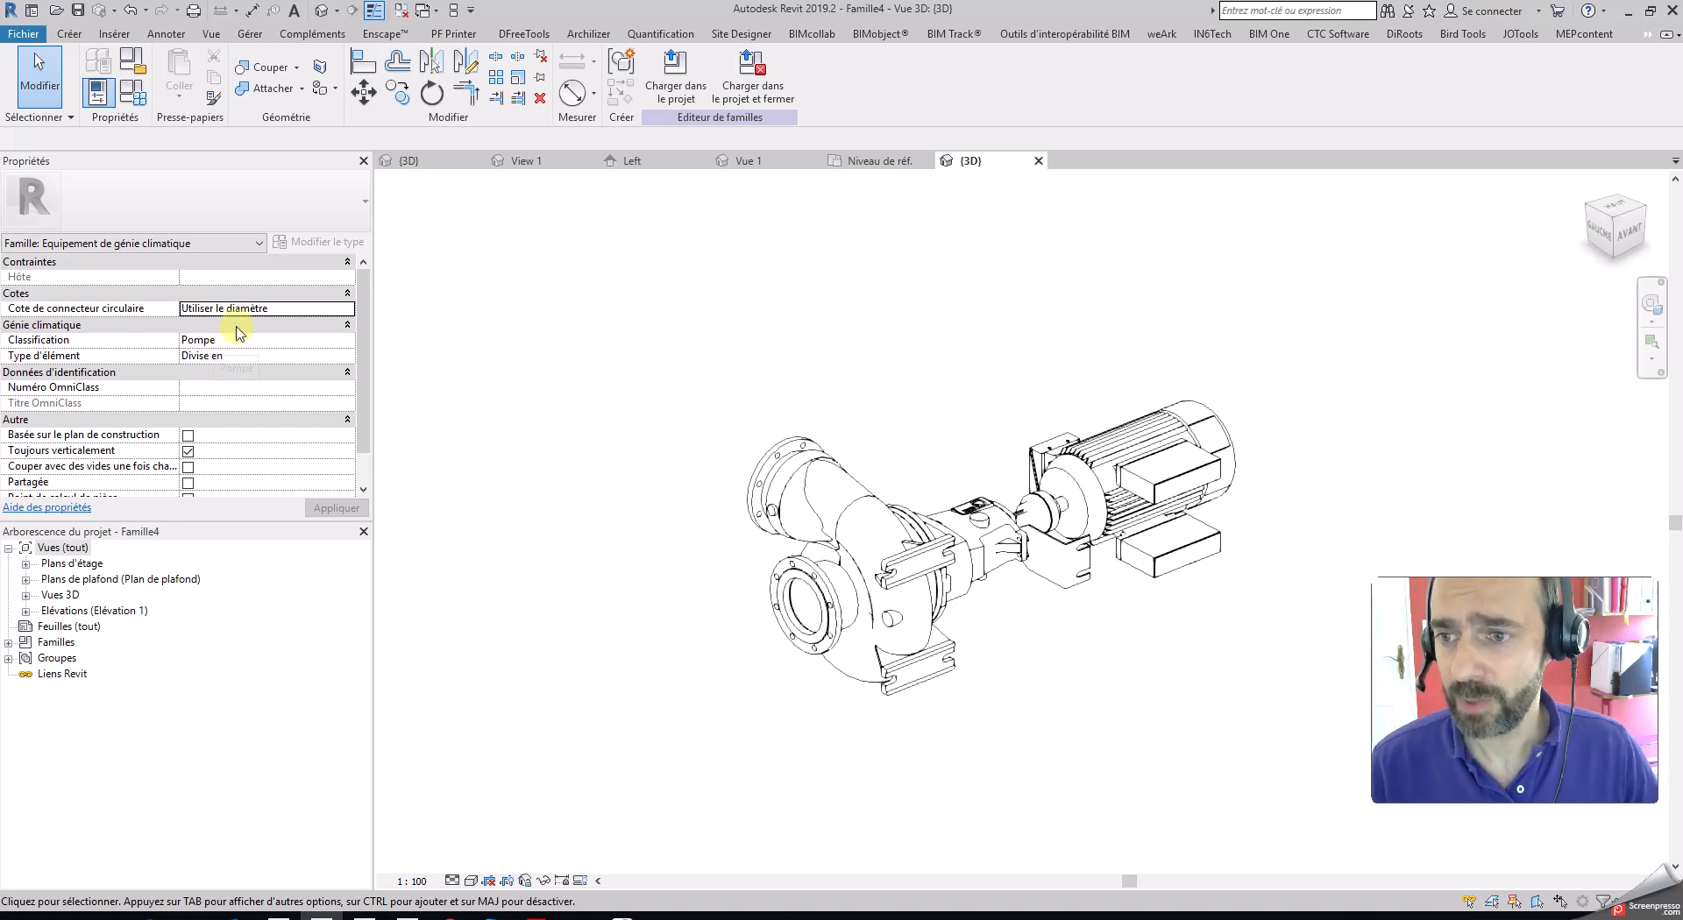
# - Set the family's OmniClass number to 23.65.55.11, Supply Pumps and Compressors, under Distribution of Supplied Liquids/Gases
pyautogui.click(298, 391)
pyautogui.click(347, 390)
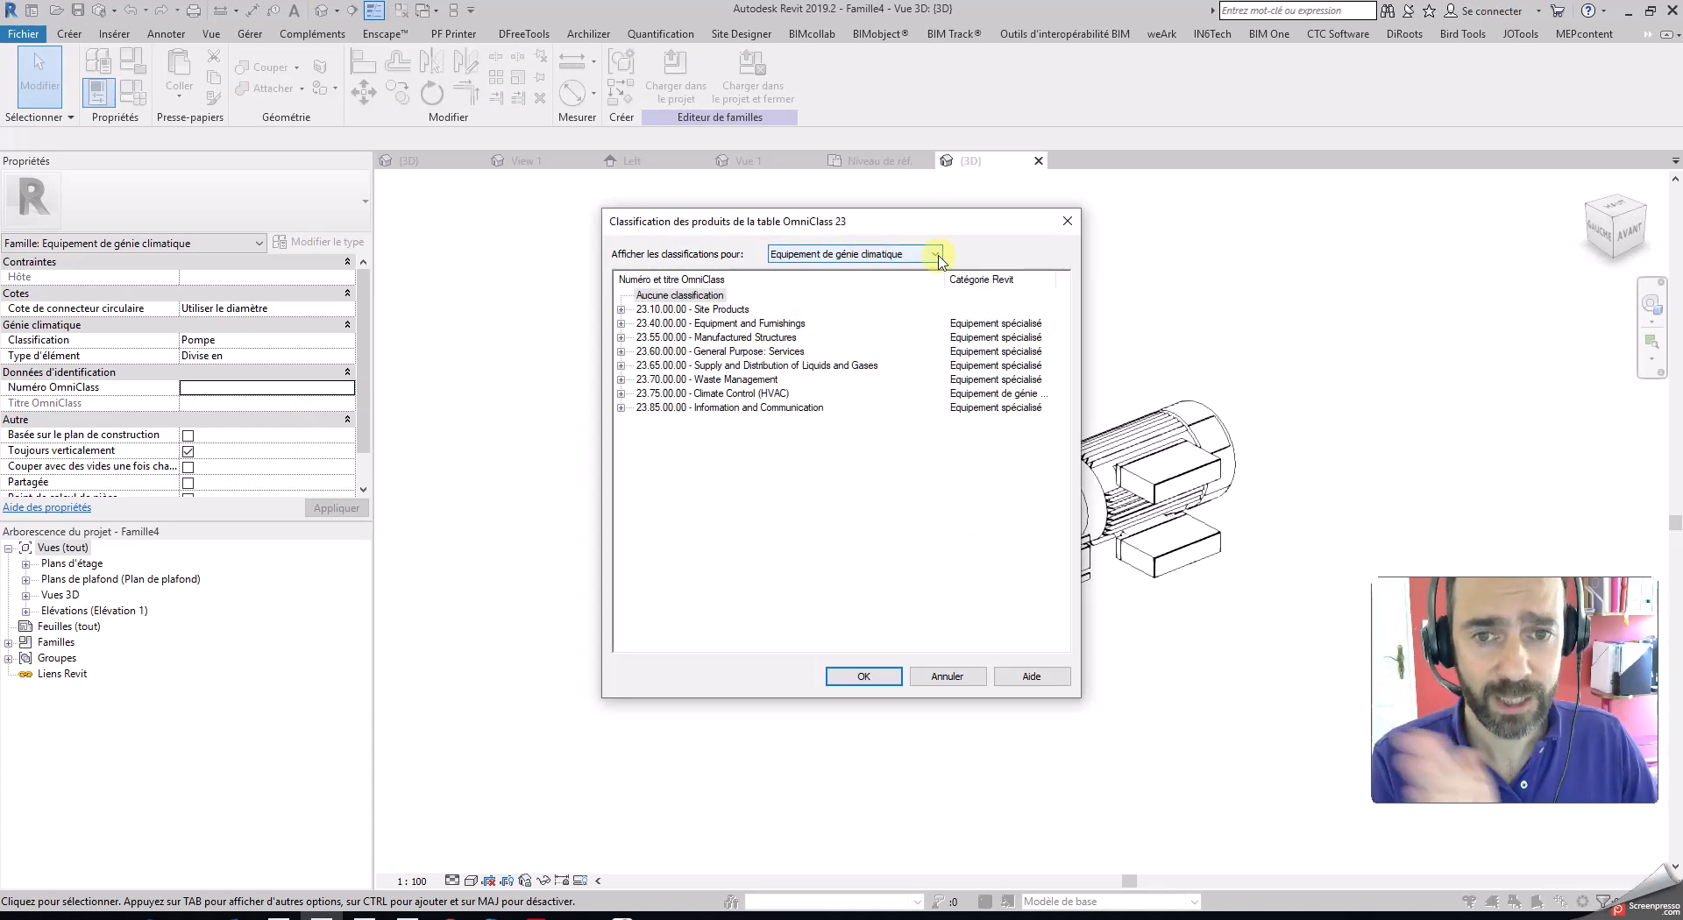
pyautogui.doubleClick(710, 365)
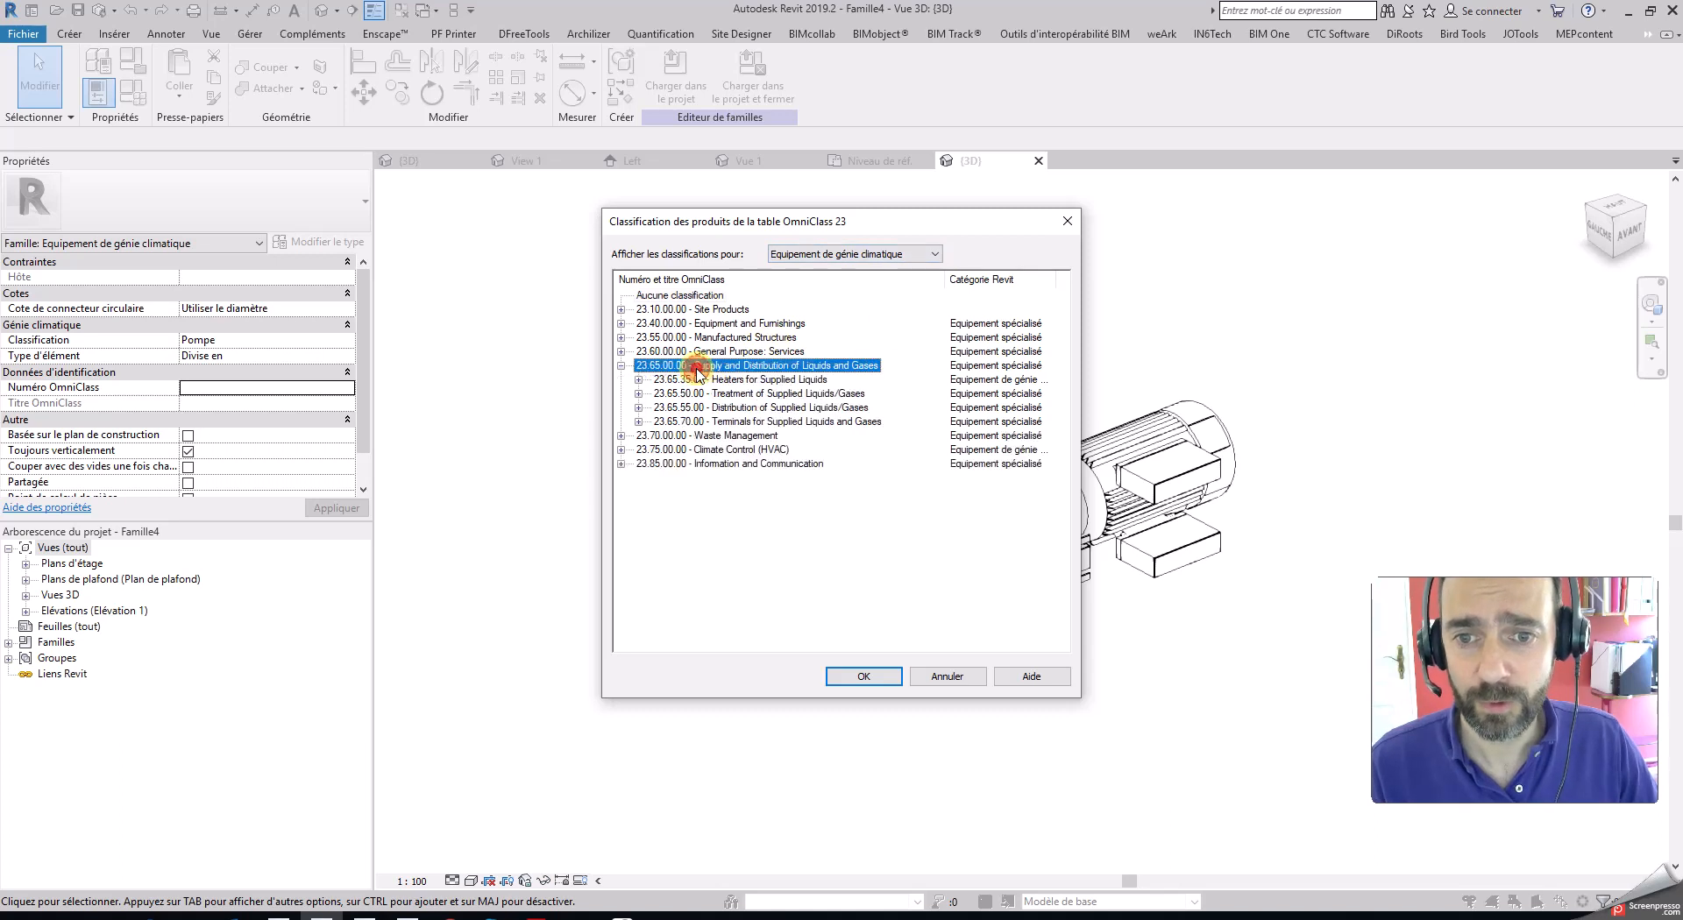
pyautogui.click(759, 408)
pyautogui.doubleClick(759, 408)
pyautogui.doubleClick(777, 423)
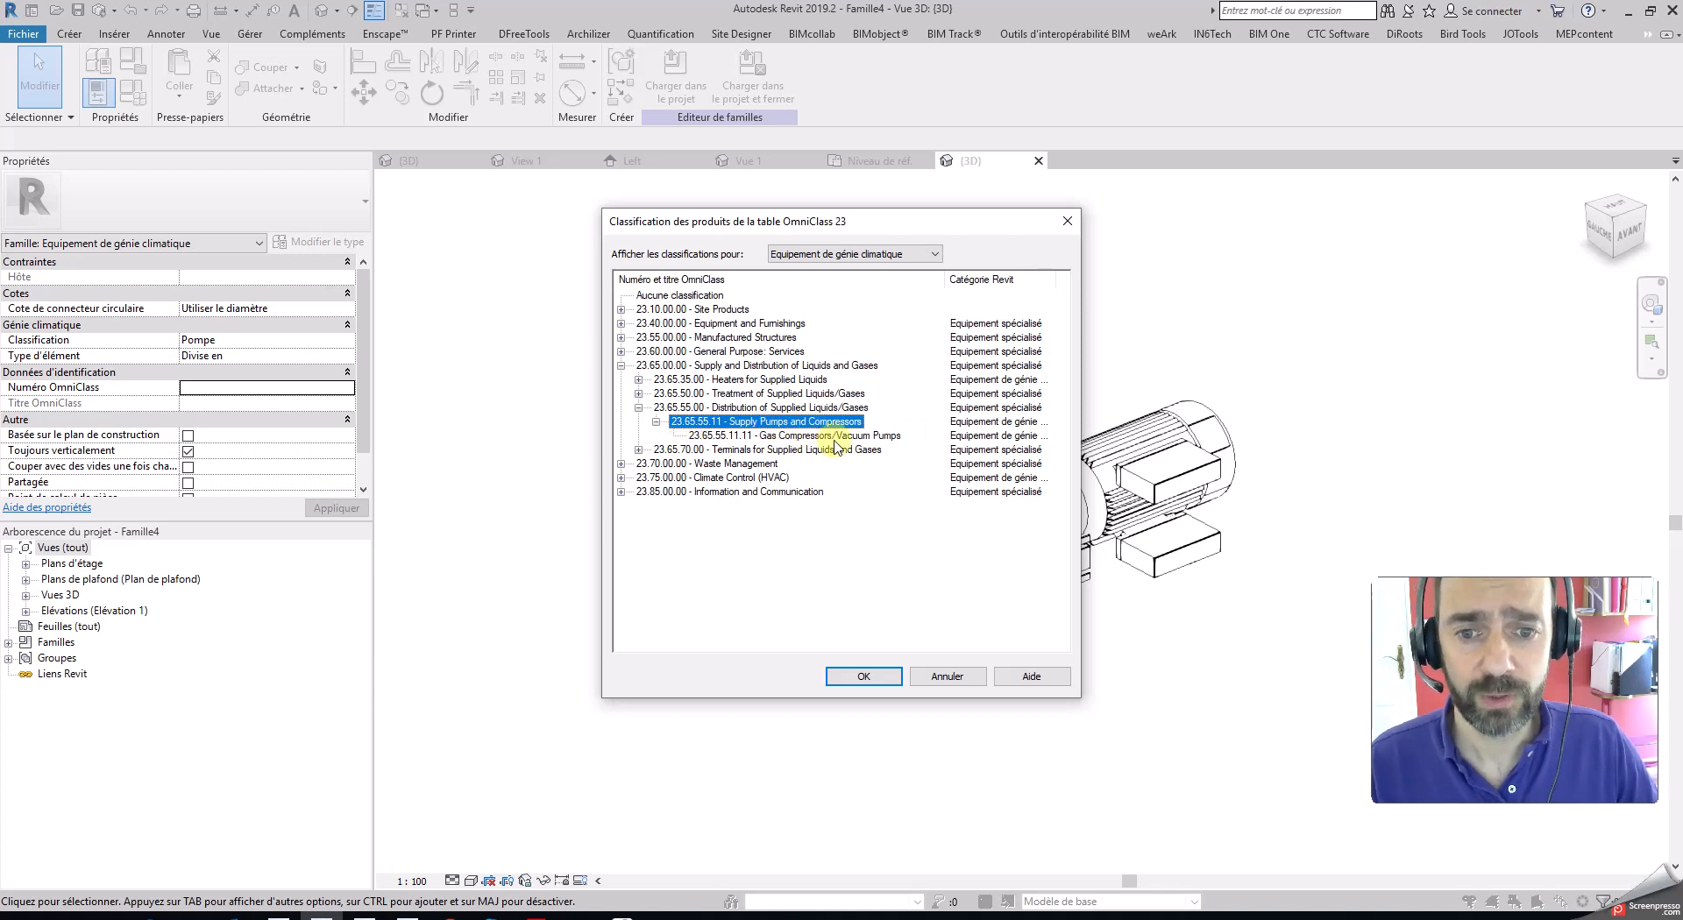
pyautogui.click(789, 437)
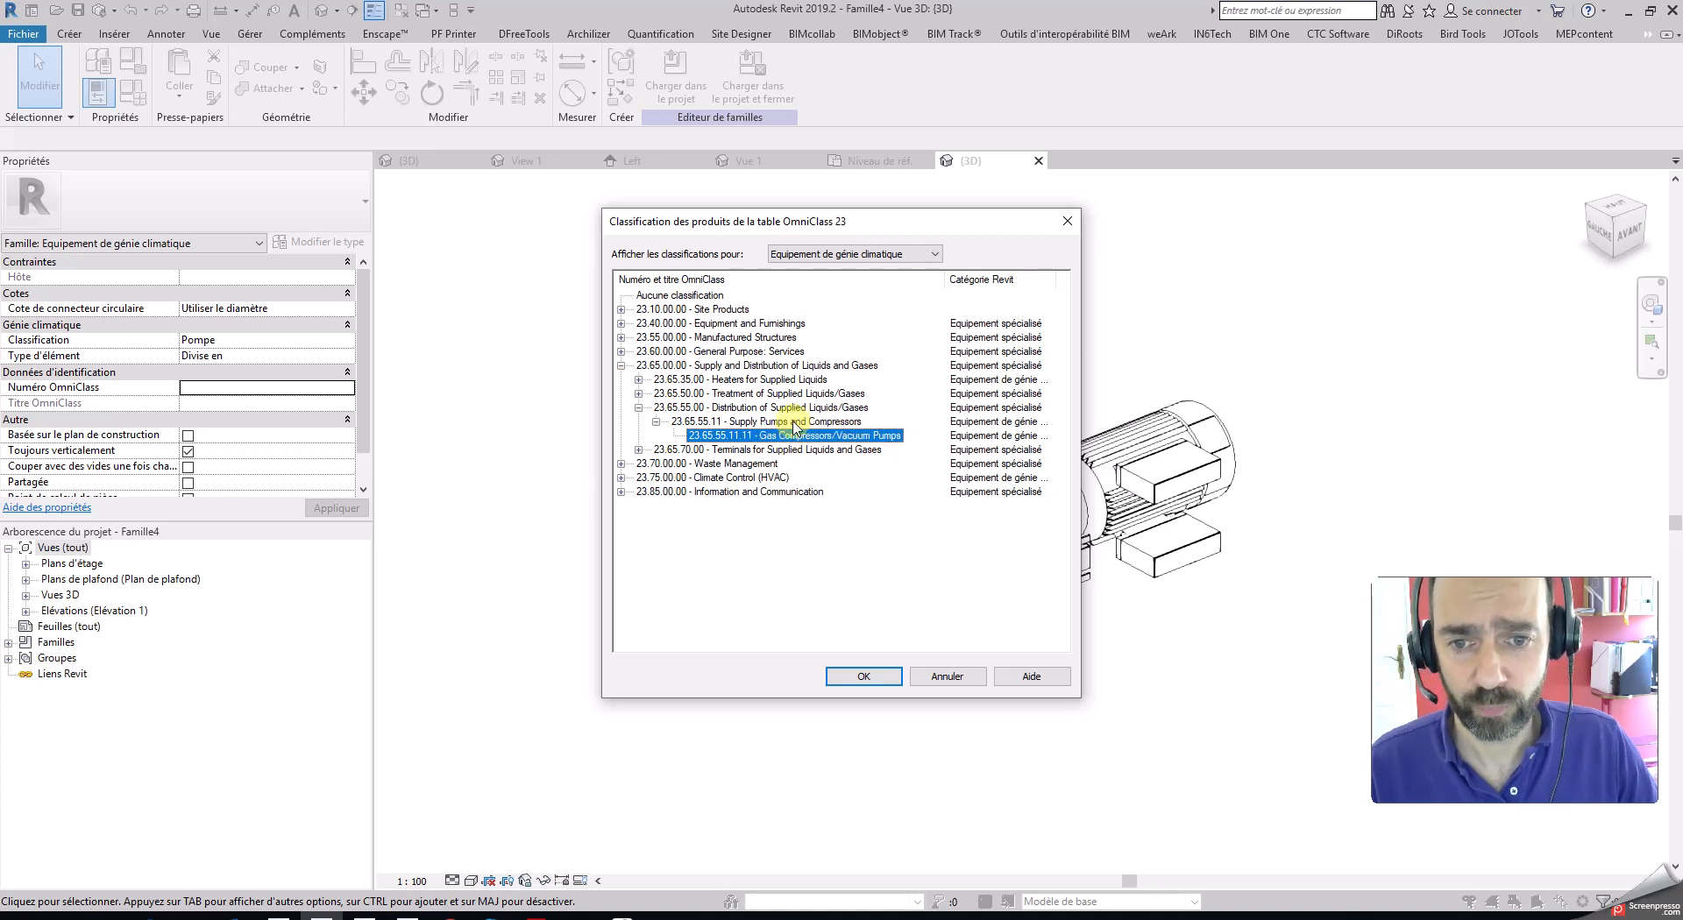
pyautogui.click(793, 422)
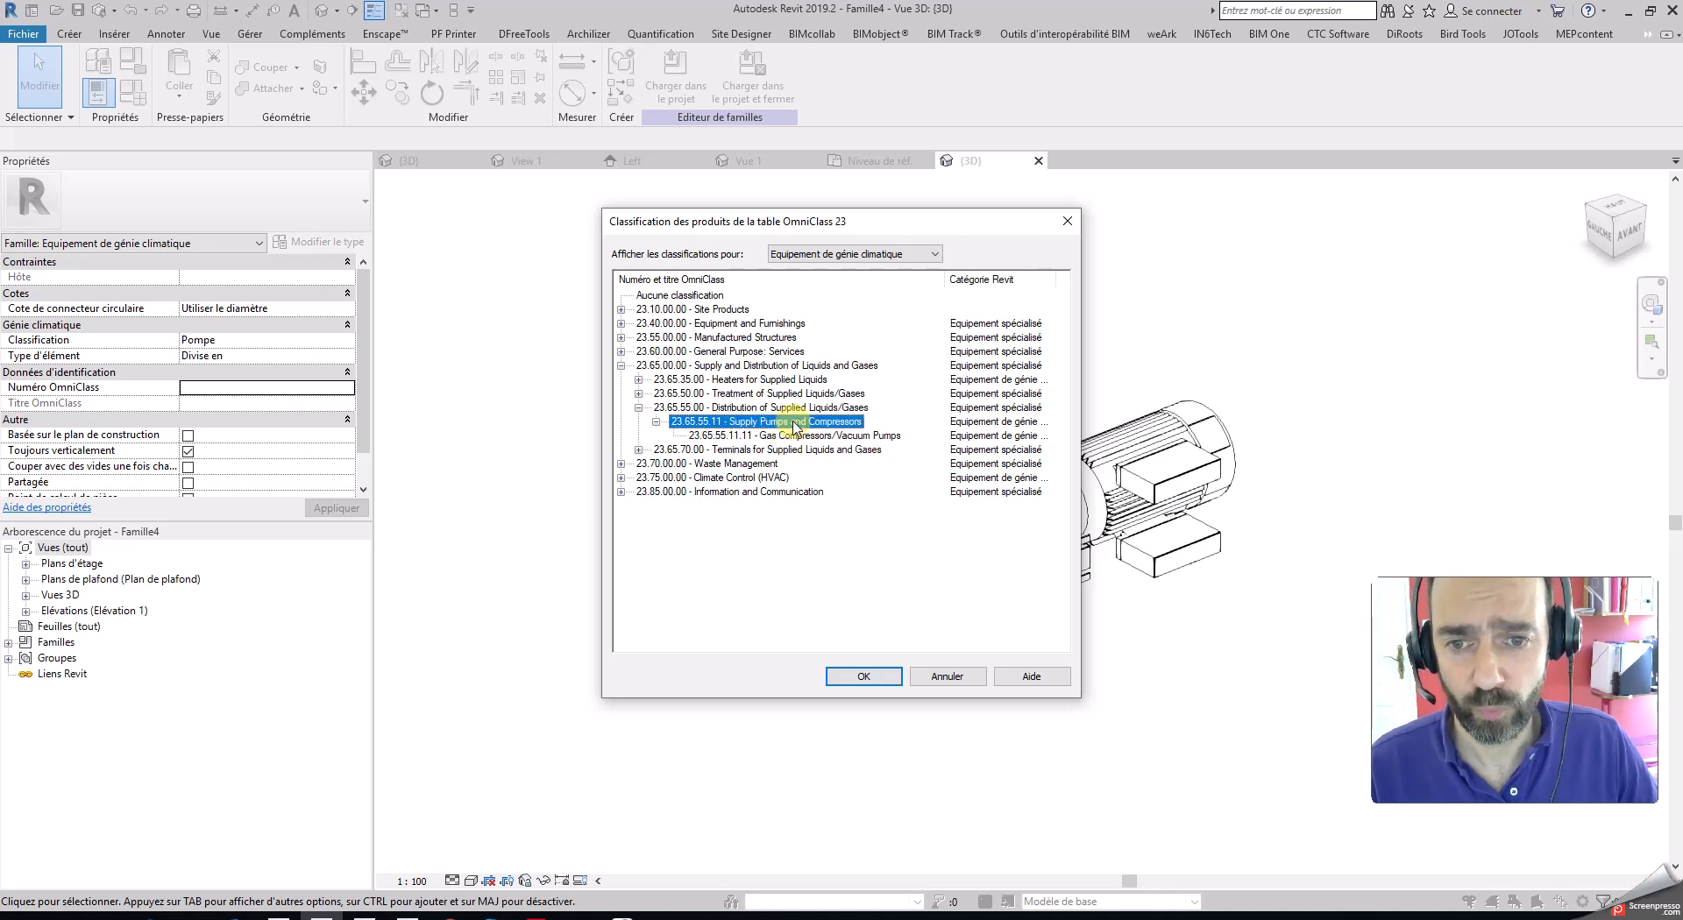
pyautogui.click(868, 677)
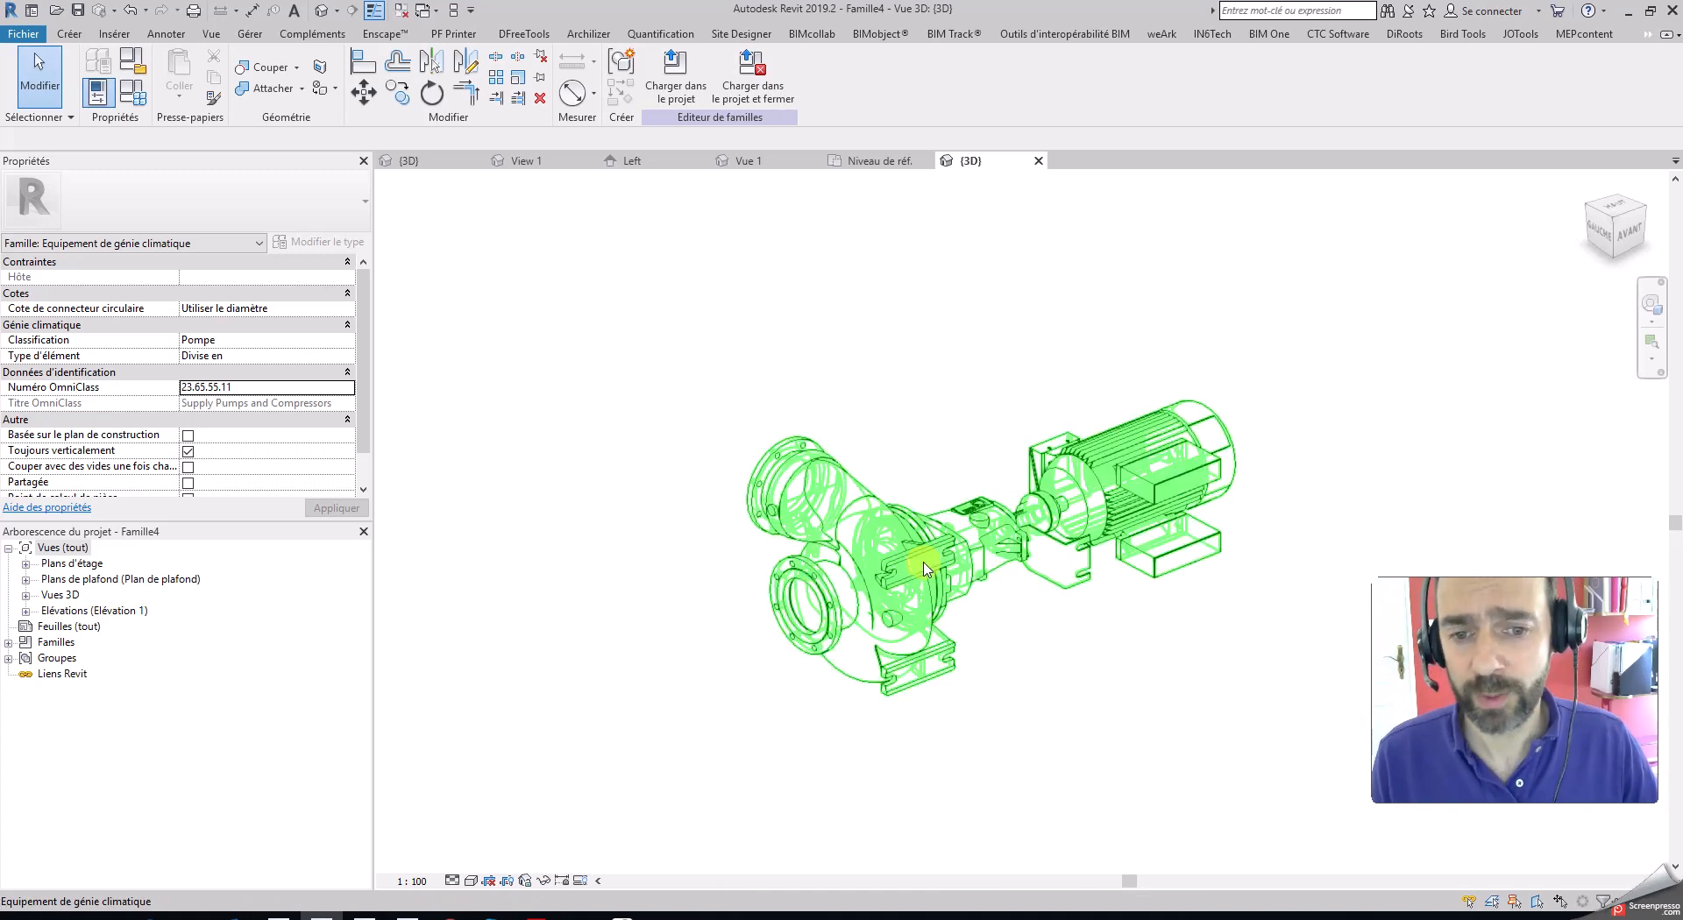
# - In the Droite elevation, rotate the imported pump a quarter turn counterclockwise about its shaft centre so its feet point down
pyautogui.doubleClick(79, 610)
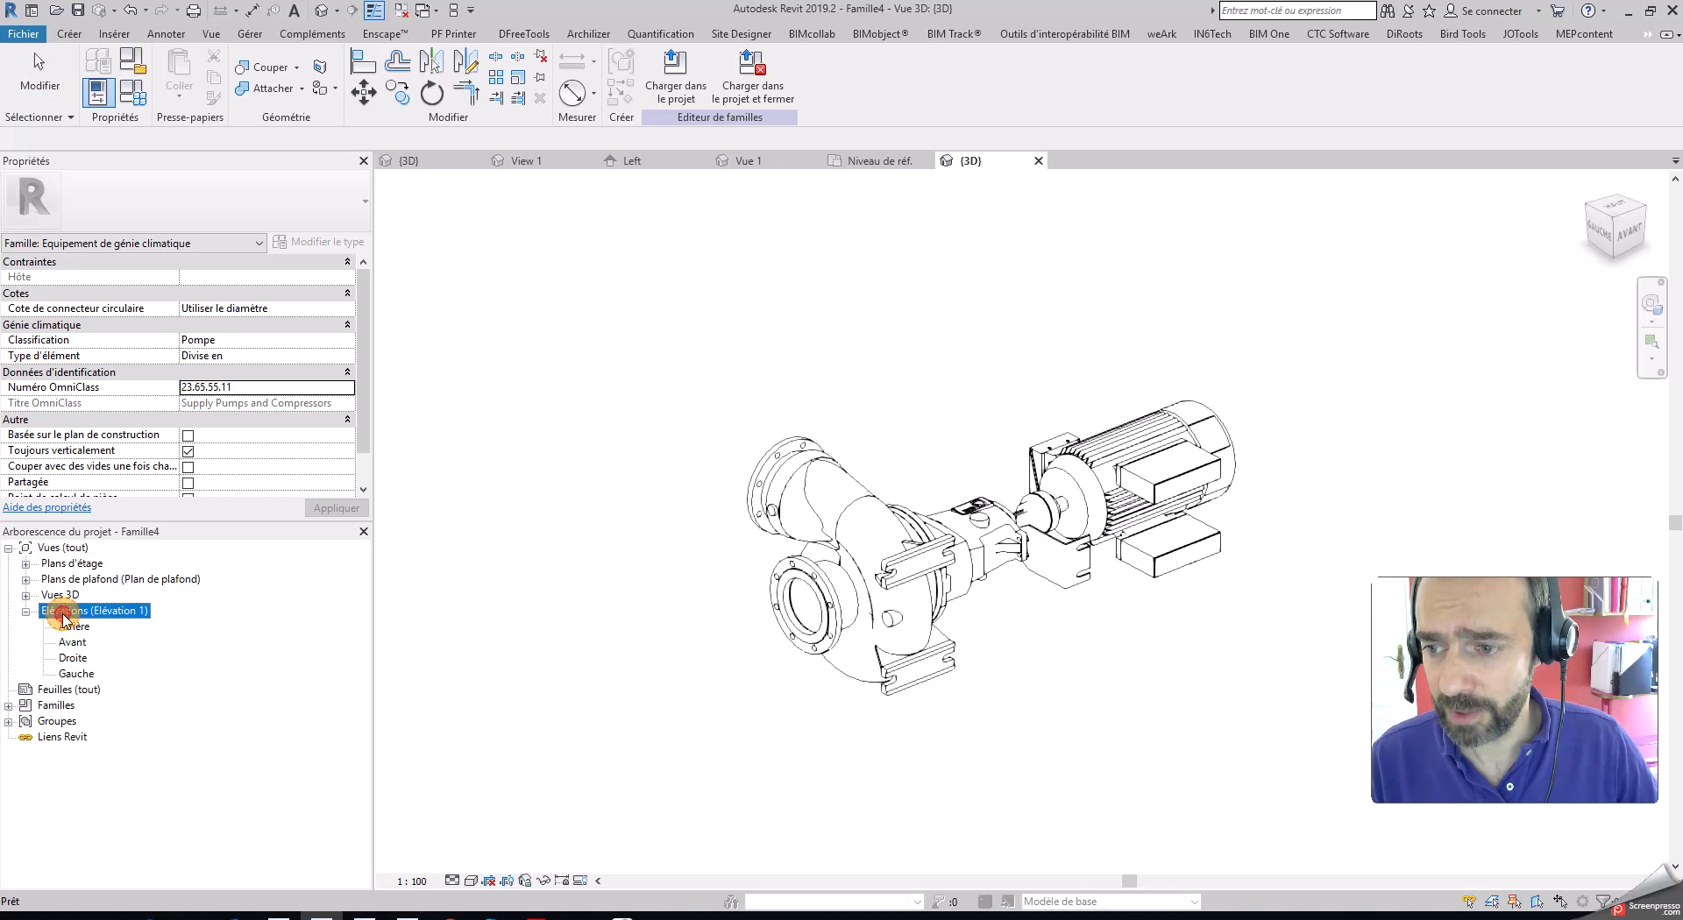
pyautogui.doubleClick(77, 661)
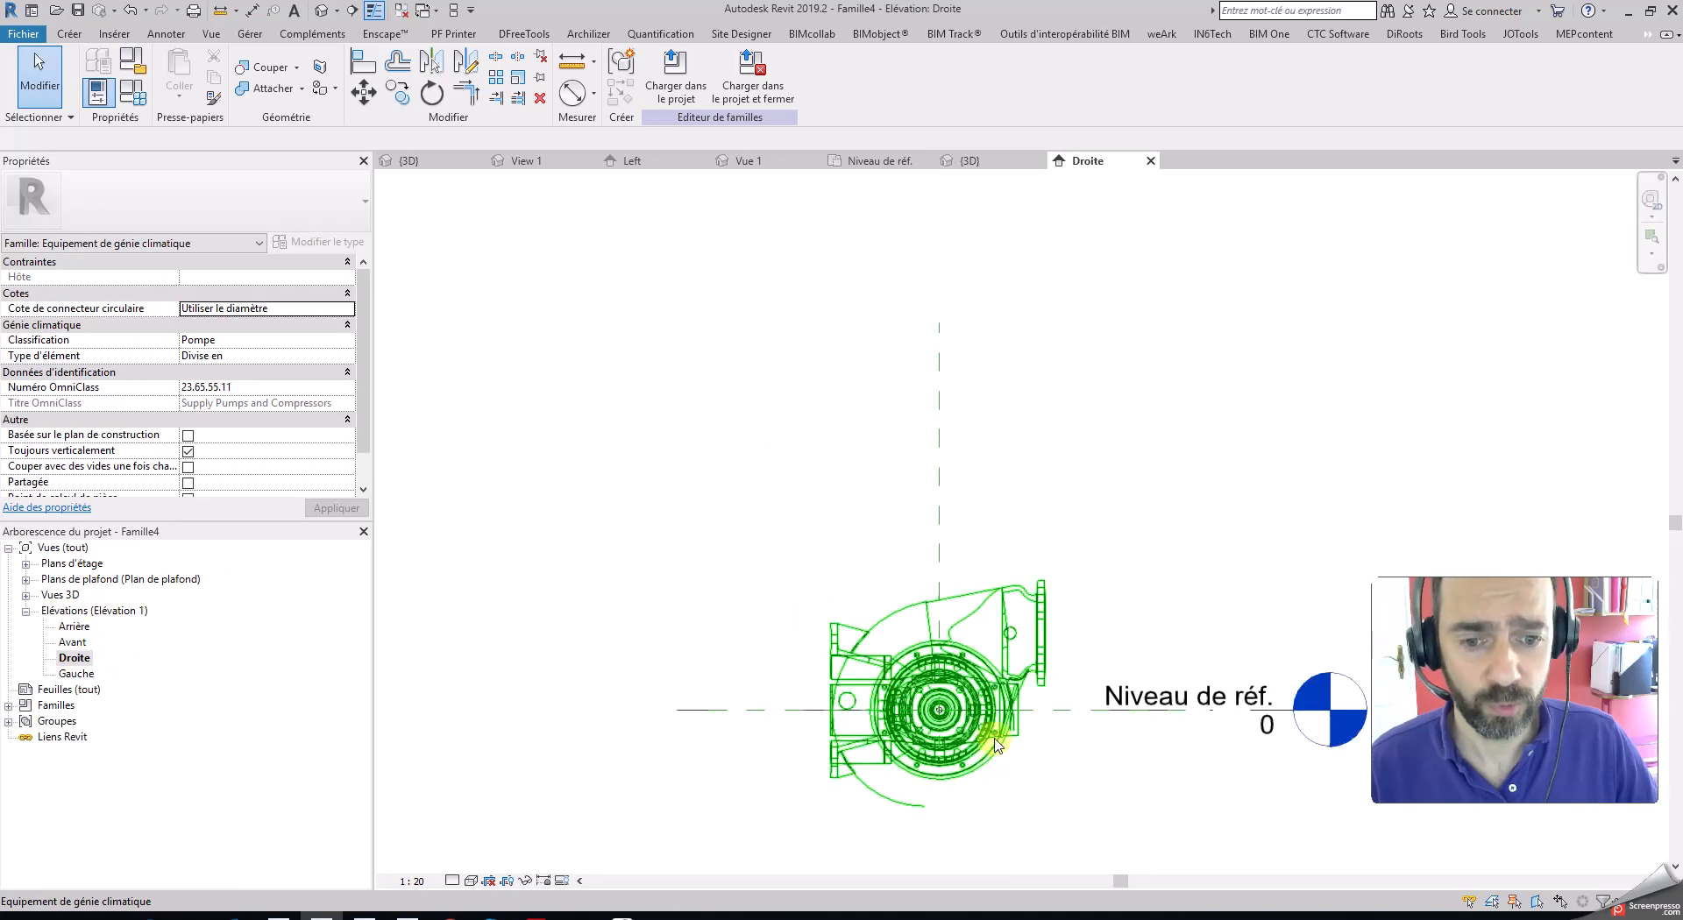
pyautogui.click(985, 653)
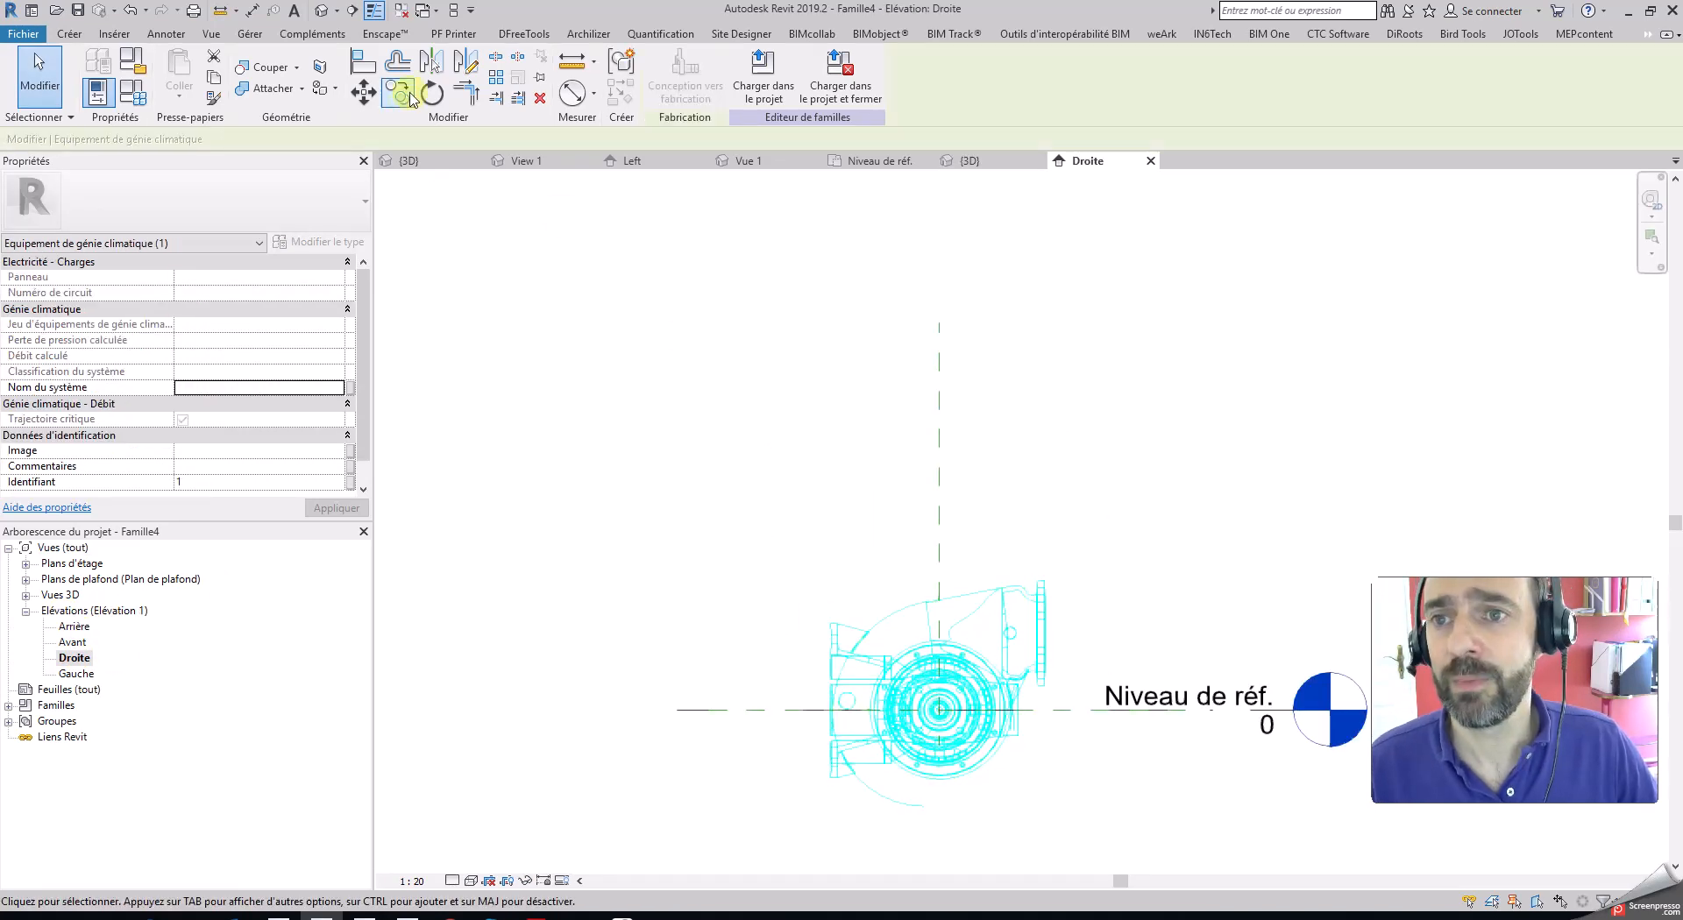
pyautogui.click(431, 92)
pyautogui.scroll(5, 938, 710)
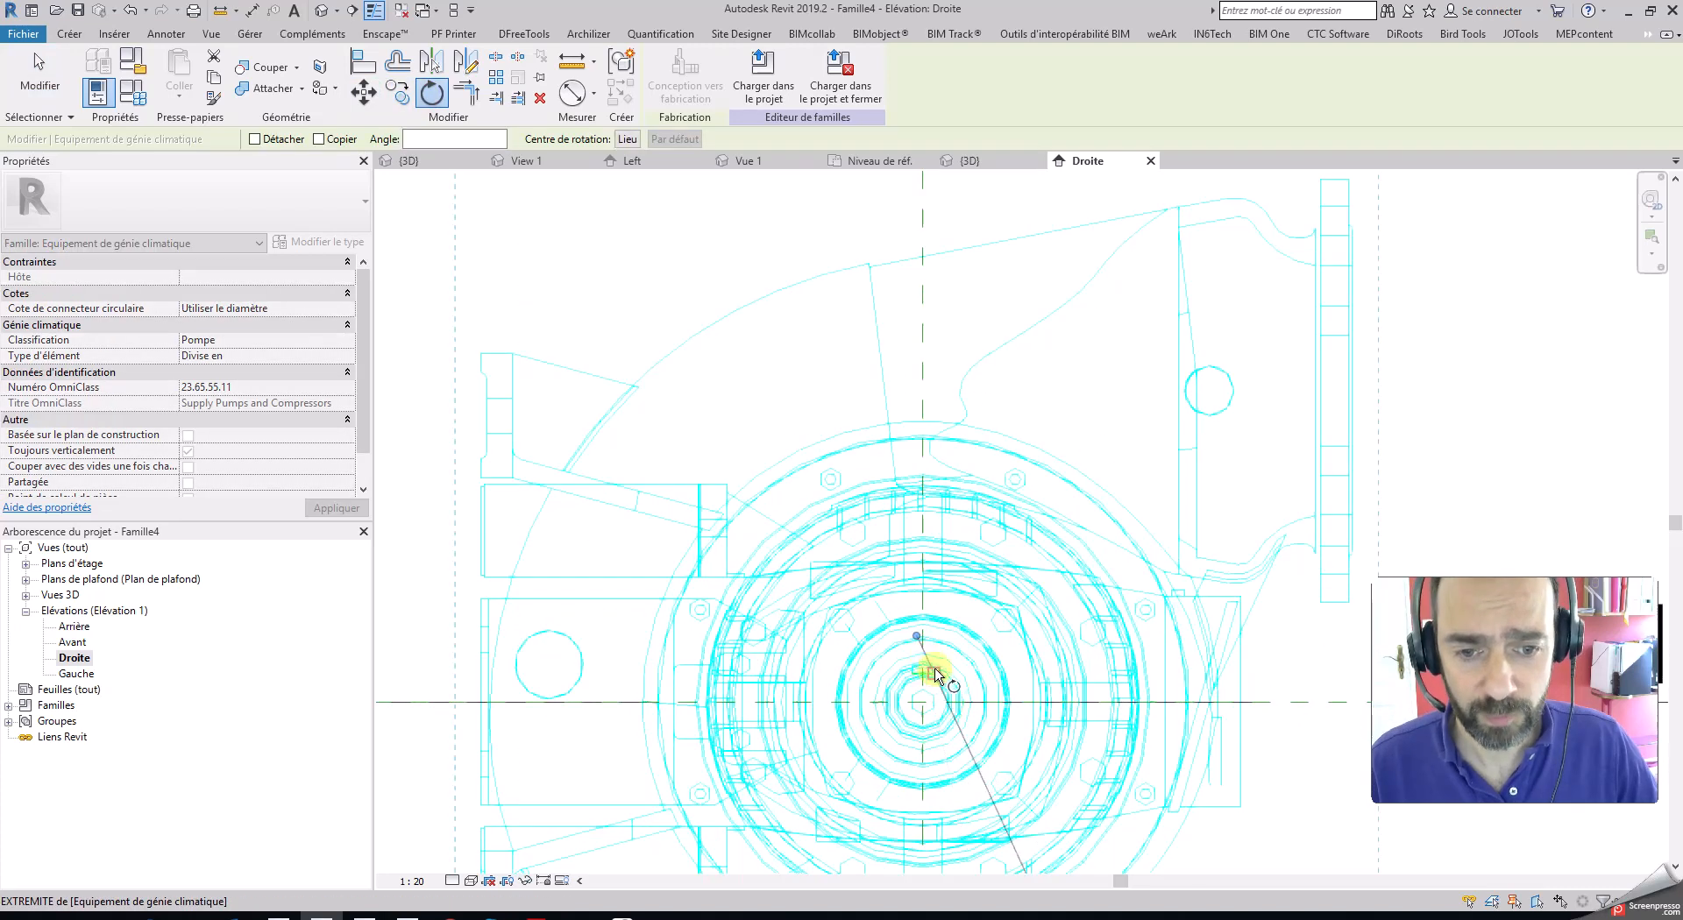
pyautogui.moveTo(918, 637); pyautogui.dragTo(922, 702)
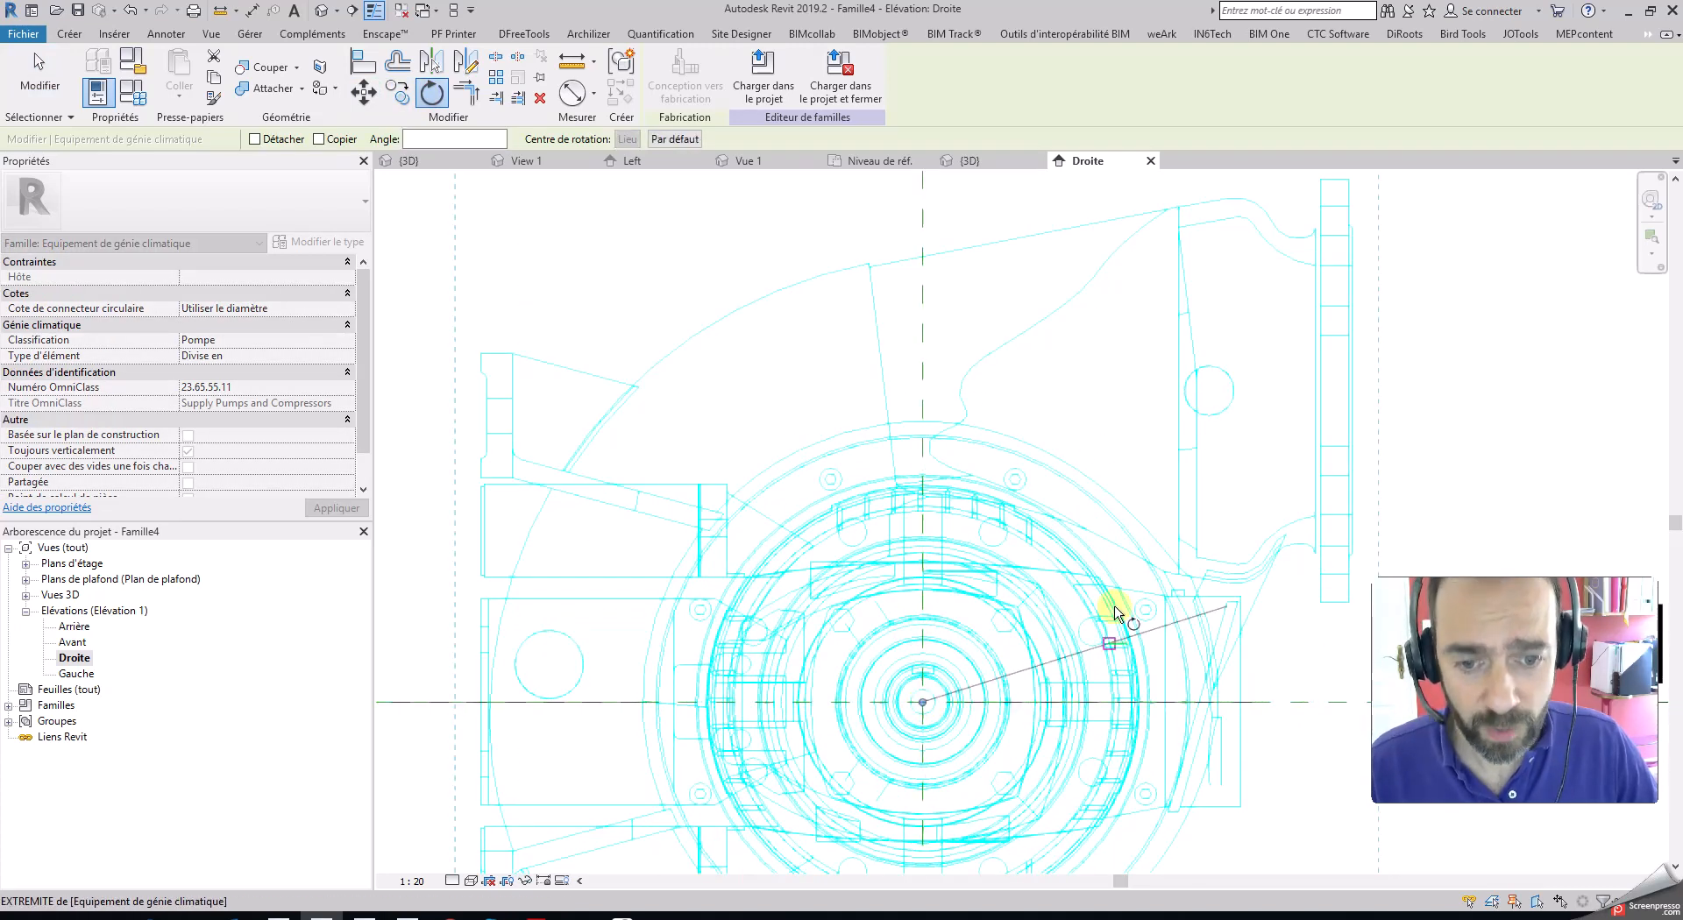
pyautogui.click(922, 359)
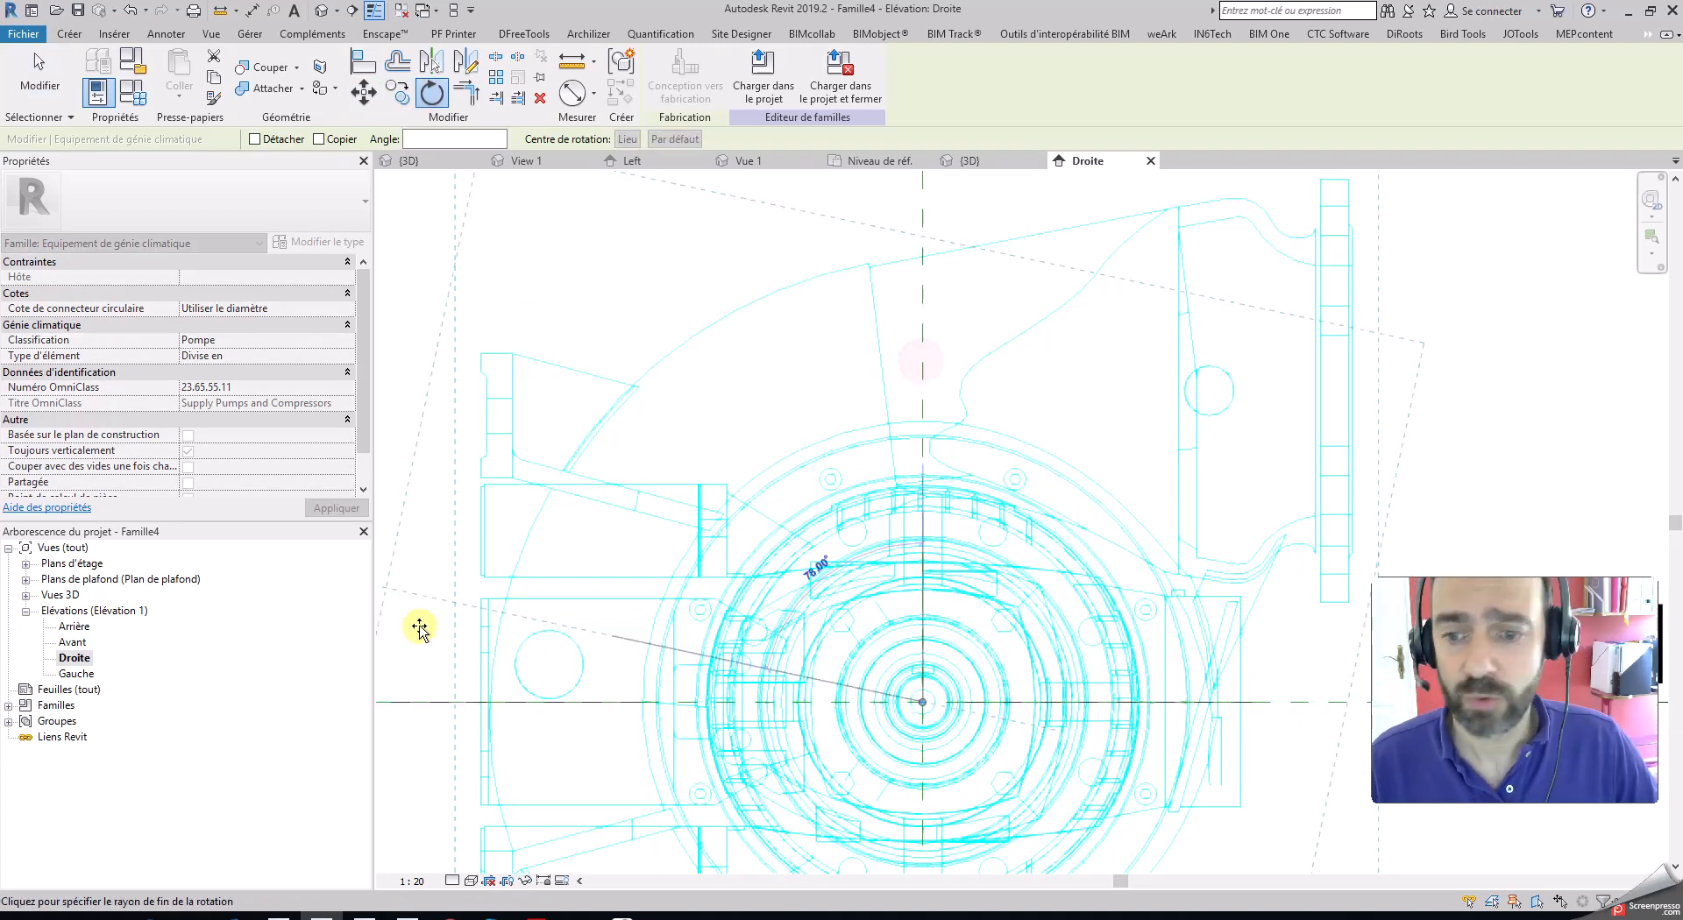
pyautogui.click(430, 703)
pyautogui.scroll(-4, 1090, 478)
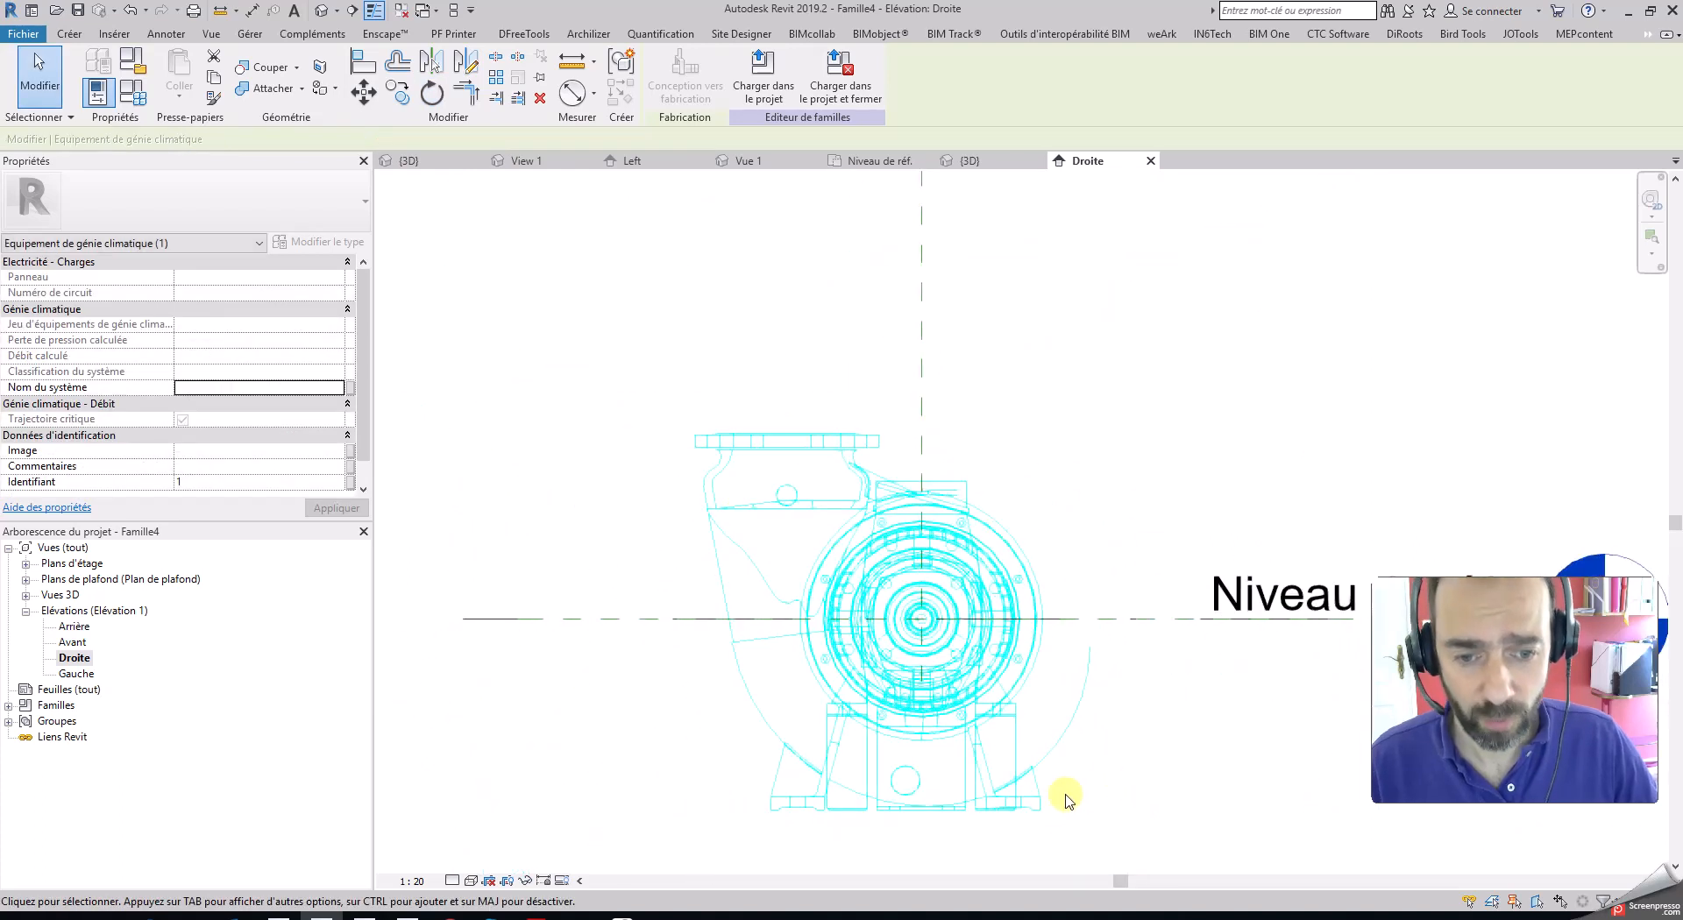
# - Align the underside of the pump's feet with the Niveau de réf. level line
pyautogui.click(365, 74)
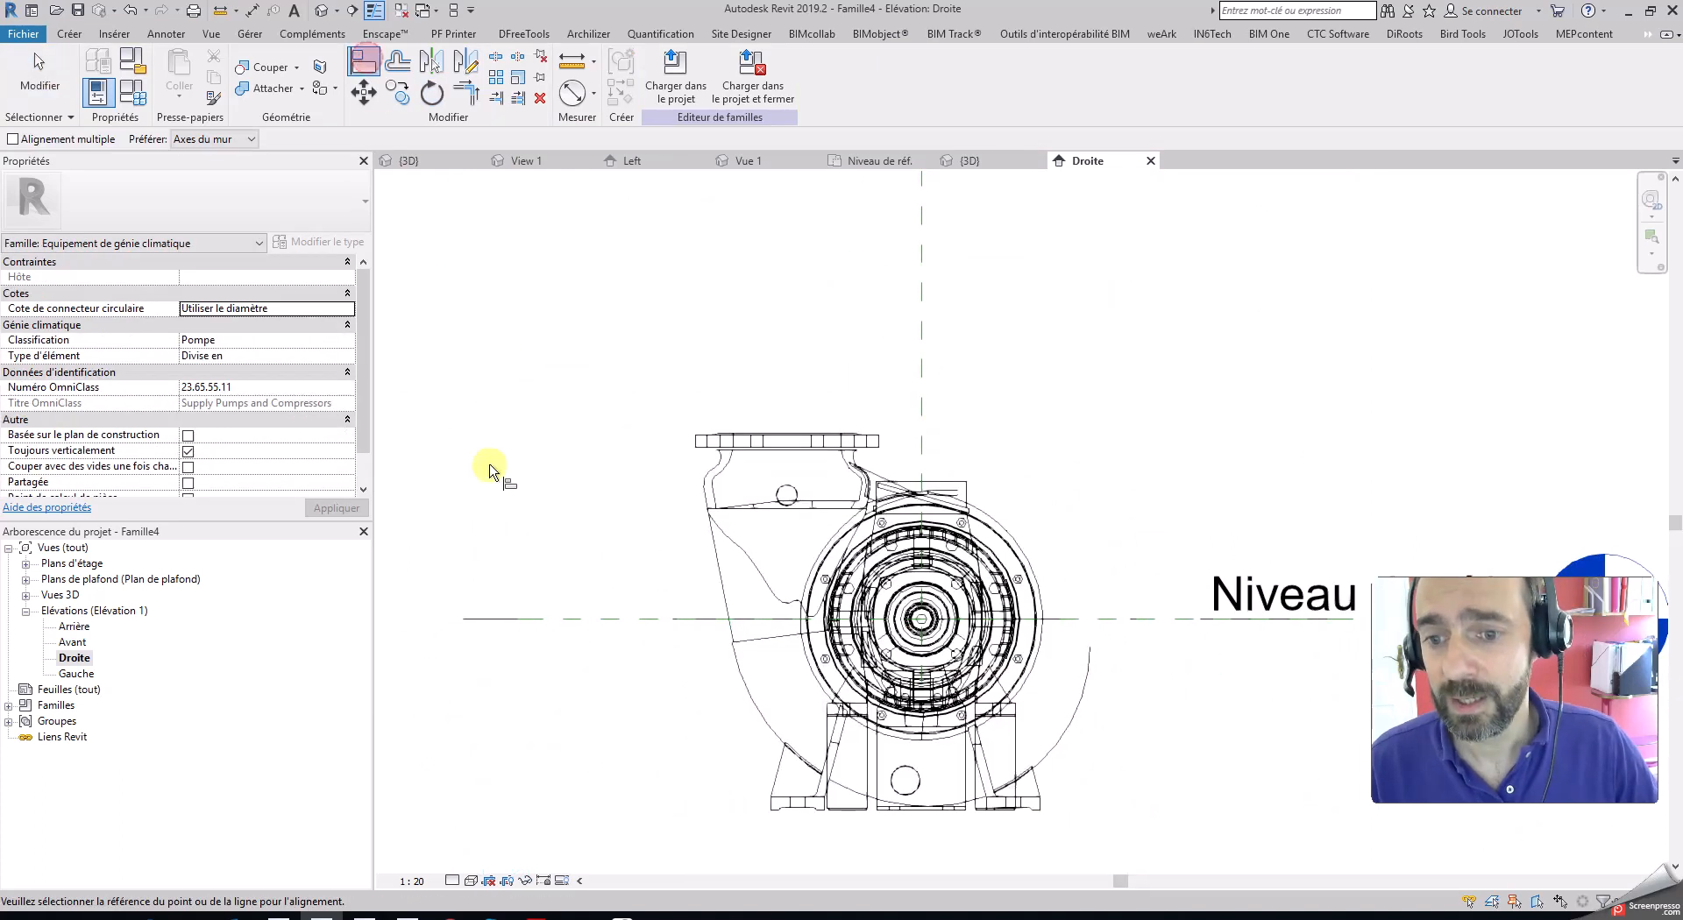
pyautogui.press('Tab')
pyautogui.click(615, 621)
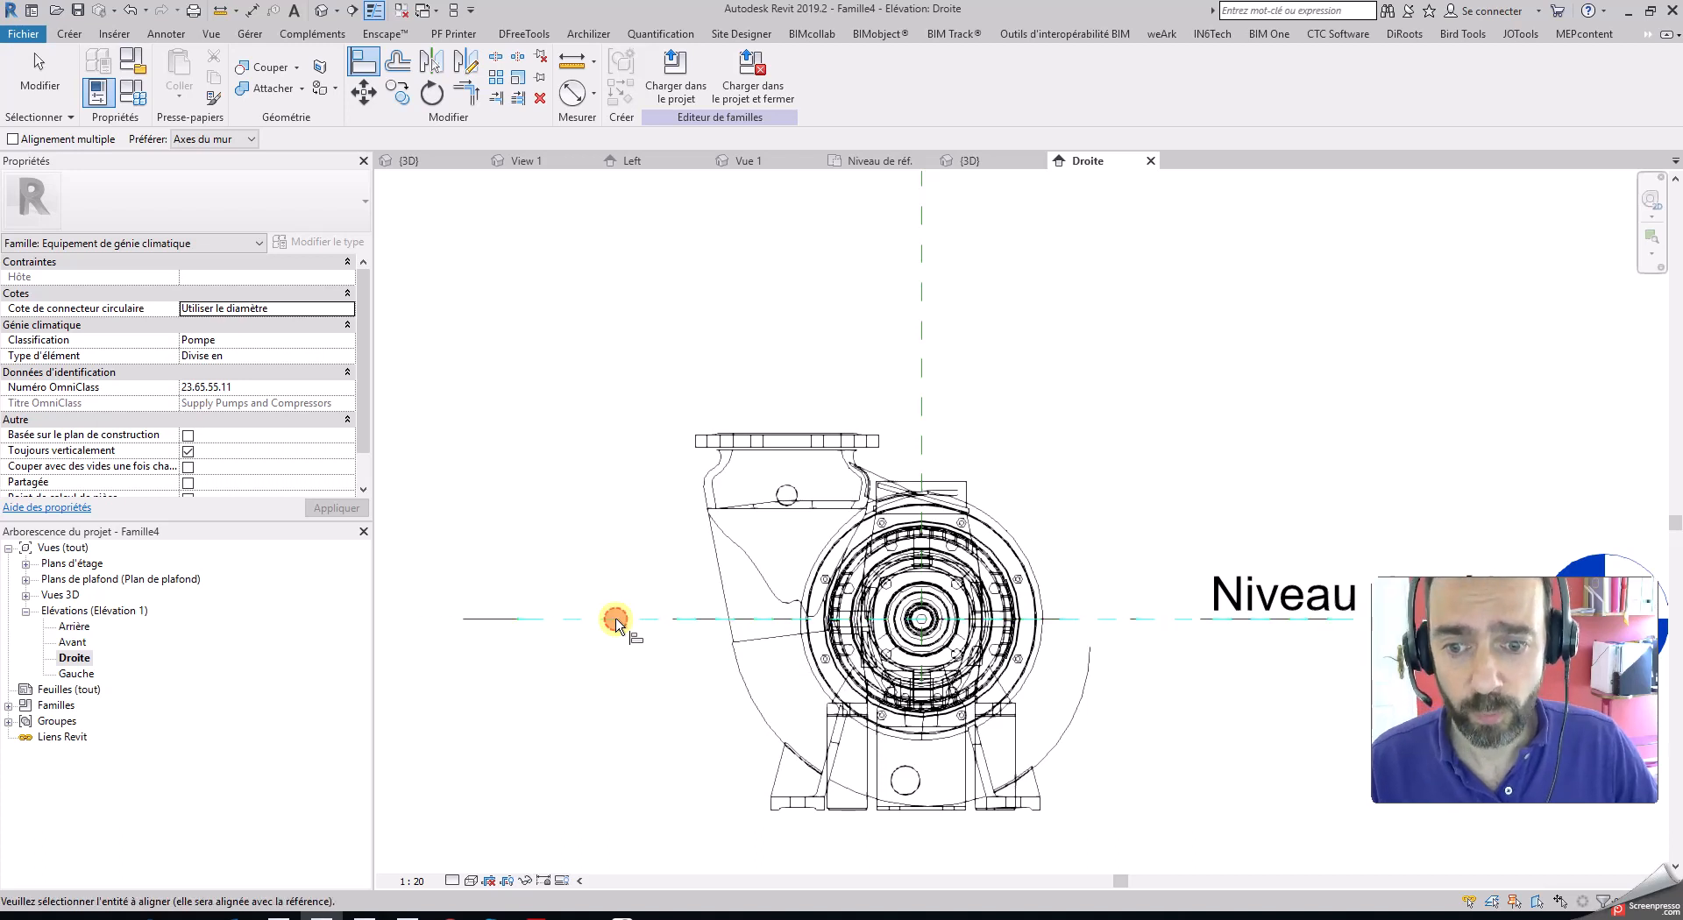
pyautogui.scroll(3, 819, 834)
pyautogui.click(819, 788)
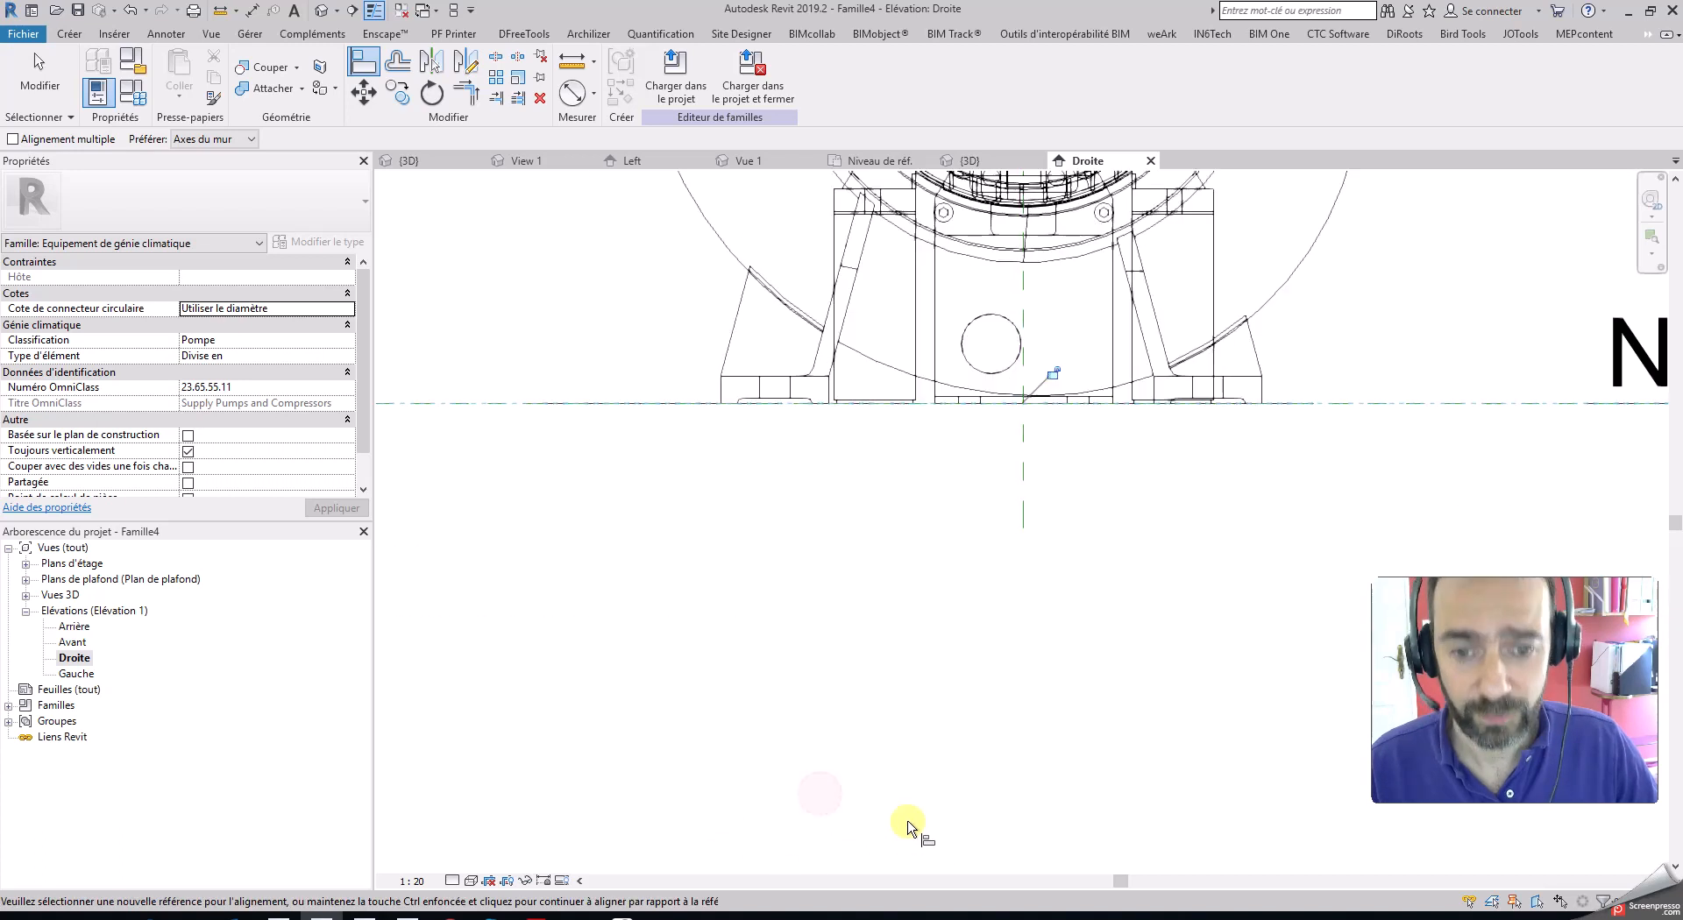
pyautogui.scroll(-3, 981, 622)
pyautogui.click(977, 481)
pyautogui.scroll(-4, 1063, 596)
pyautogui.press('Escape')
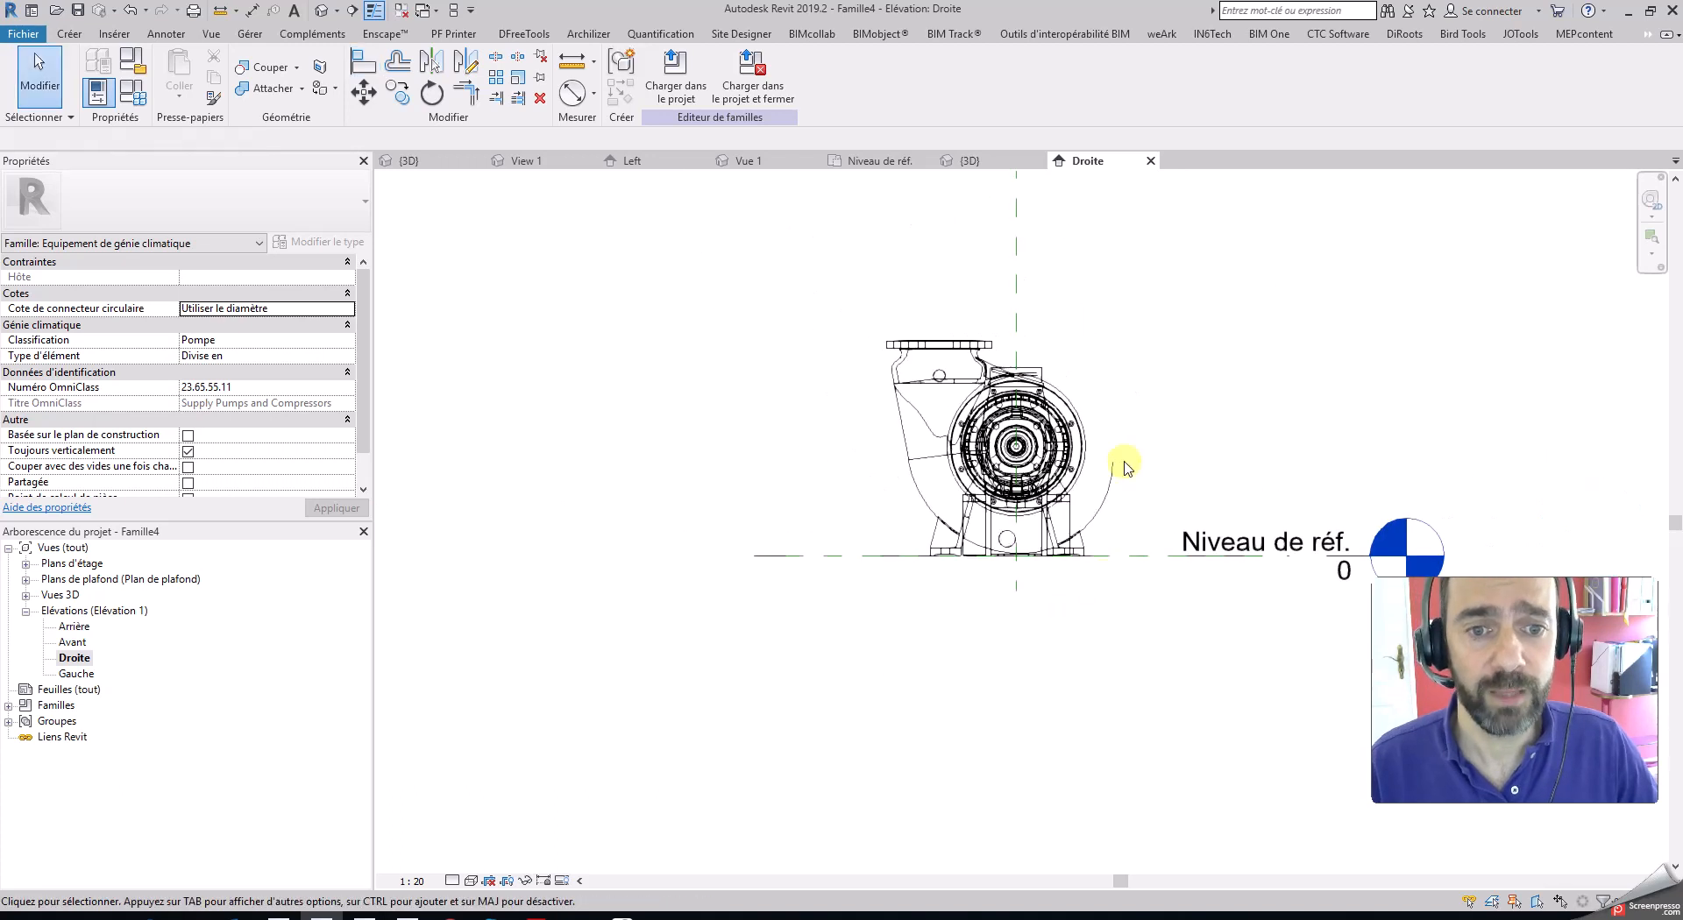
# - Return to the 3D view and place a pipe connector on the bore of the pump's upward-facing flange
pyautogui.click(1149, 161)
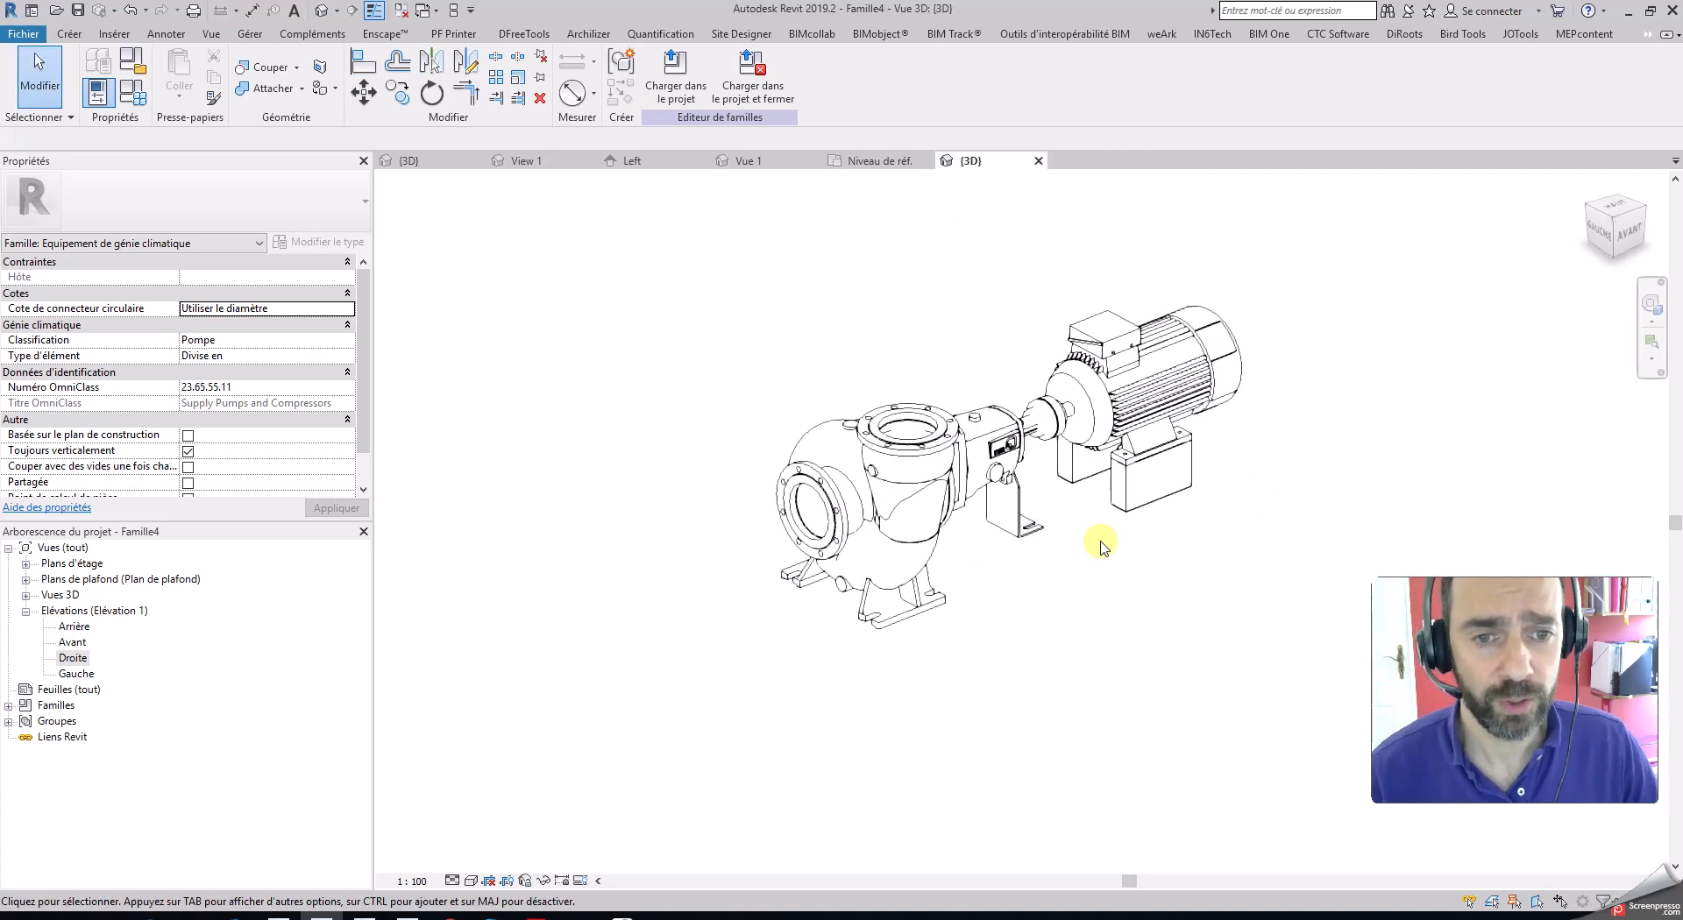
pyautogui.click(907, 443)
pyautogui.click(69, 33)
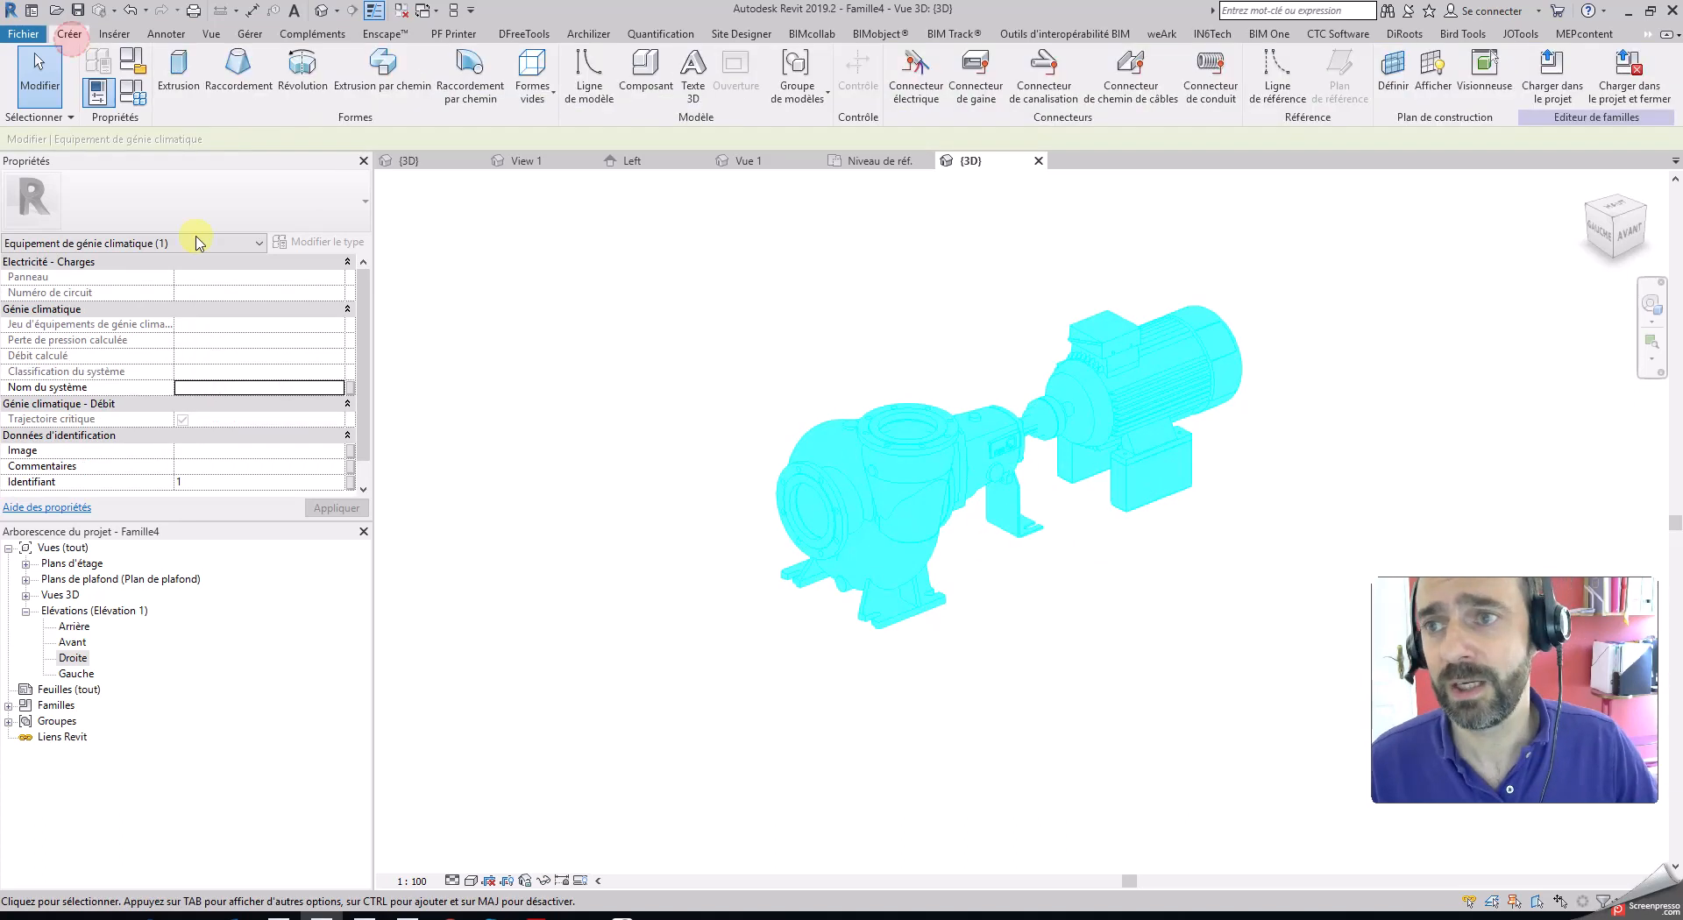
pyautogui.click(1043, 75)
pyautogui.scroll(5, 907, 368)
pyautogui.scroll(2, 913, 425)
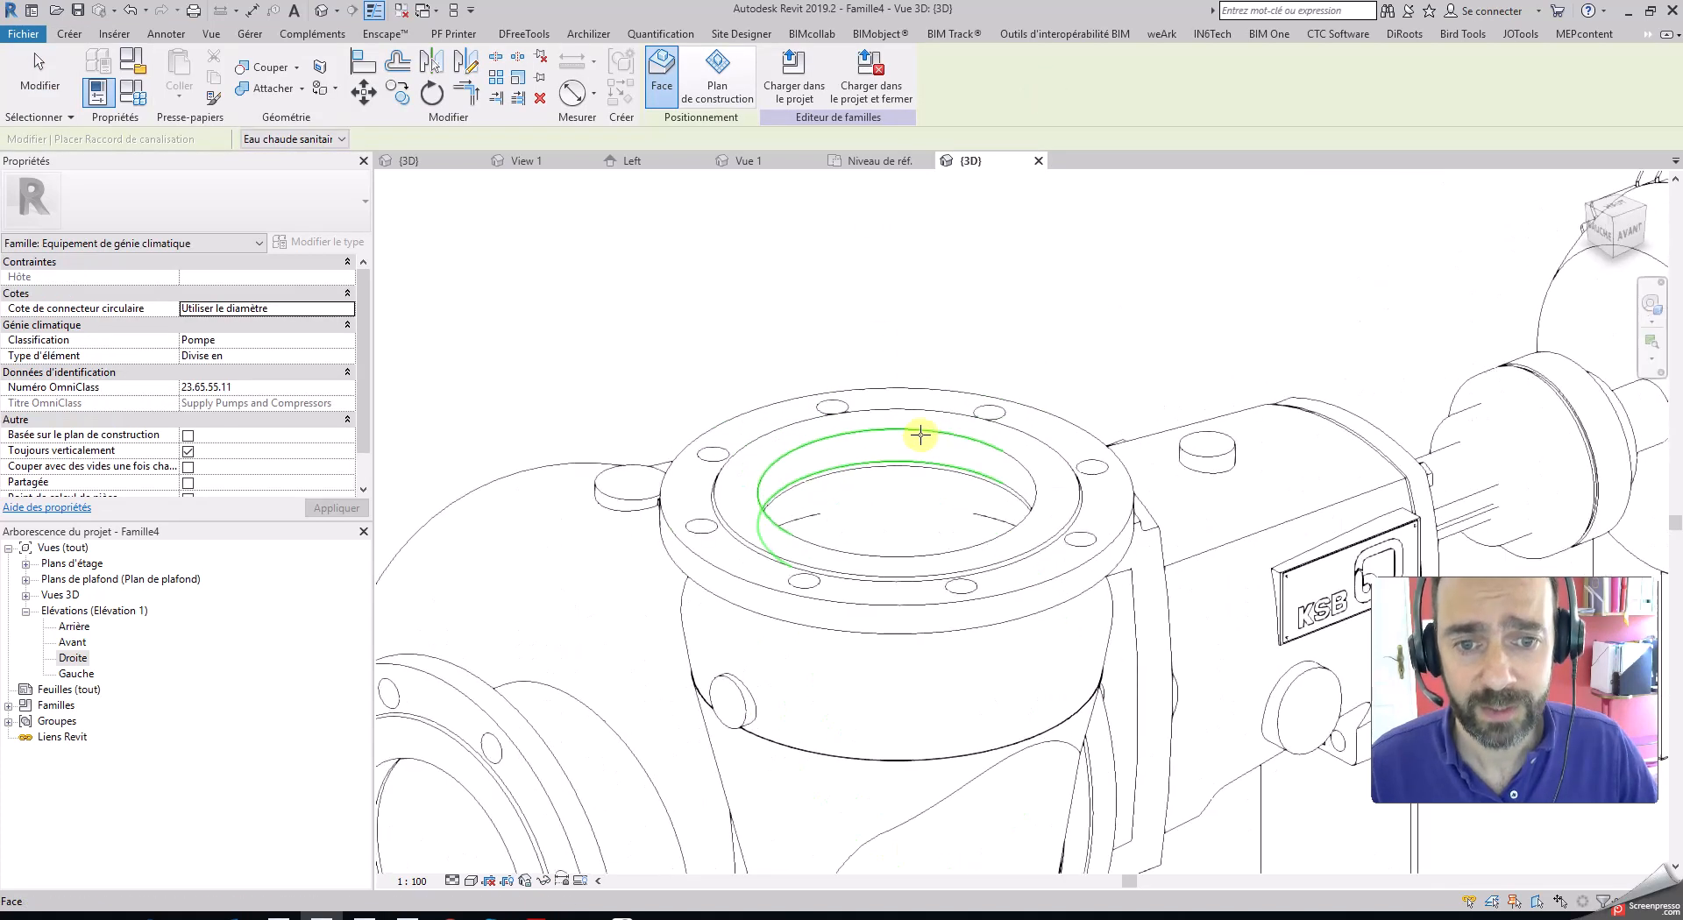
pyautogui.click(1010, 451)
pyautogui.scroll(-3, 999, 429)
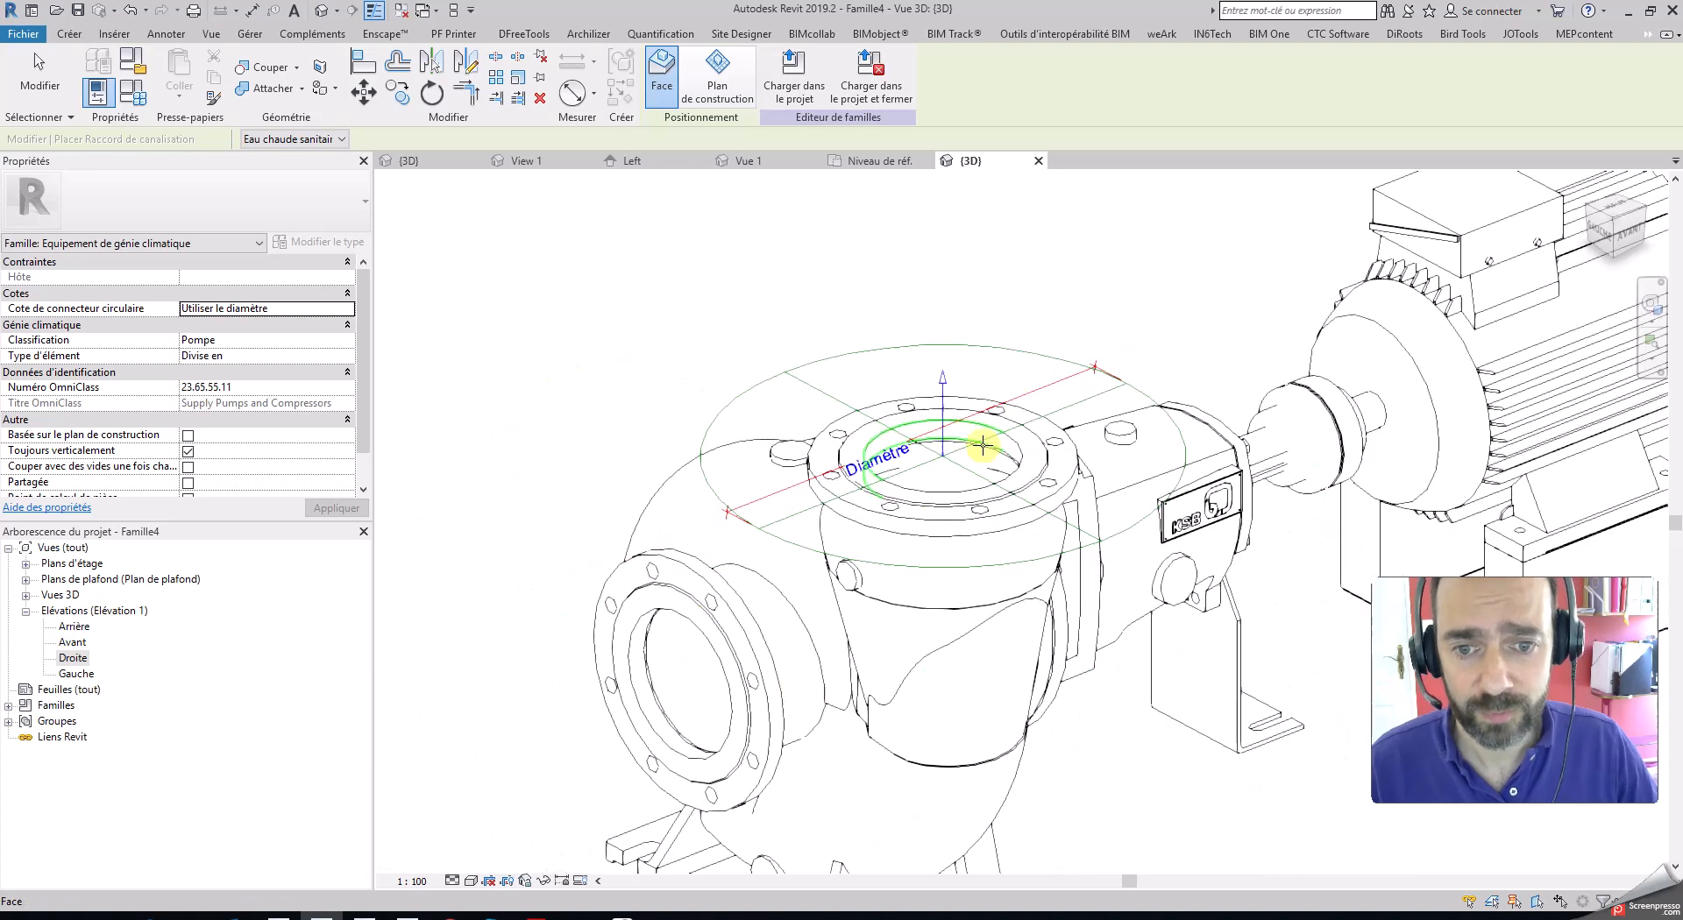
# - Place a second pipe connector on the bore of the pump's side-facing flange and end the placement
pyautogui.scroll(4, 715, 627)
pyautogui.click(715, 594)
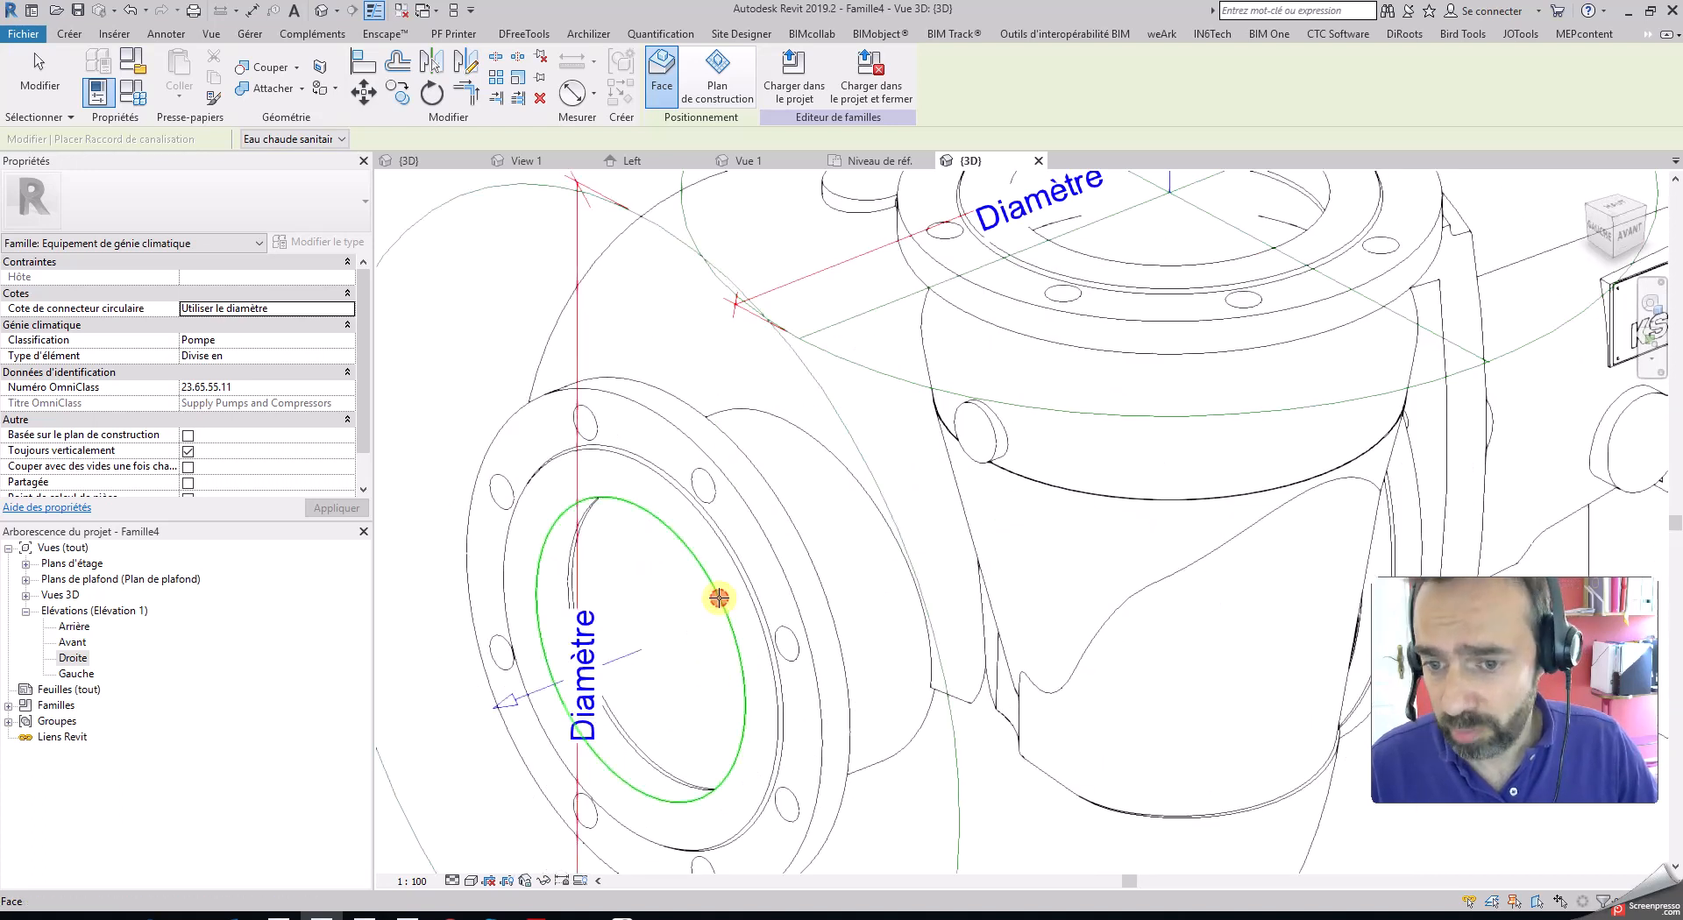
pyautogui.scroll(-3, 744, 601)
pyautogui.press('Escape')
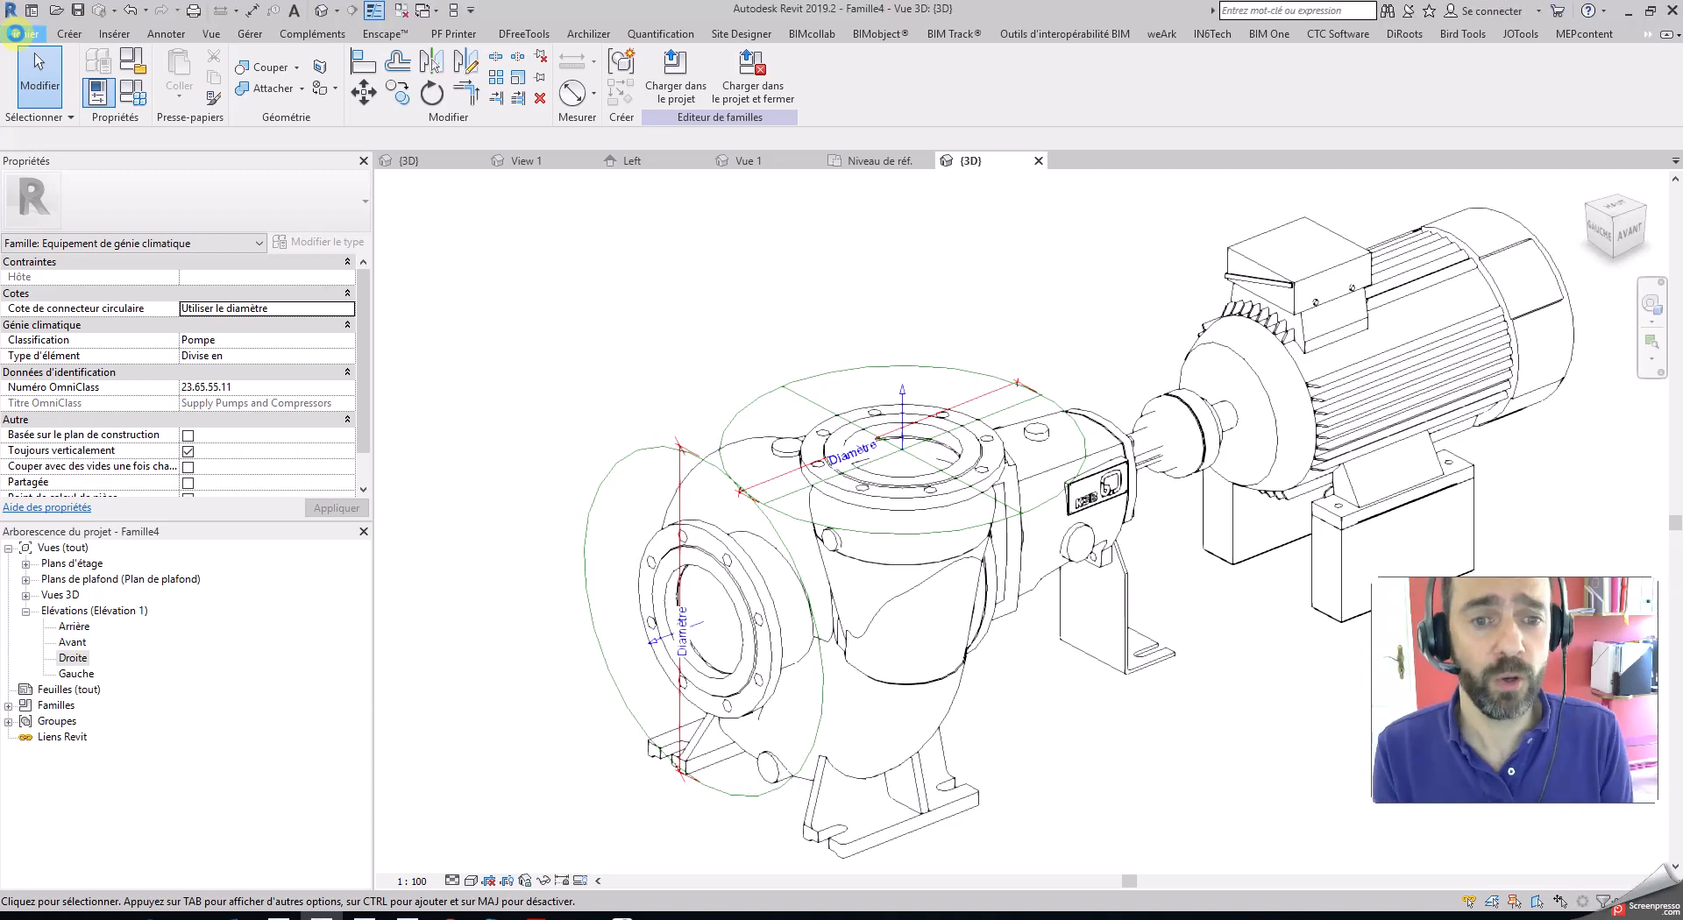
# - Save the family as Etanorm R 3e_200-250.rfa, replacing the existing file of that name
pyautogui.click(15, 34)
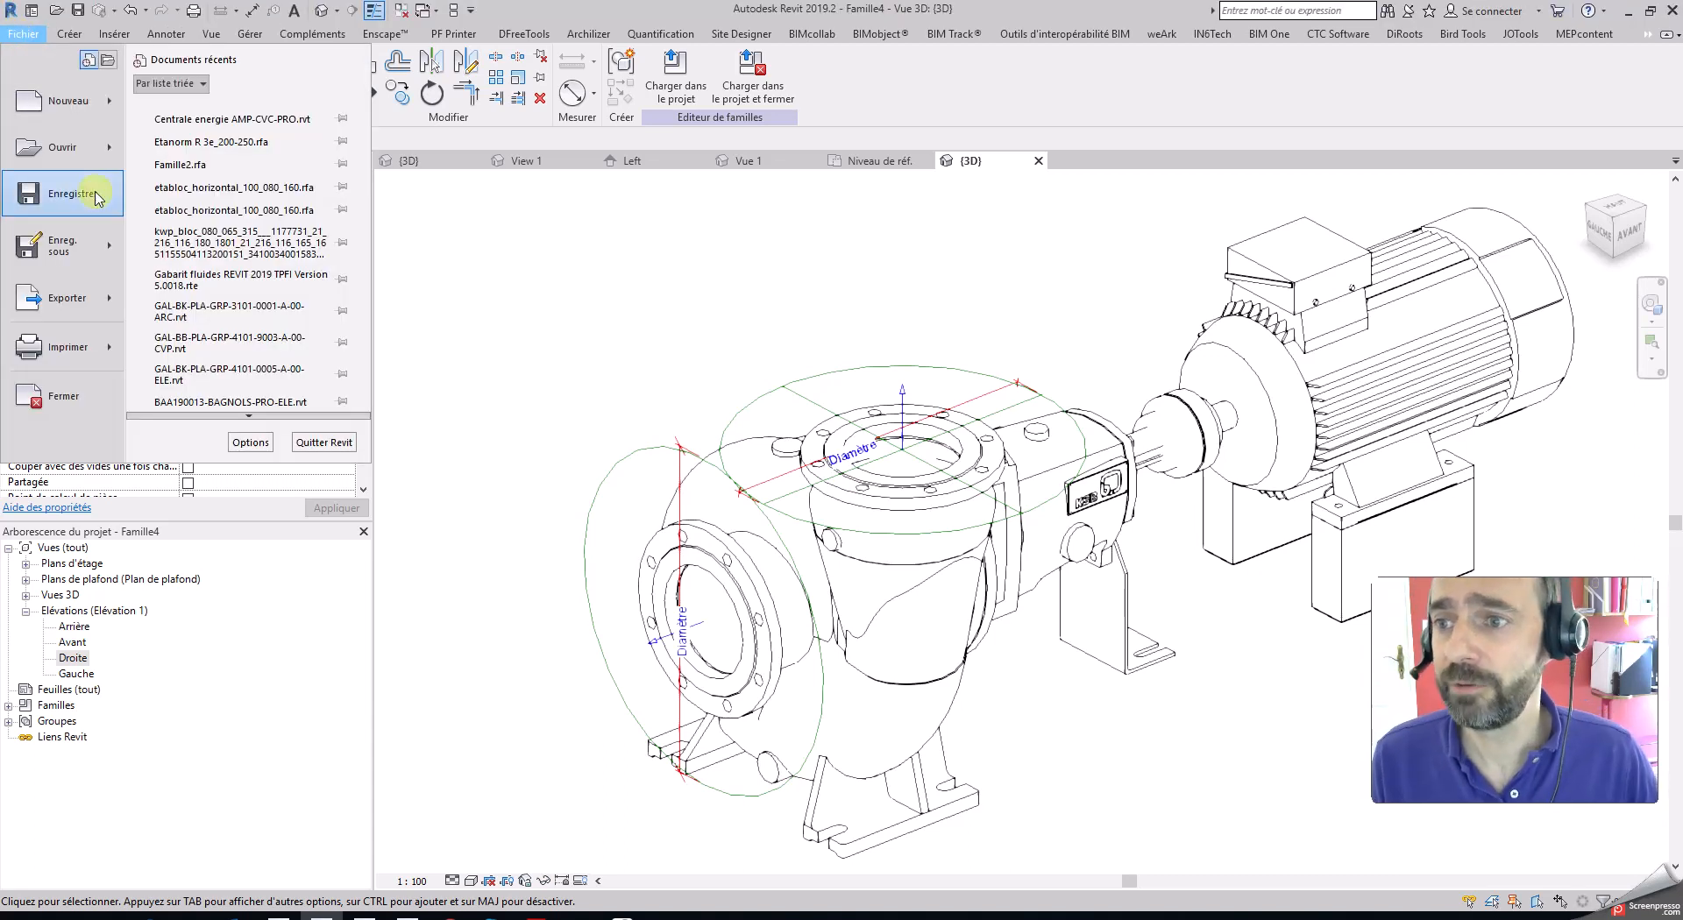
pyautogui.moveTo(84, 246)
pyautogui.click(195, 252)
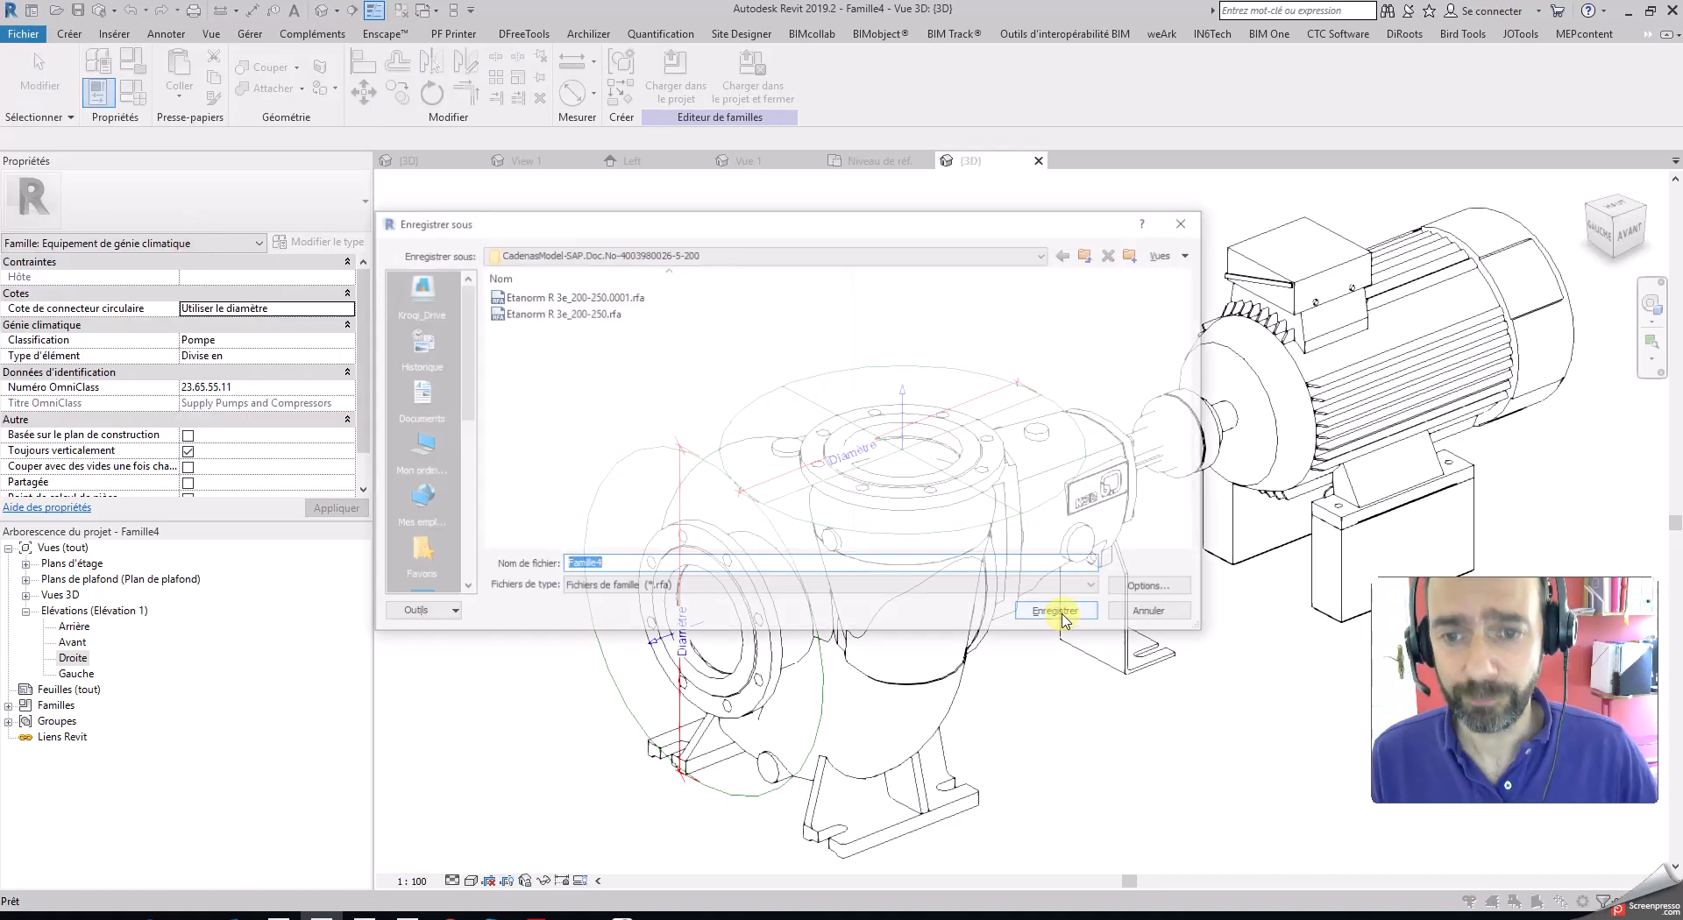
pyautogui.click(581, 312)
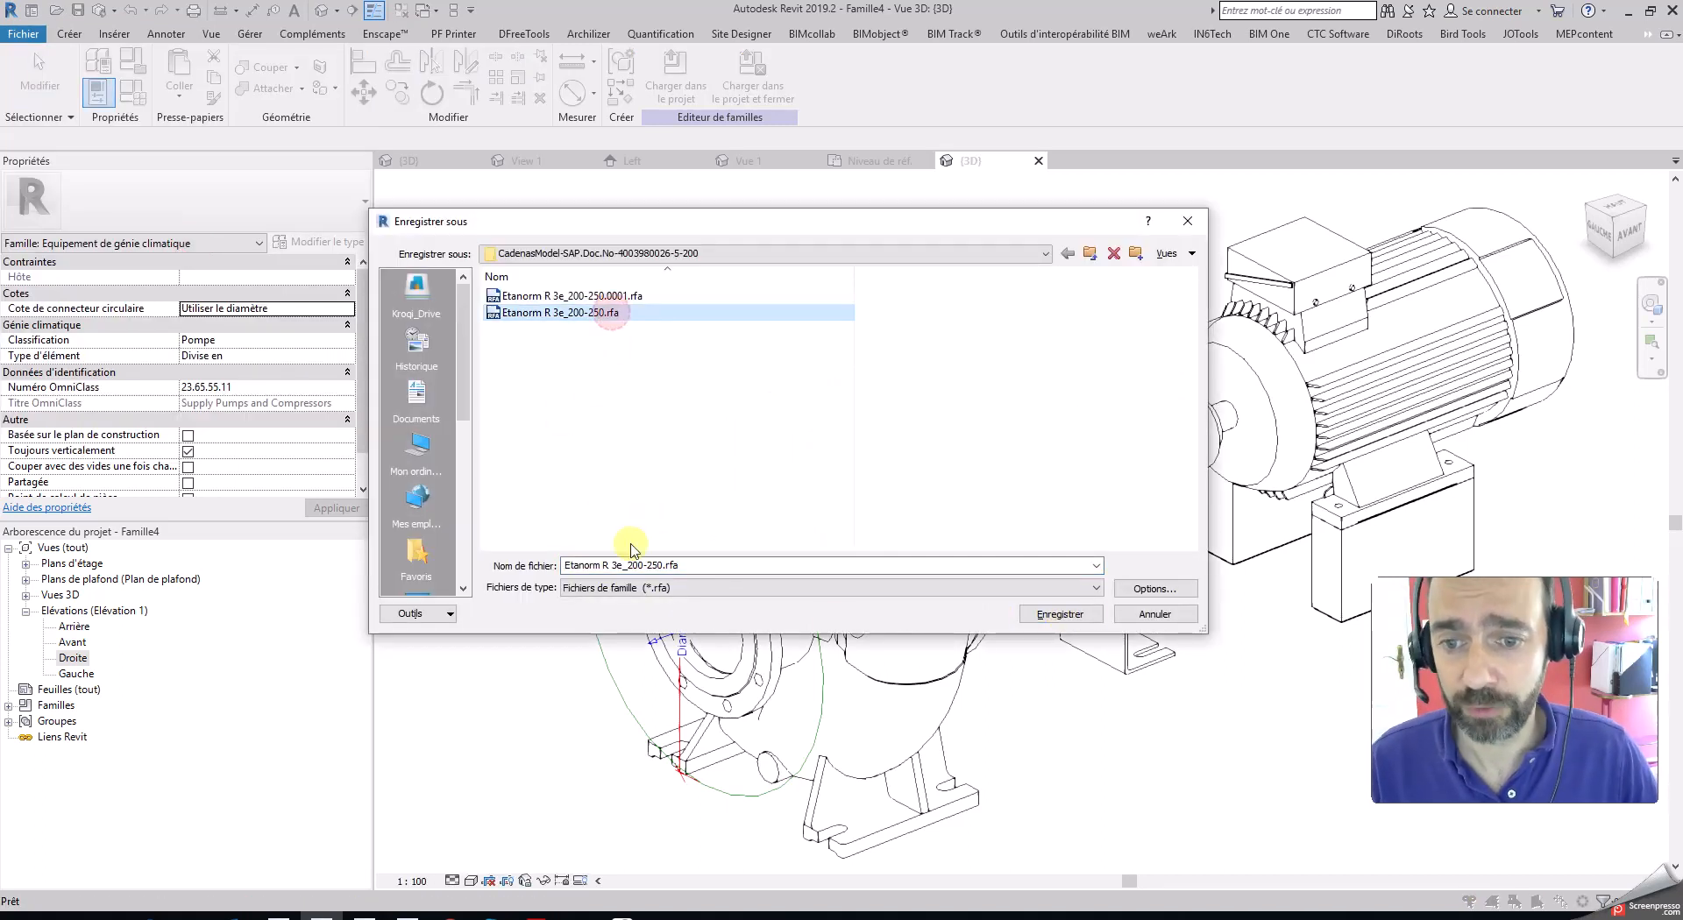
pyautogui.click(1085, 615)
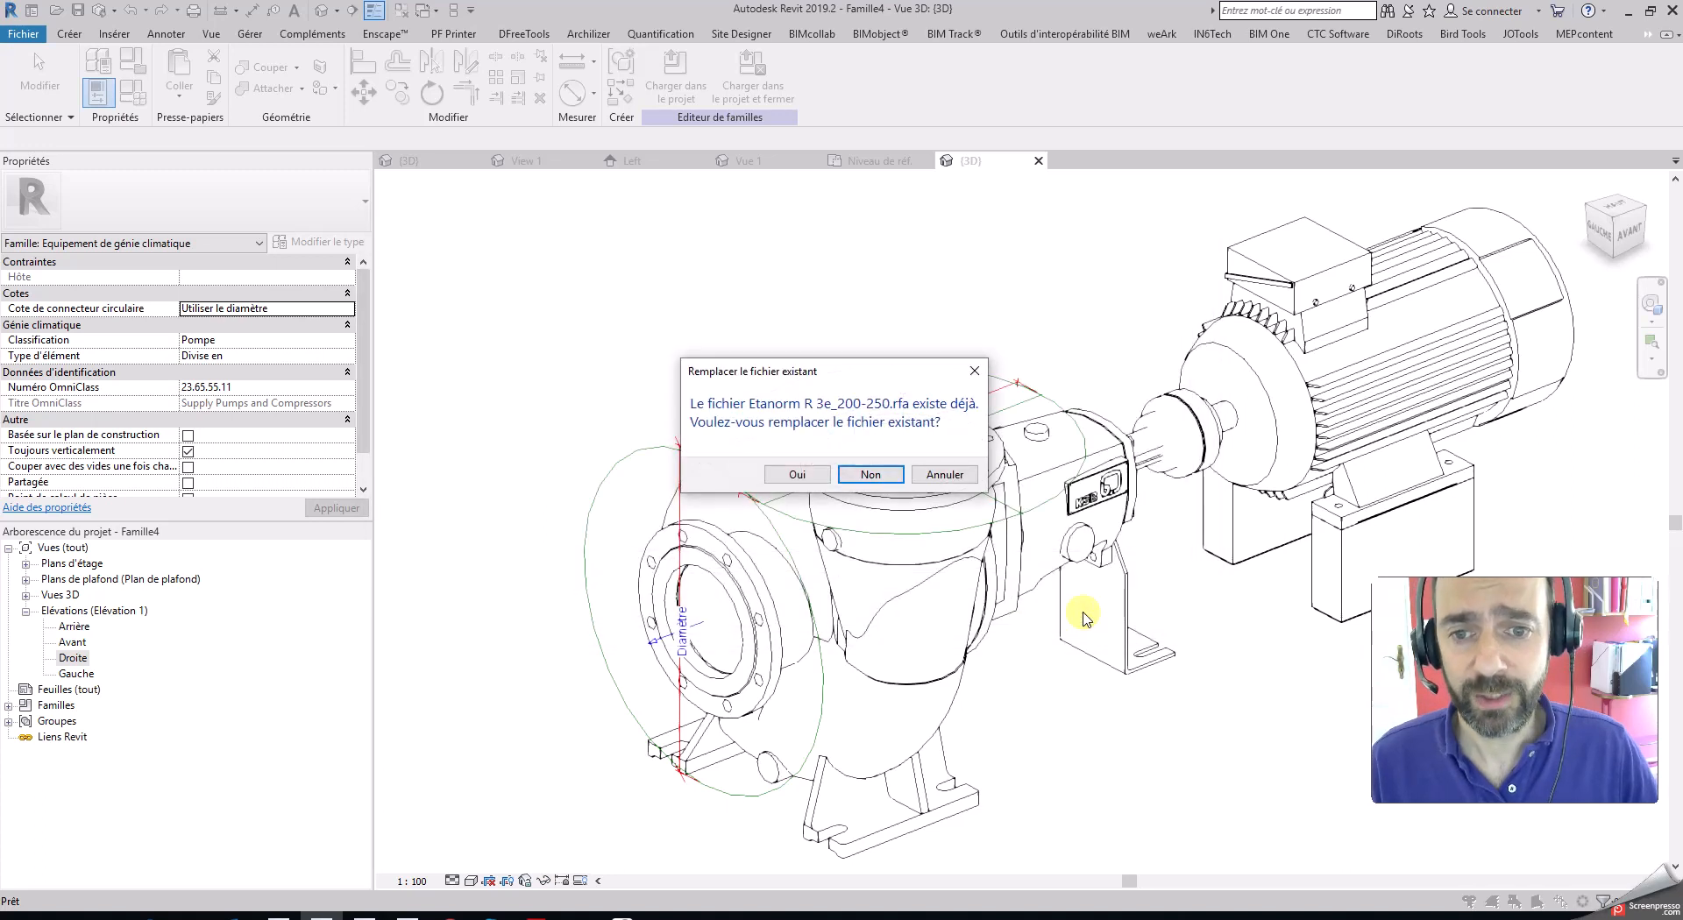
pyautogui.click(797, 476)
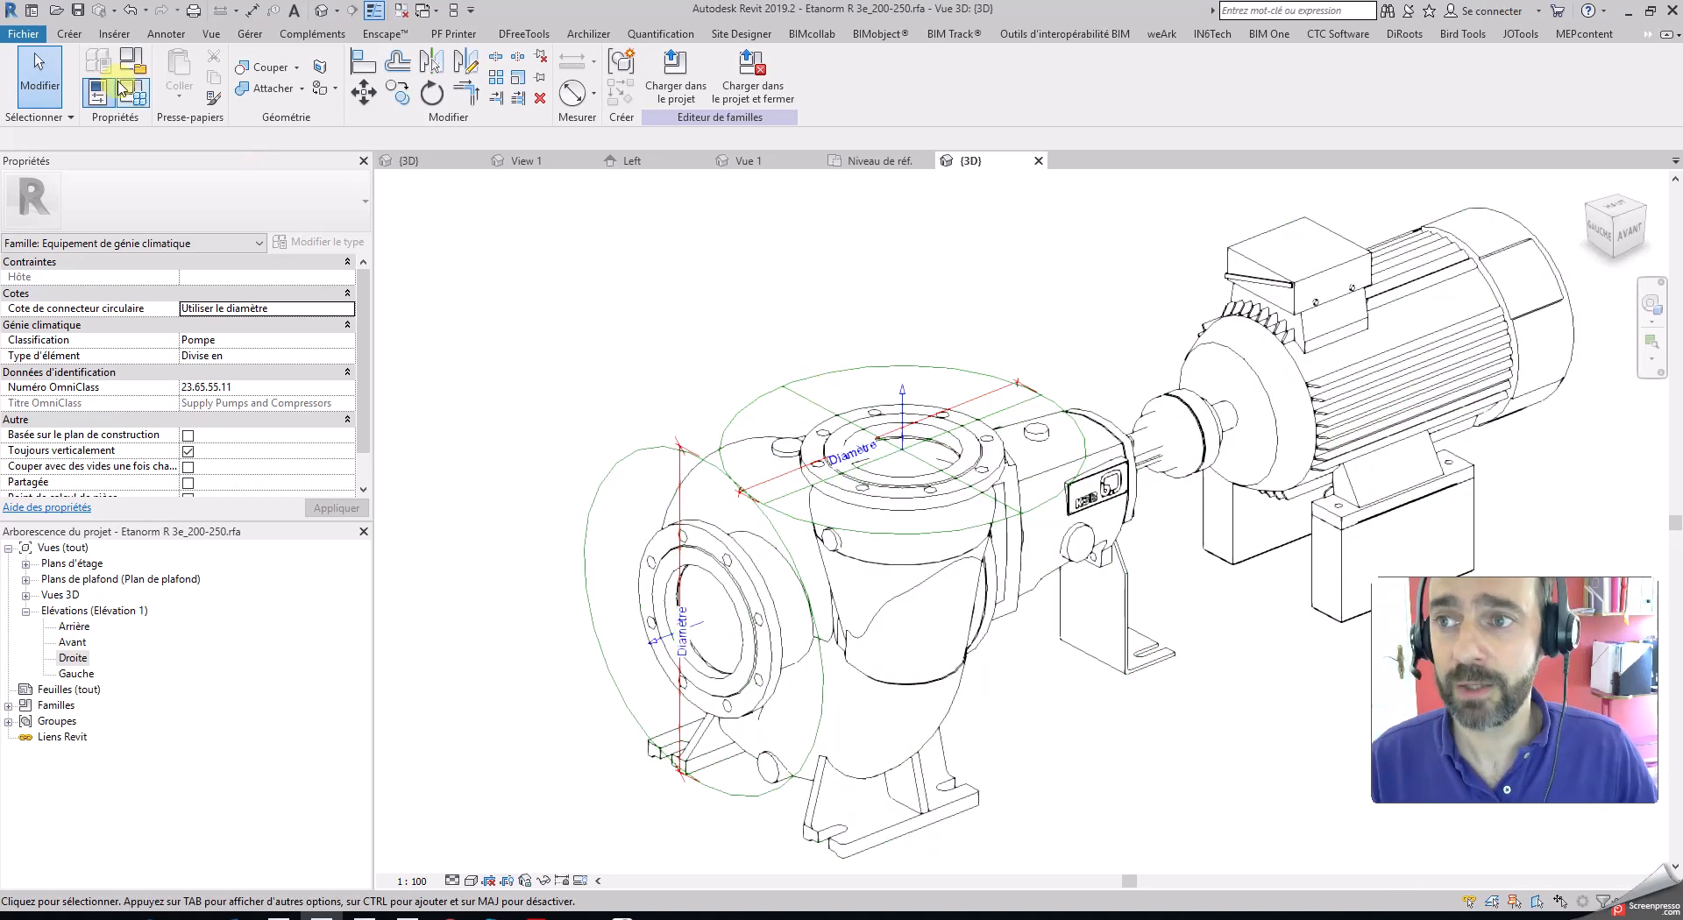
# - Place an electrical connector on the top face of the motor's terminal box
pyautogui.click(69, 33)
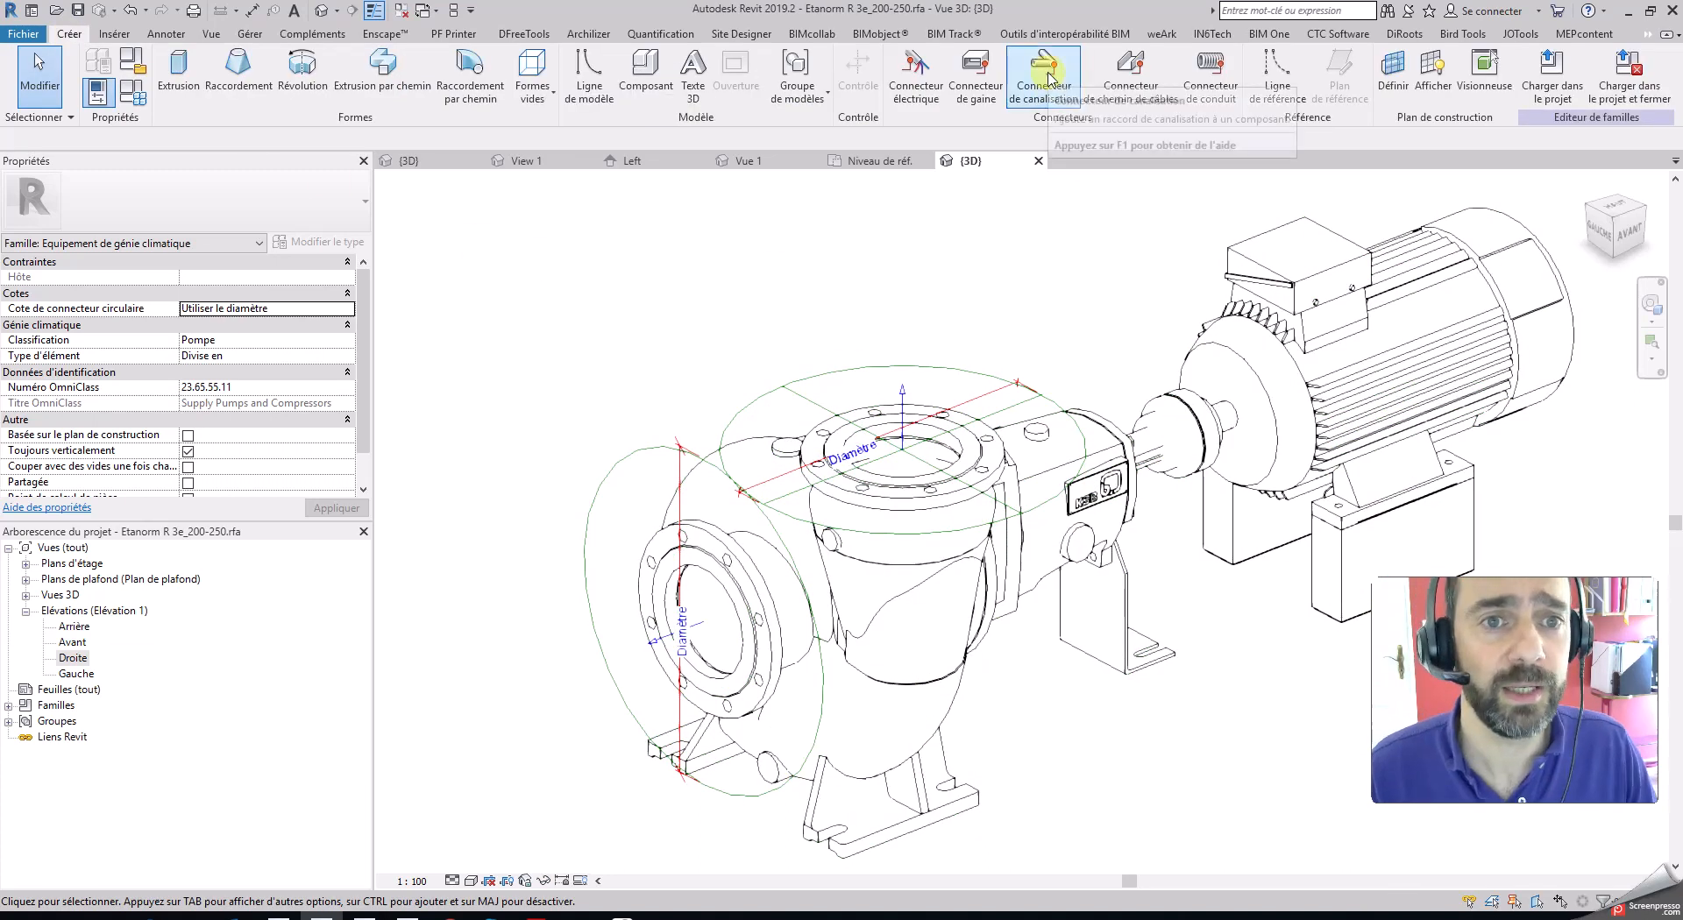
pyautogui.click(916, 70)
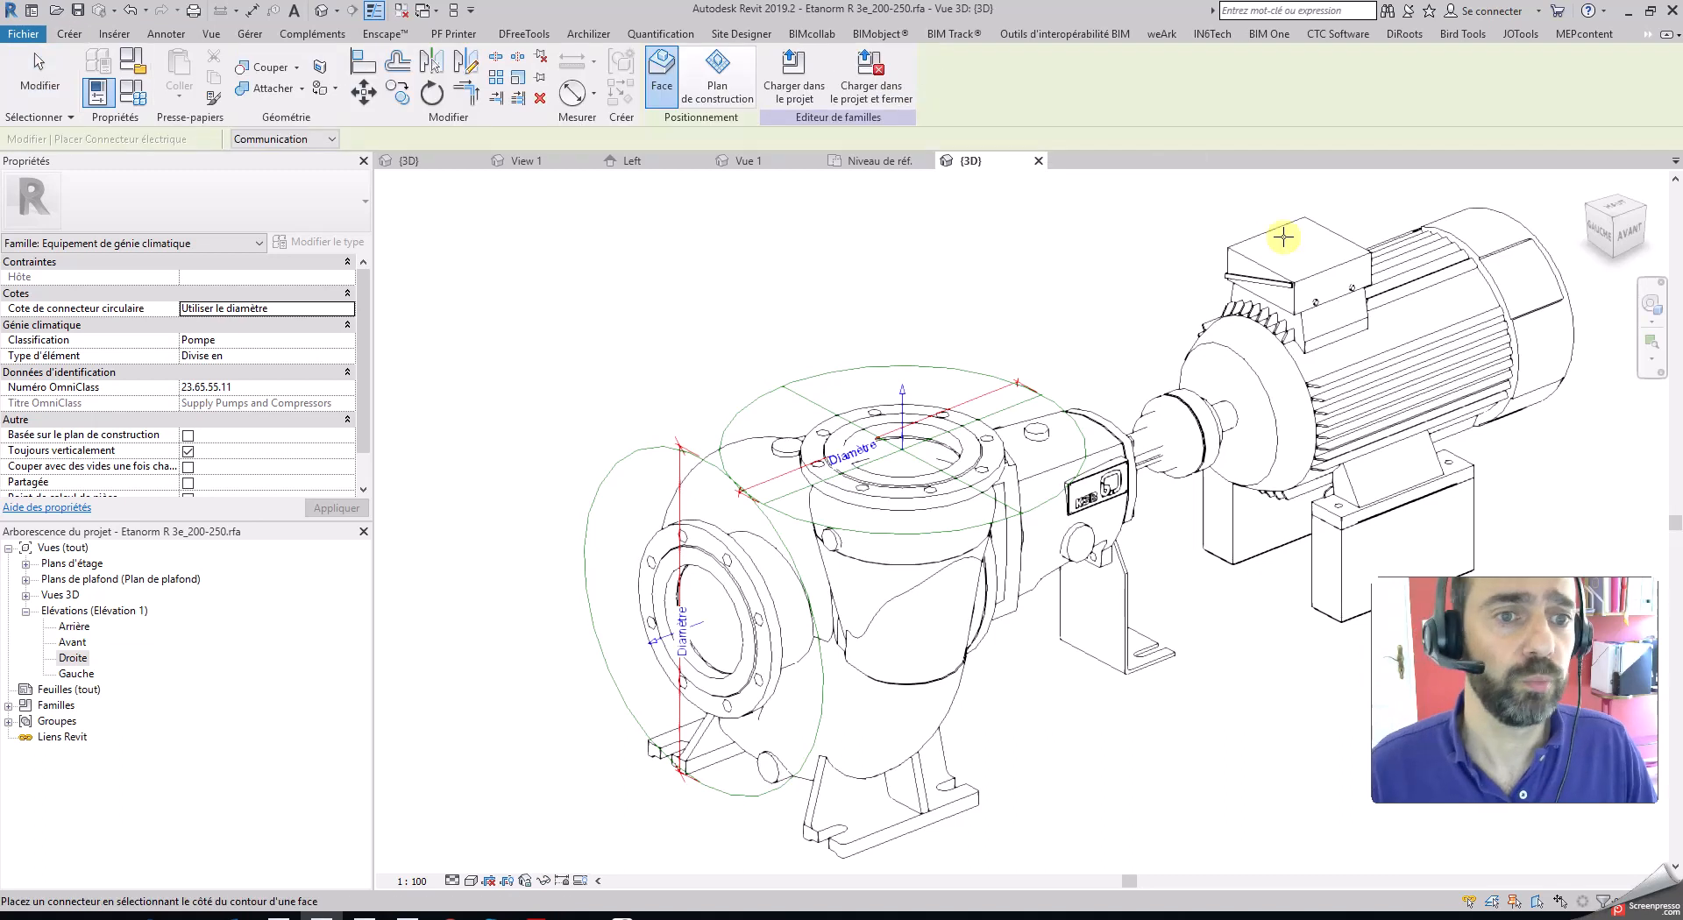
pyautogui.click(1280, 227)
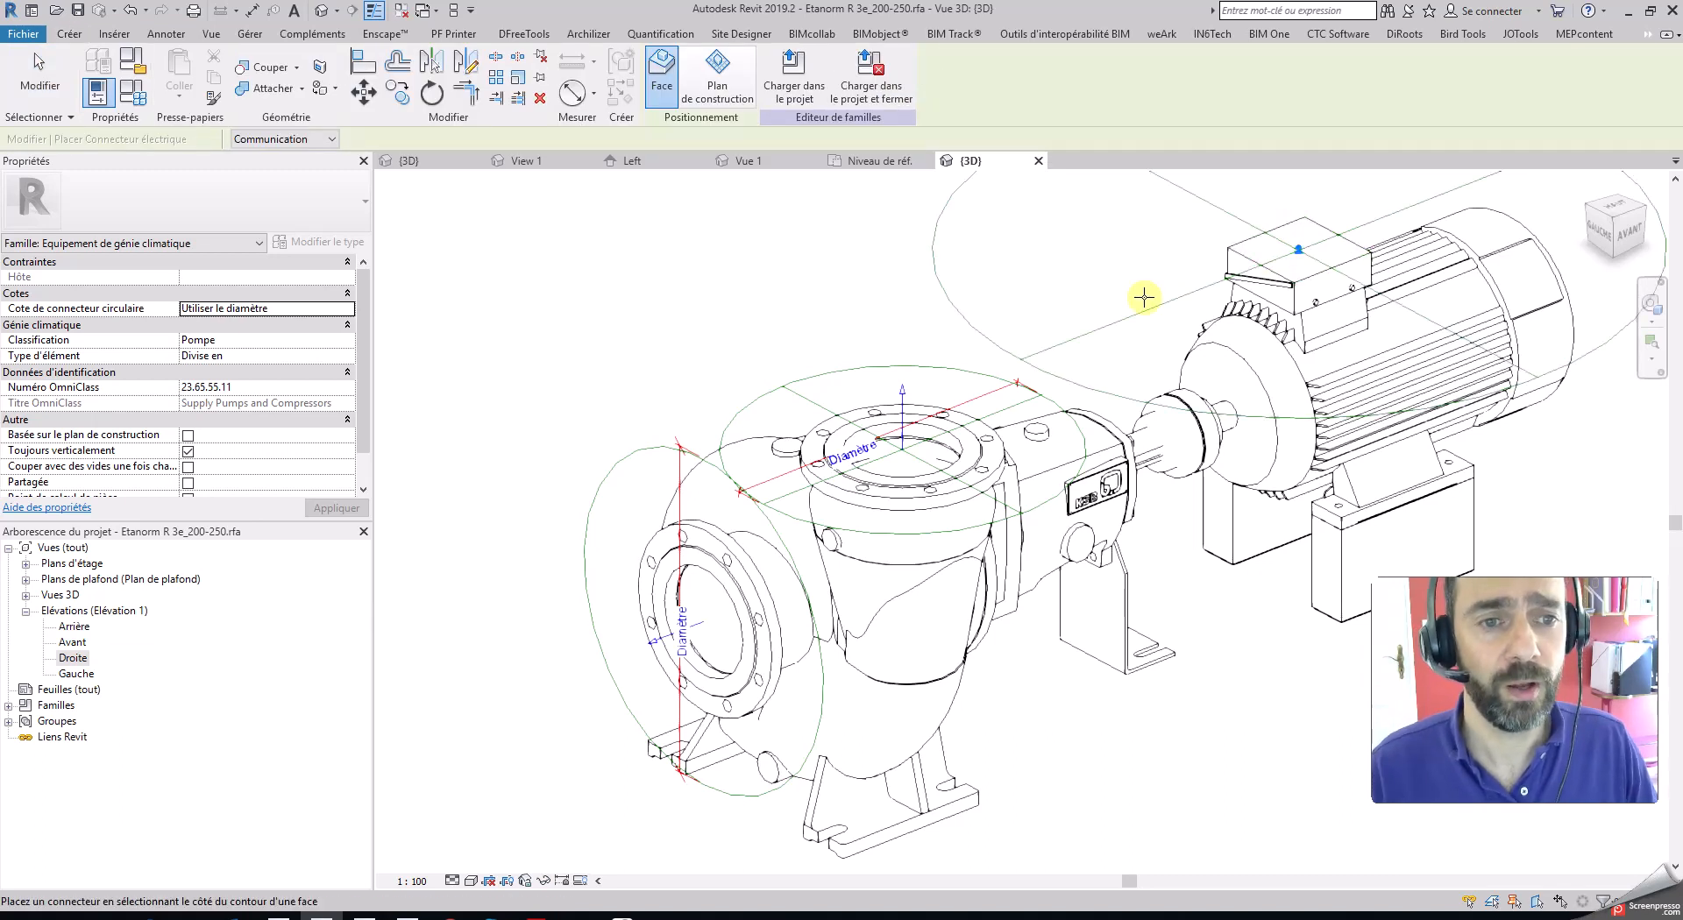
pyautogui.press('Escape')
# - Set the electrical connector's system type to Puissance - Non équilibrée
pyautogui.click(1212, 206)
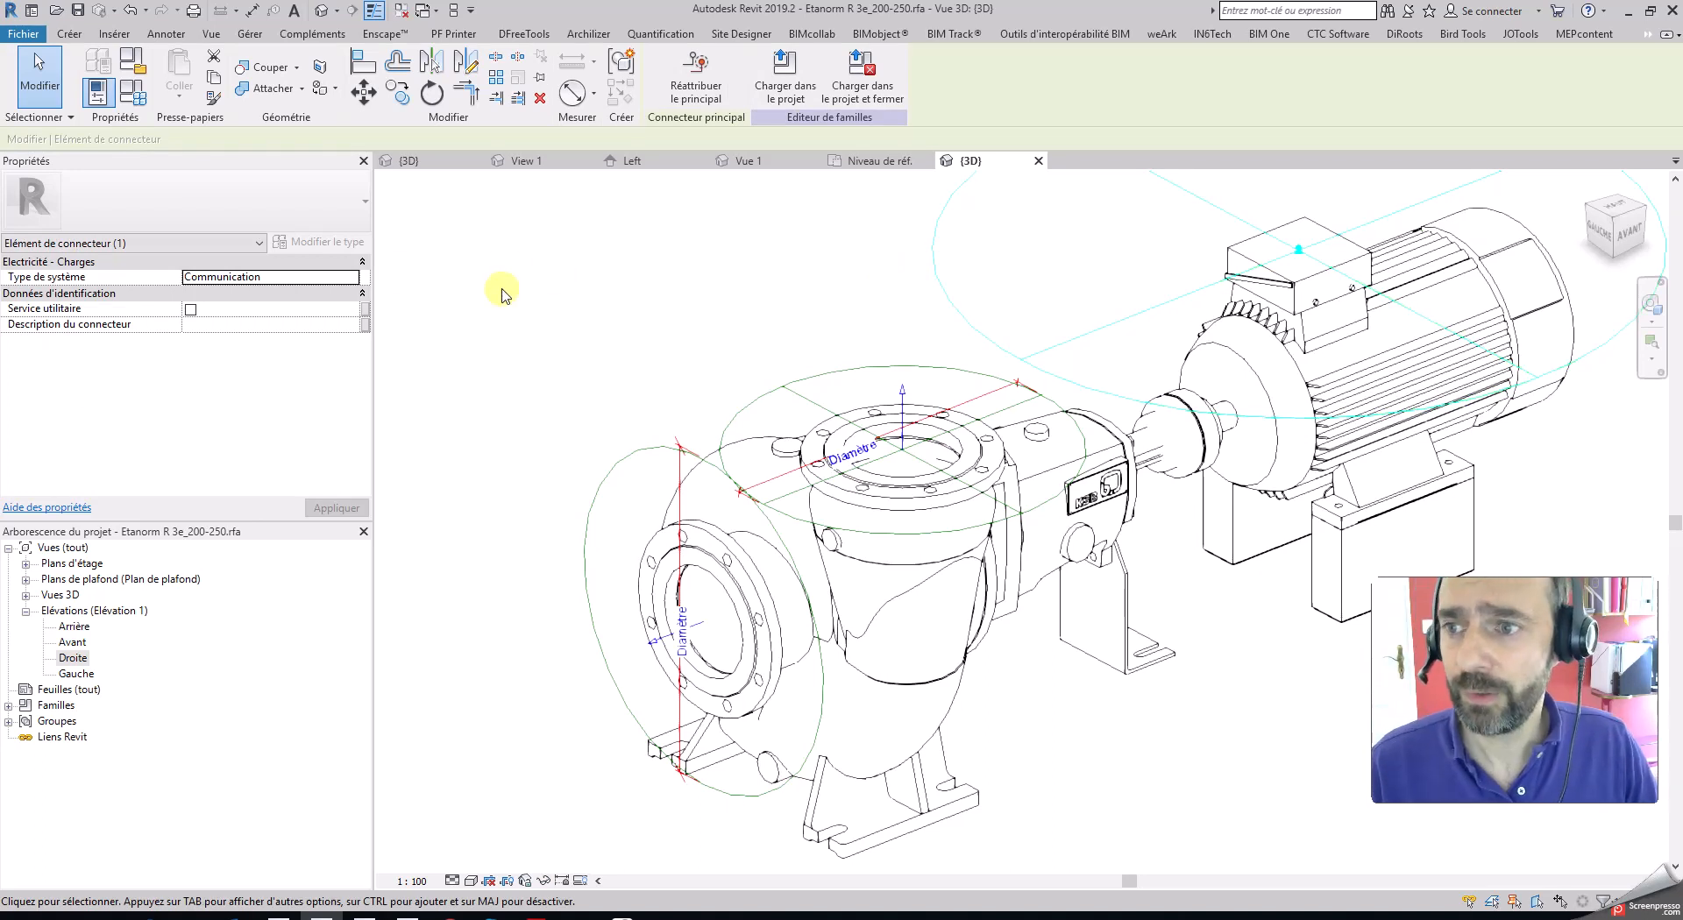
pyautogui.click(324, 277)
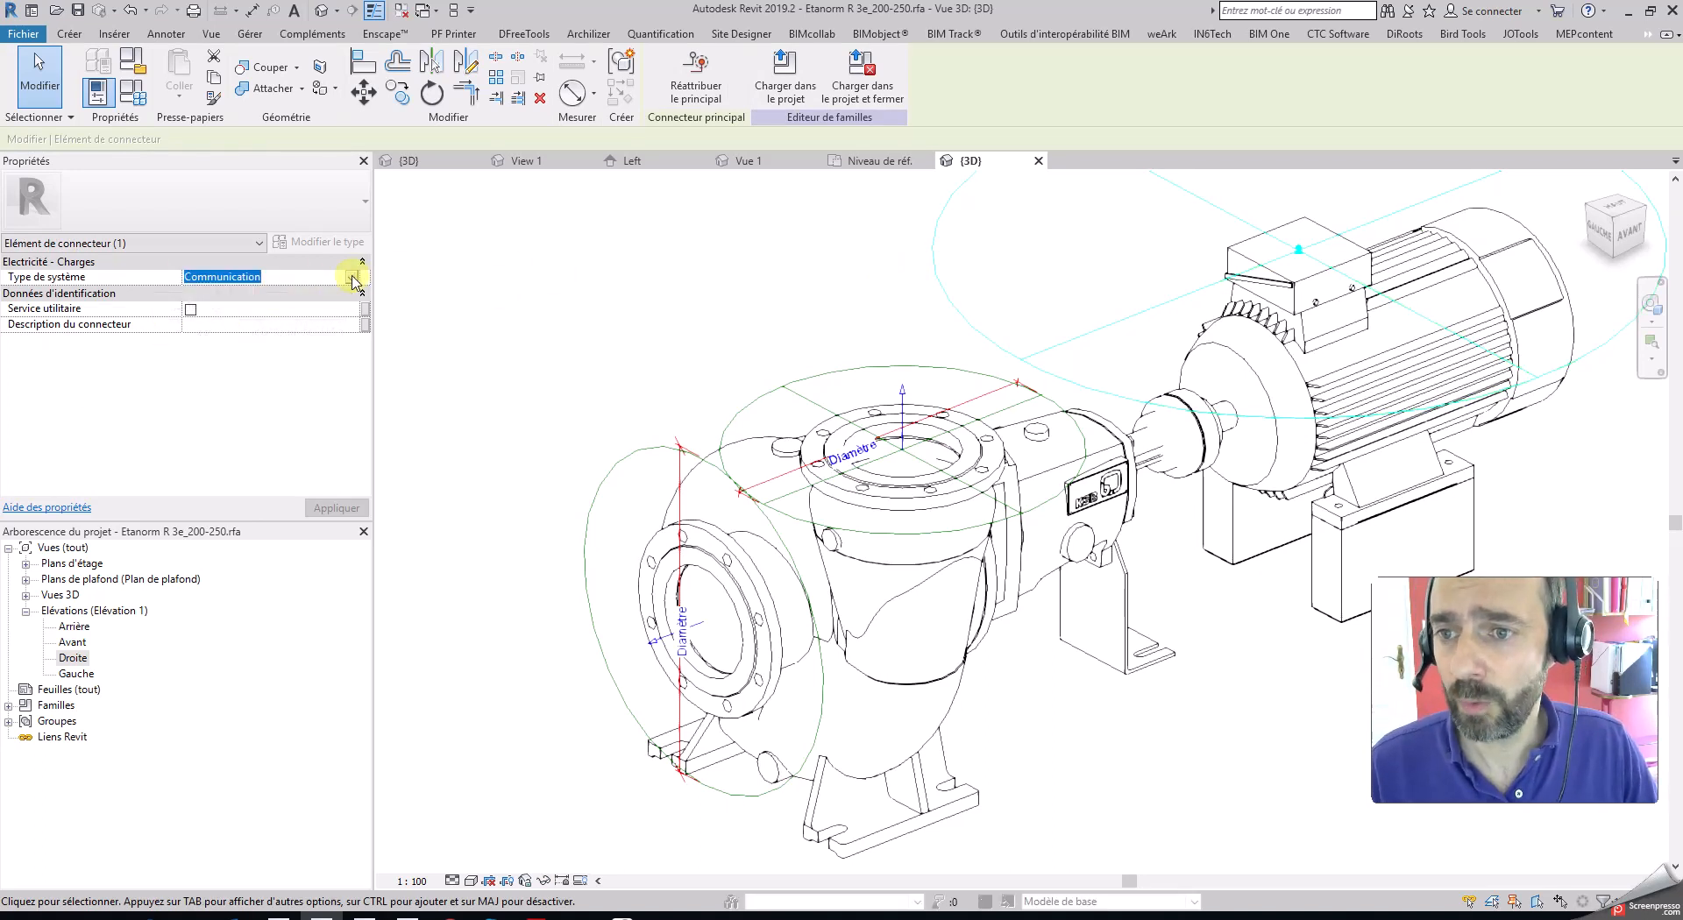
pyautogui.click(351, 277)
pyautogui.scroll(1, 254, 333)
pyautogui.click(250, 323)
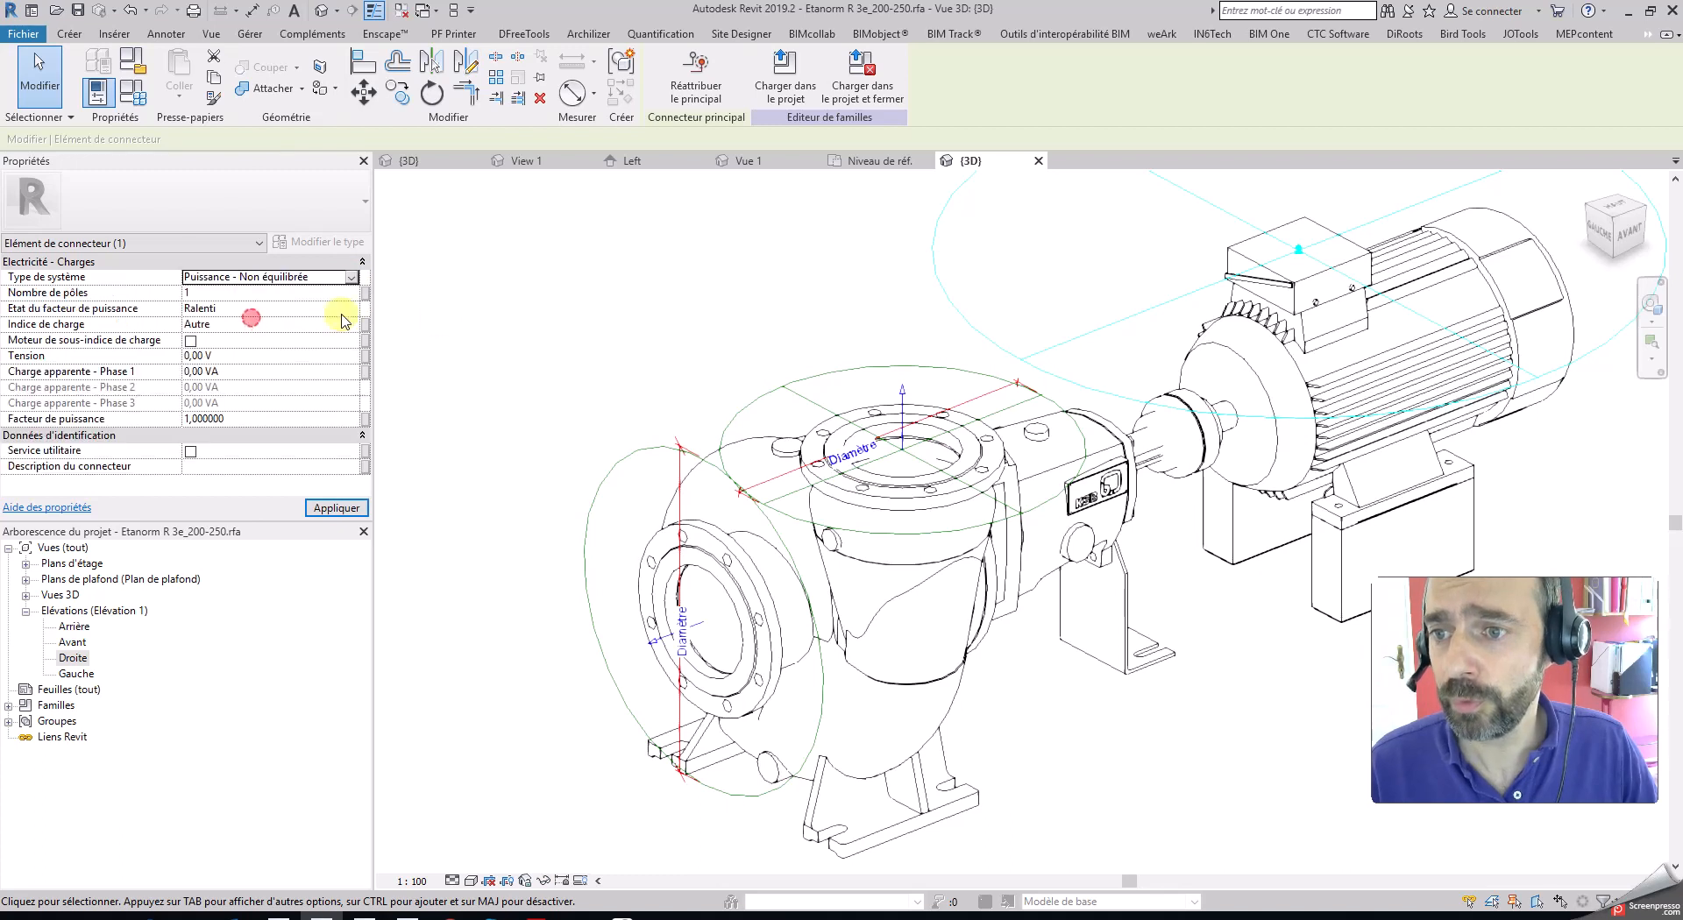
pyautogui.click(338, 508)
pyautogui.click(488, 421)
# - Set the diameter of both pipe connectors together to 200 mm
pyautogui.click(886, 368)
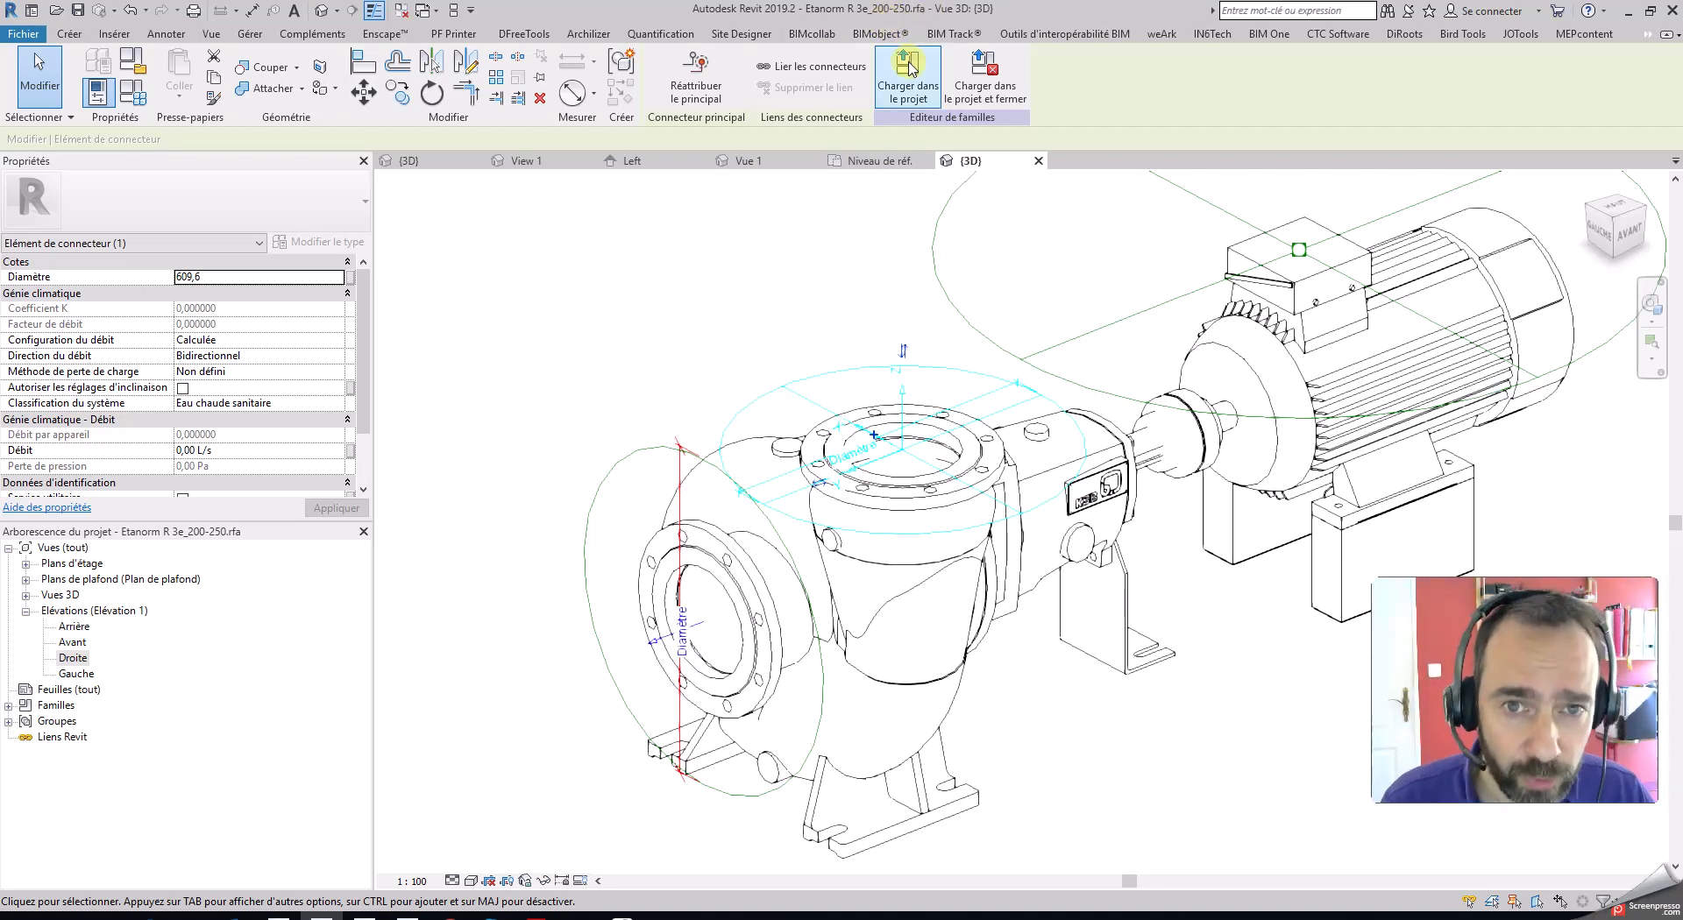
pyautogui.keyDown('ctrl'); pyautogui.click(657, 458); pyautogui.keyUp('ctrl')
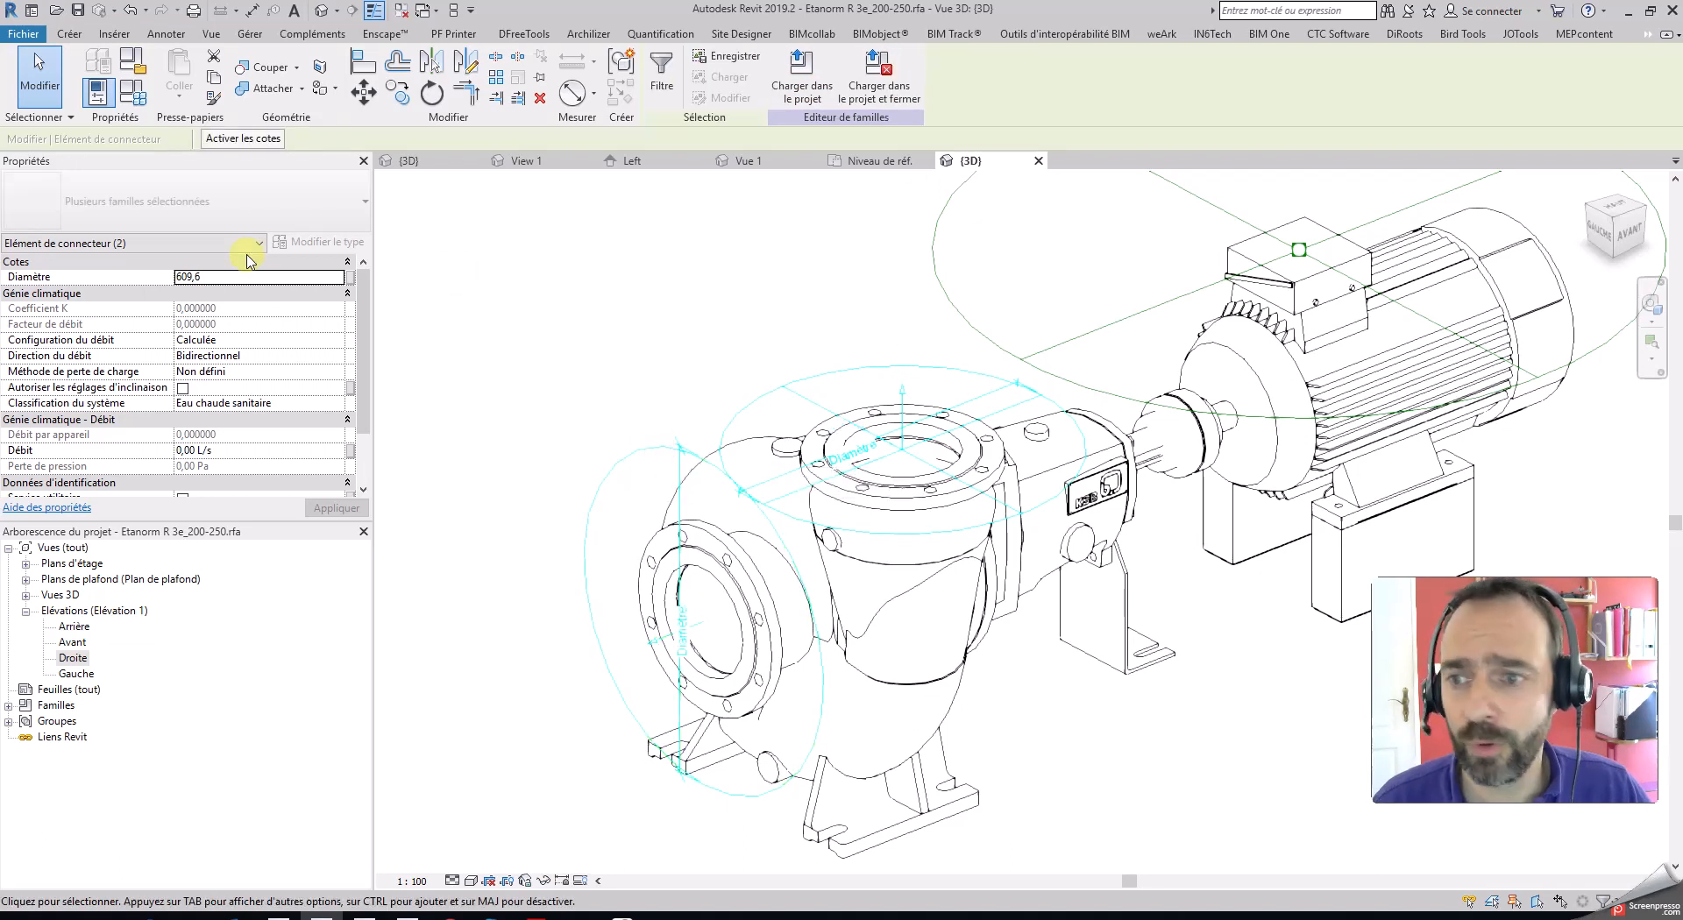
pyautogui.doubleClick(294, 278)
pyautogui.write('200')
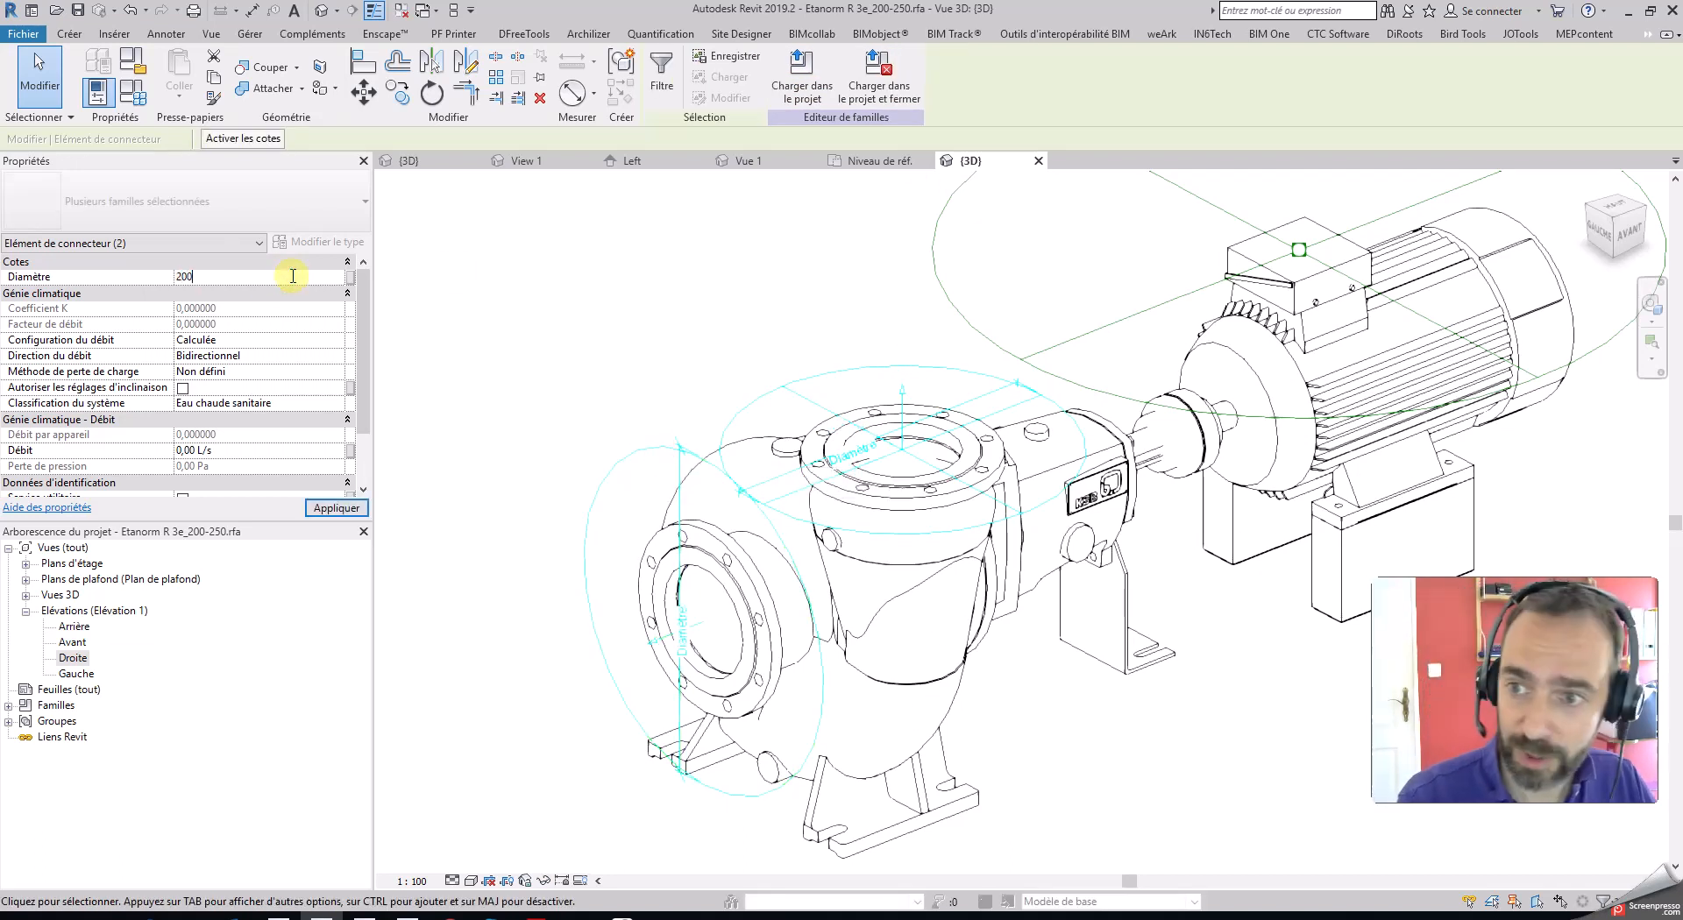
pyautogui.click(575, 430)
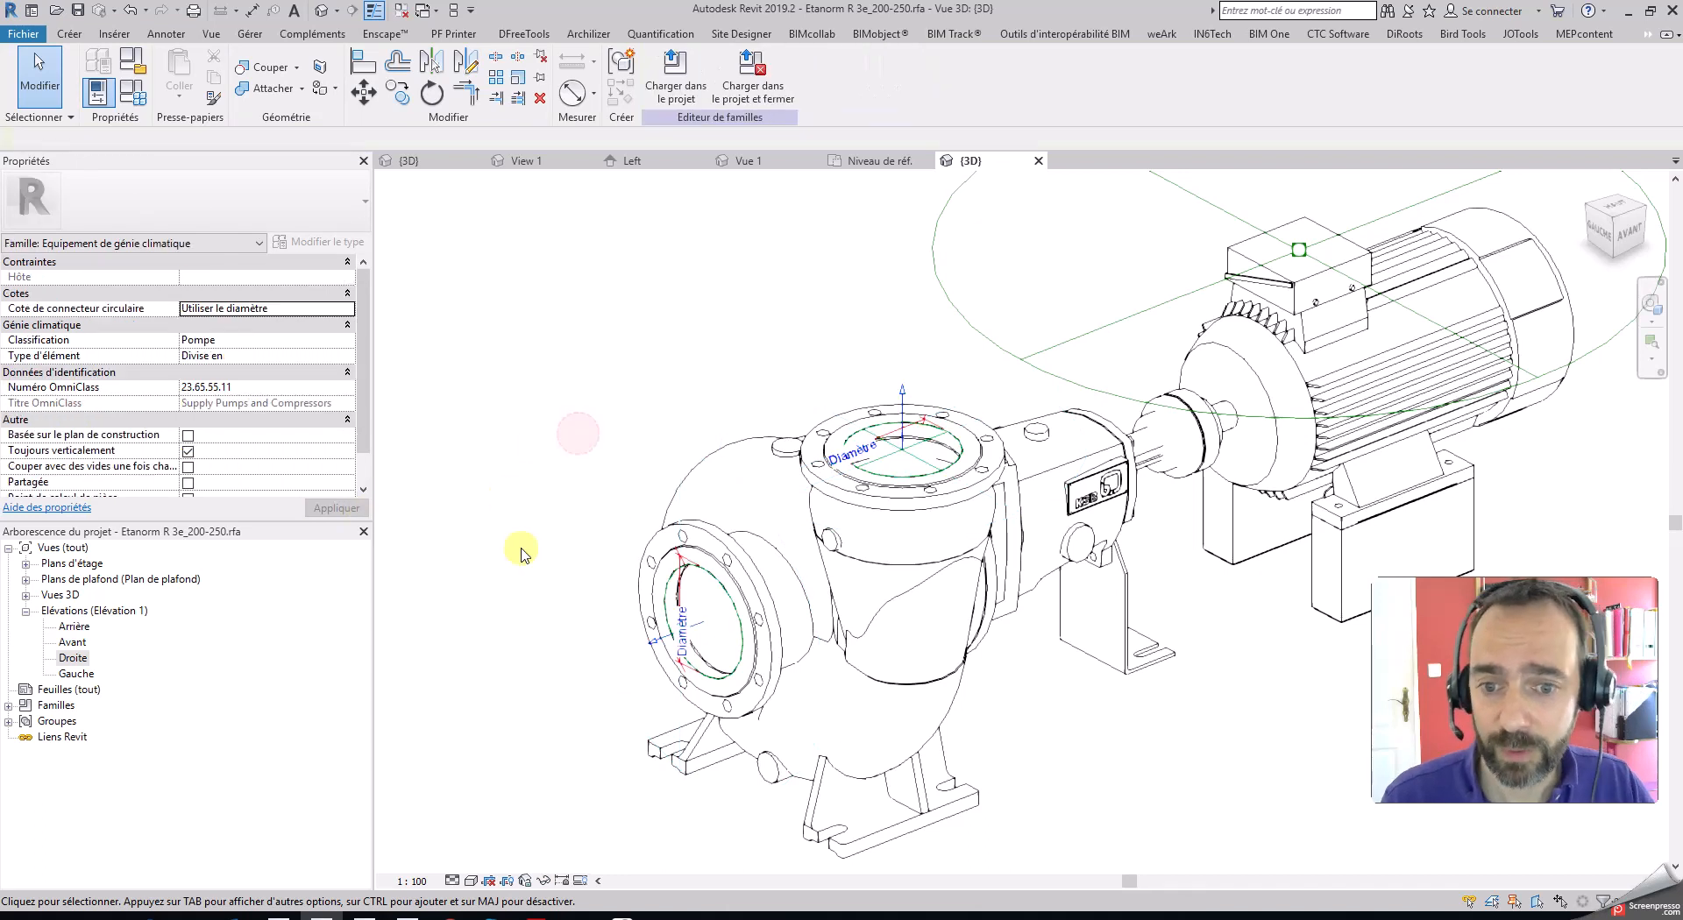
# - Set the side flange connector's flow direction to Intérieur and its system classification to Global
pyautogui.click(701, 624)
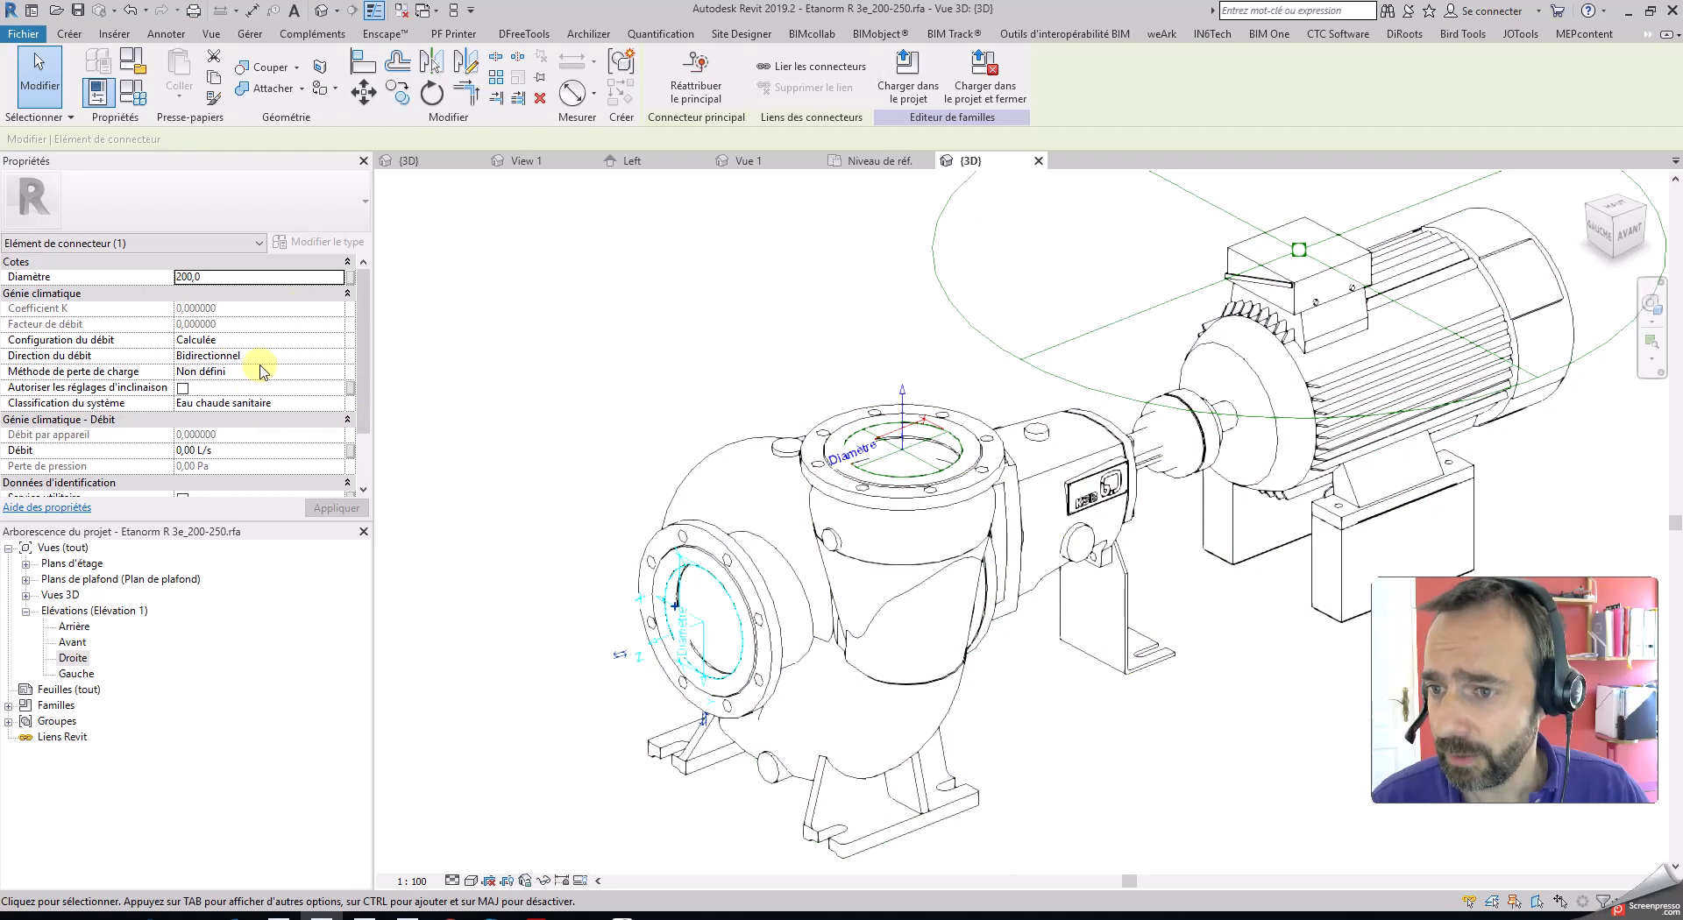
pyautogui.click(290, 354)
pyautogui.click(337, 356)
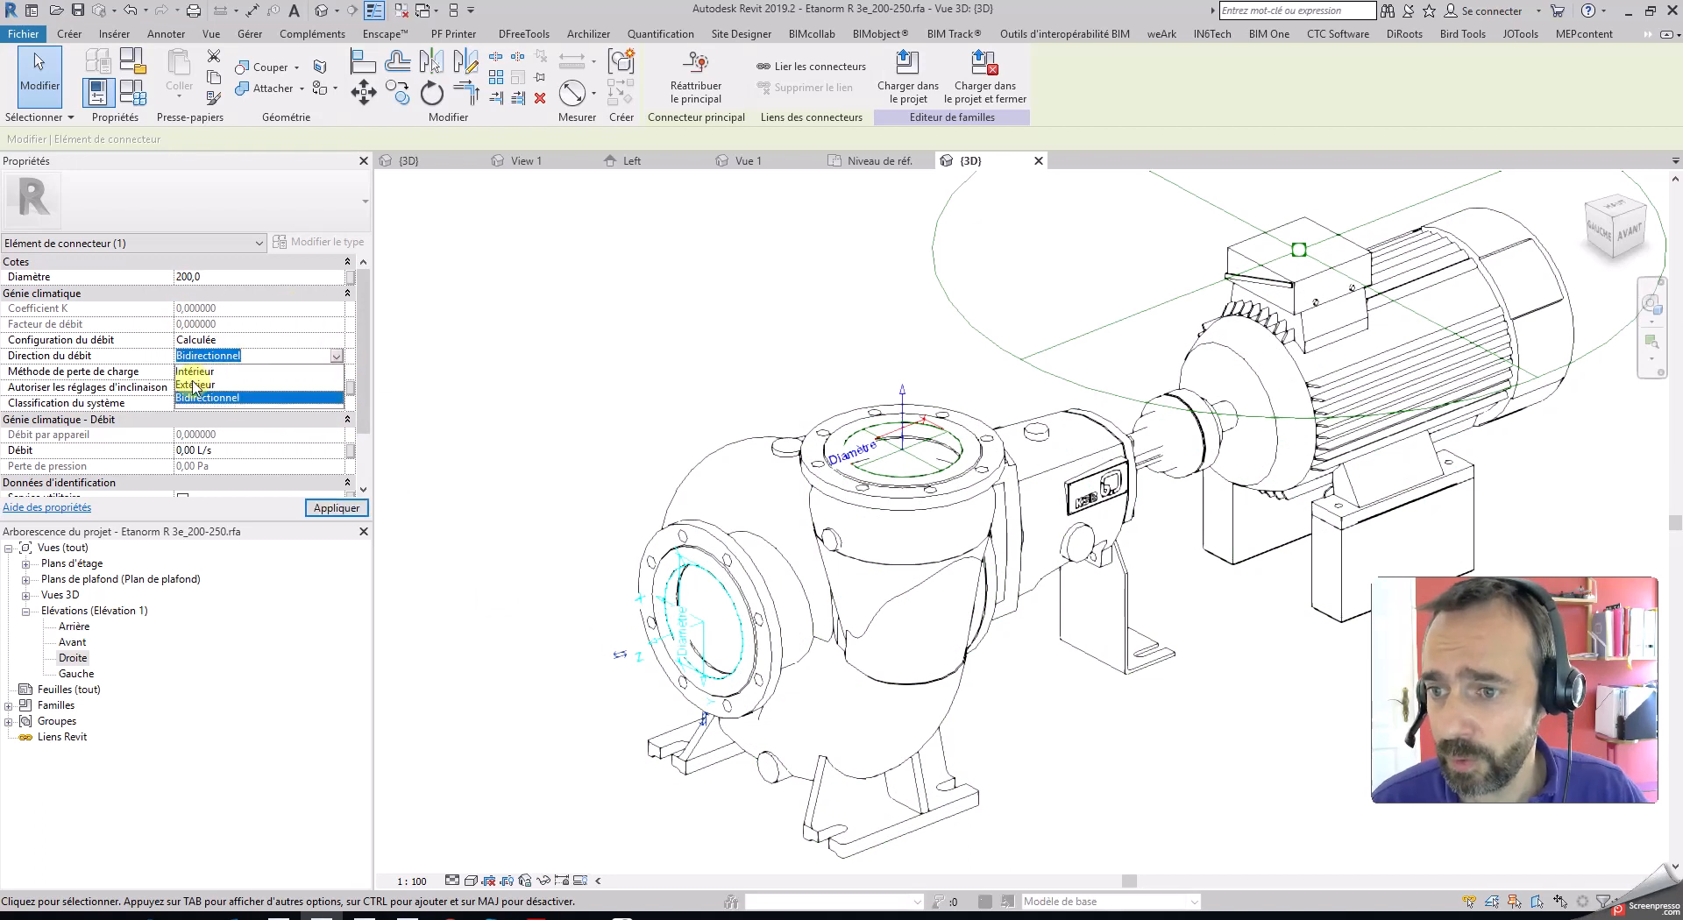
pyautogui.click(194, 372)
pyautogui.click(293, 403)
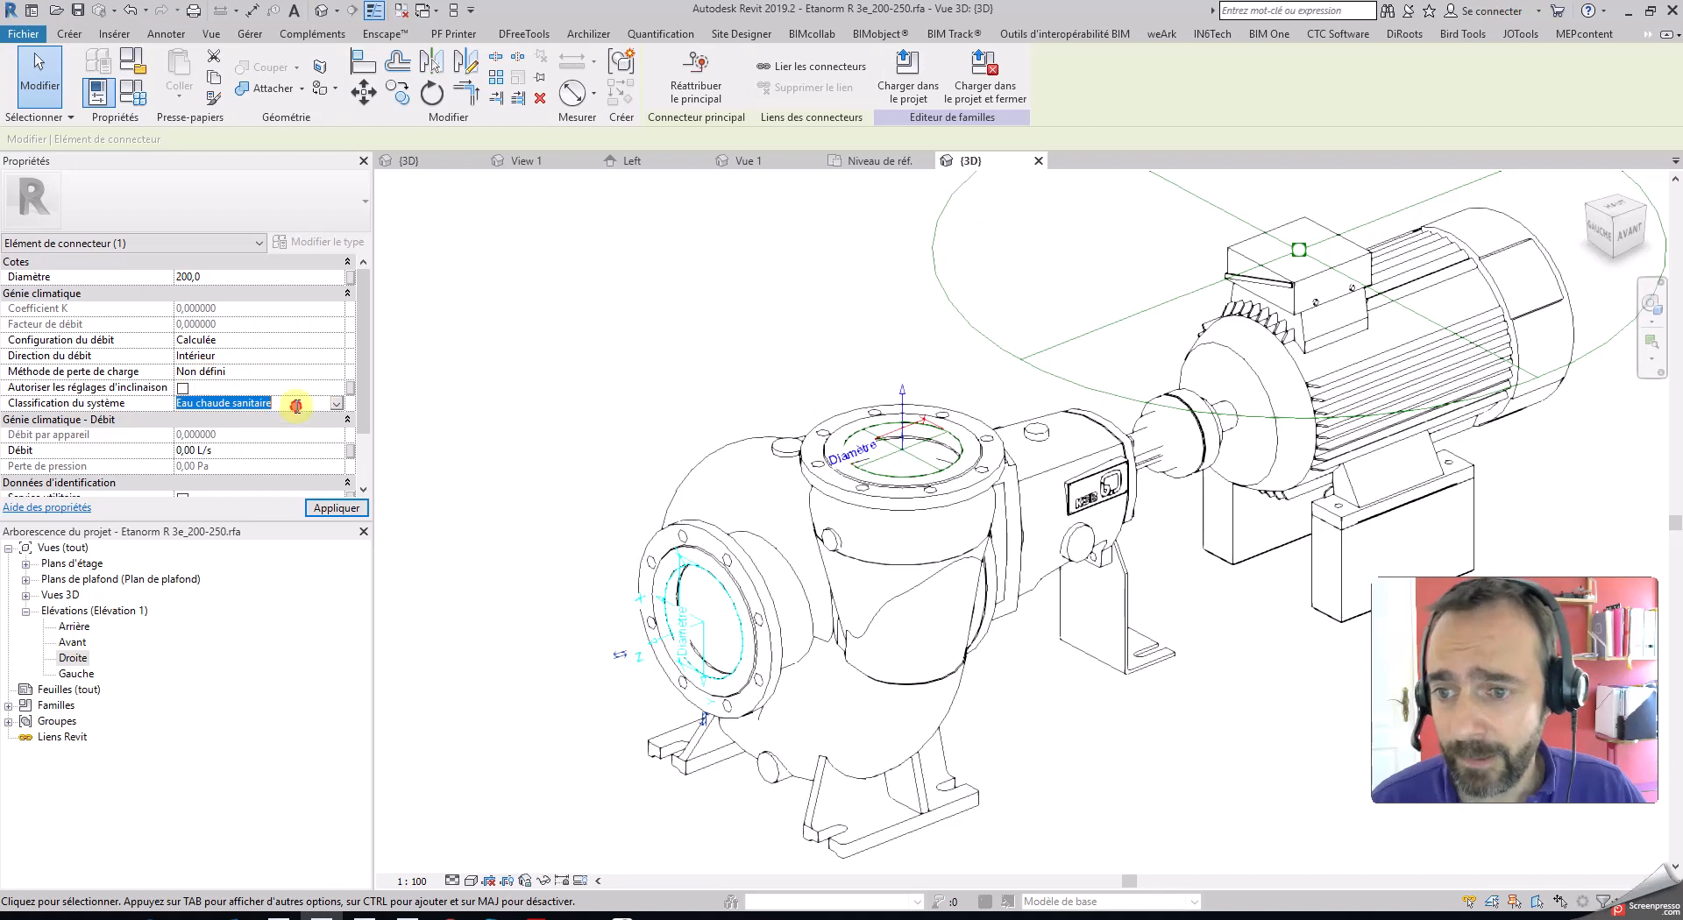
pyautogui.click(336, 404)
pyautogui.scroll(-3, 254, 456)
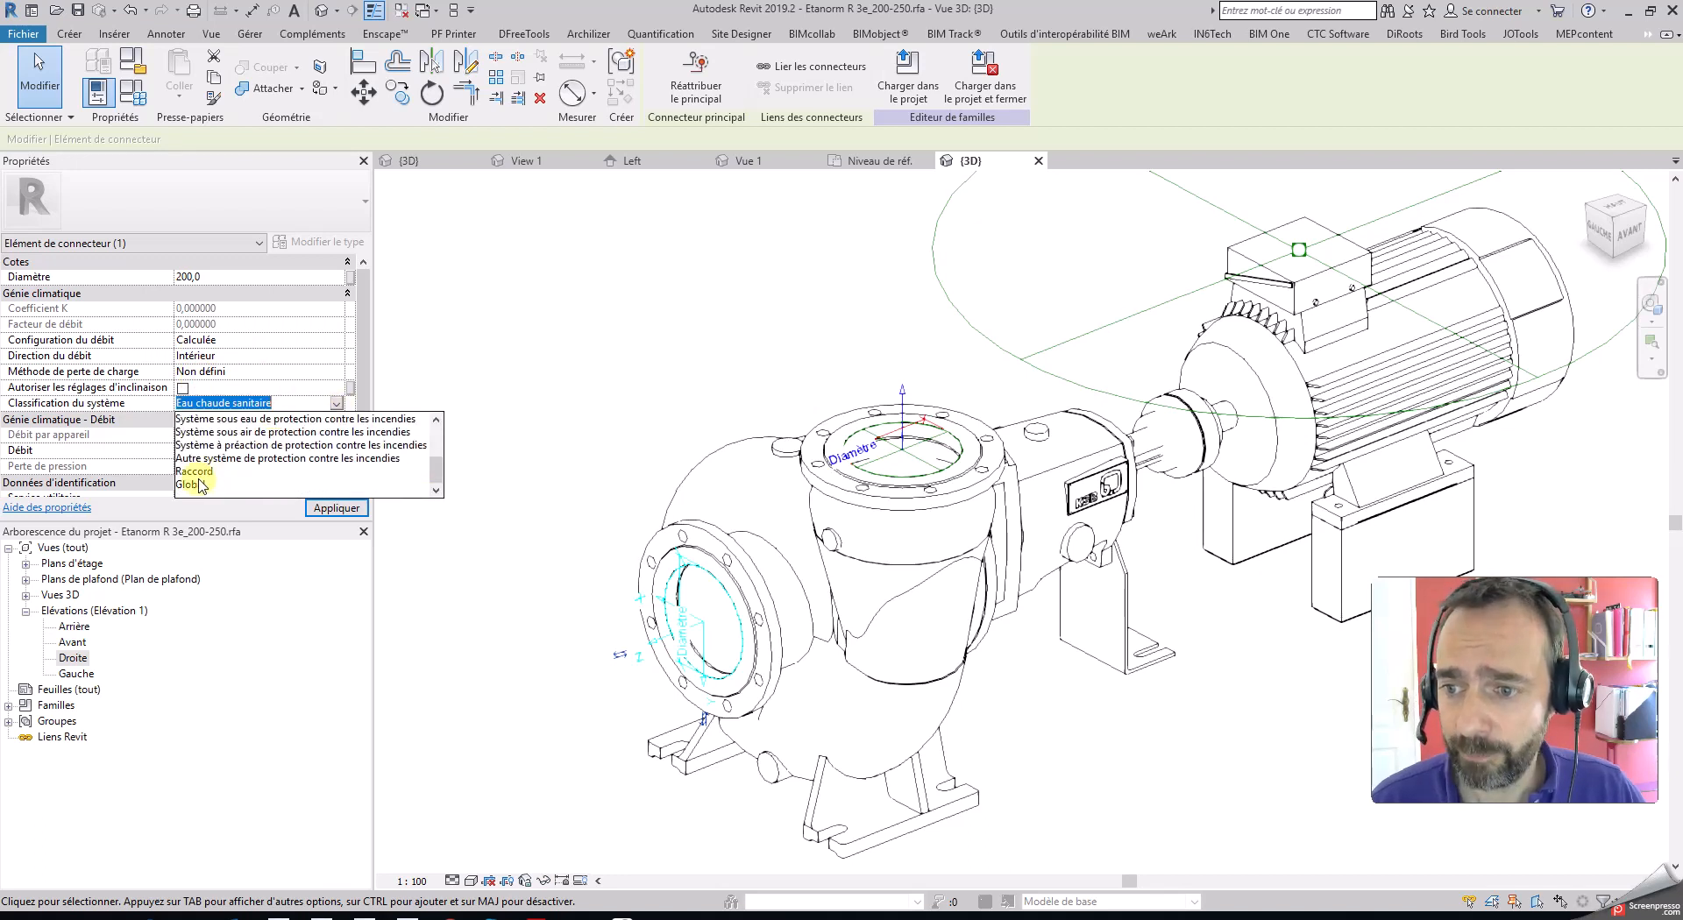
pyautogui.click(198, 485)
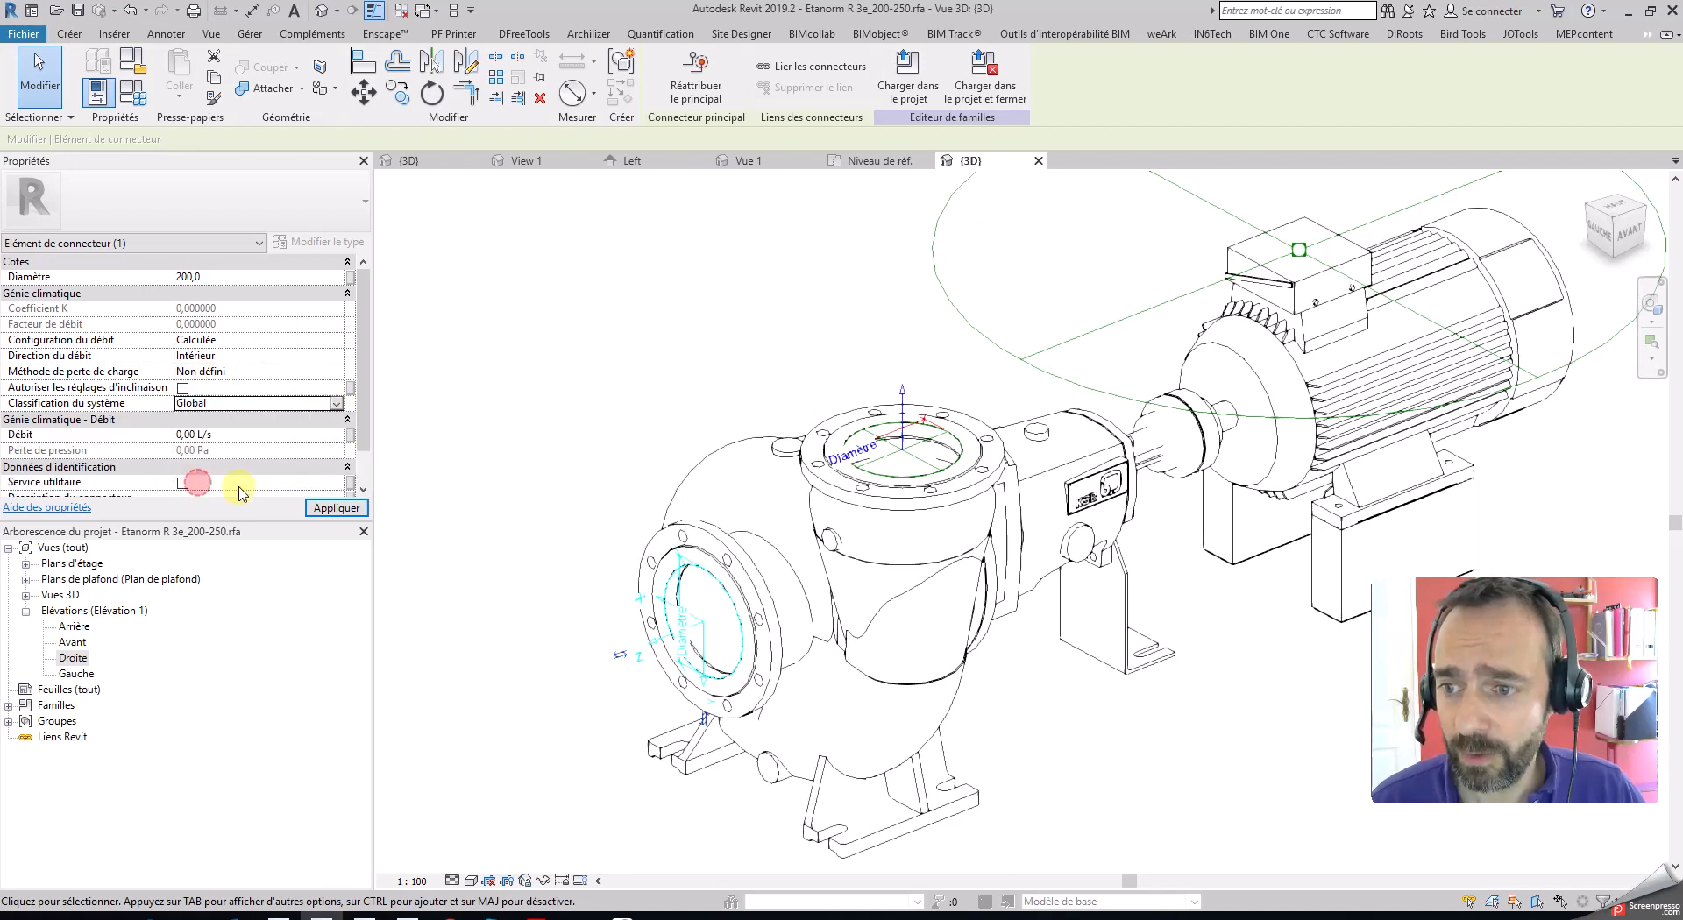
pyautogui.click(333, 508)
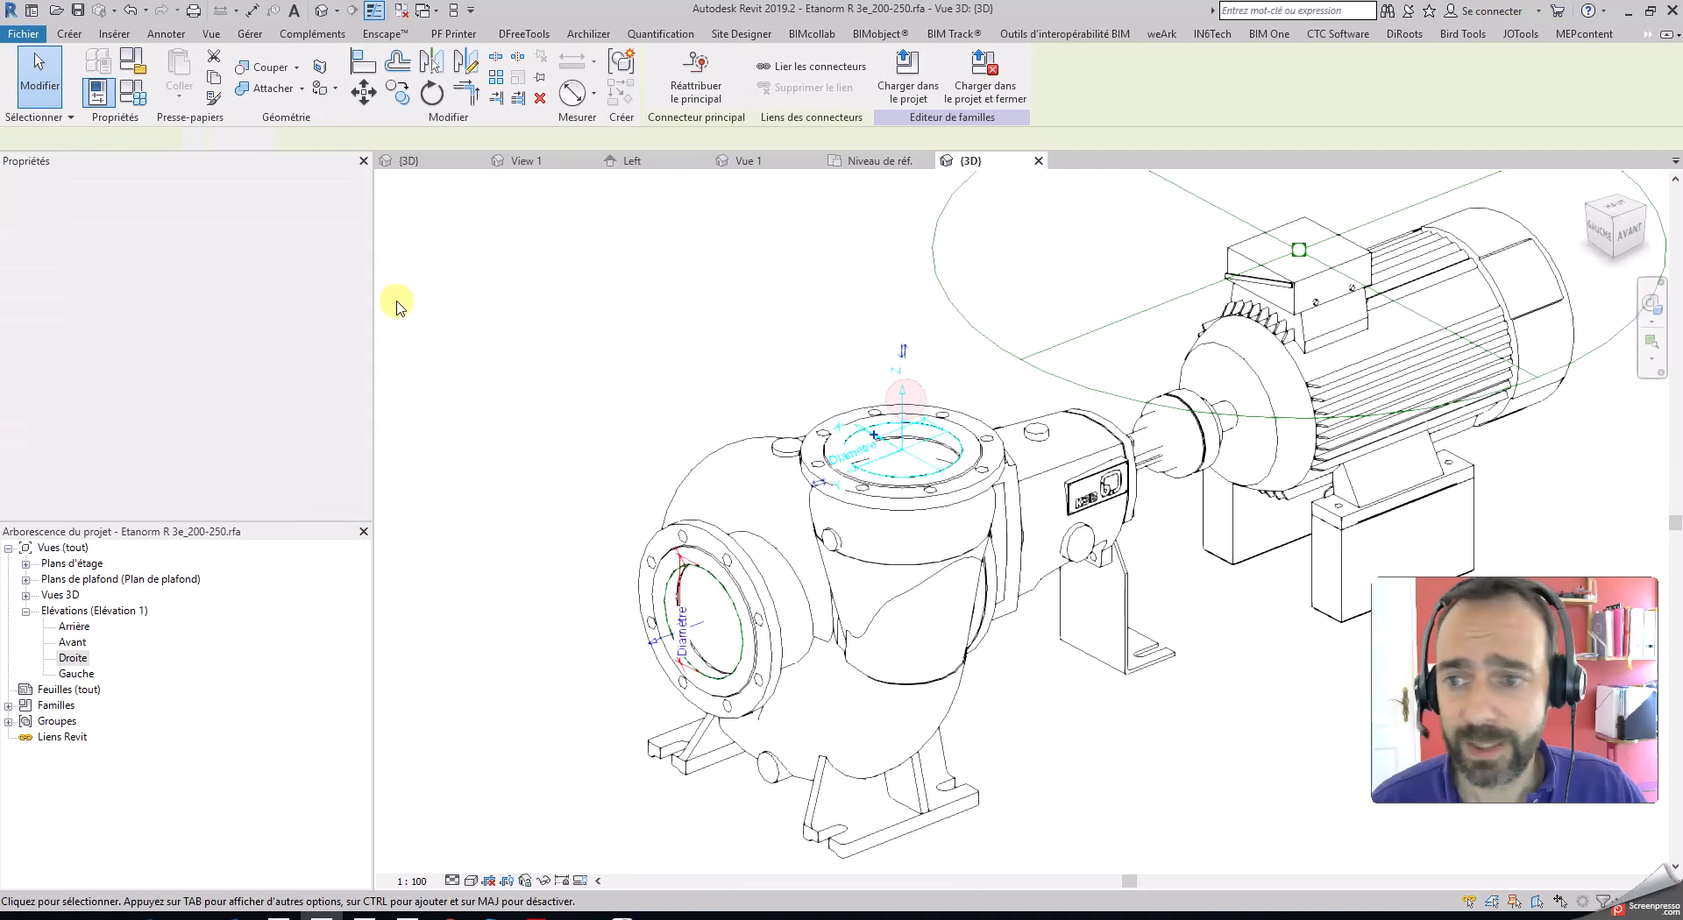
# - Set the upper flange connector's flow direction to Extérieur and its system classification to Global
pyautogui.click(254, 356)
pyautogui.click(336, 356)
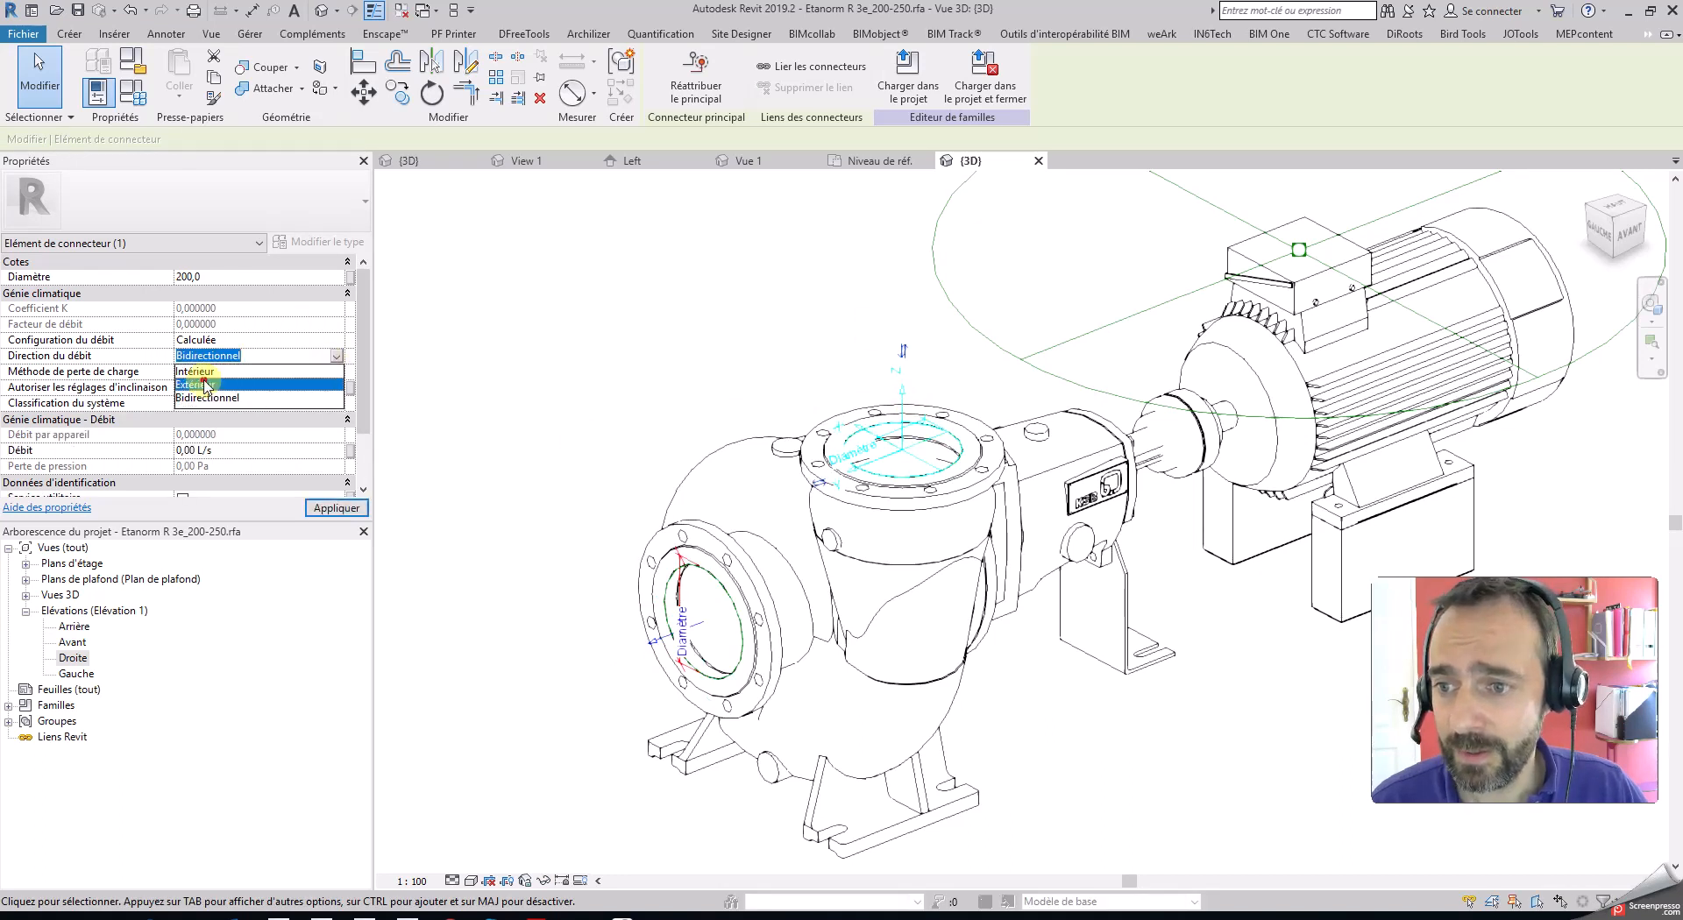
pyautogui.click(271, 387)
pyautogui.click(289, 403)
pyautogui.click(336, 403)
pyautogui.click(205, 485)
pyautogui.click(336, 509)
pyautogui.keyDown('ctrl'); pyautogui.click(664, 644); pyautogui.keyUp('ctrl')
pyautogui.click(673, 302)
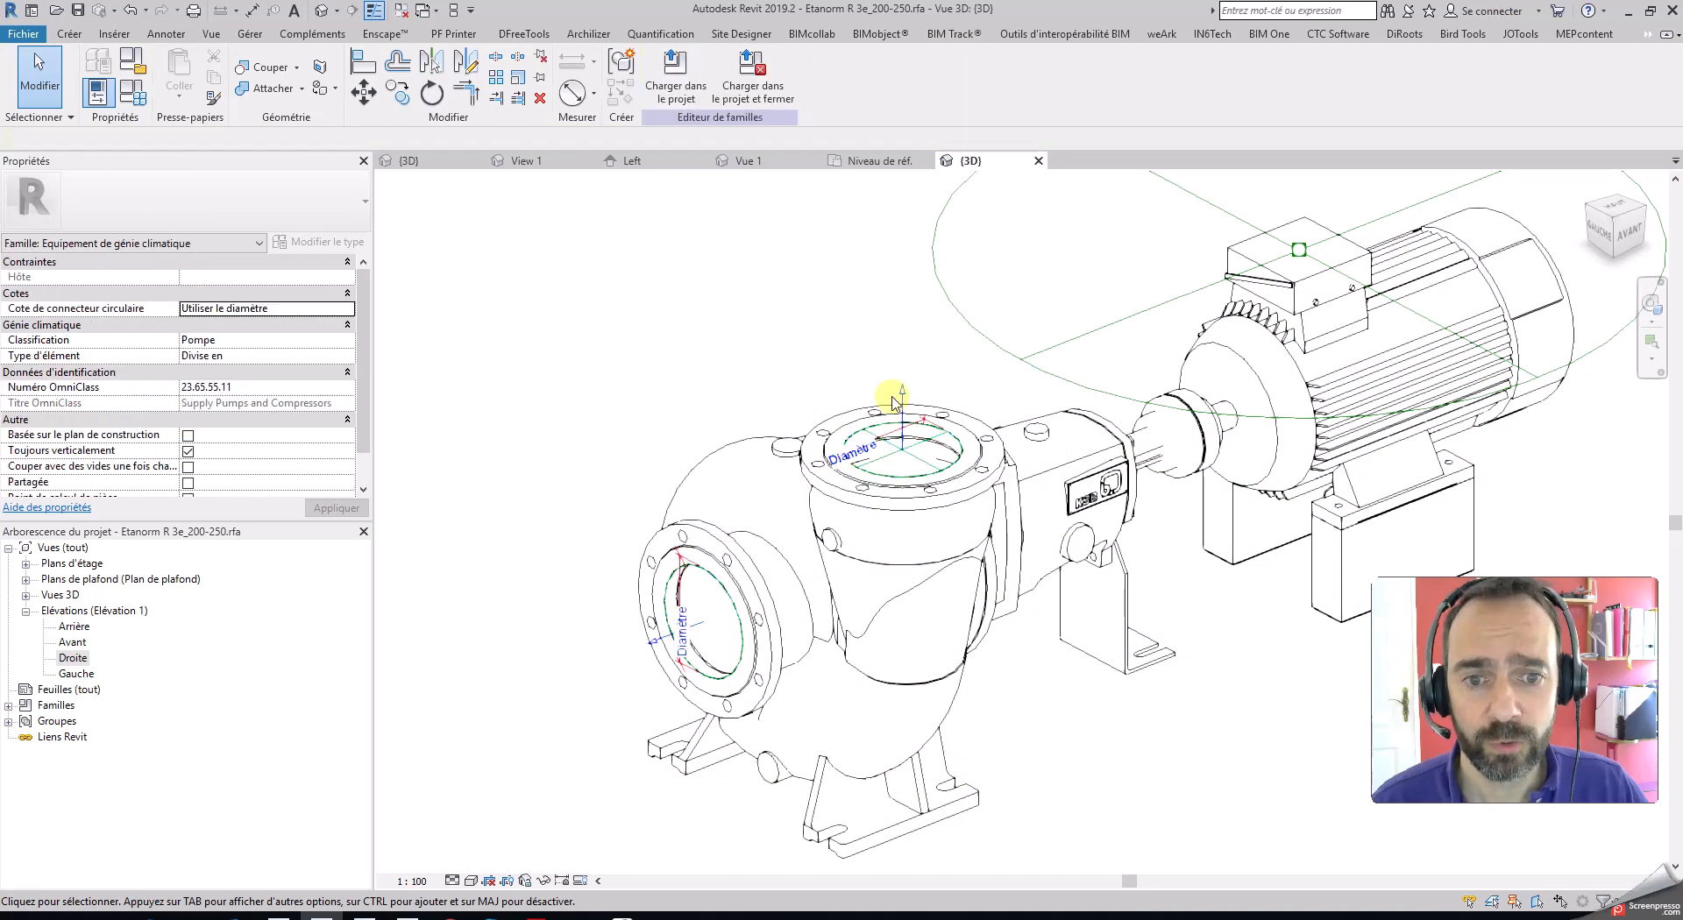
# - Try to link the pipe connectors, starting from the one on the upper flange
pyautogui.click(902, 390)
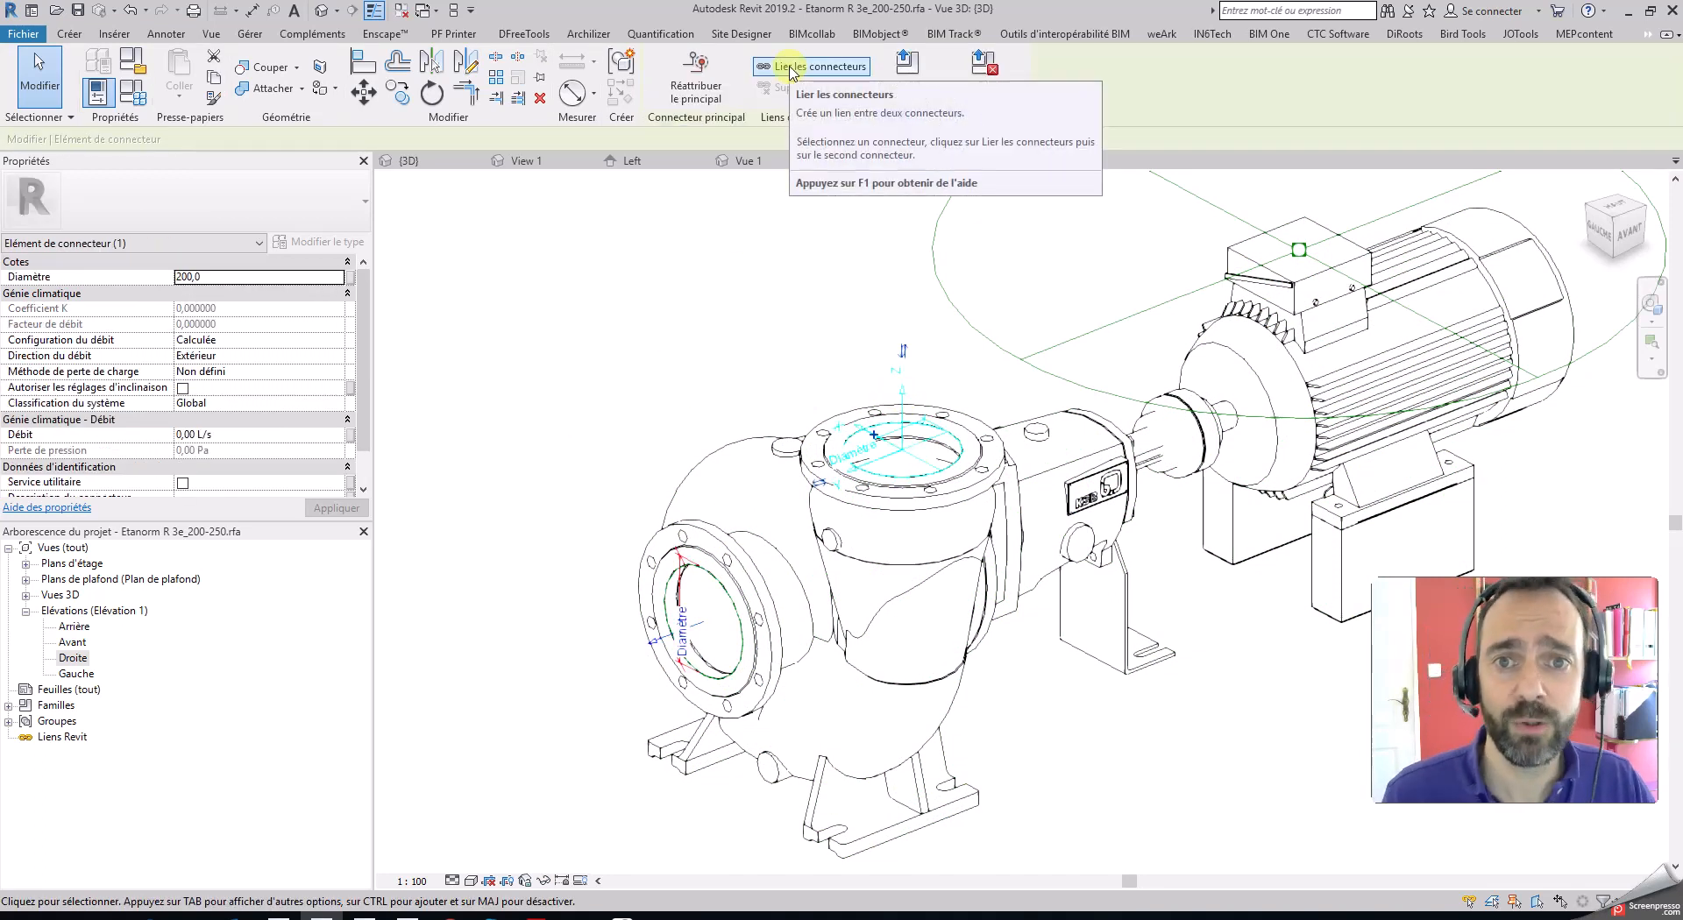
pyautogui.click(791, 69)
pyautogui.click(903, 394)
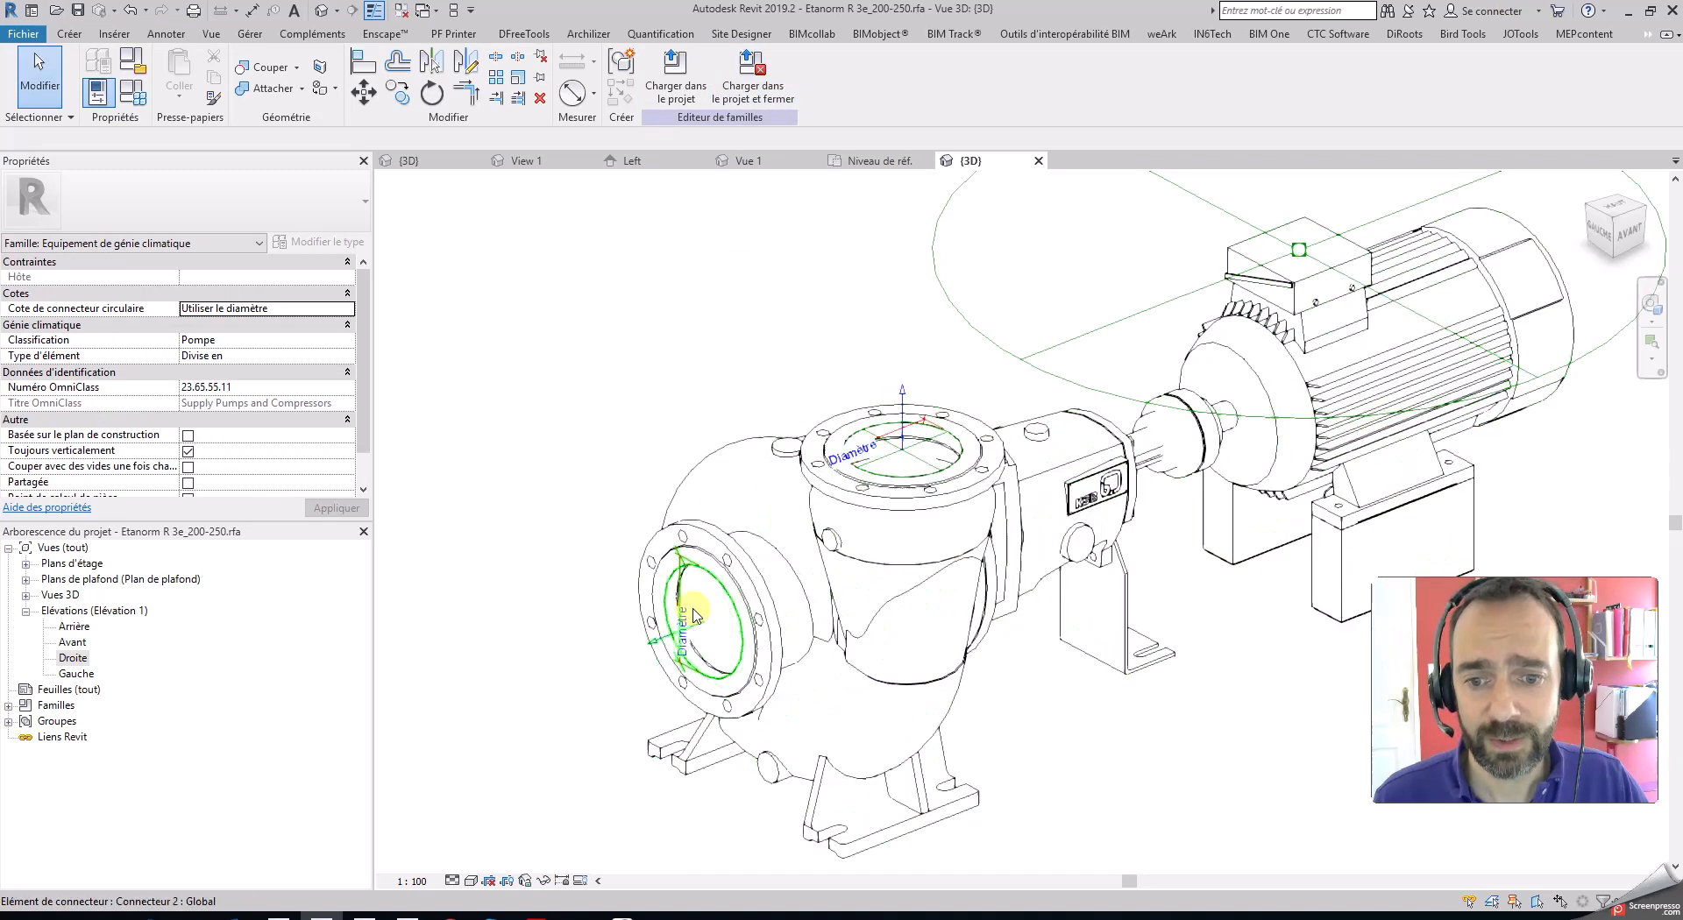
# - Link the side flange's pipe connector to the upper flange's connector and inspect the link from the front
pyautogui.click(673, 640)
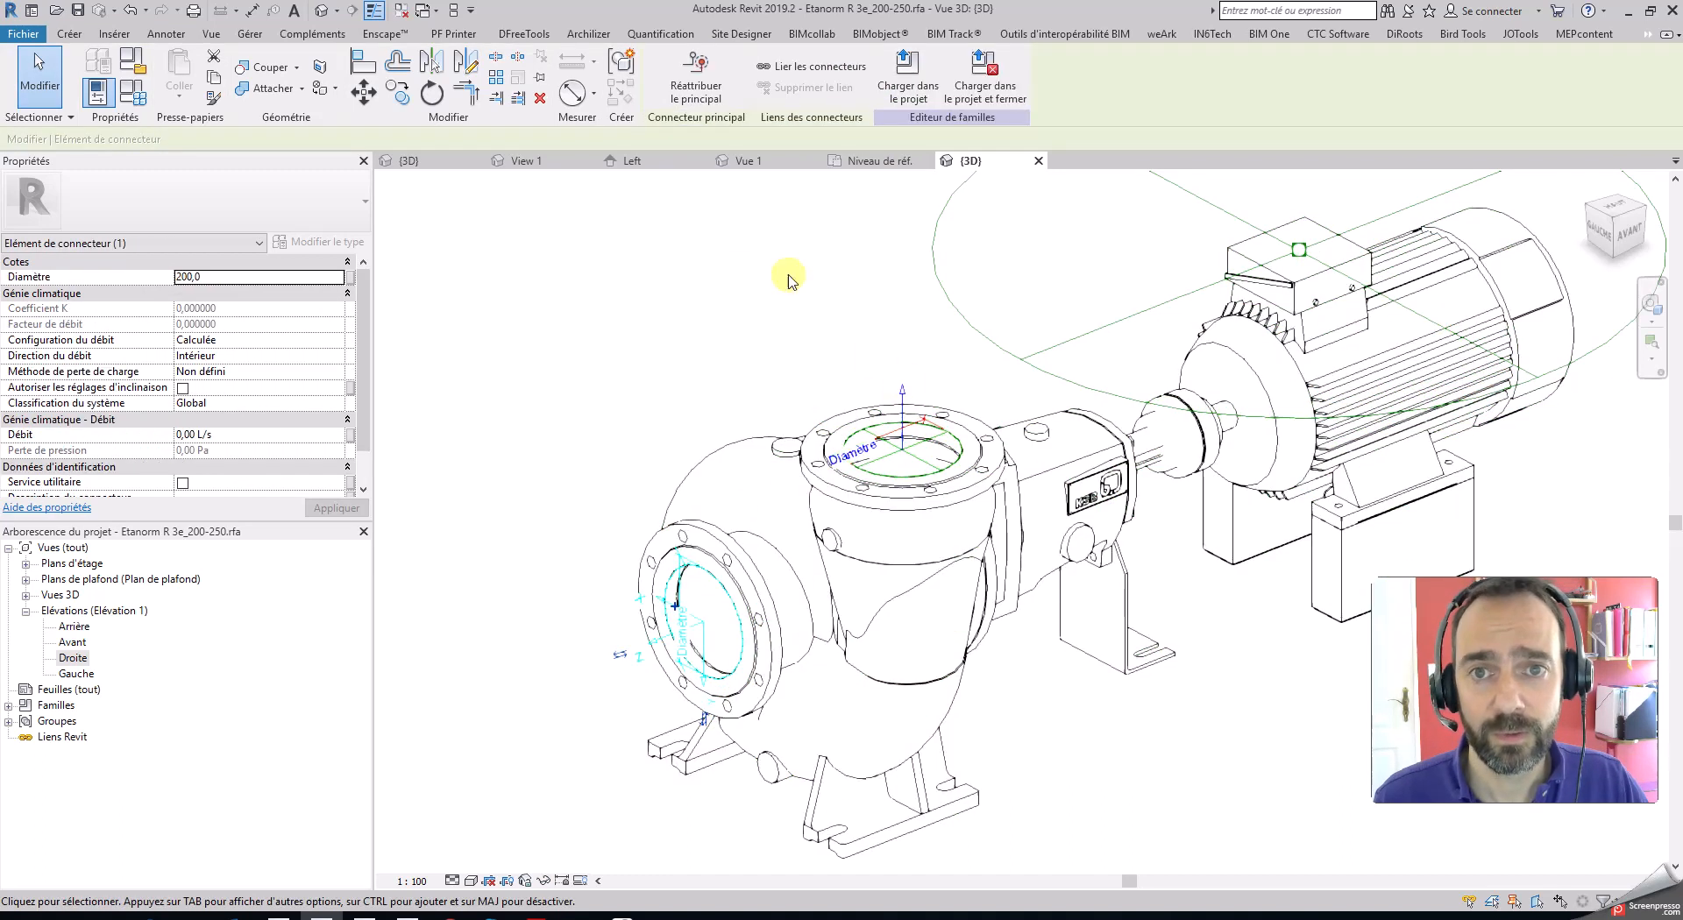
pyautogui.click(836, 70)
pyautogui.click(901, 403)
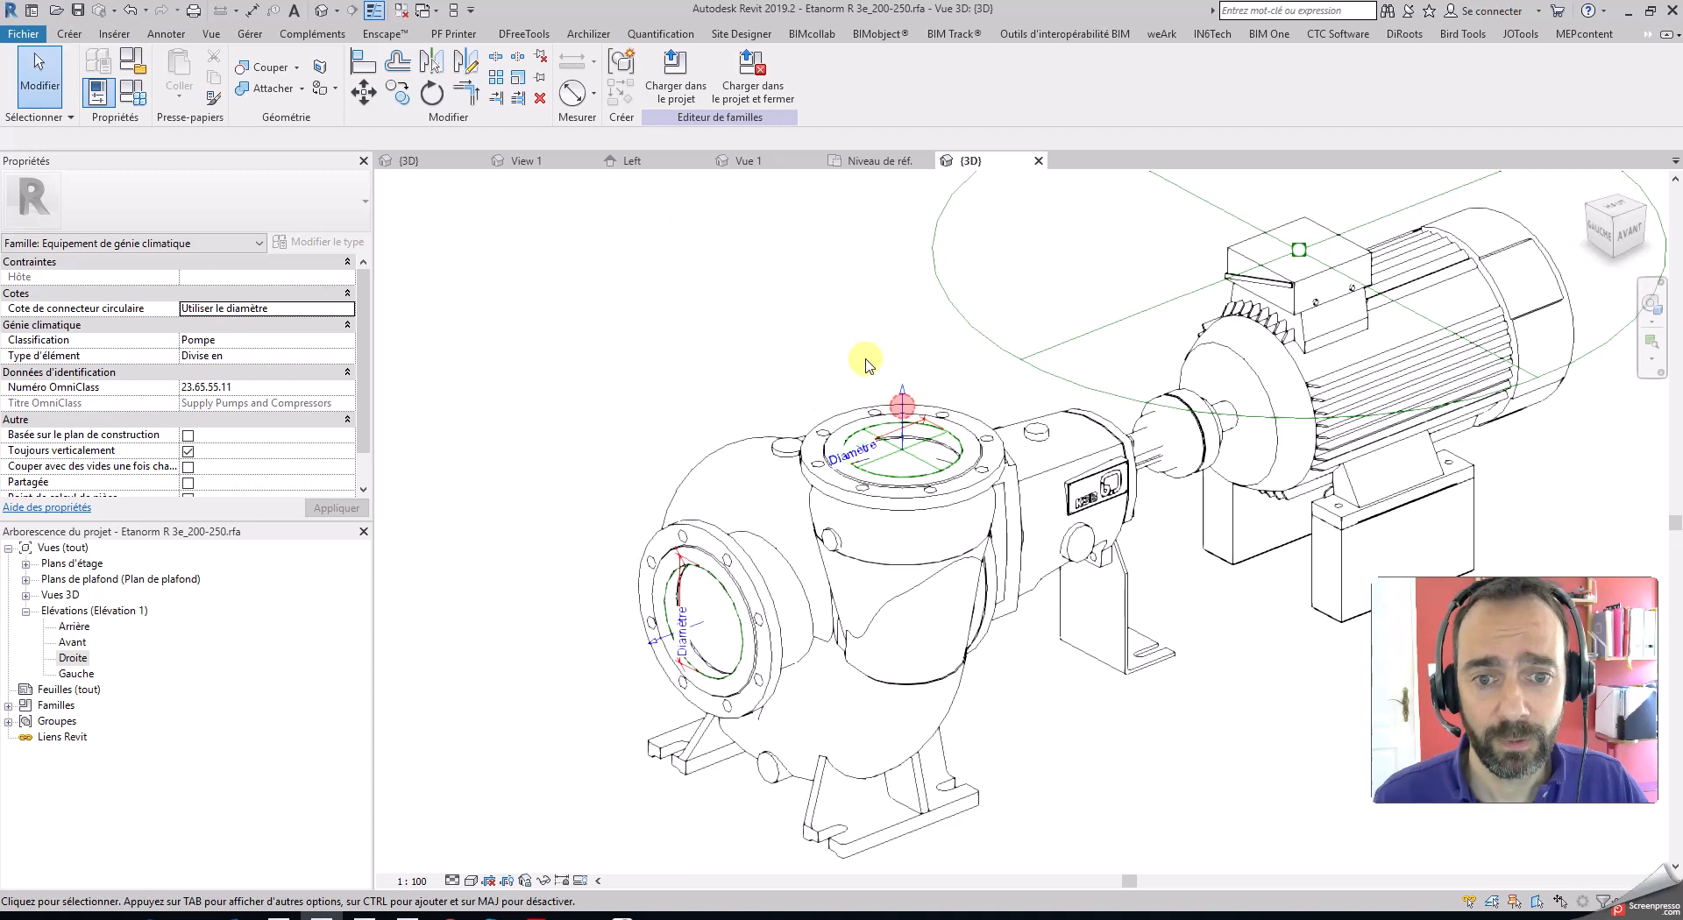
pyautogui.click(698, 631)
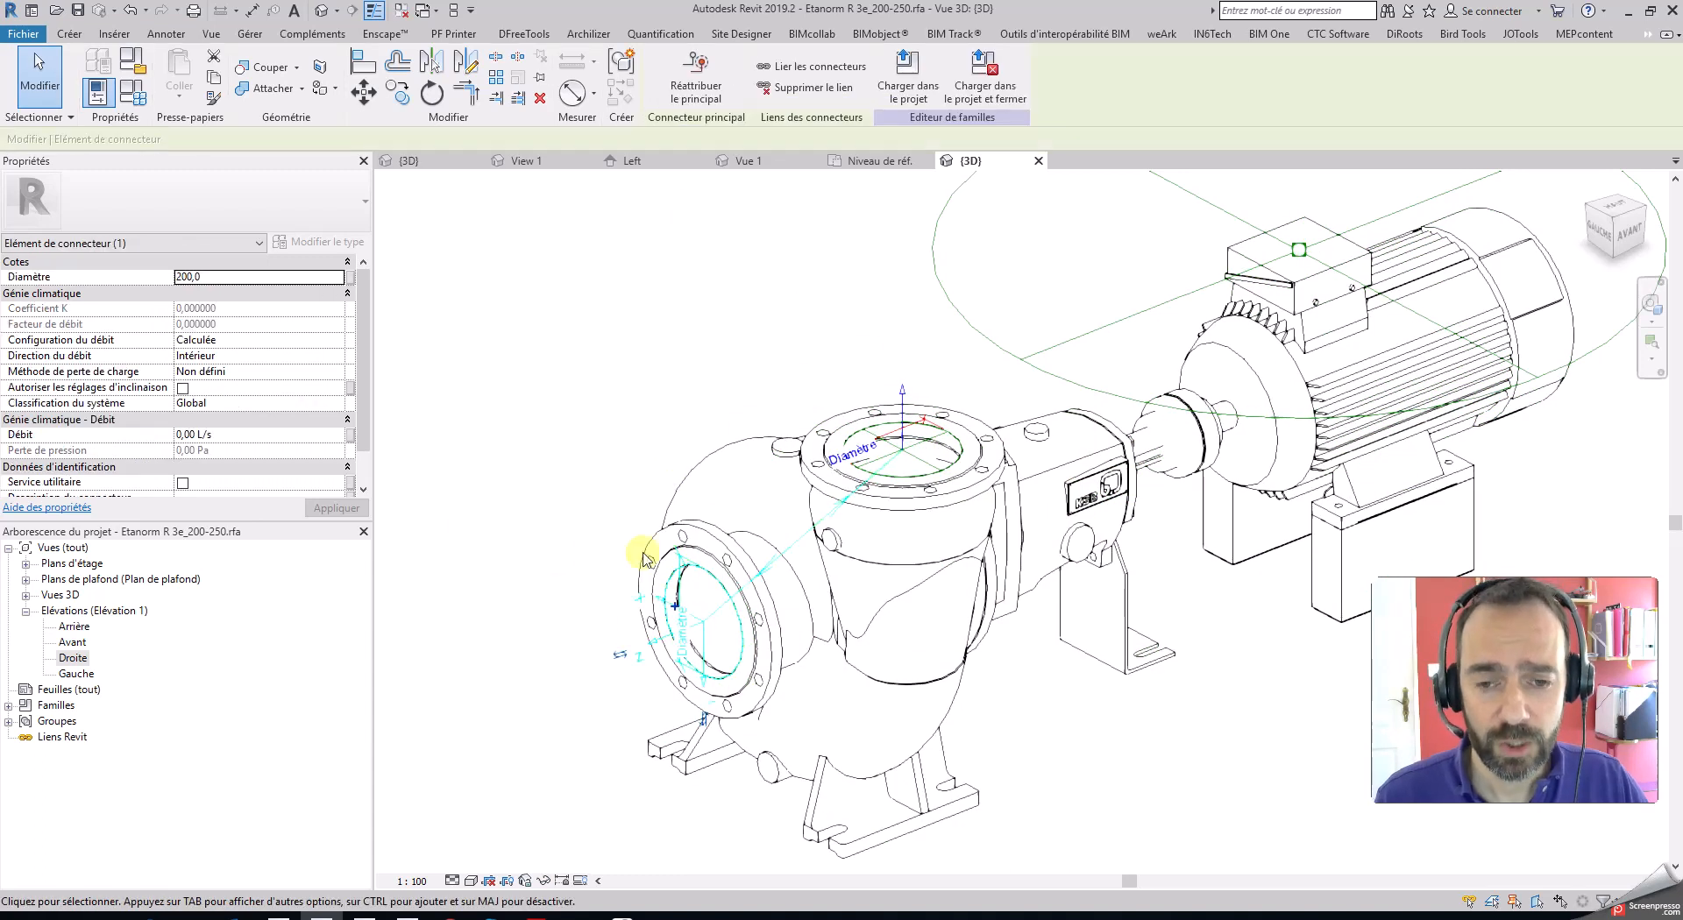
pyautogui.keyDown('shift'); pyautogui.moveTo(1044, 739); pyautogui.dragTo(983, 603, button='middle'); pyautogui.keyUp('shift')
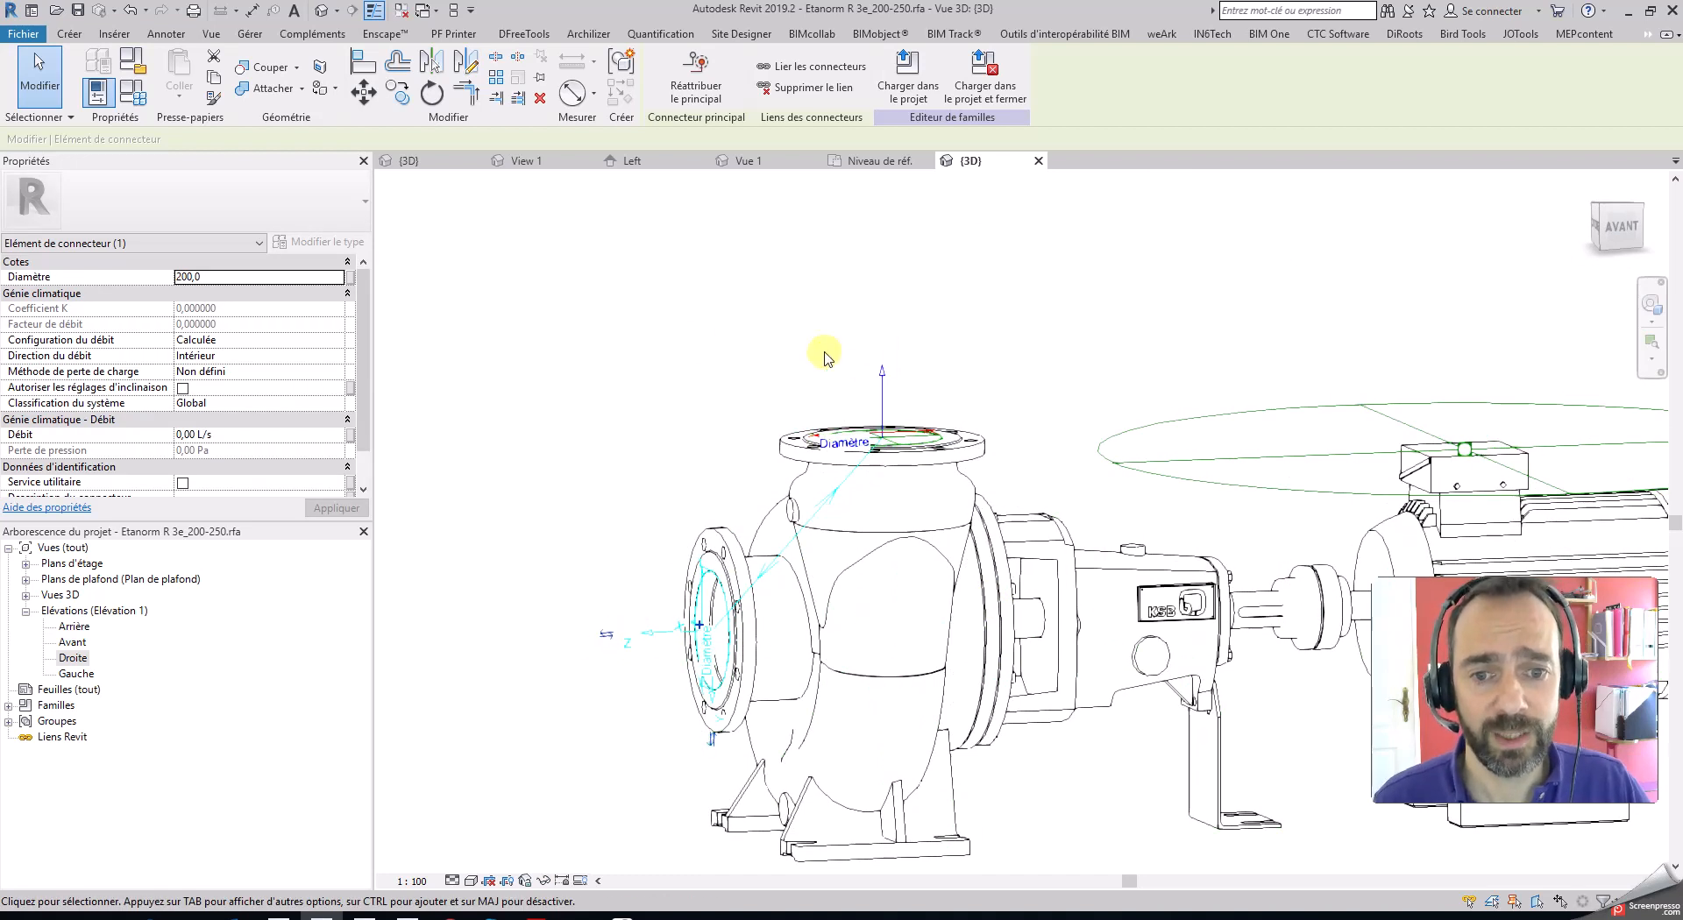
# - Enable the room calculation point (Point de calcul de pièce) for the pump family and inspect its marker on the pump body
pyautogui.click(656, 344)
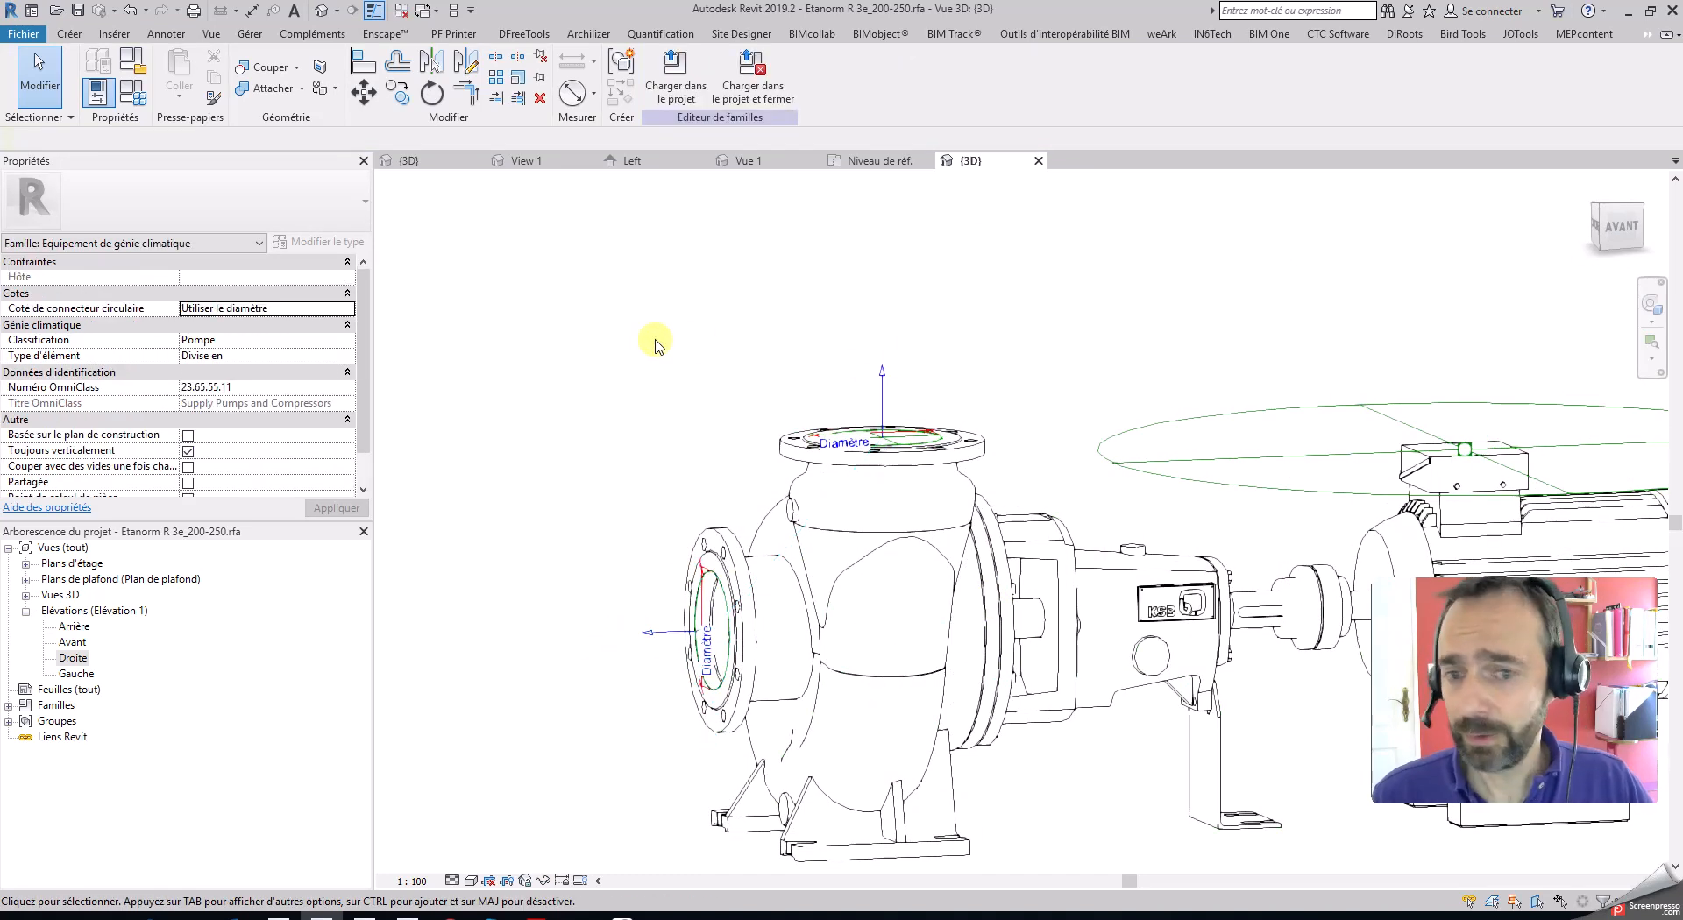
pyautogui.scroll(-1, 656, 344)
pyautogui.keyDown('shift'); pyautogui.moveTo(600, 343); pyautogui.dragTo(639, 400, button='middle'); pyautogui.keyUp('shift')
pyautogui.scroll(-1, 173, 478)
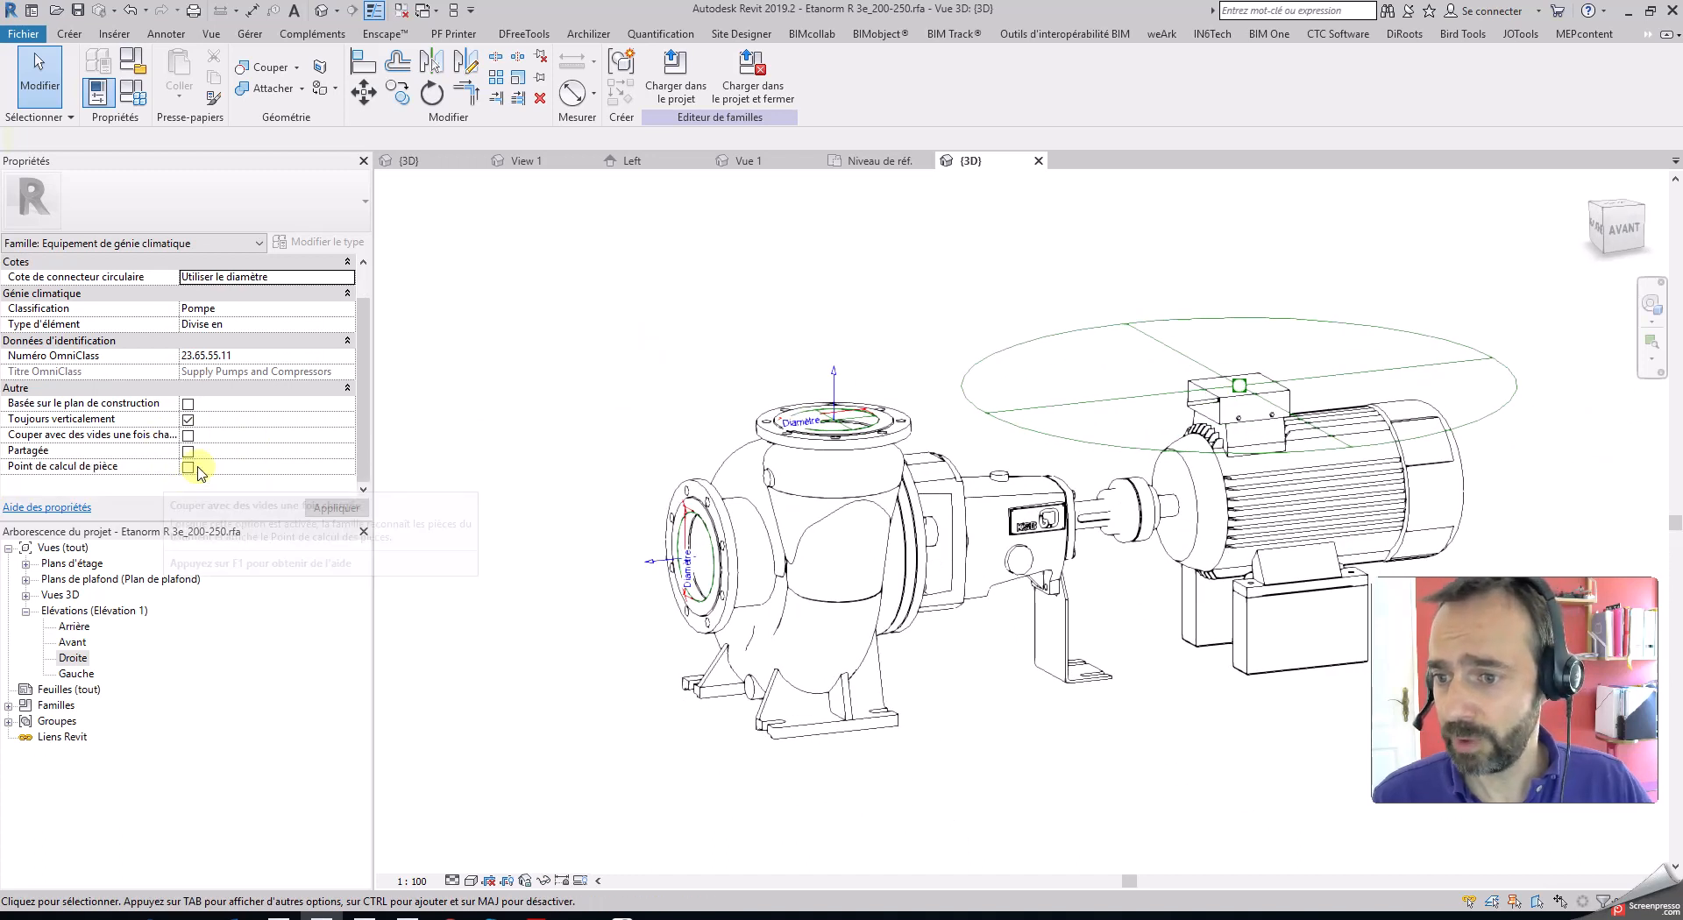
pyautogui.click(188, 468)
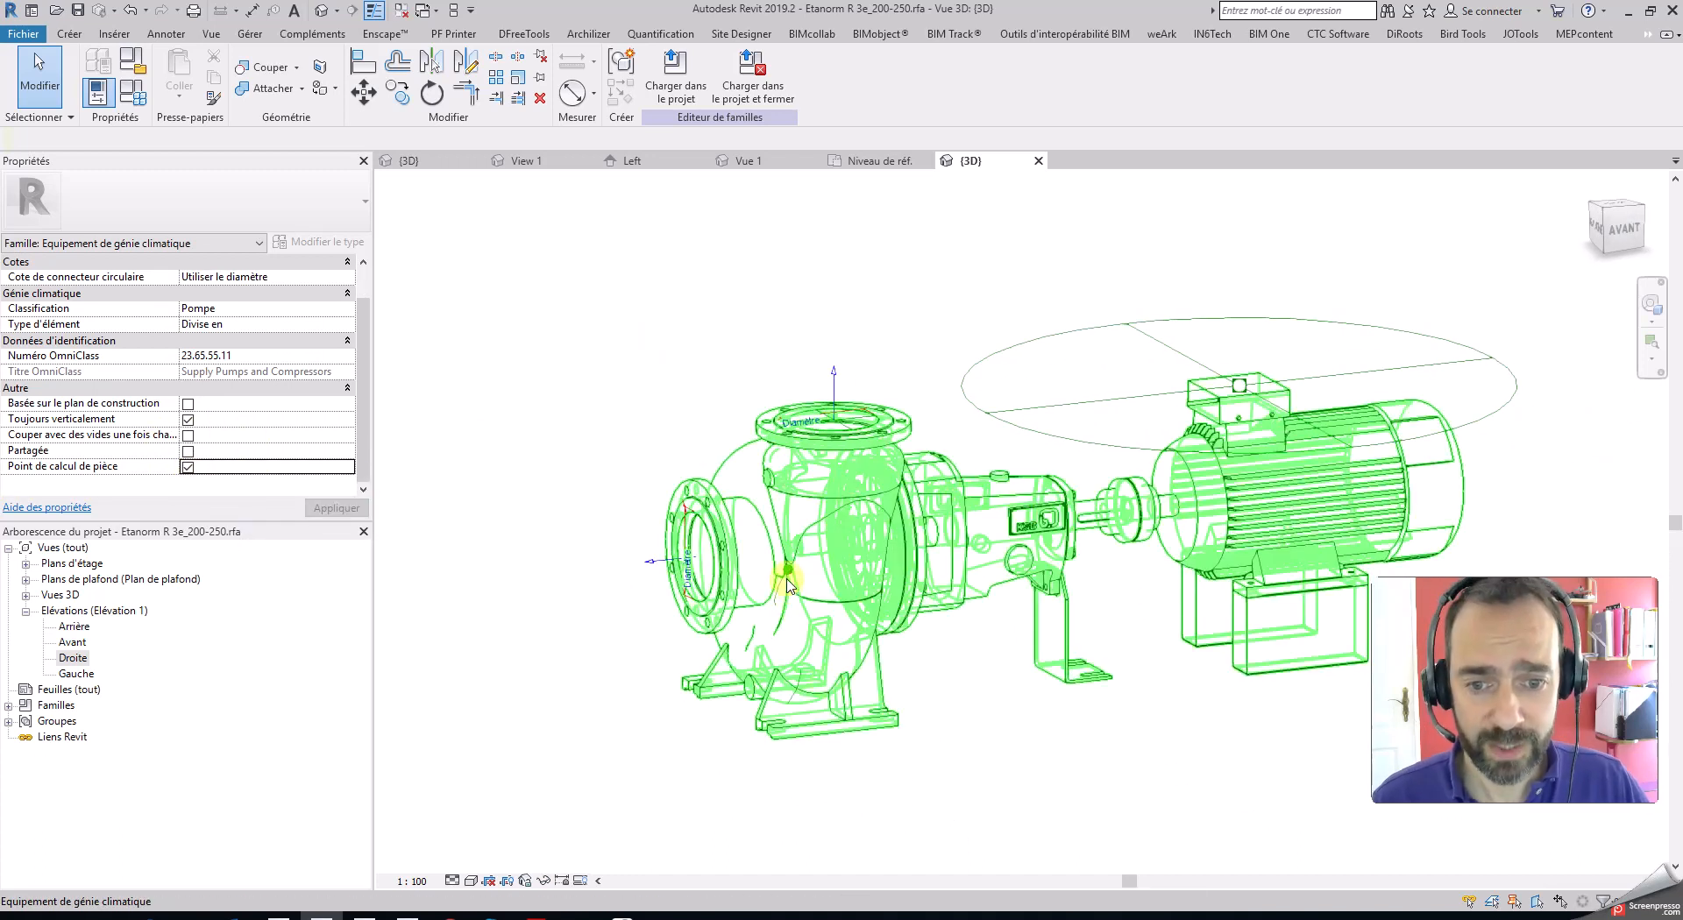
pyautogui.scroll(5, 787, 589)
pyautogui.scroll(-5, 787, 589)
pyautogui.click(619, 668)
pyautogui.keyDown('shift'); pyautogui.moveTo(618, 668); pyautogui.dragTo(709, 763, button='middle'); pyautogui.keyUp('shift')
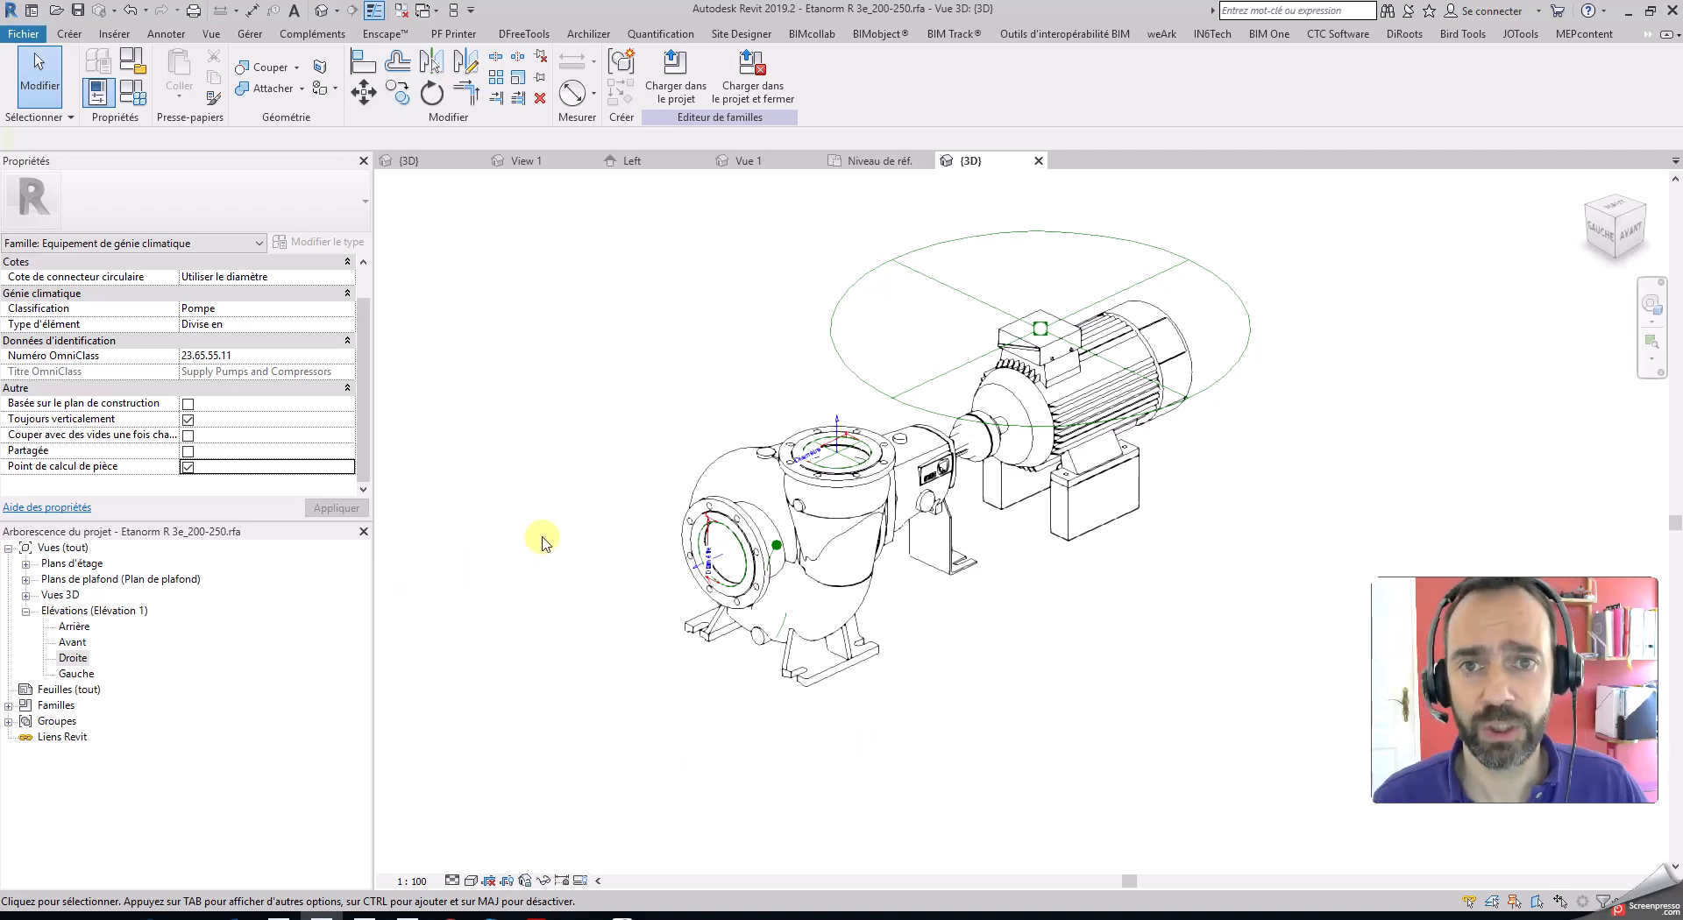
pyautogui.scroll(-1, 916, 653)
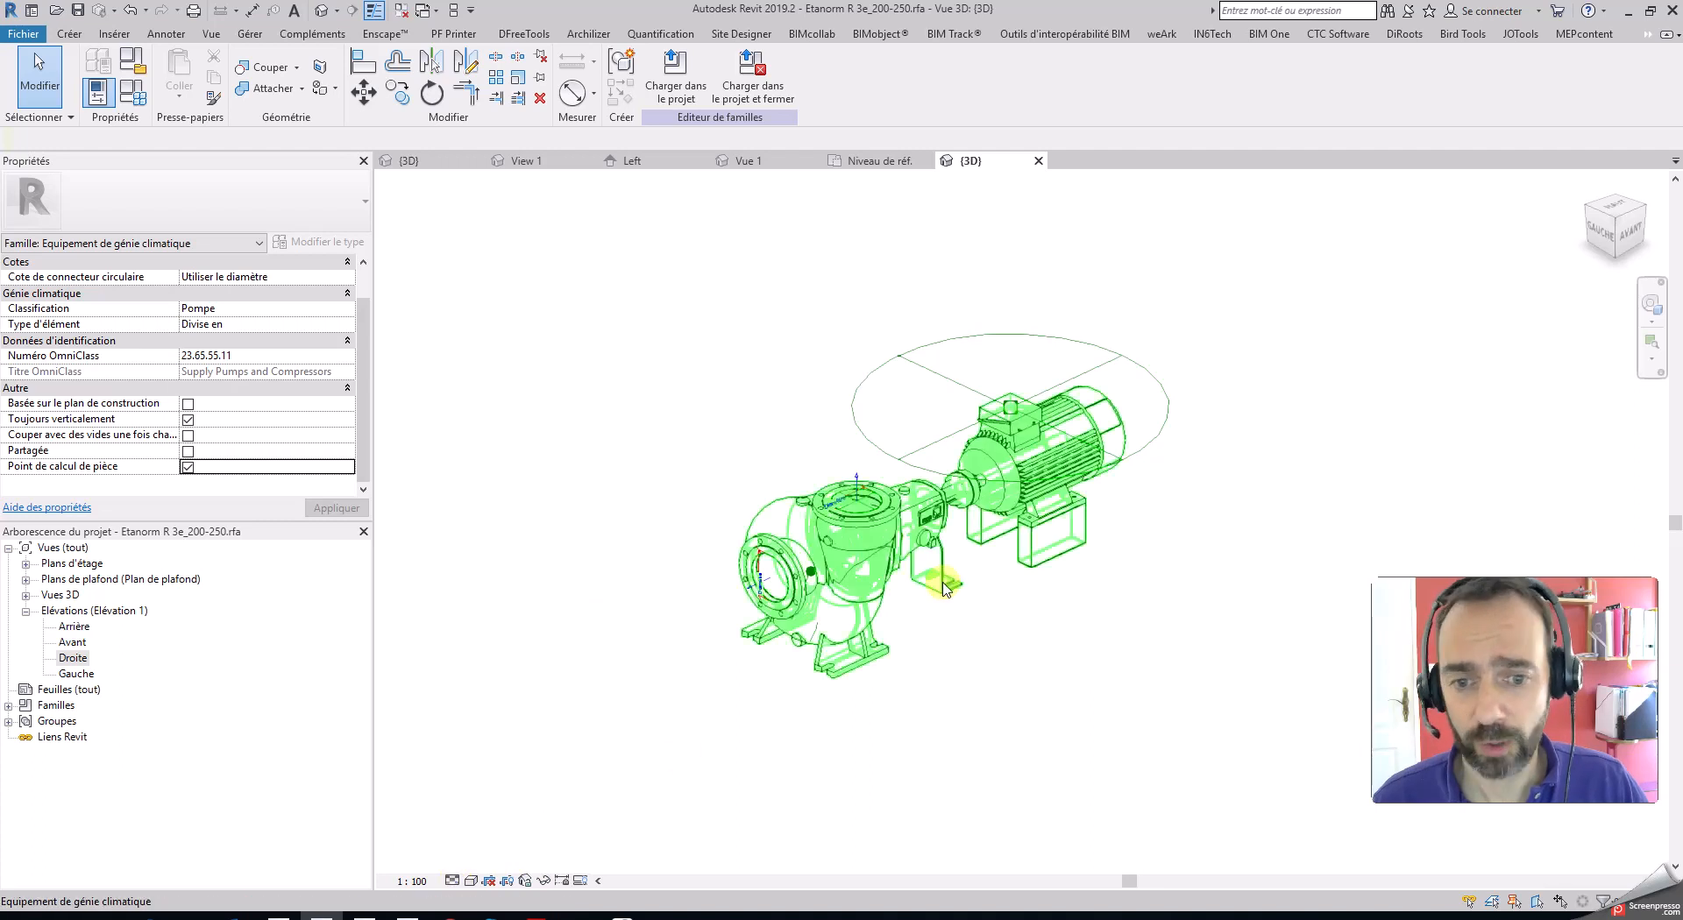
# - Compare the pump's display at different detail levels and leave the 3D view at Elevé
pyautogui.click(894, 592)
pyautogui.click(1007, 712)
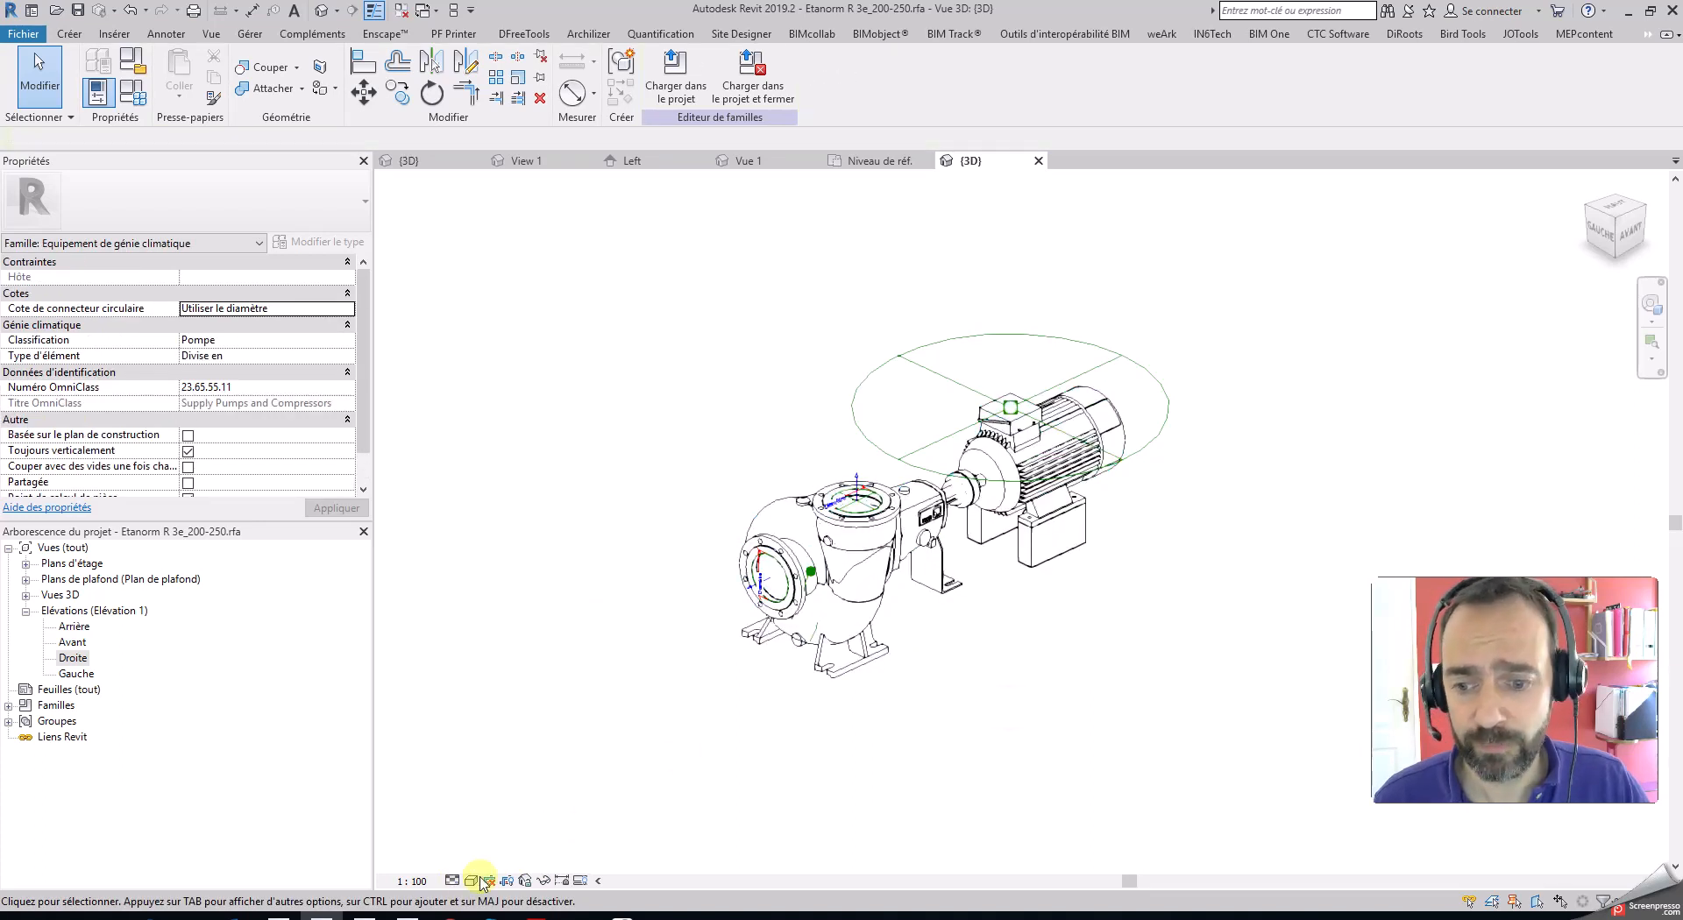
pyautogui.click(453, 881)
pyautogui.click(473, 857)
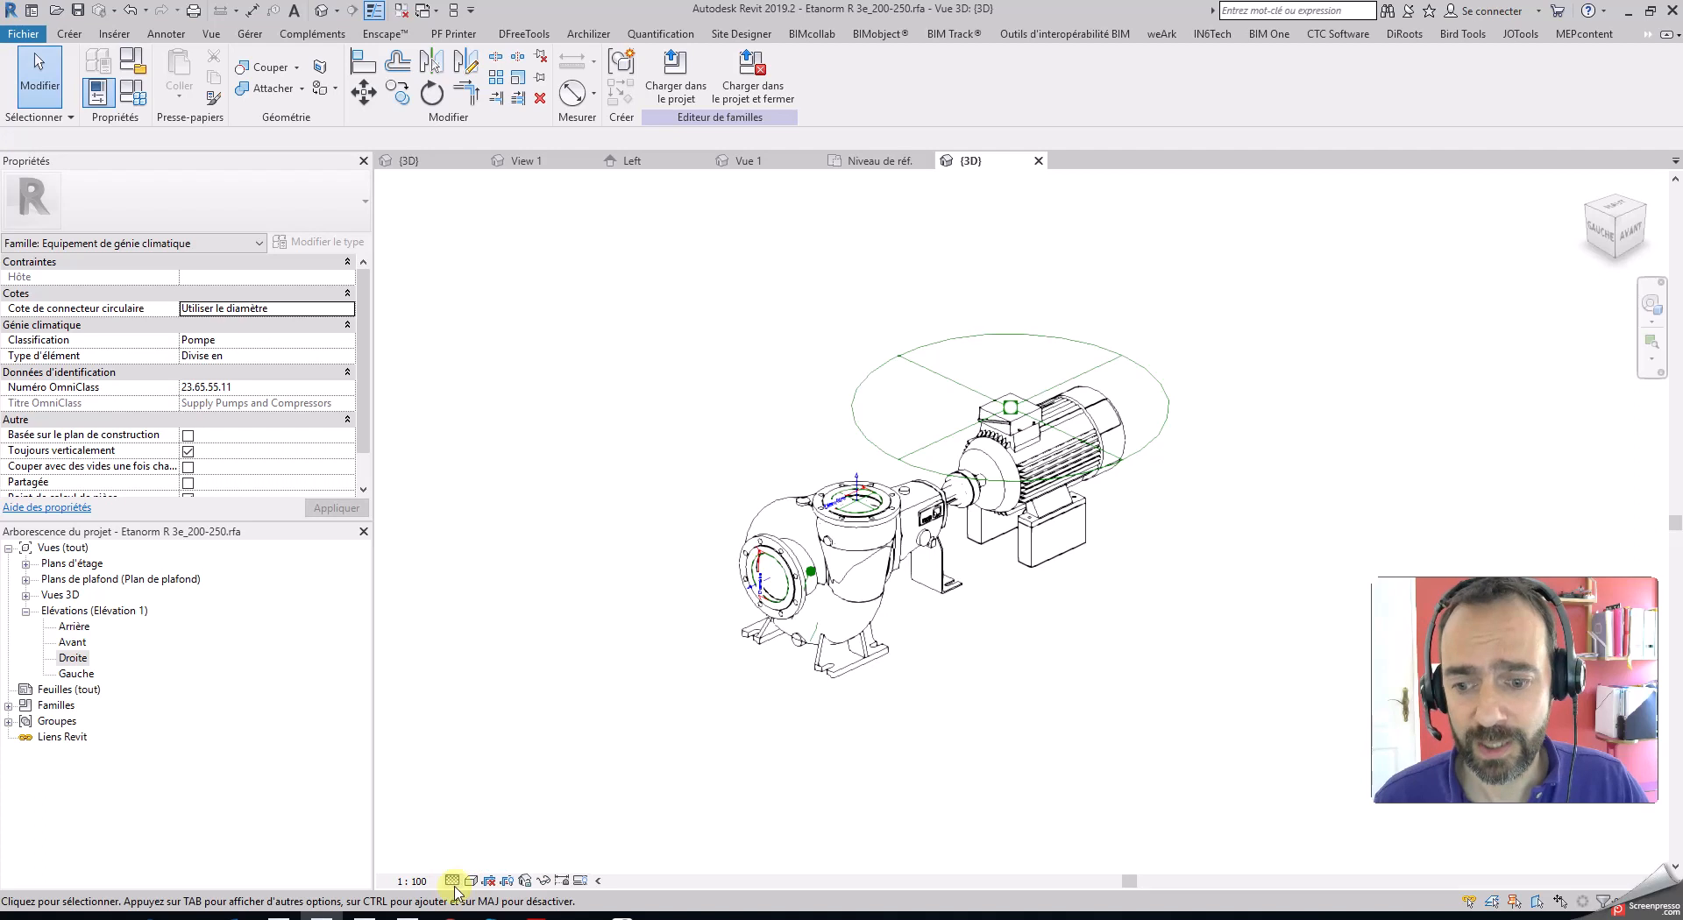
pyautogui.click(452, 881)
pyautogui.click(465, 820)
pyautogui.click(453, 881)
pyautogui.click(469, 858)
# - Select the pump geometry and examine its instance properties and appearance in the 3D view
pyautogui.click(850, 641)
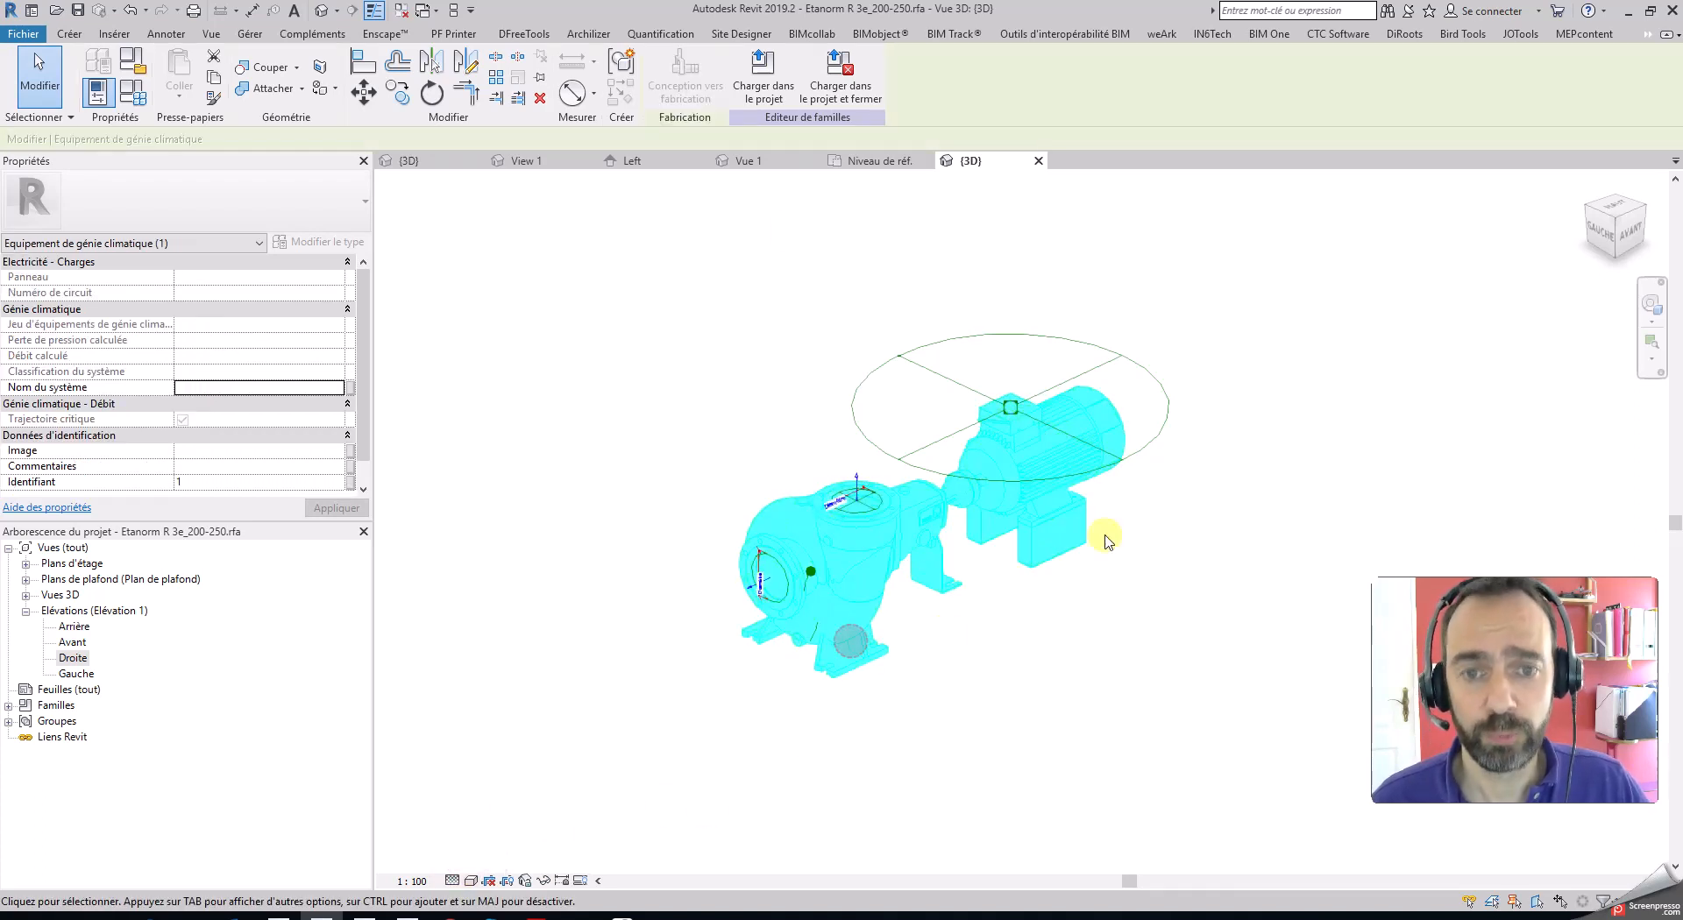
pyautogui.click(751, 320)
pyautogui.click(788, 508)
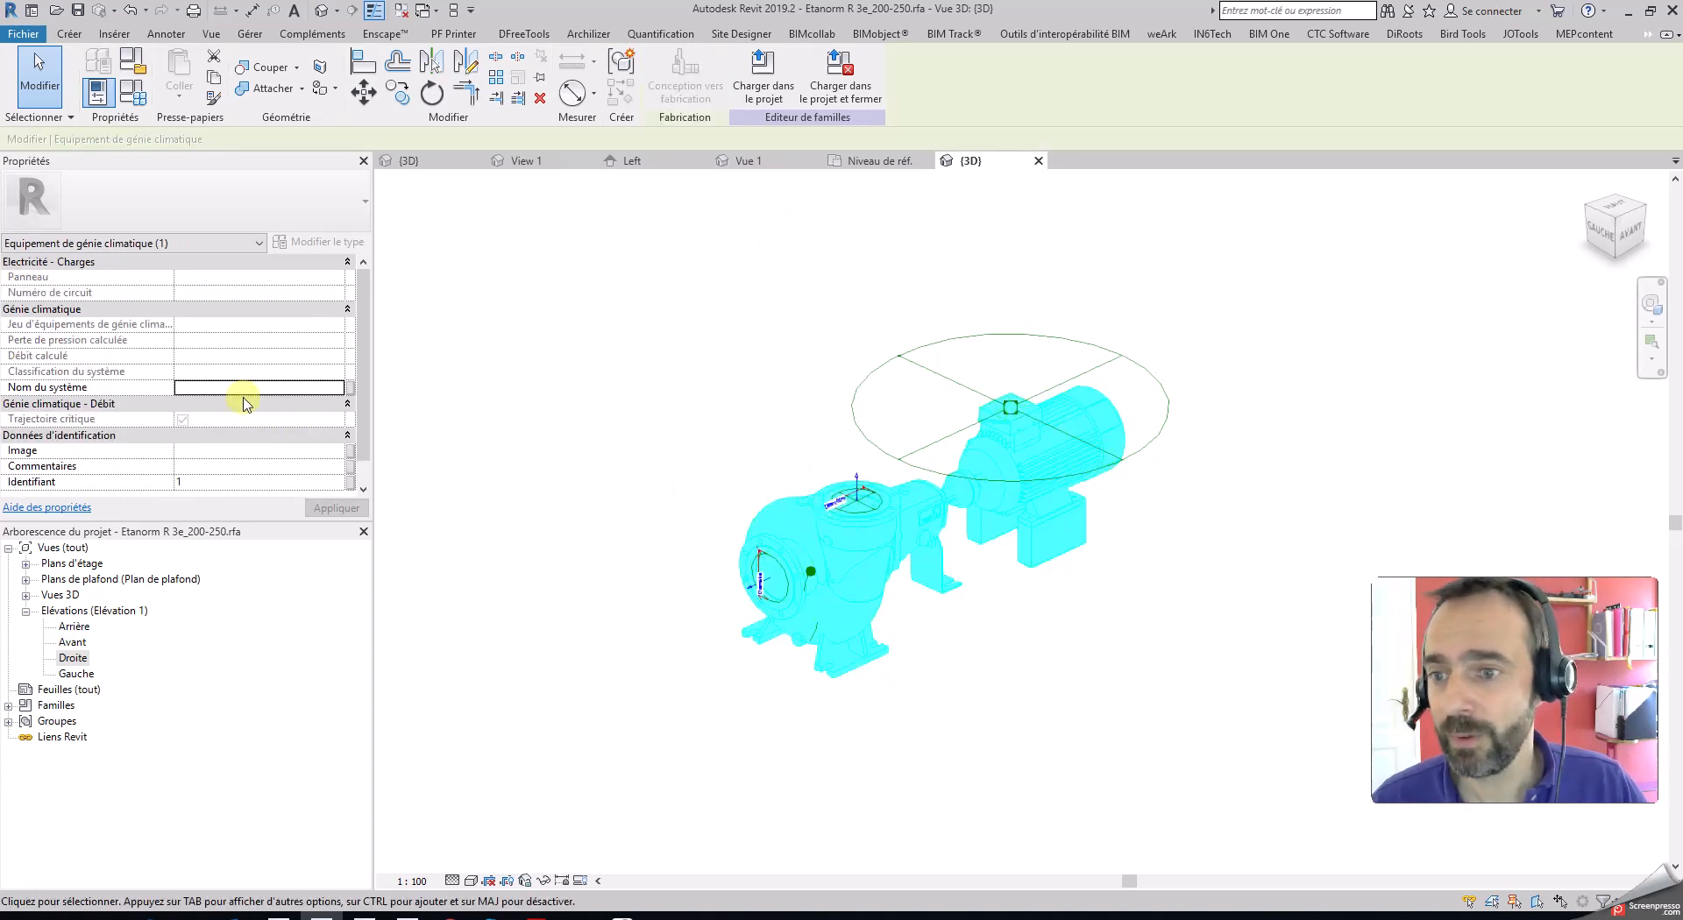
pyautogui.scroll(-1, 186, 428)
pyautogui.scroll(1, 180, 473)
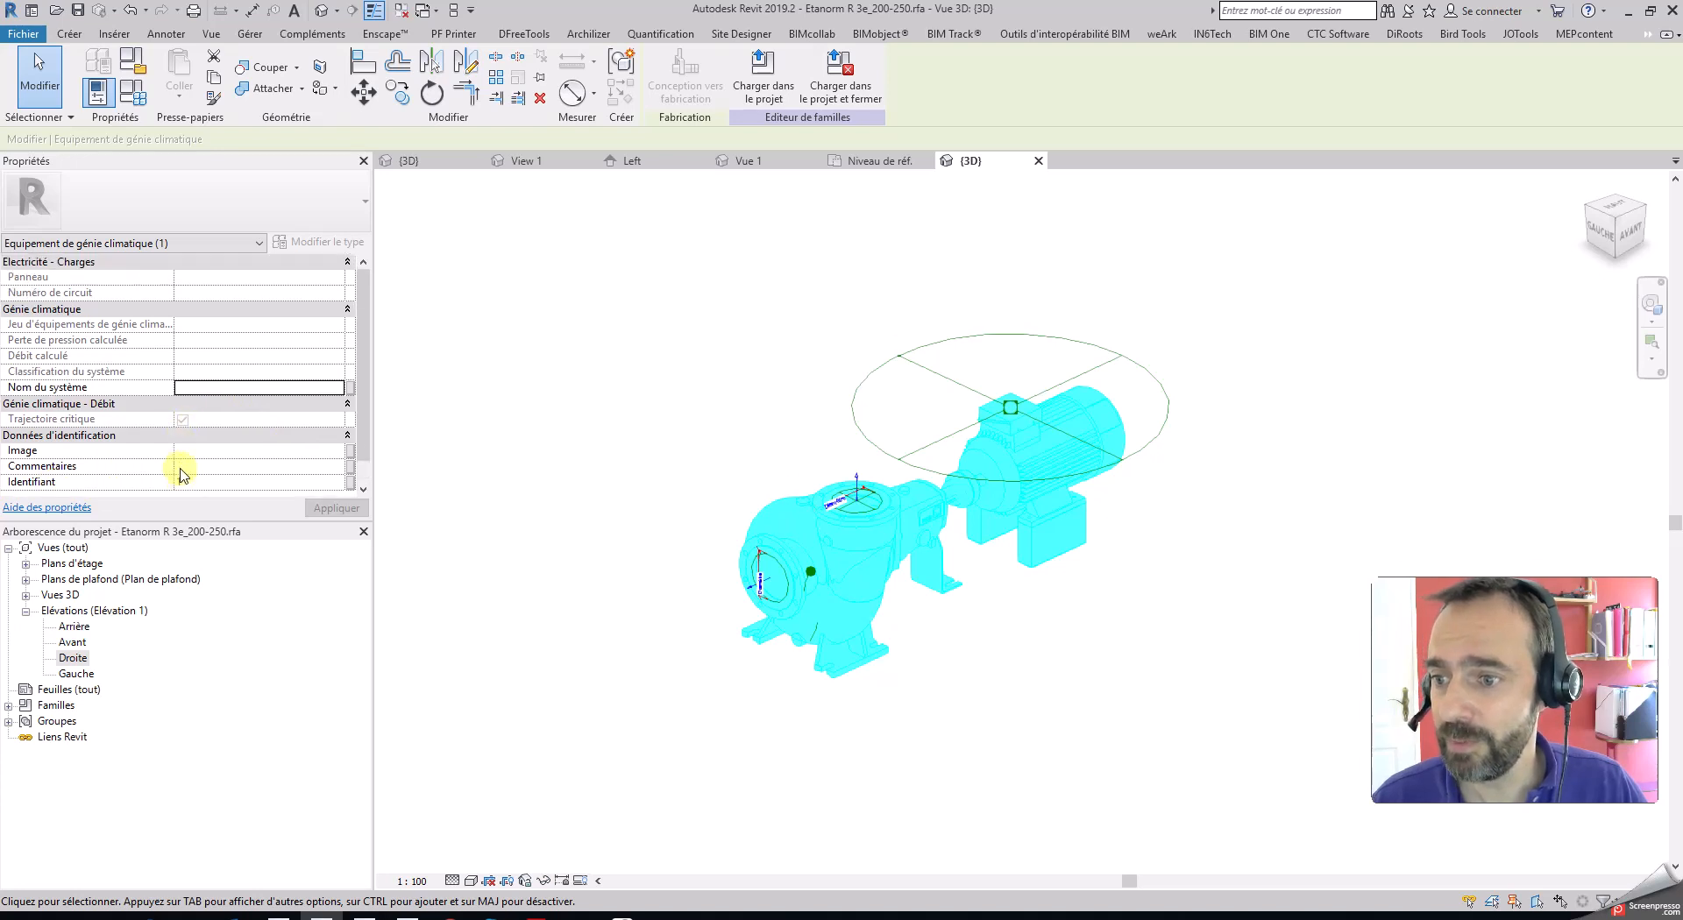
pyautogui.click(624, 448)
pyautogui.scroll(-1, 636, 477)
pyautogui.scroll(-1, 636, 478)
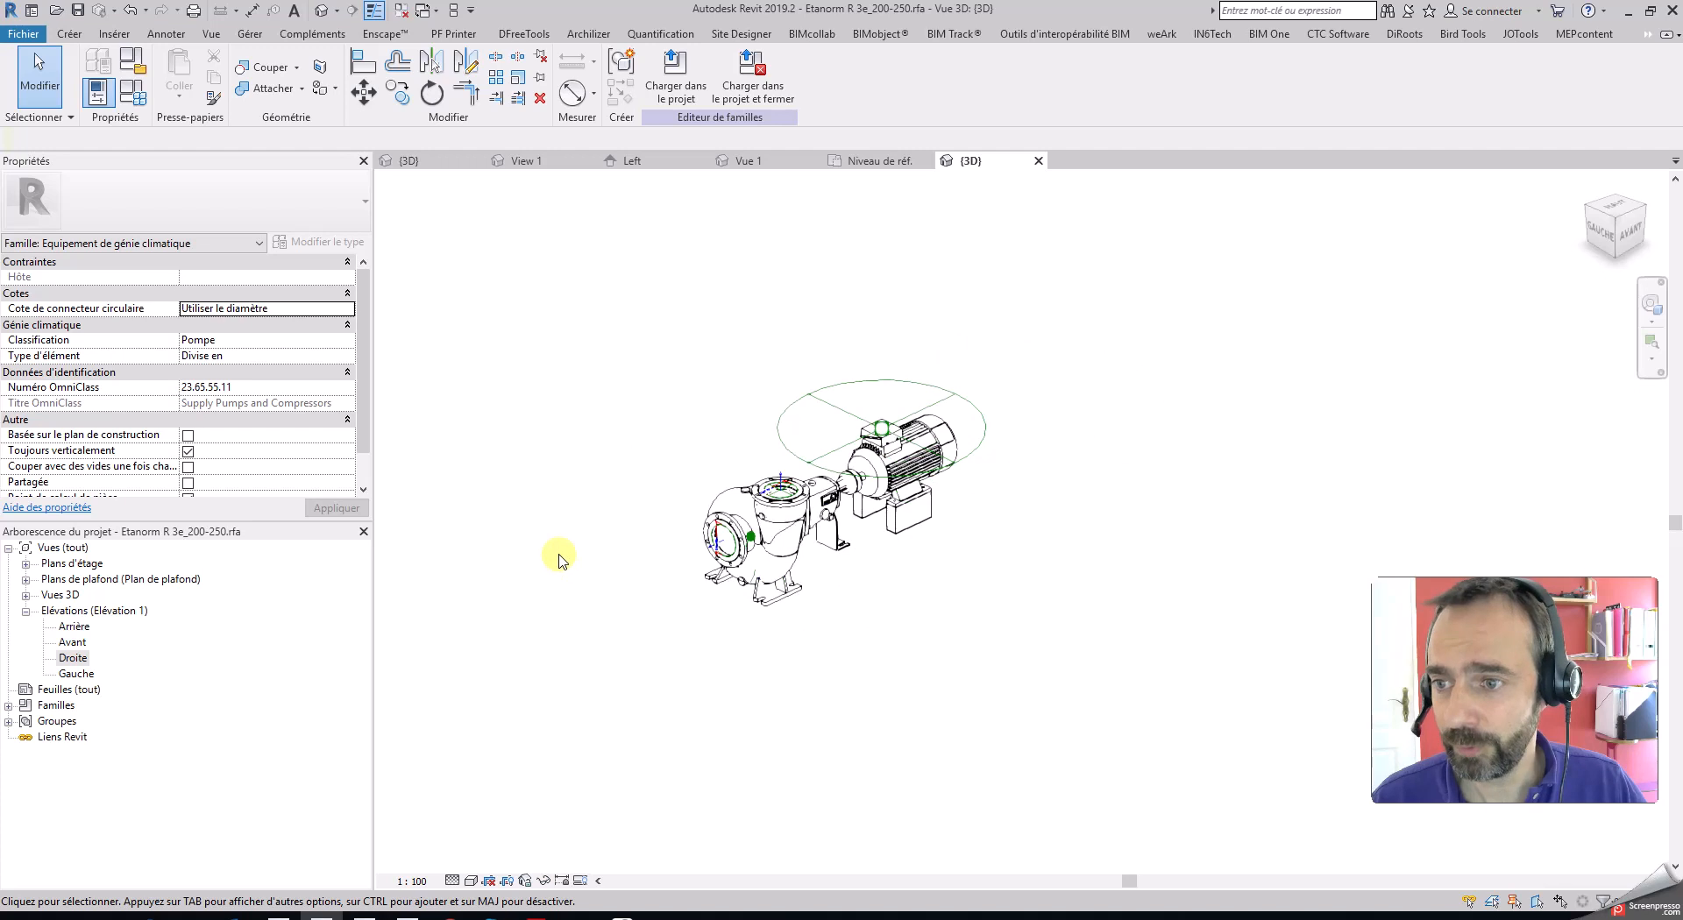
pyautogui.scroll(-1, 929, 601)
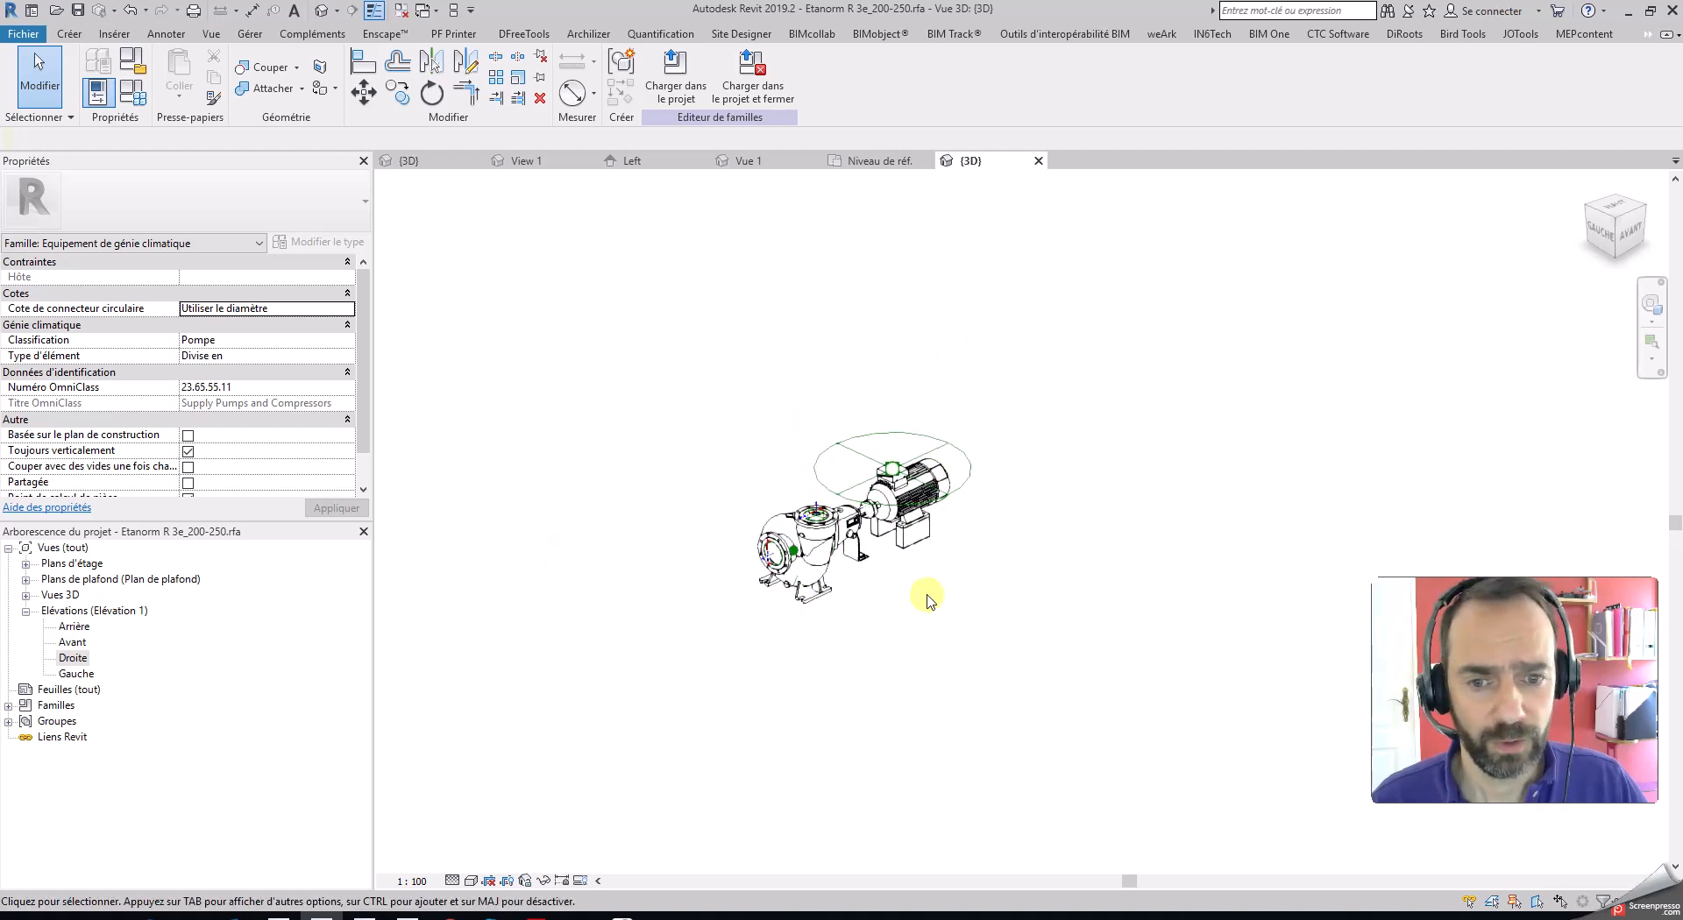
pyautogui.keyDown('shift'); pyautogui.moveTo(924, 589); pyautogui.dragTo(973, 618, button='middle'); pyautogui.keyUp('shift')
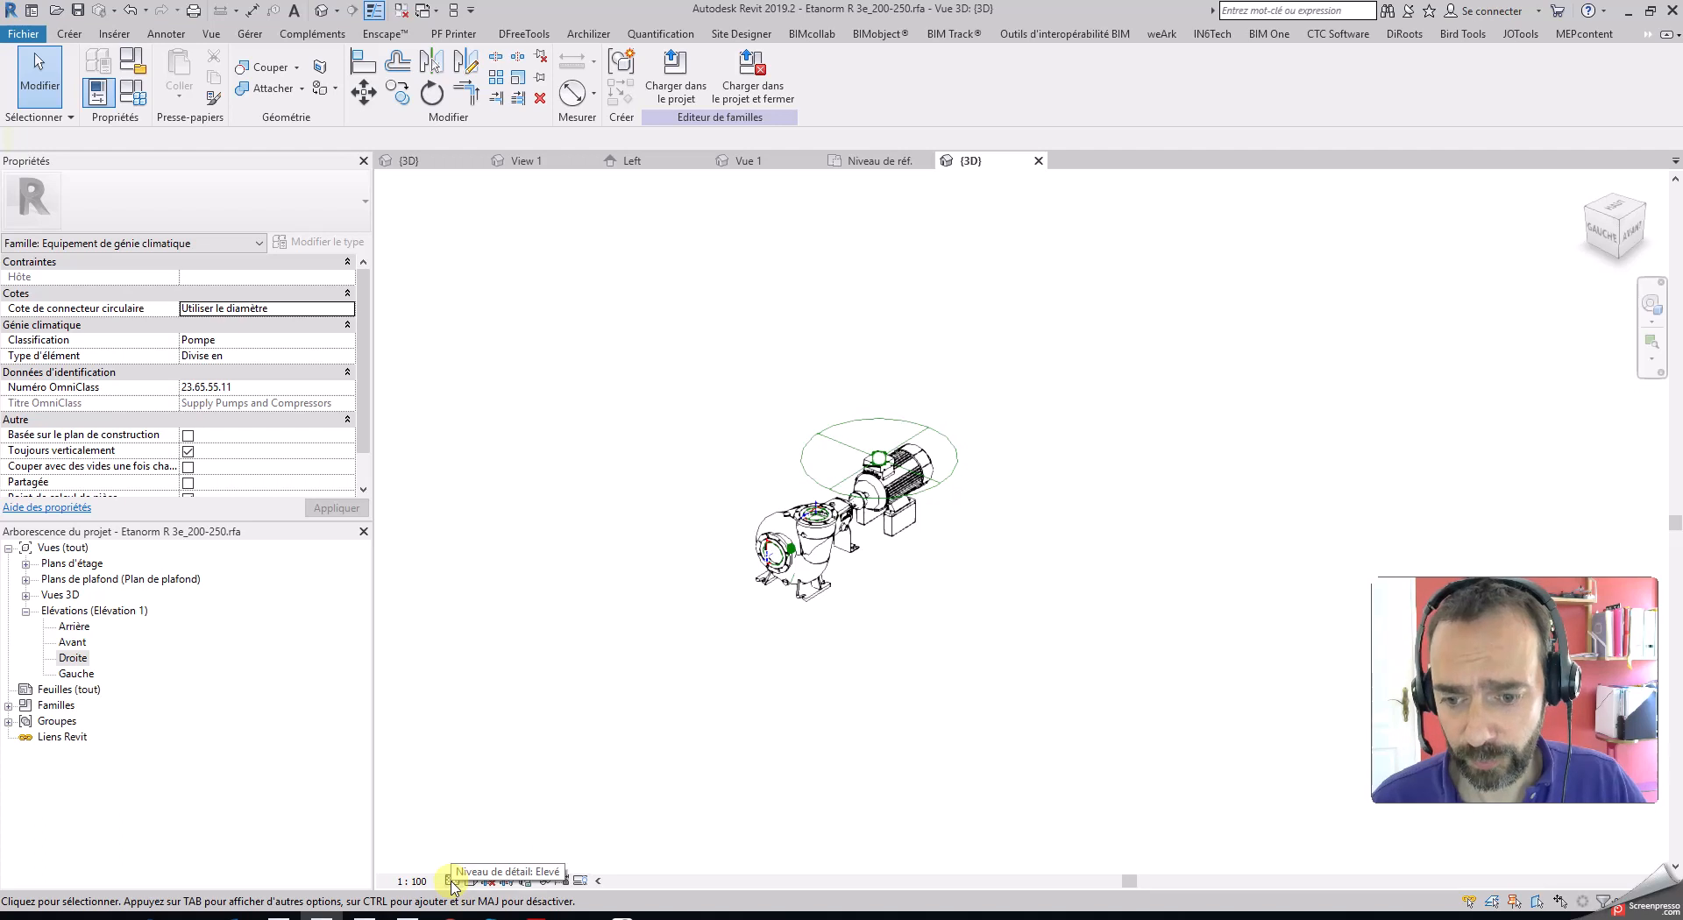
pyautogui.scroll(3, 947, 646)
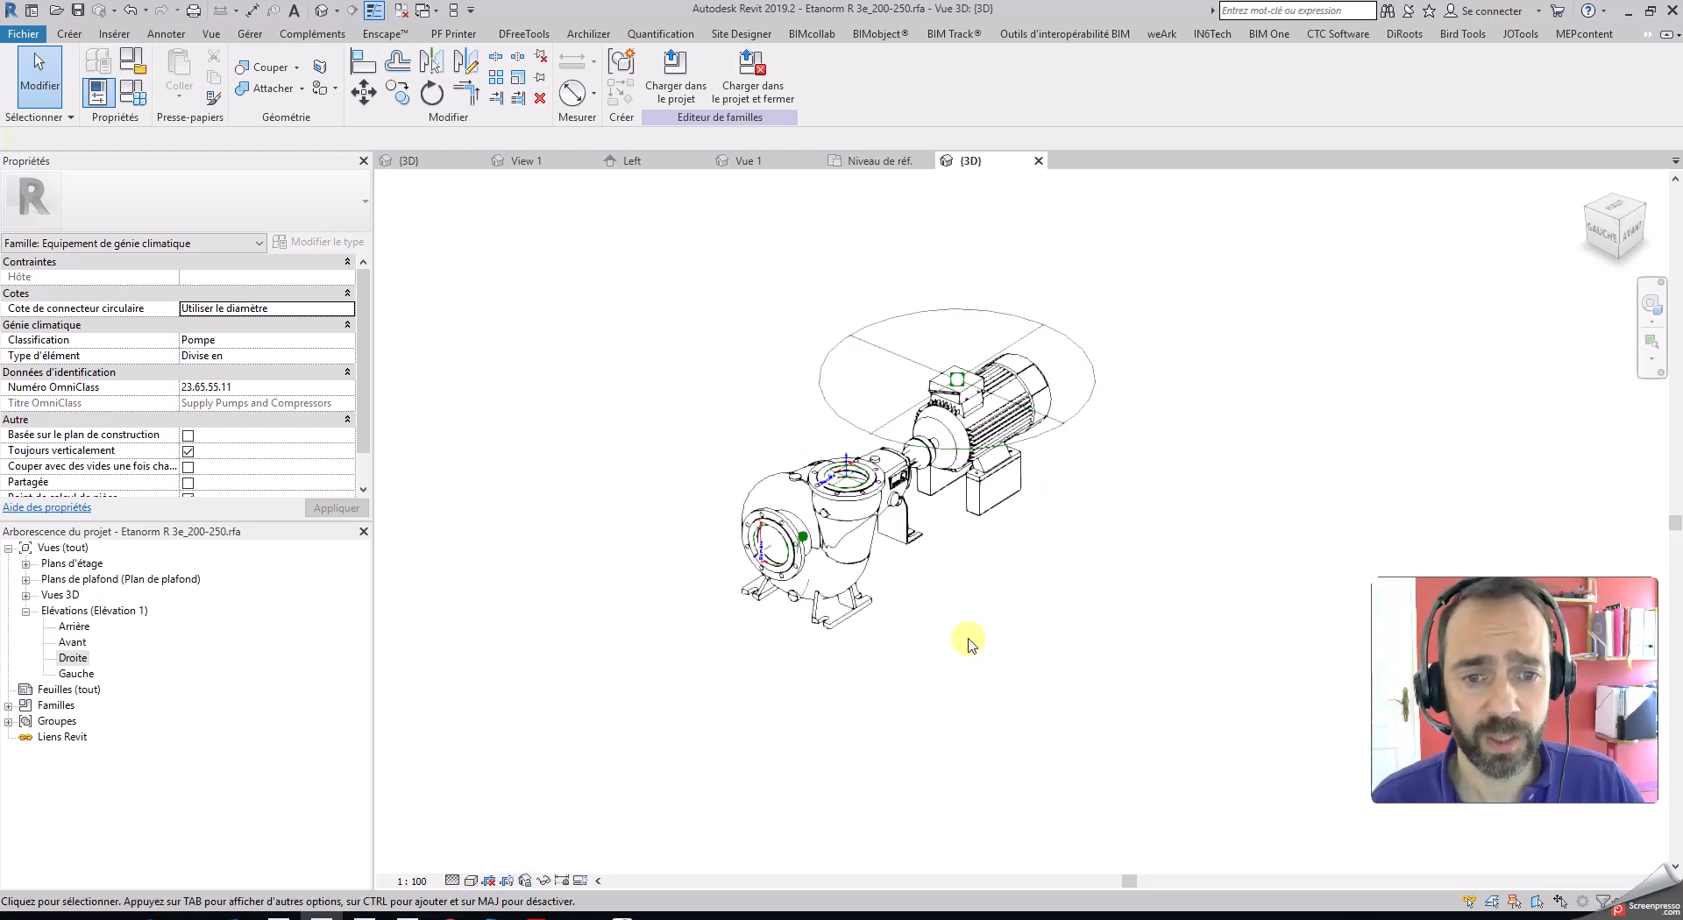
pyautogui.keyDown('shift'); pyautogui.moveTo(1050, 579); pyautogui.dragTo(999, 599, button='middle'); pyautogui.keyUp('shift')
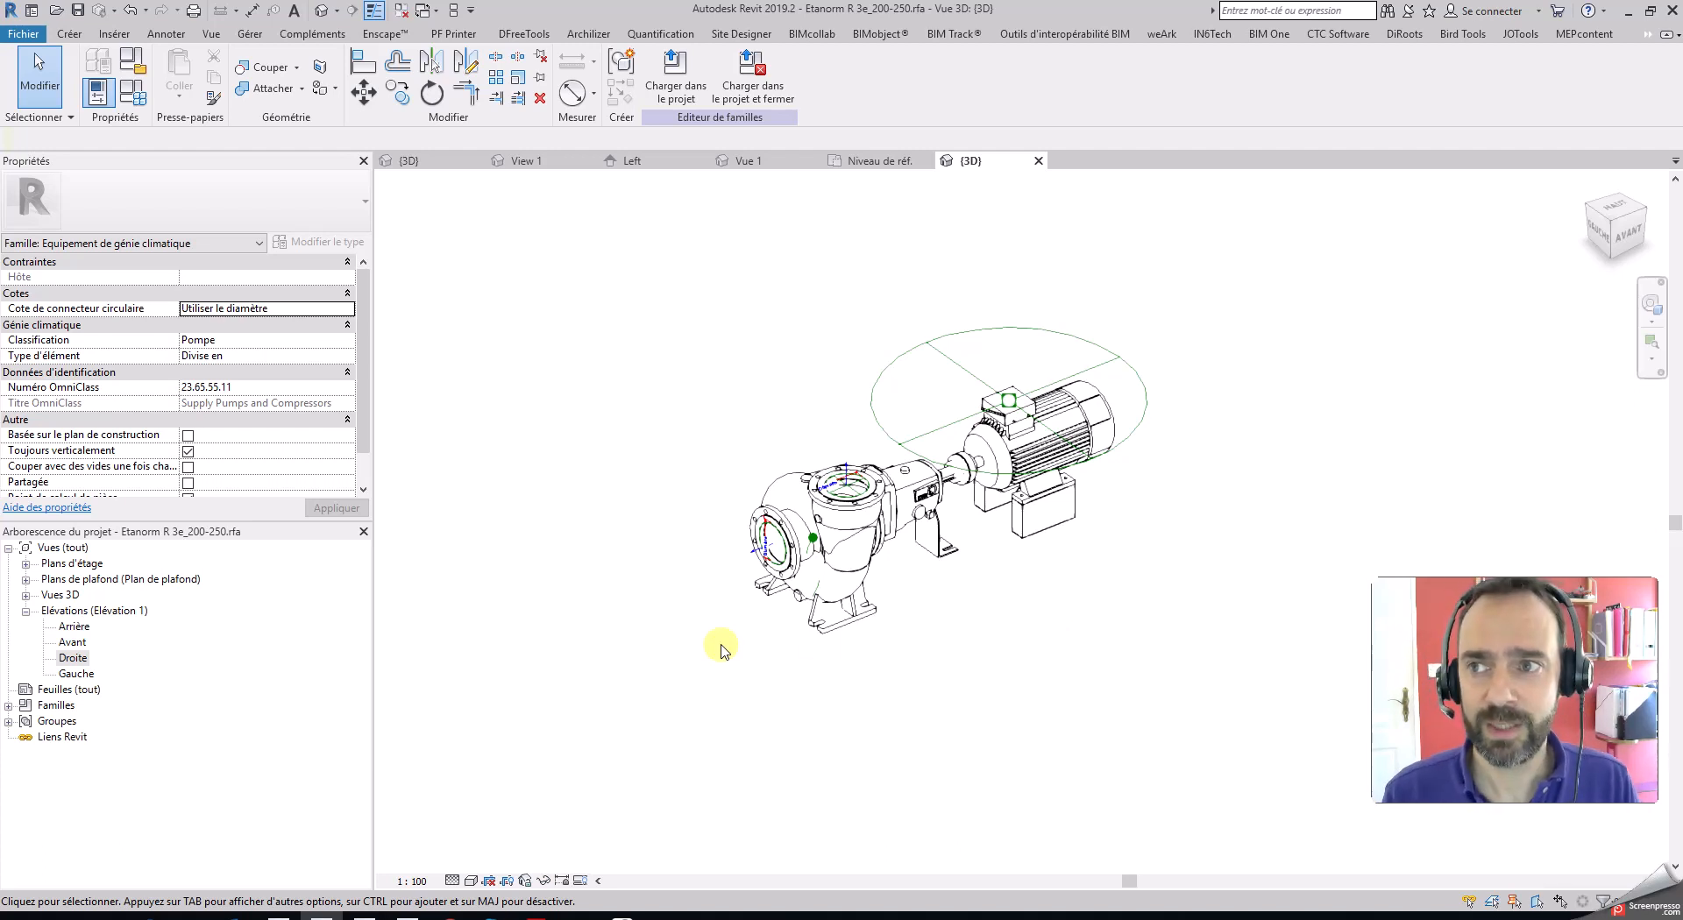
# - Load the saved family into Centrale energie AMP-CVC-PRO.rvt and close it, replacing the existing version and its parameter values
pyautogui.click(752, 77)
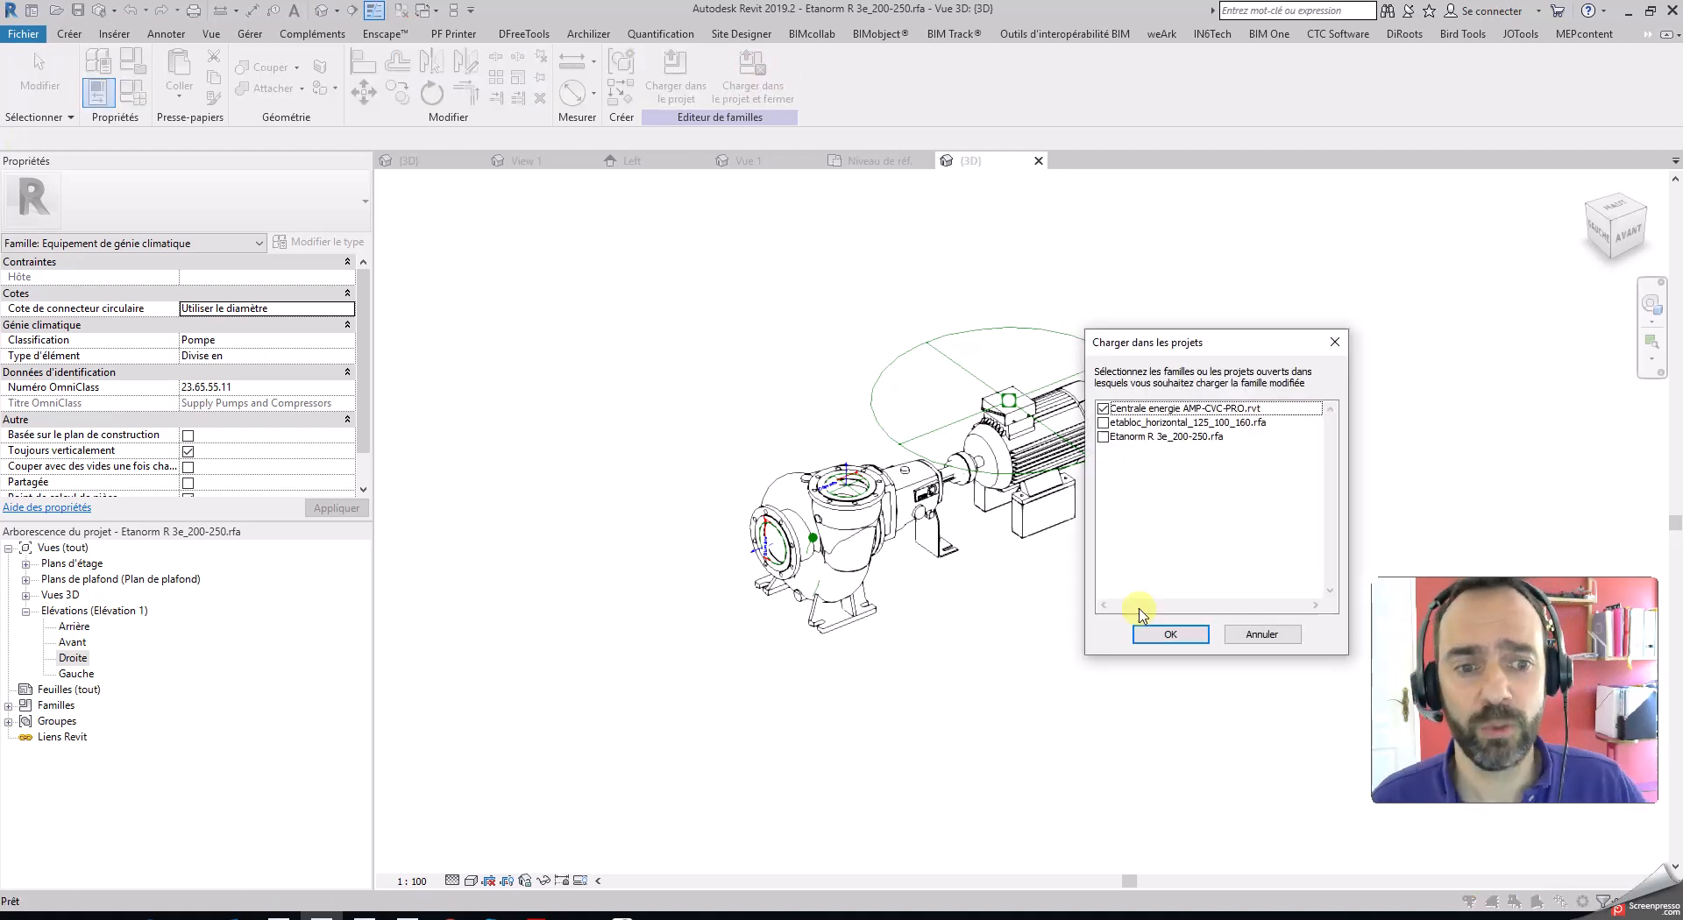
pyautogui.click(1172, 635)
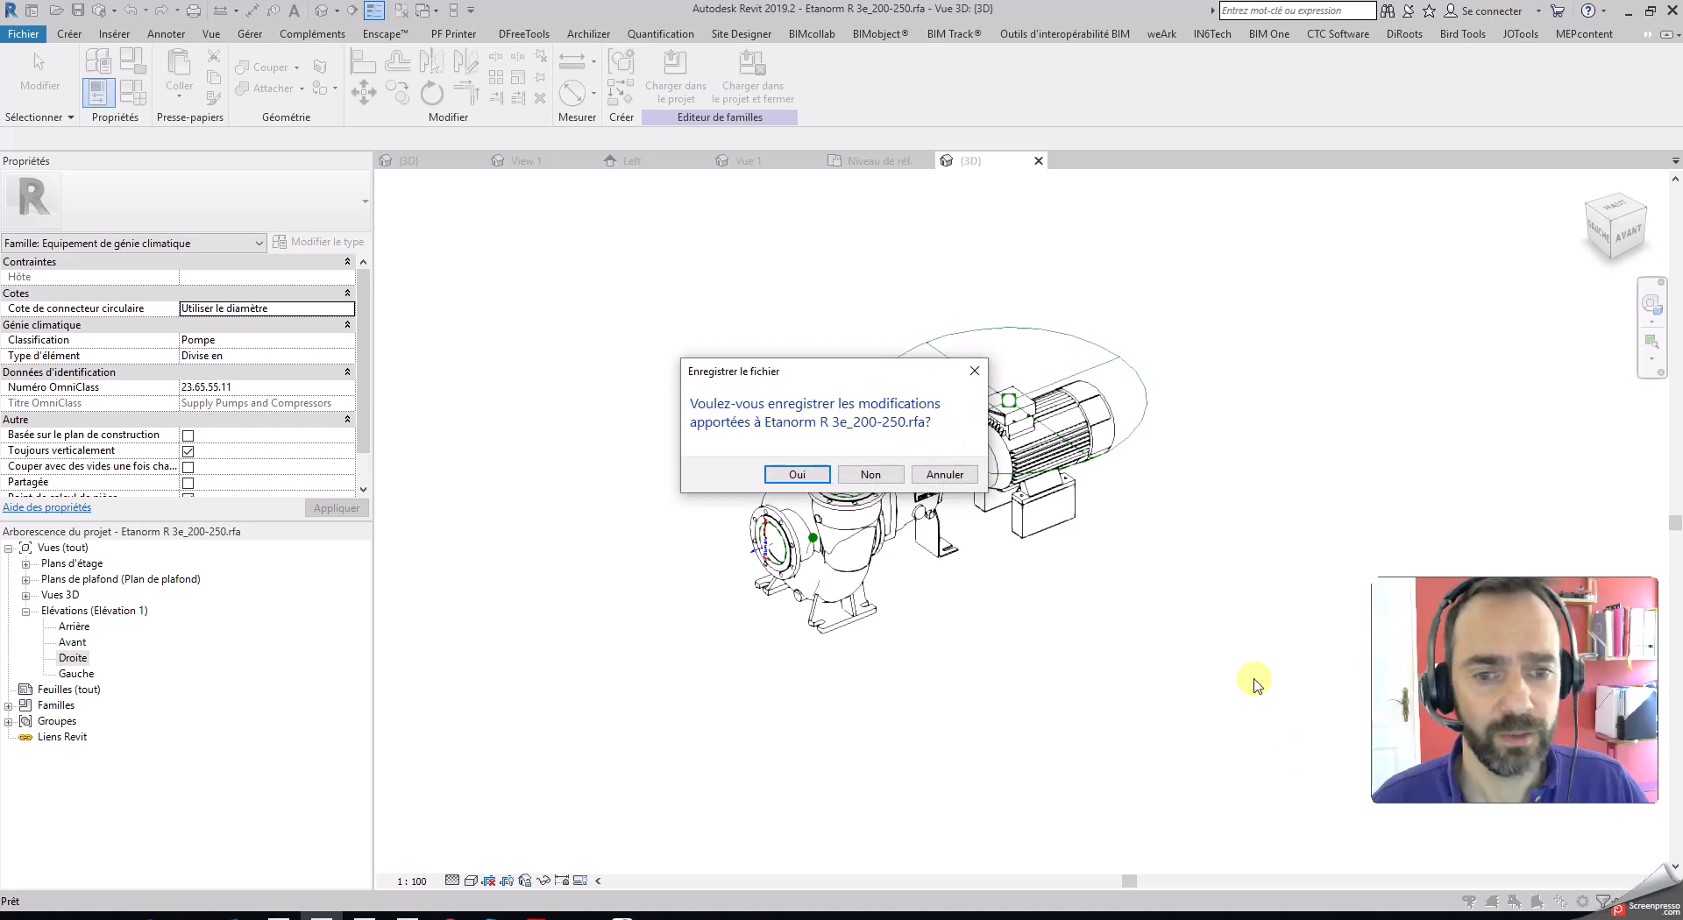
pyautogui.click(792, 474)
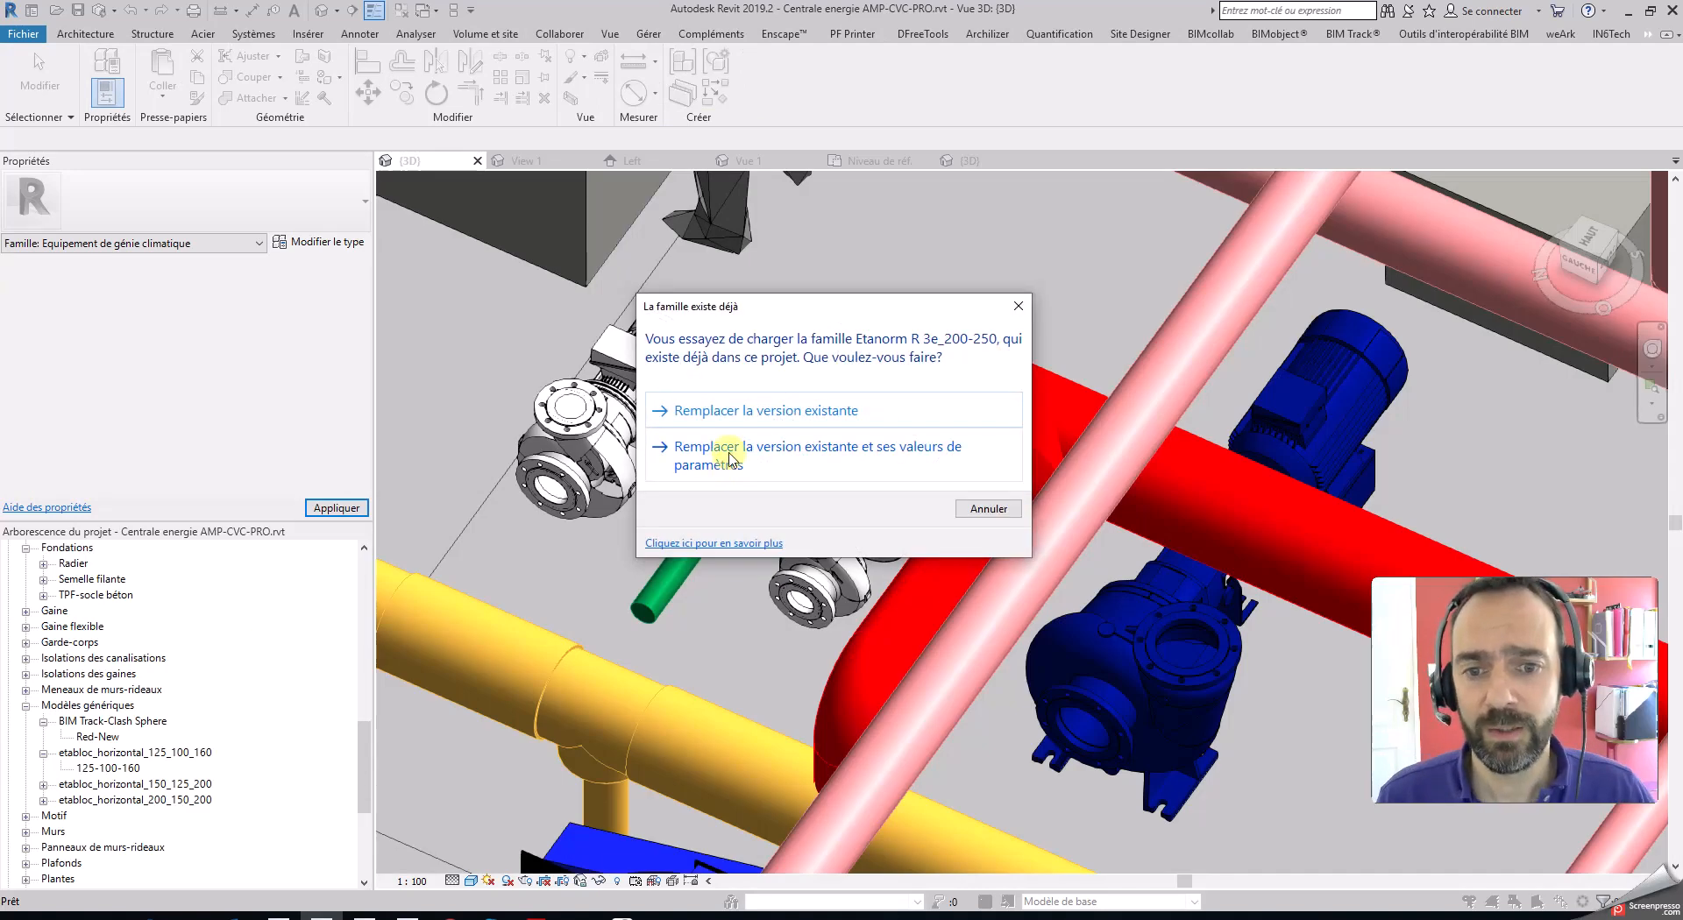
pyautogui.click(727, 473)
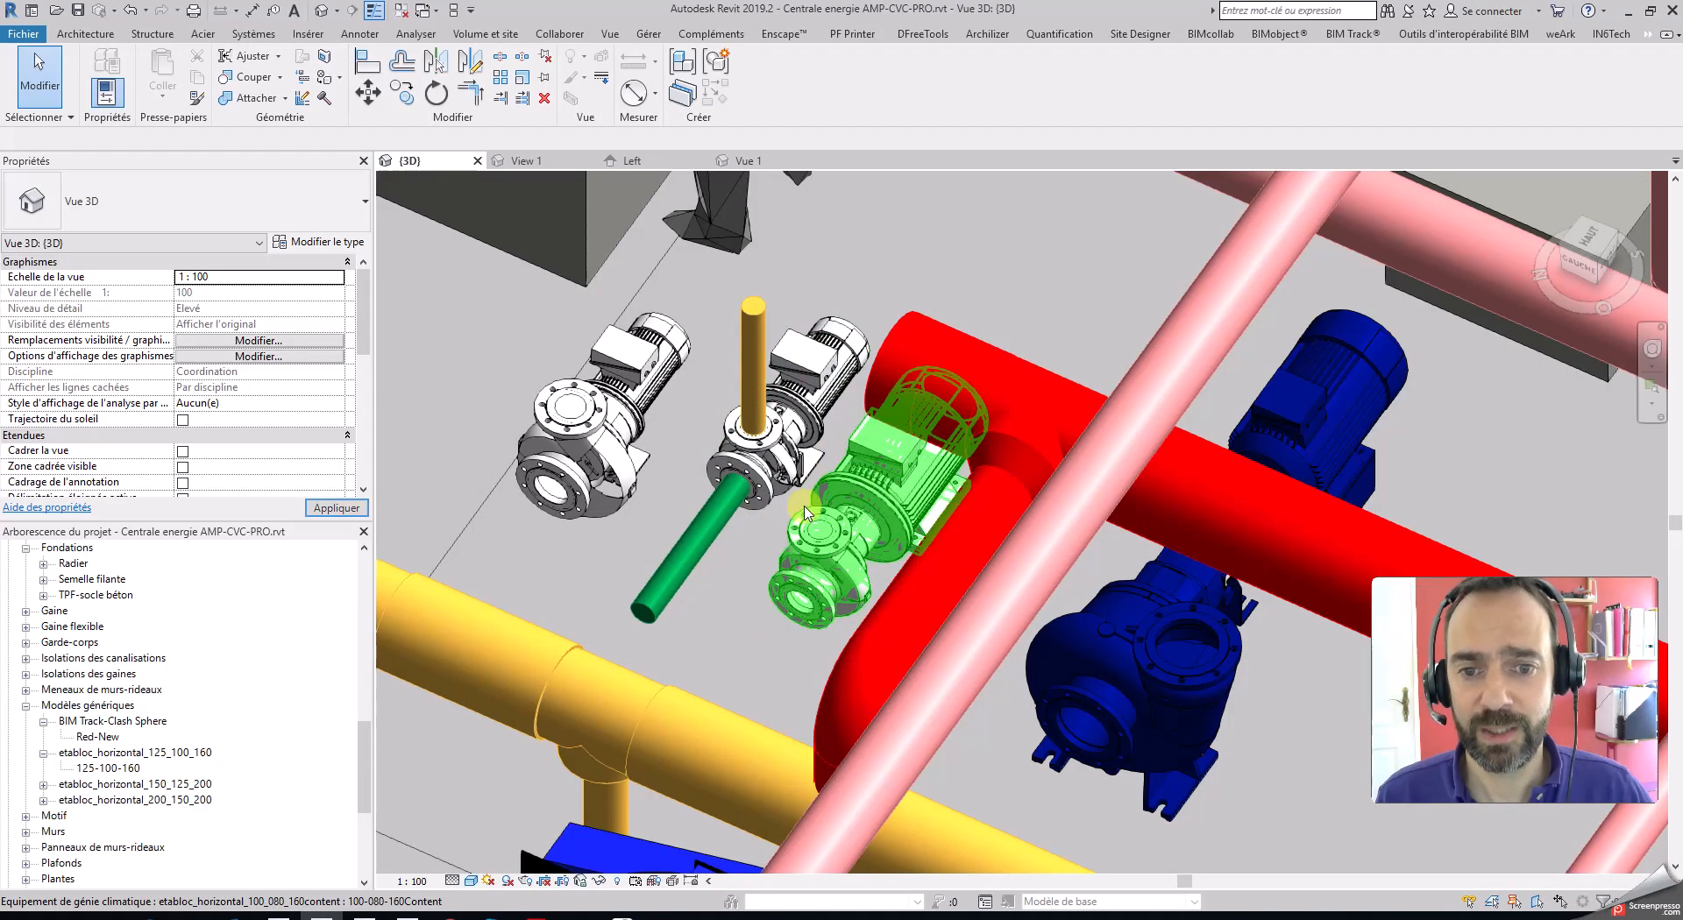
# - Draw a vertical 200 mm pipe from the Etanorm pump's upper outlet connector, using a central offset of 1500 mm
pyautogui.click(611, 397)
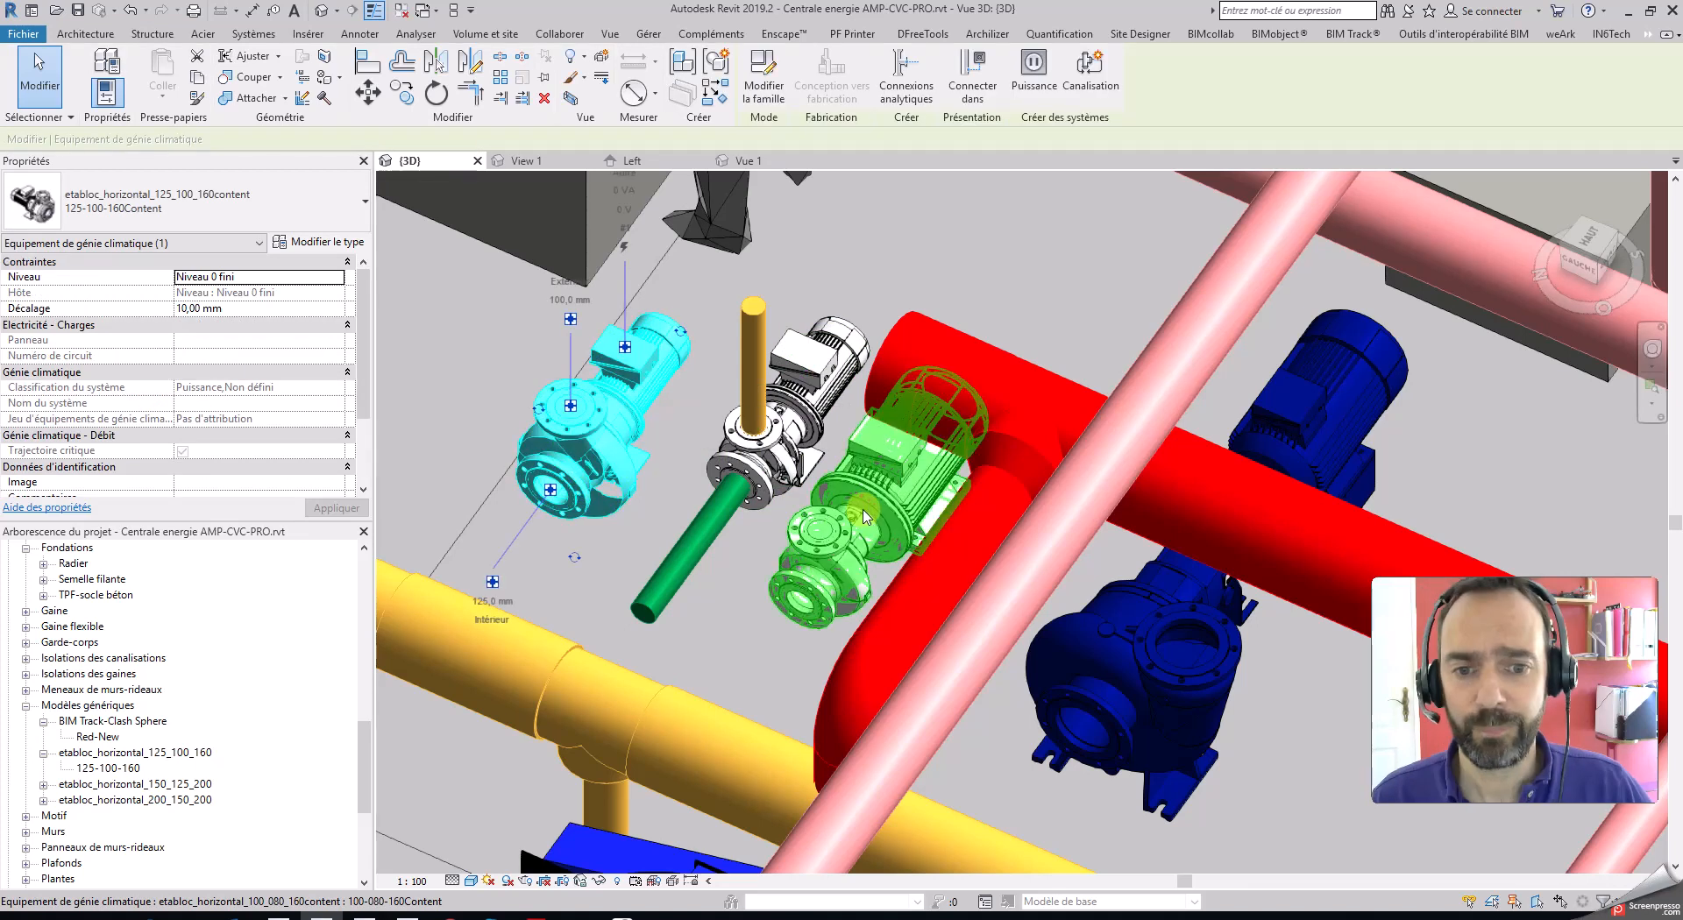
pyautogui.click(1185, 615)
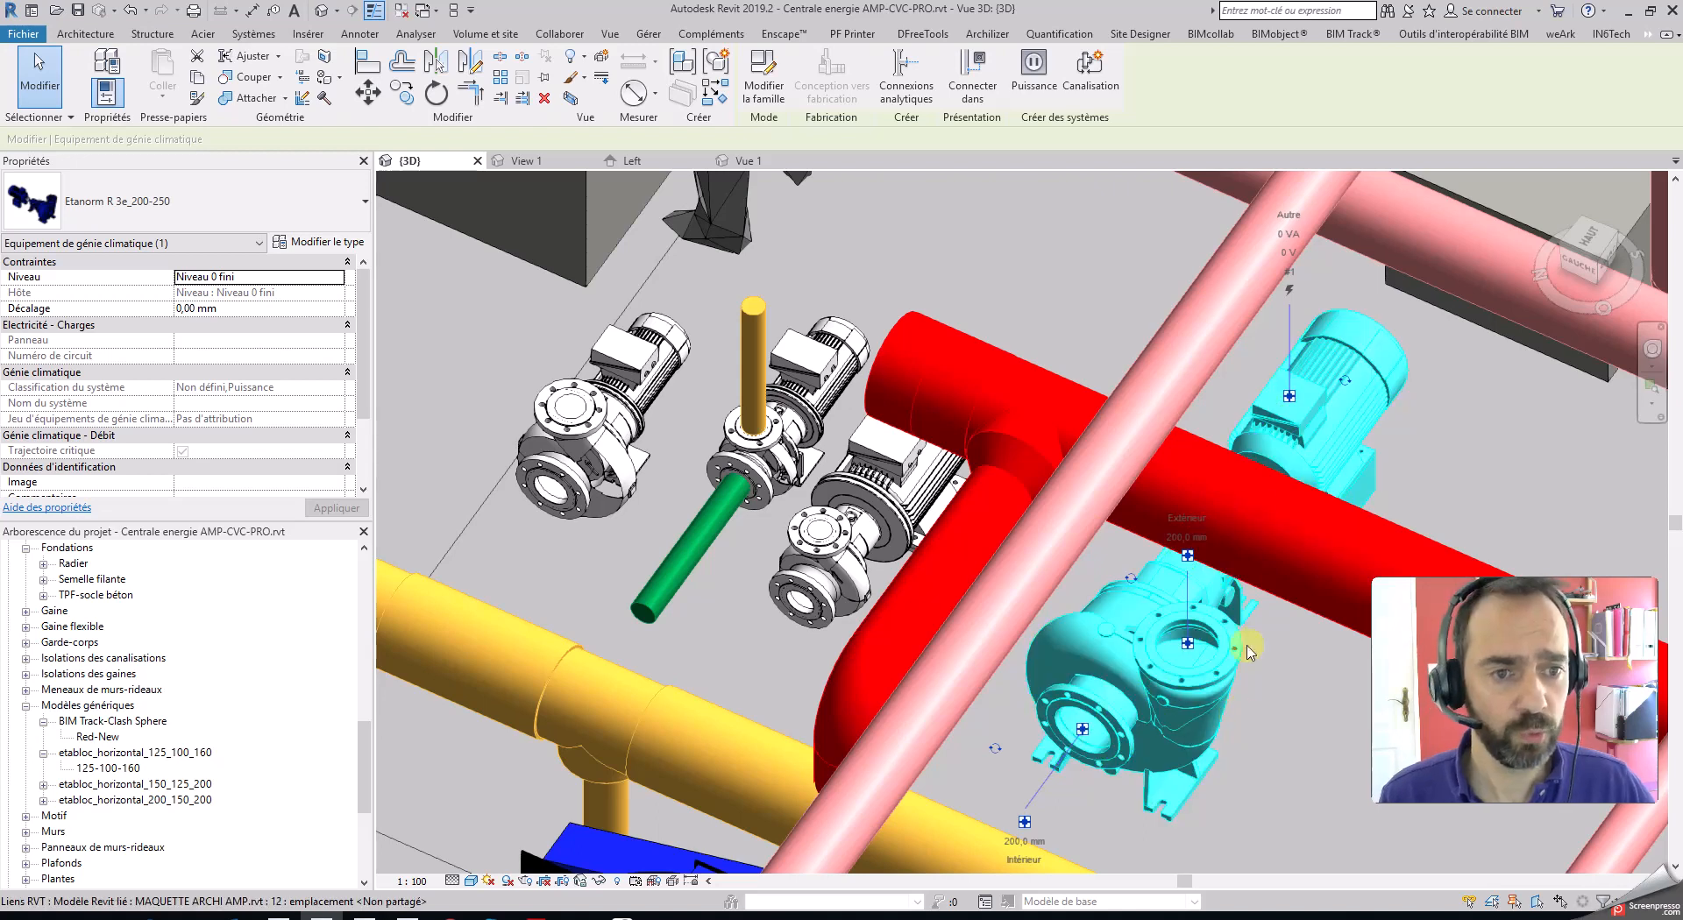
pyautogui.click(1187, 557)
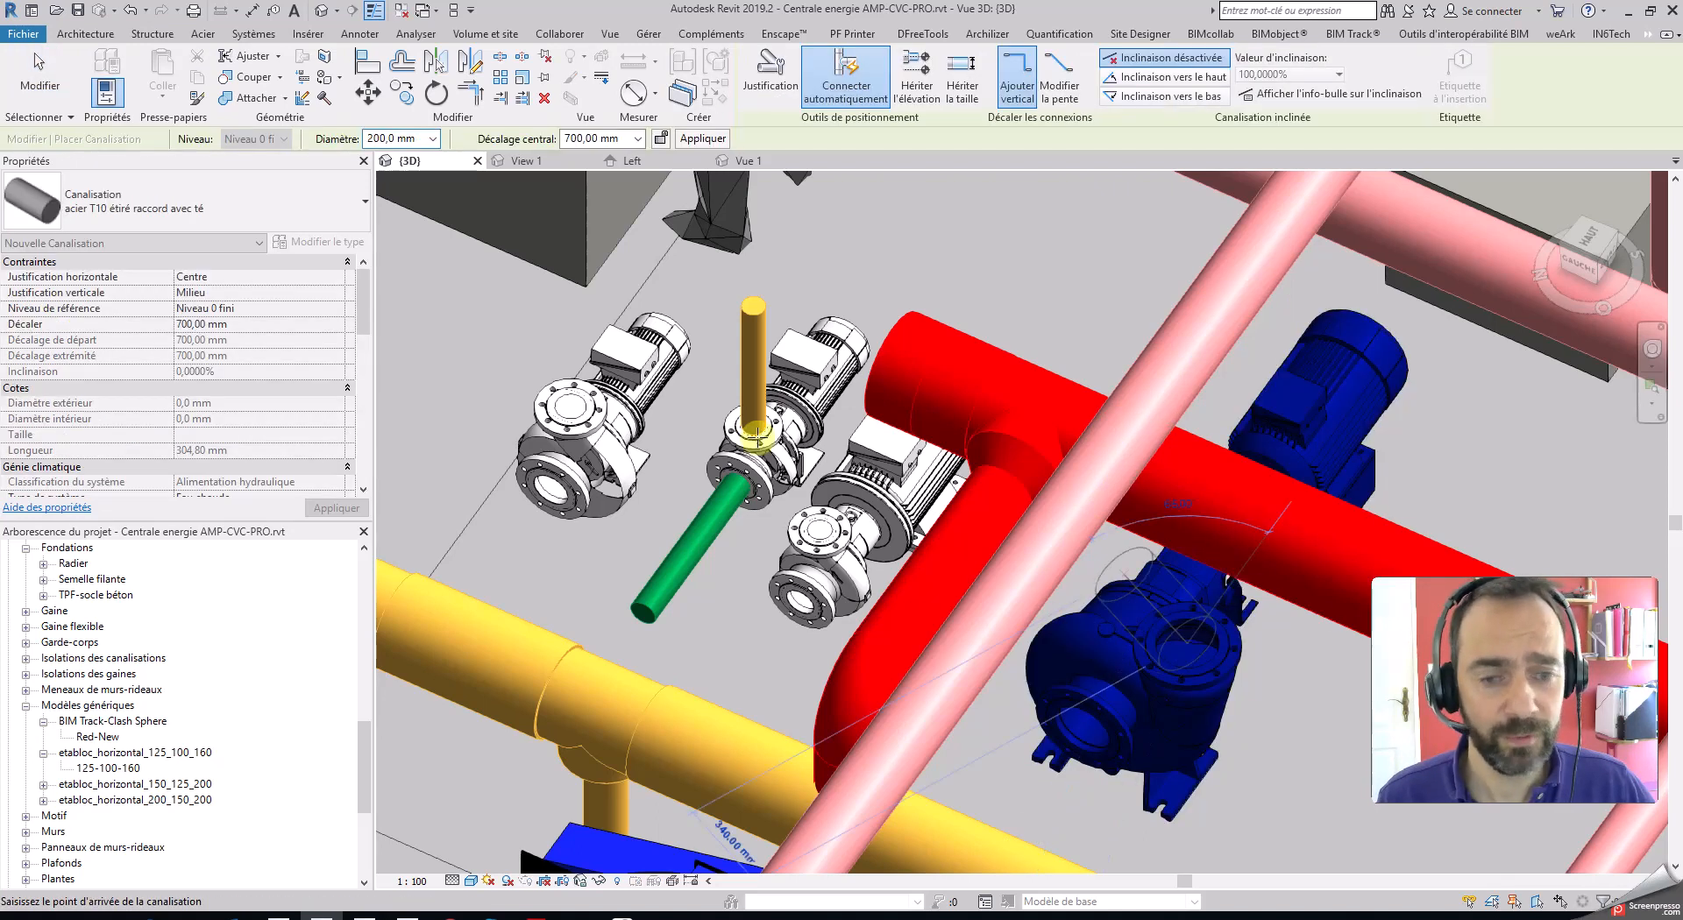
pyautogui.click(603, 138)
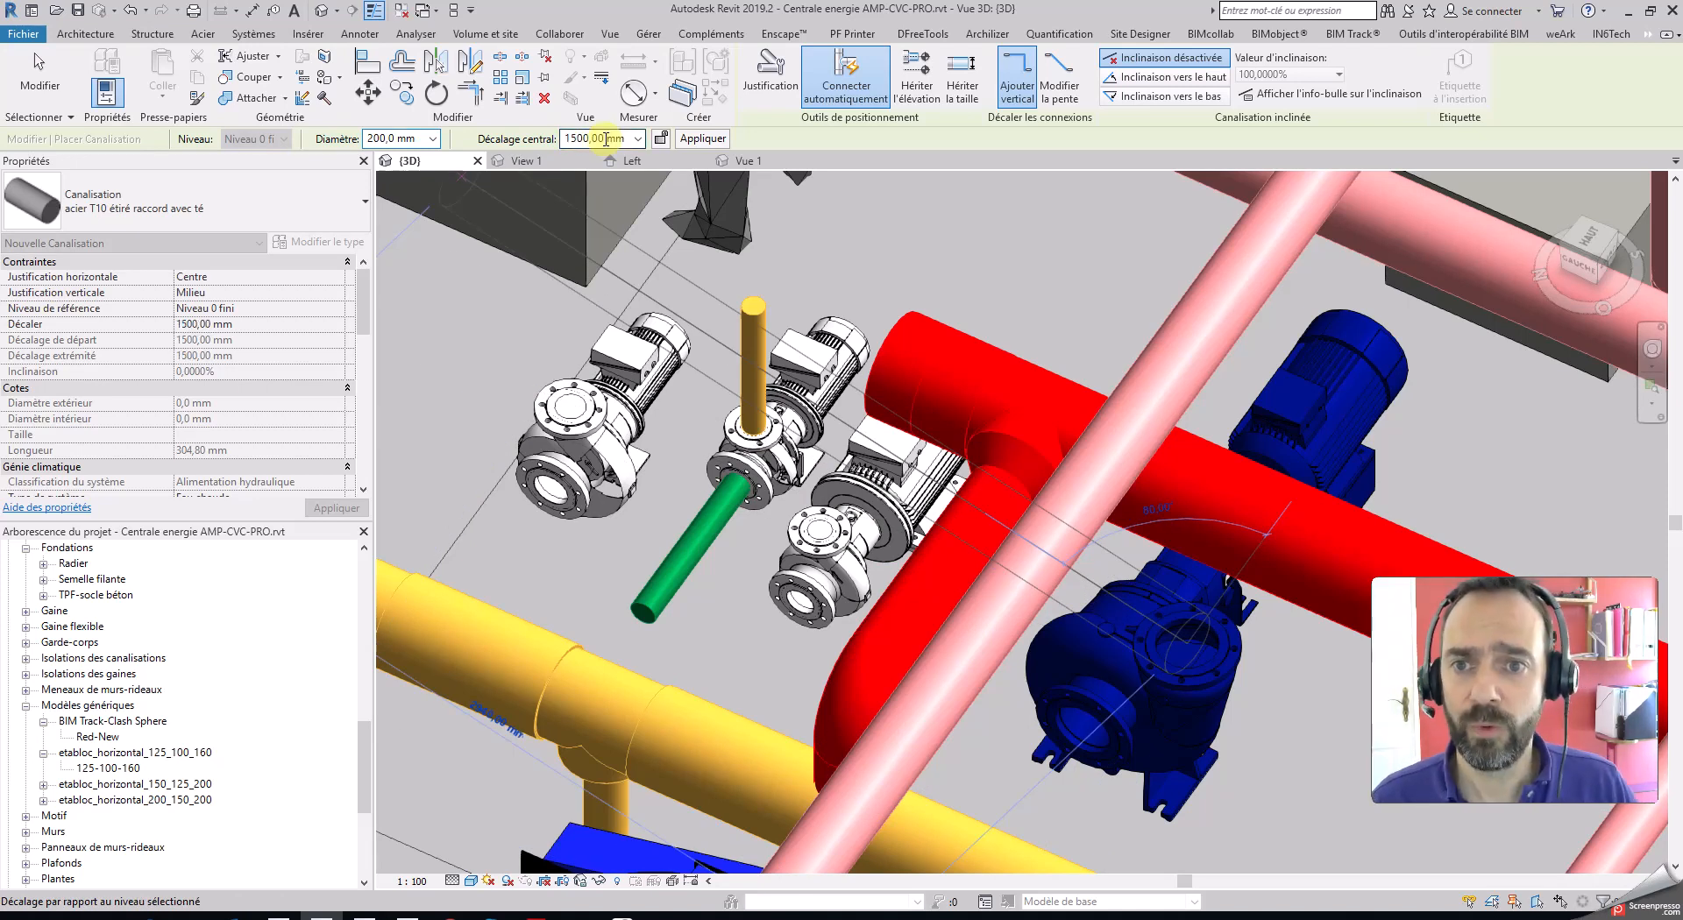
pyautogui.click(703, 139)
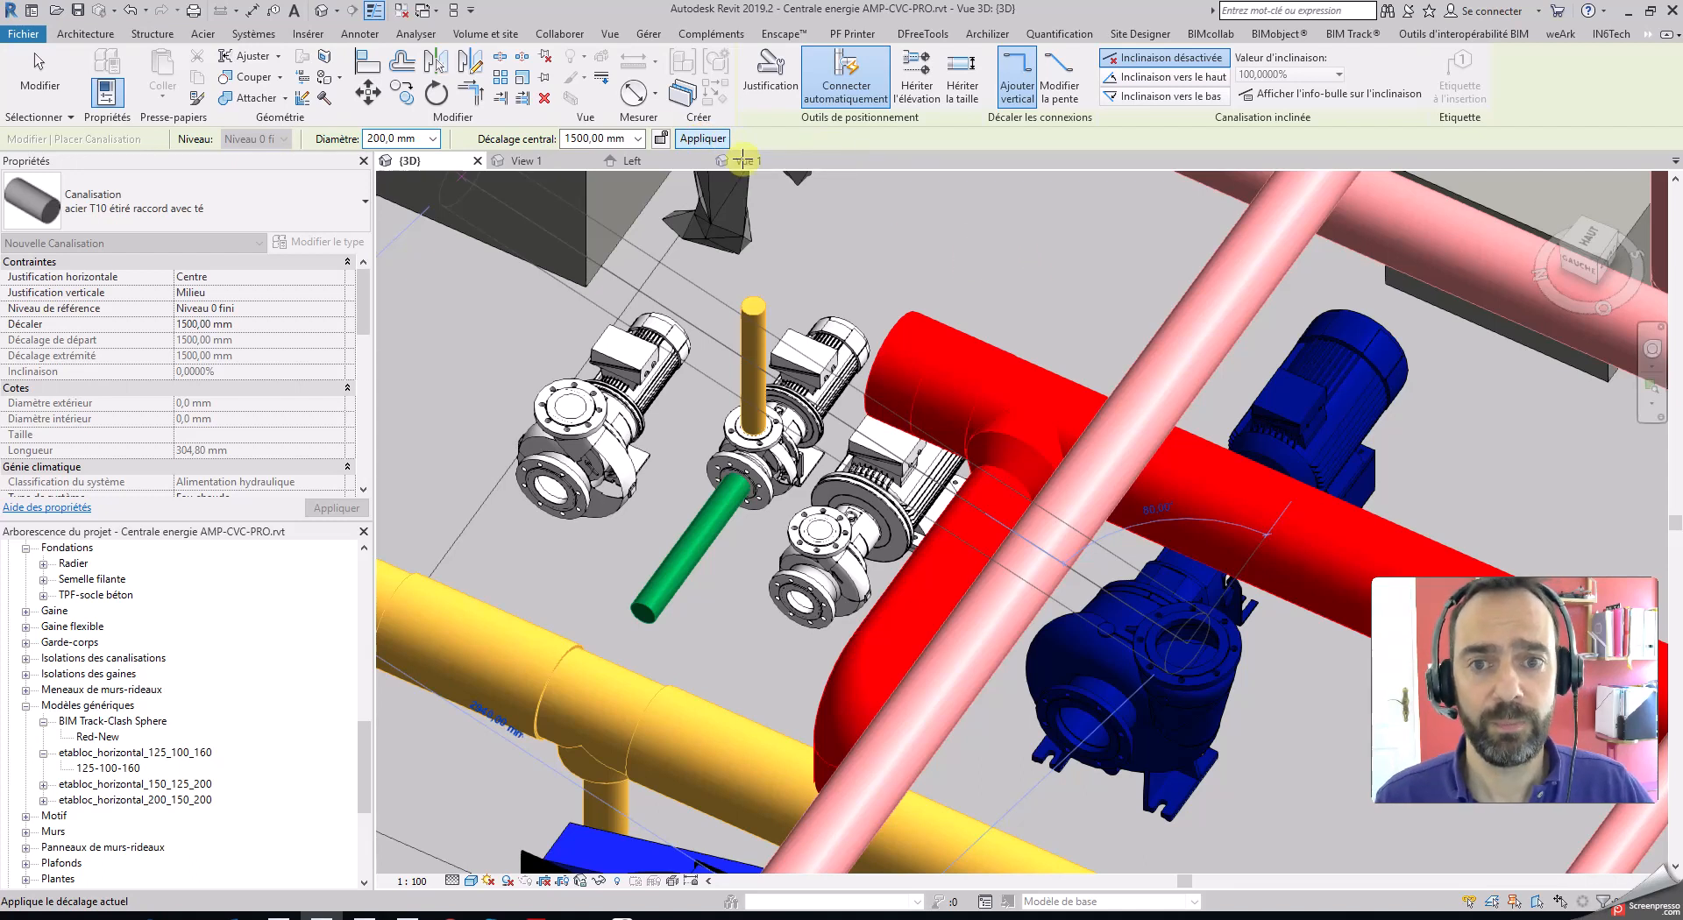
pyautogui.click(703, 139)
pyautogui.press('Escape')
pyautogui.press('Escape')
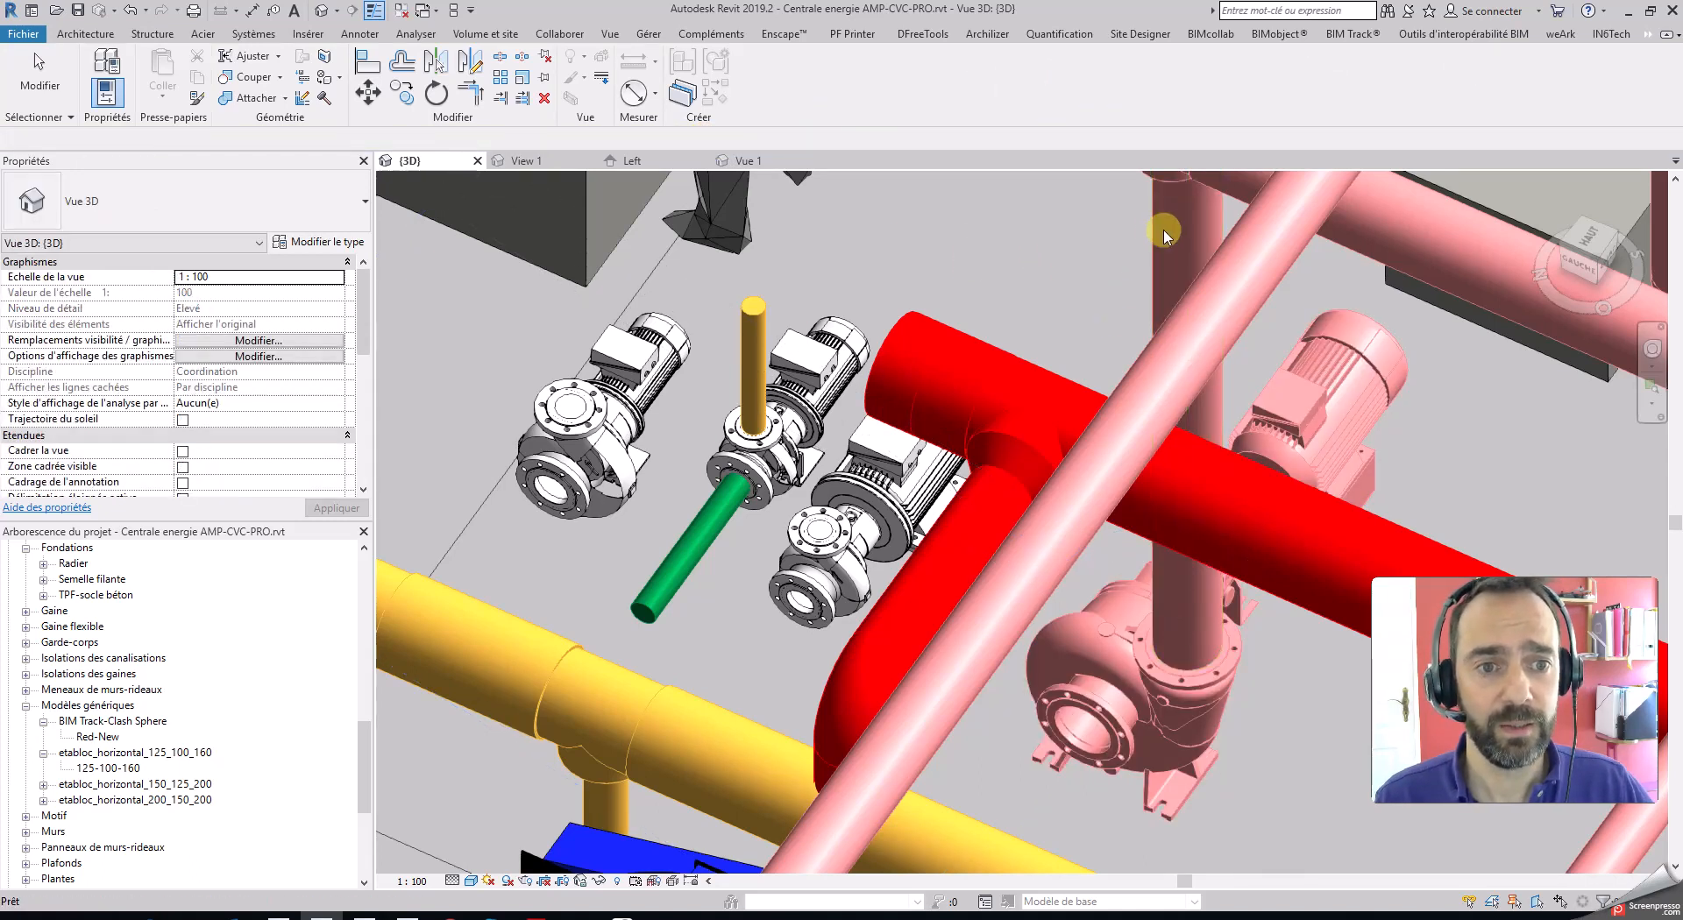
# - Select the new vertical pipe on the pump outlet and check its system type
pyautogui.click(1170, 235)
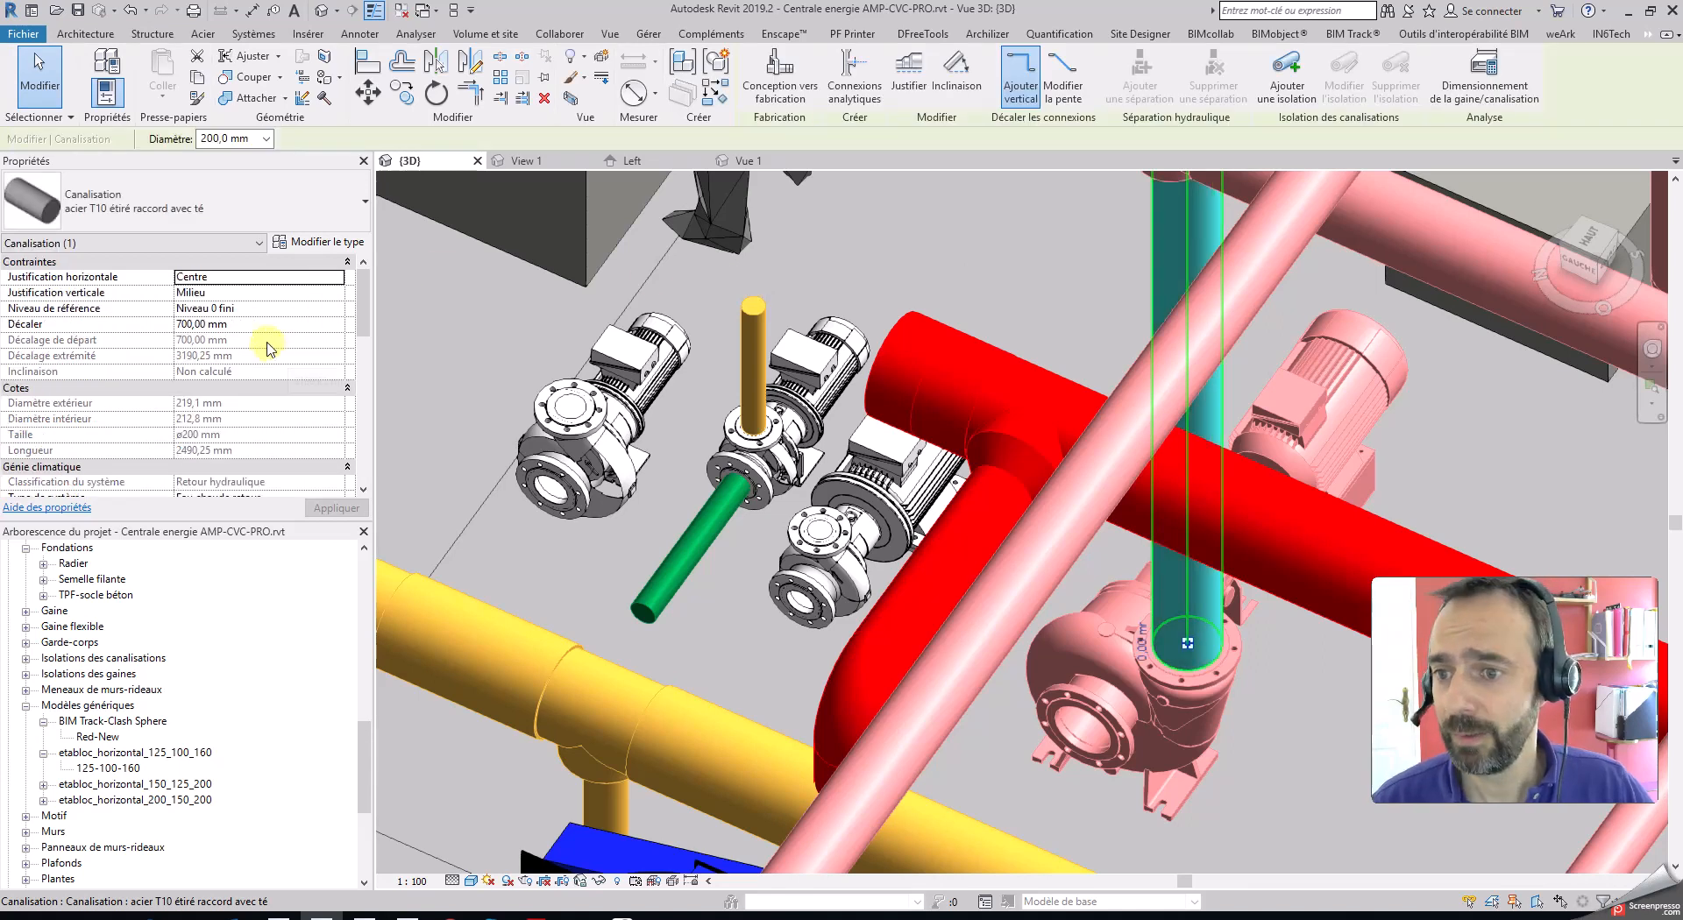
pyautogui.scroll(-3, 267, 412)
pyautogui.click(281, 423)
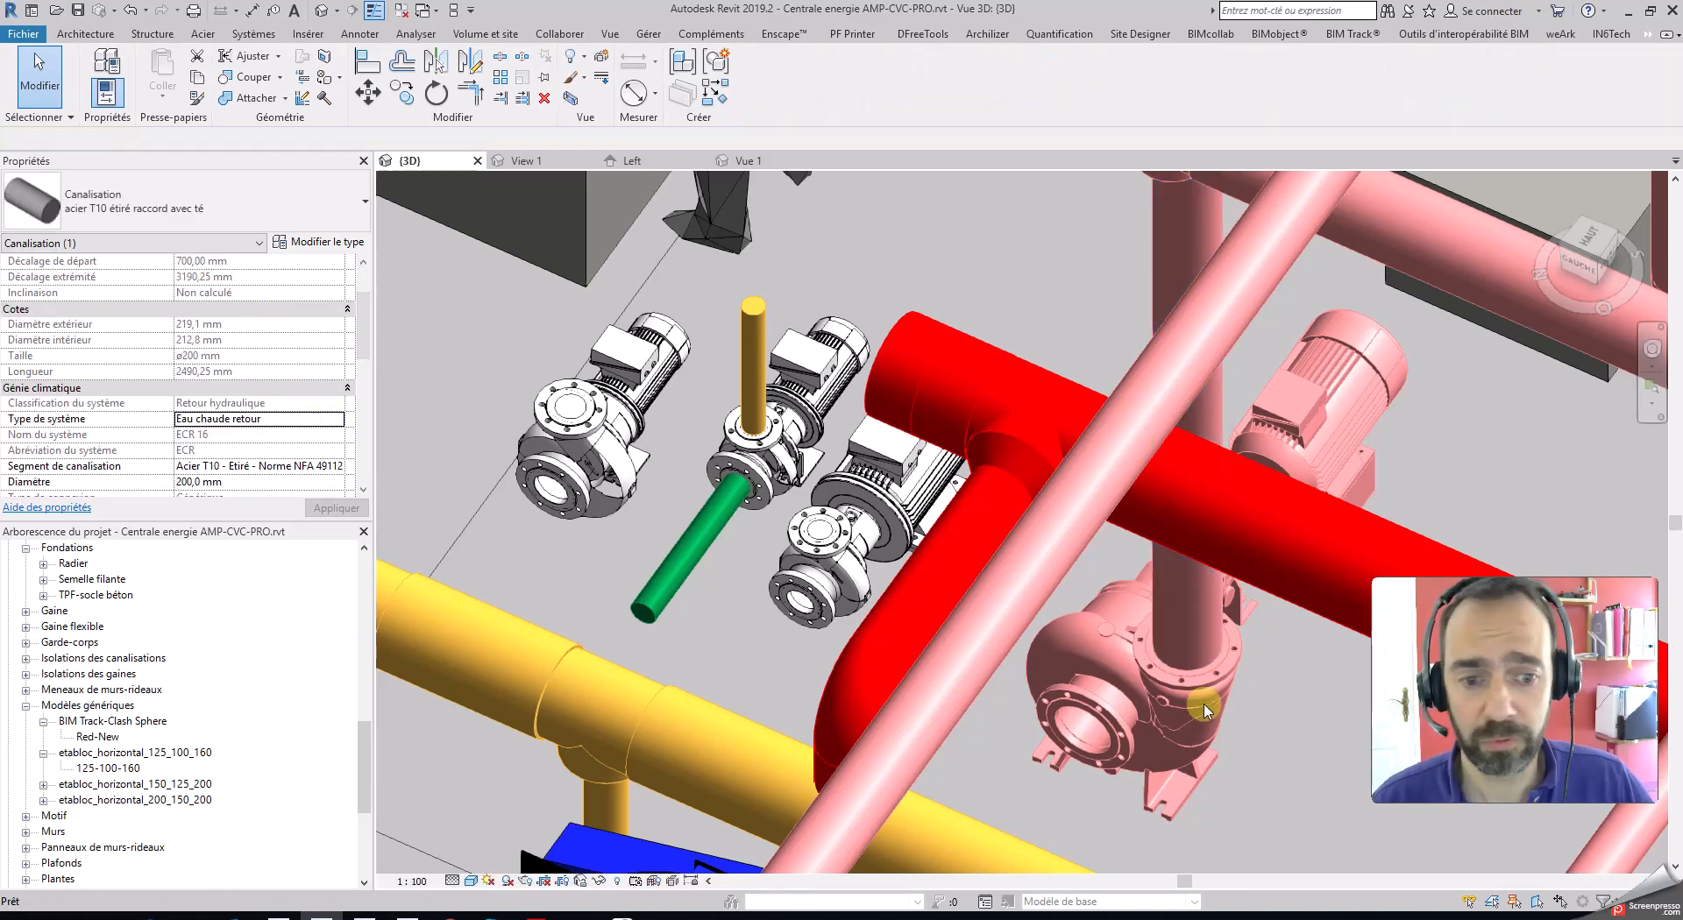
# - Draw a horizontal 200 mm pipe about 440 mm long from the pump's side inlet connector
pyautogui.click(1117, 713)
pyautogui.click(1118, 719)
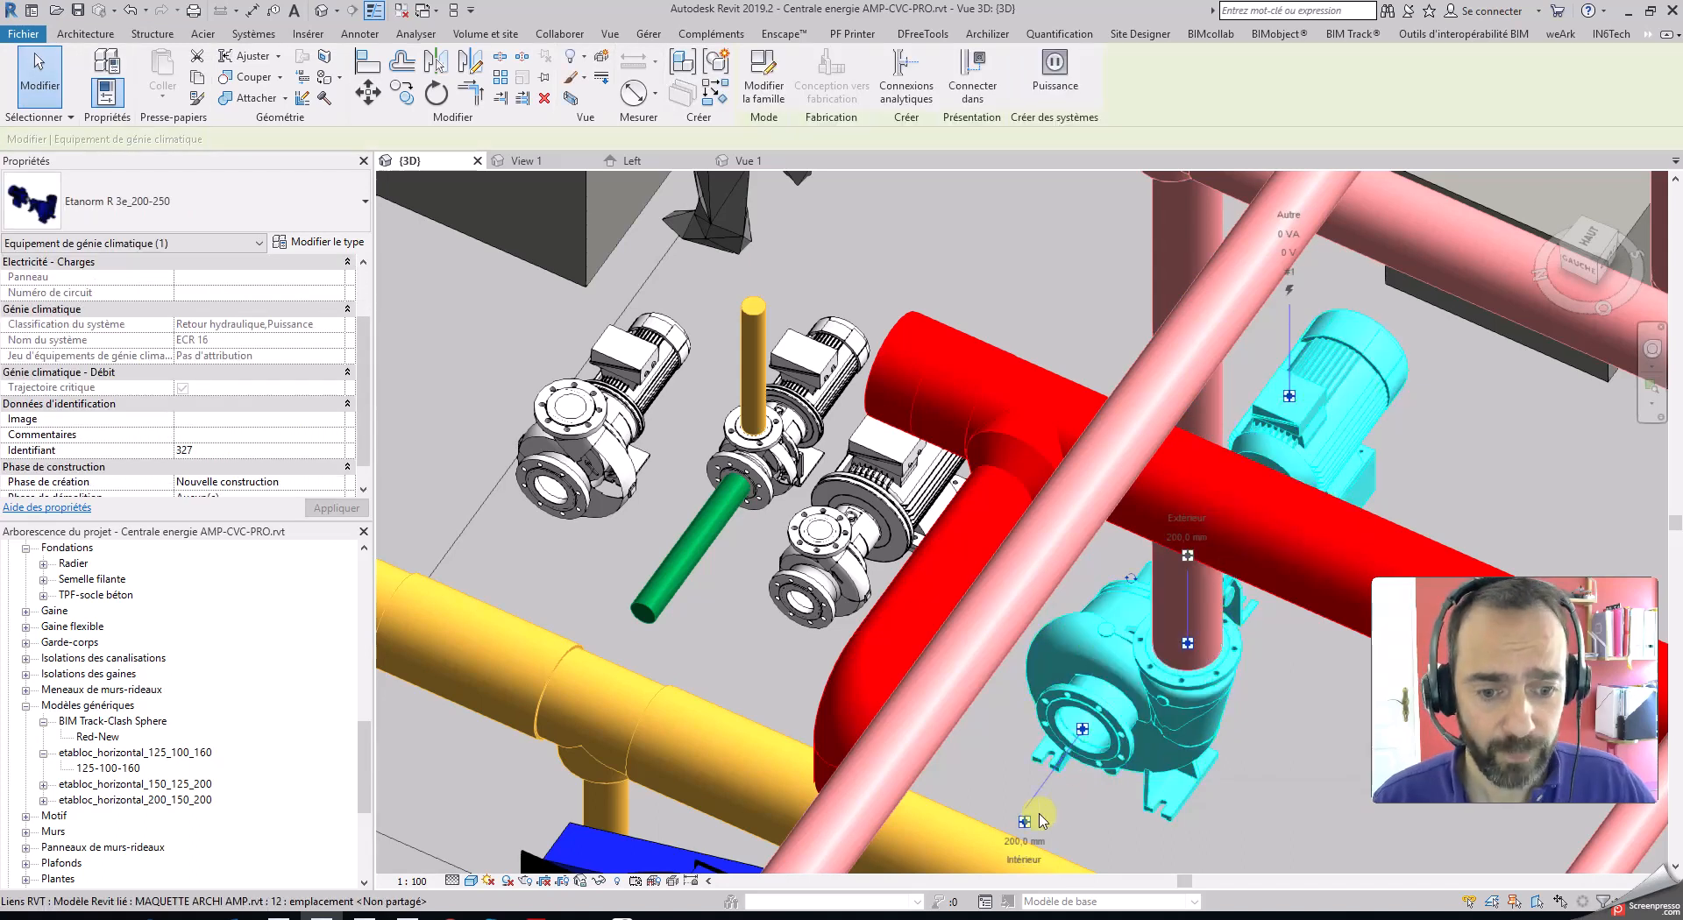
pyautogui.click(1024, 824)
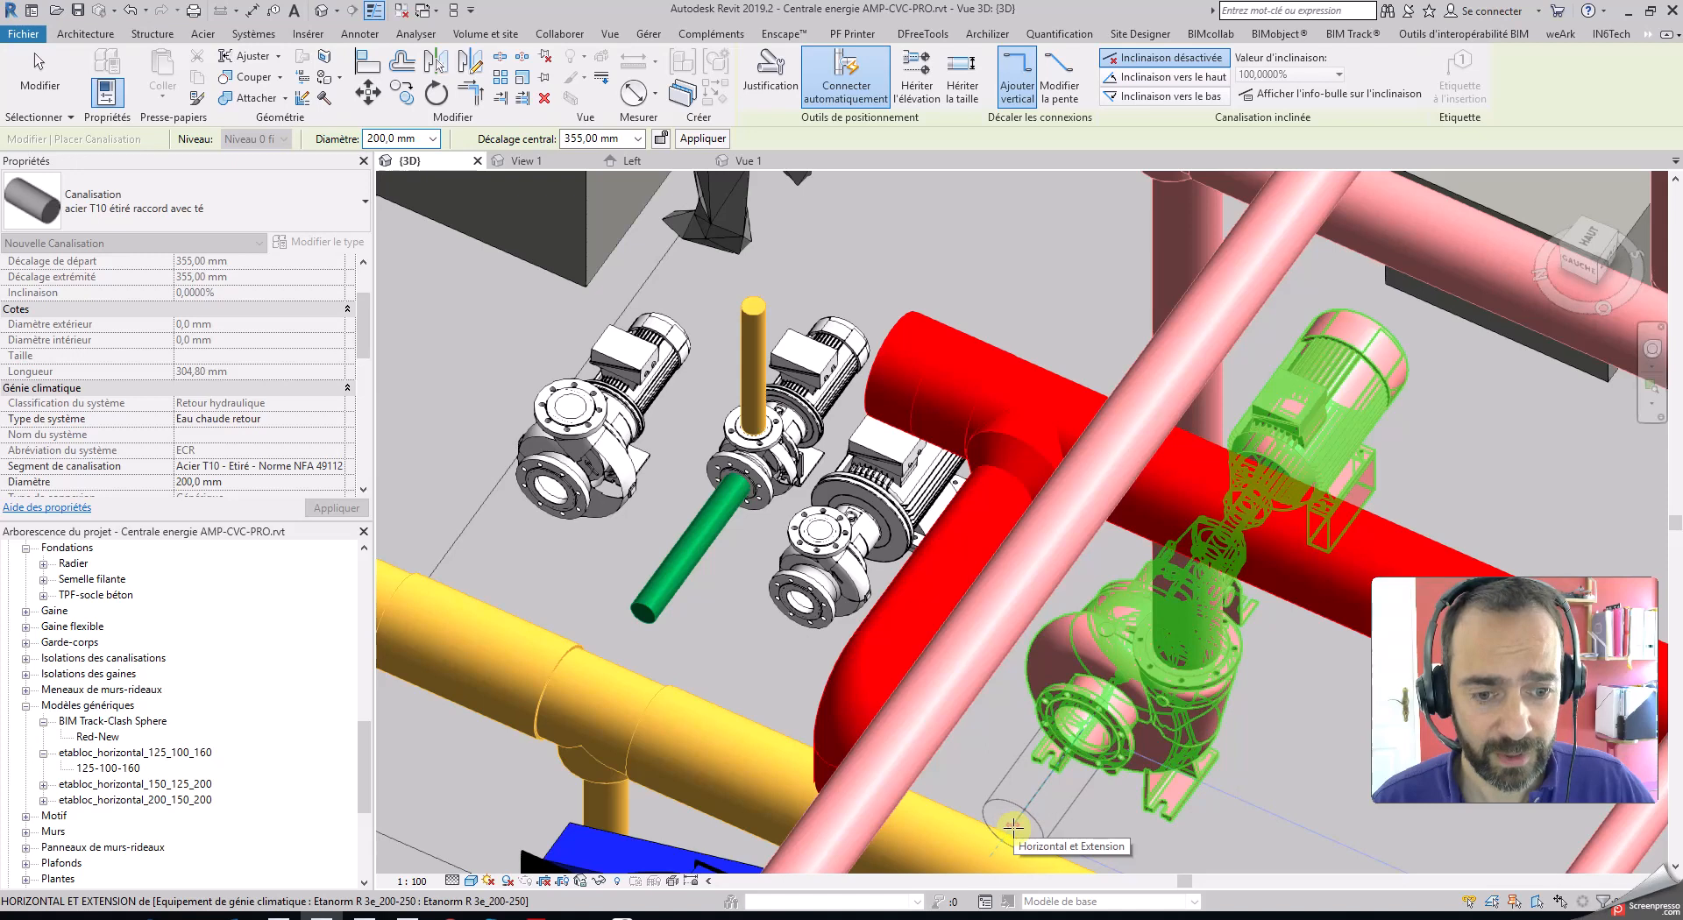
pyautogui.click(1015, 828)
pyautogui.press('Escape')
pyautogui.press('Escape')
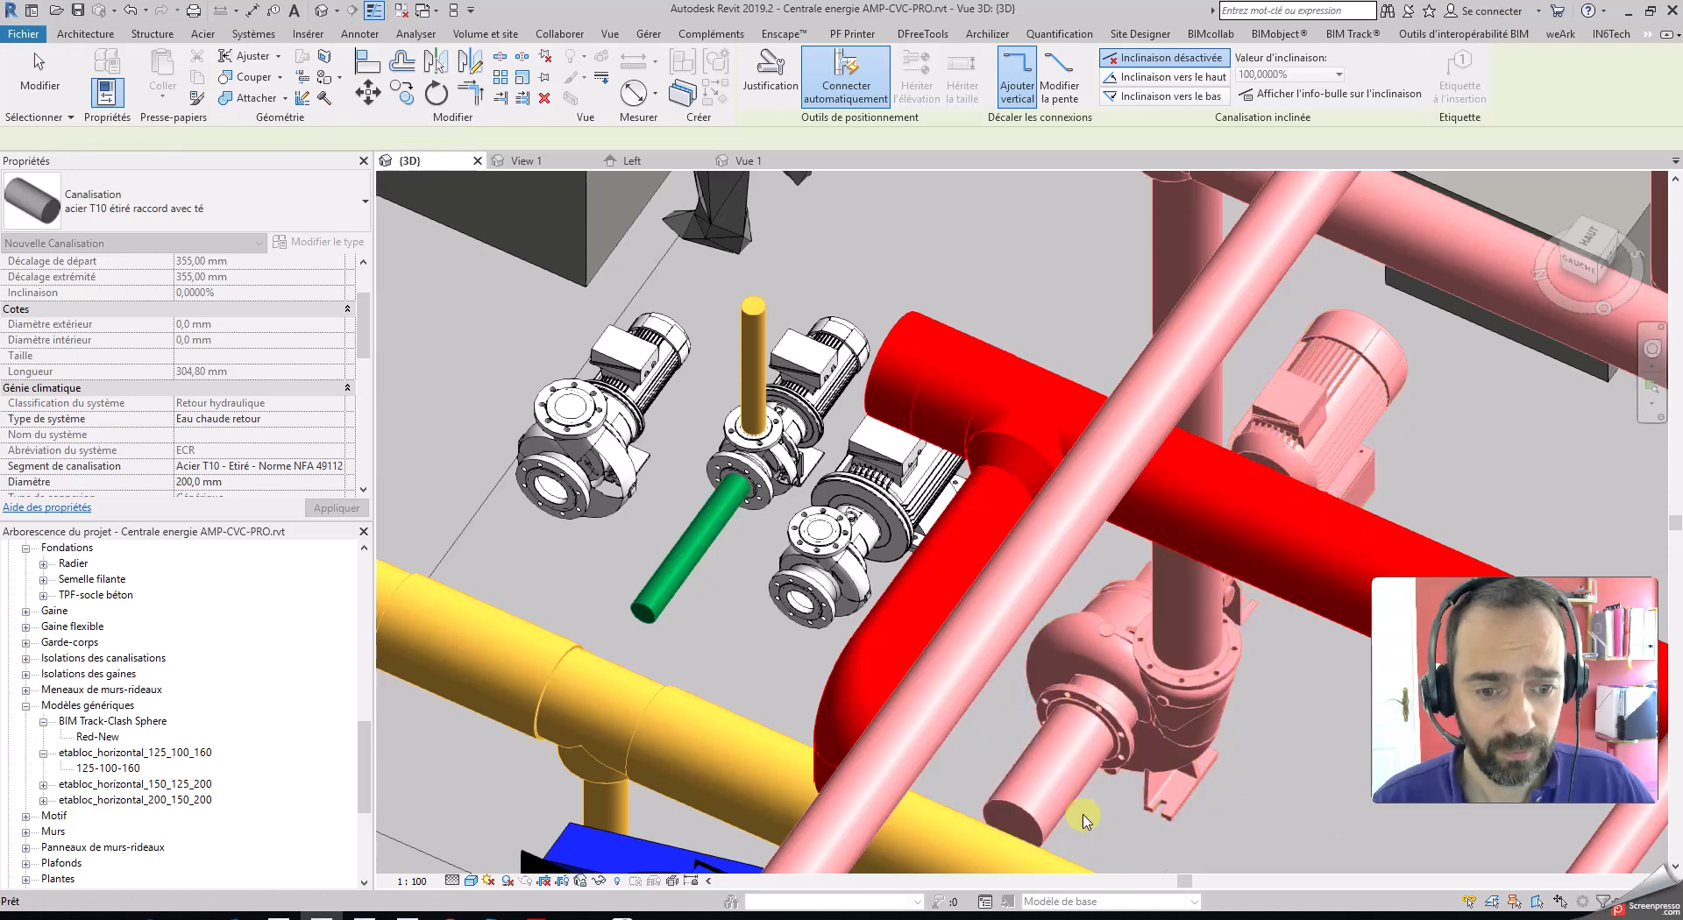
# - Change the side inlet pipe's system type to Eau chaude
pyautogui.click(1061, 793)
pyautogui.click(280, 419)
pyautogui.click(335, 419)
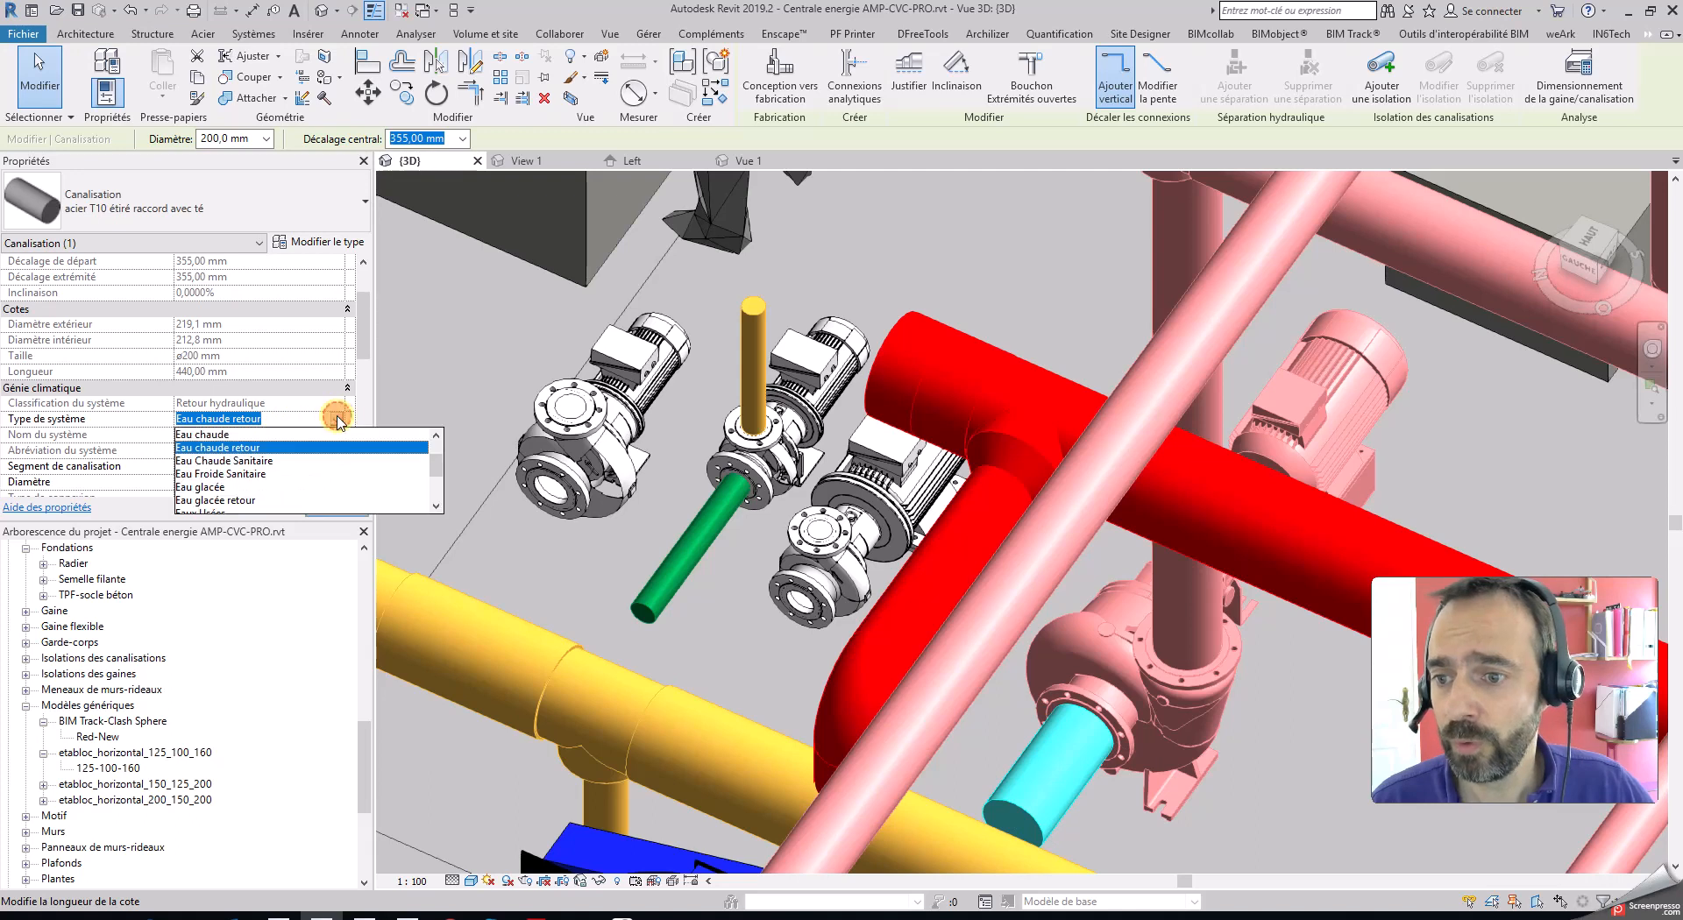
pyautogui.click(219, 439)
pyautogui.click(342, 510)
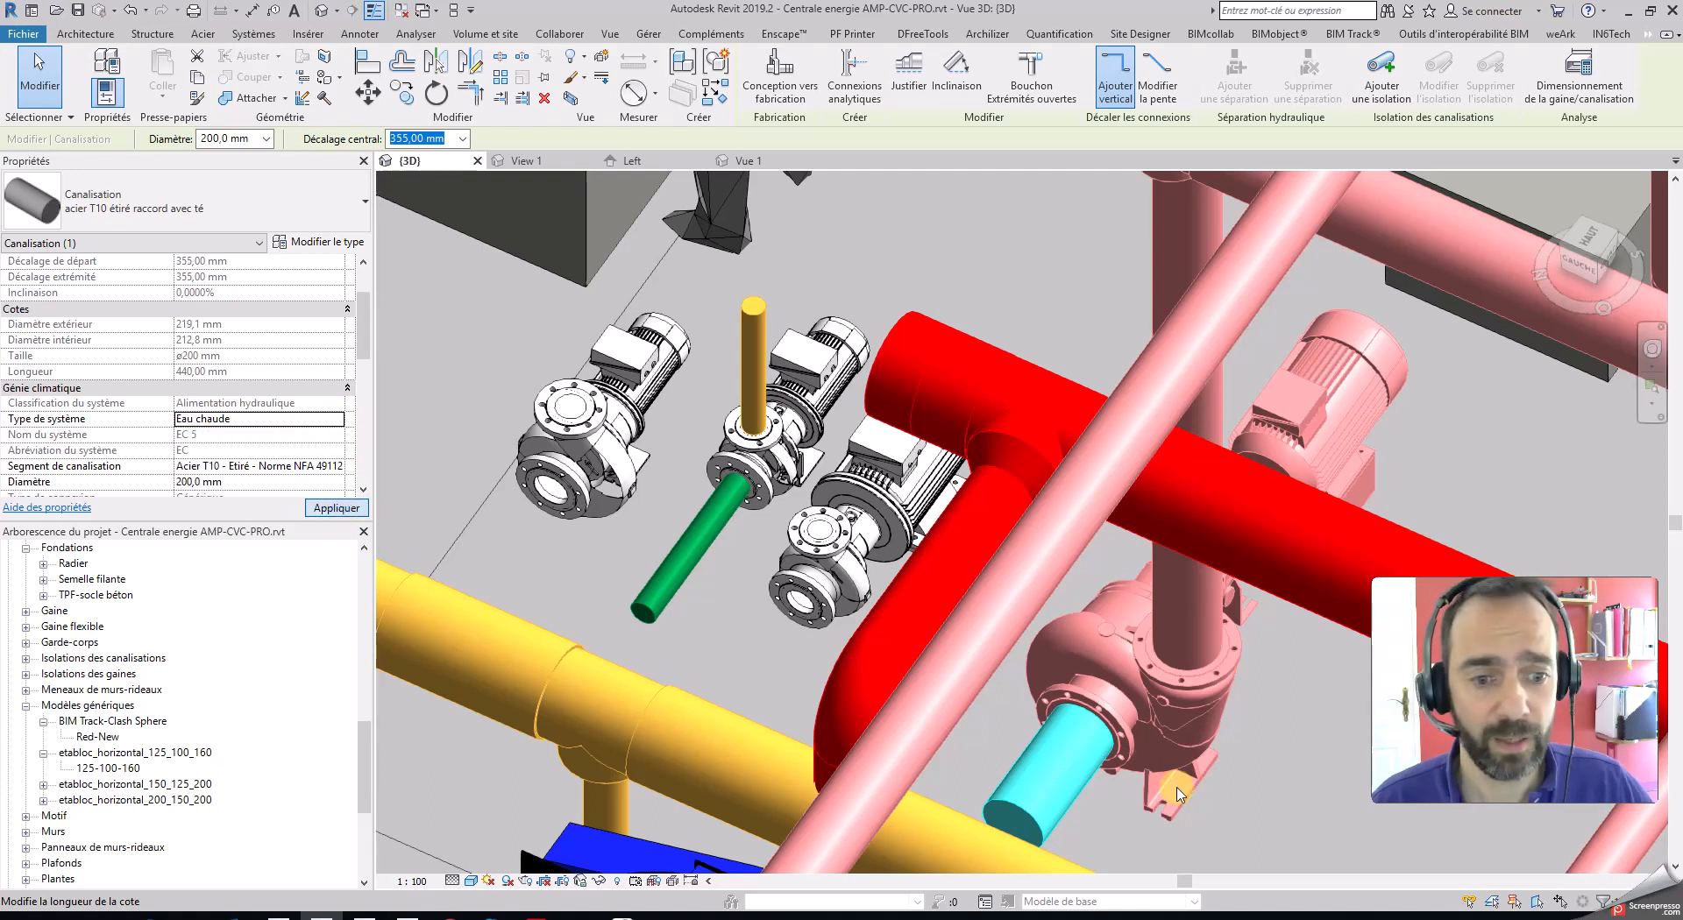
pyautogui.click(1281, 771)
# - Open the placed pump's family document Etanorm R 3e_200-250.rfa and close it without saving changes
pyautogui.scroll(-4, 1281, 771)
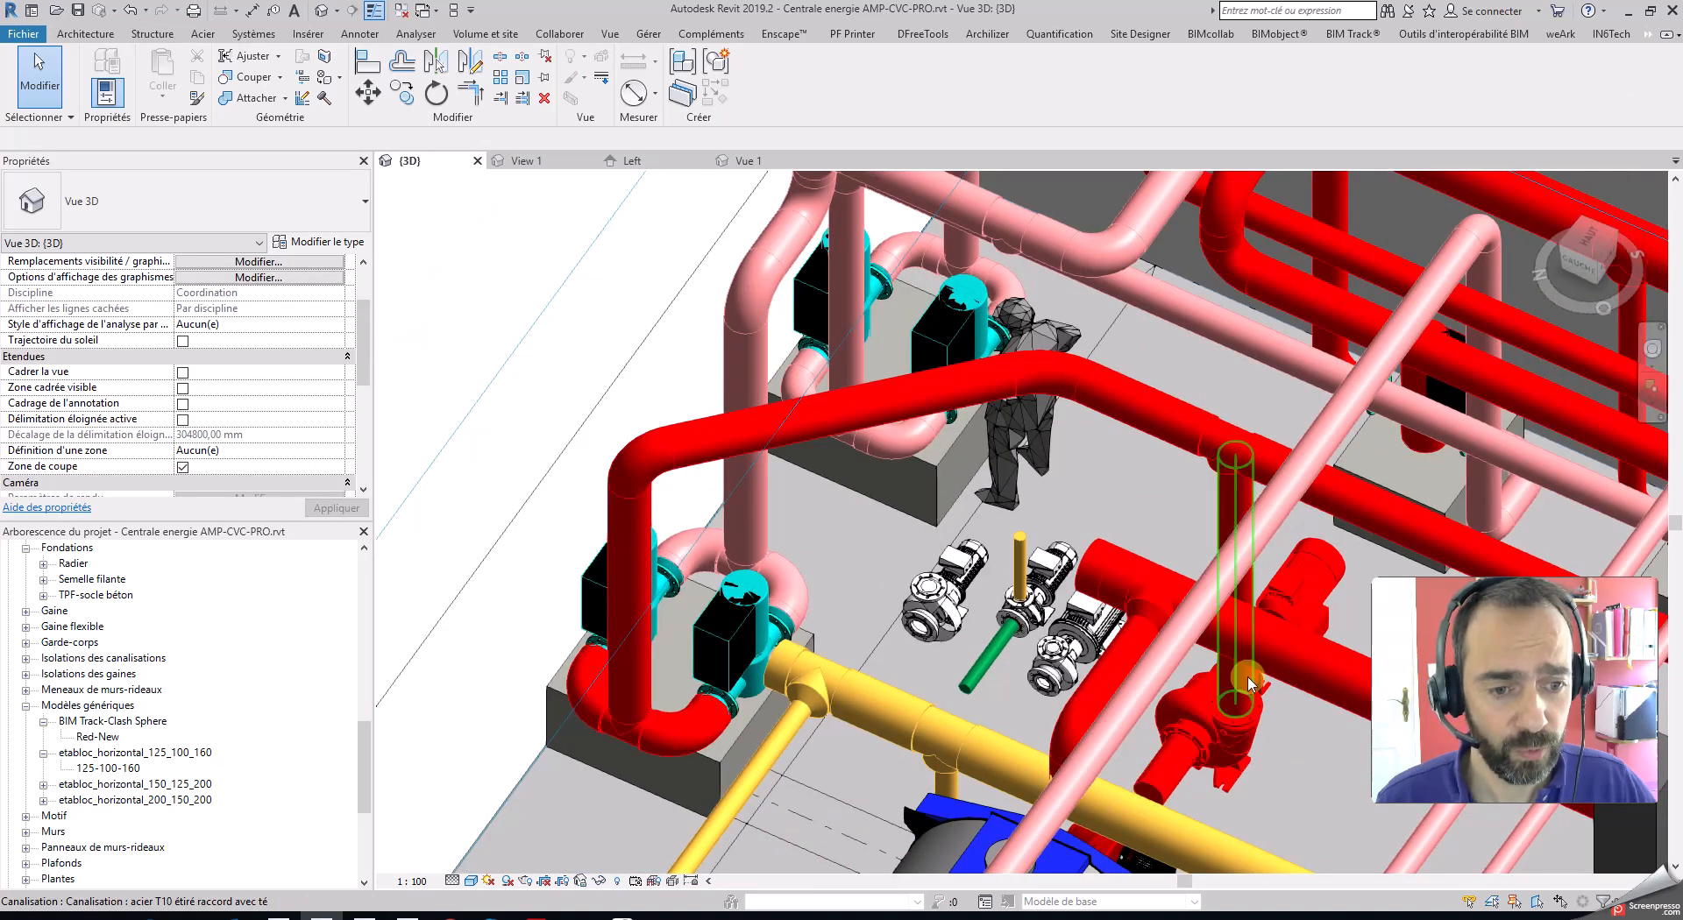
pyautogui.click(1215, 745)
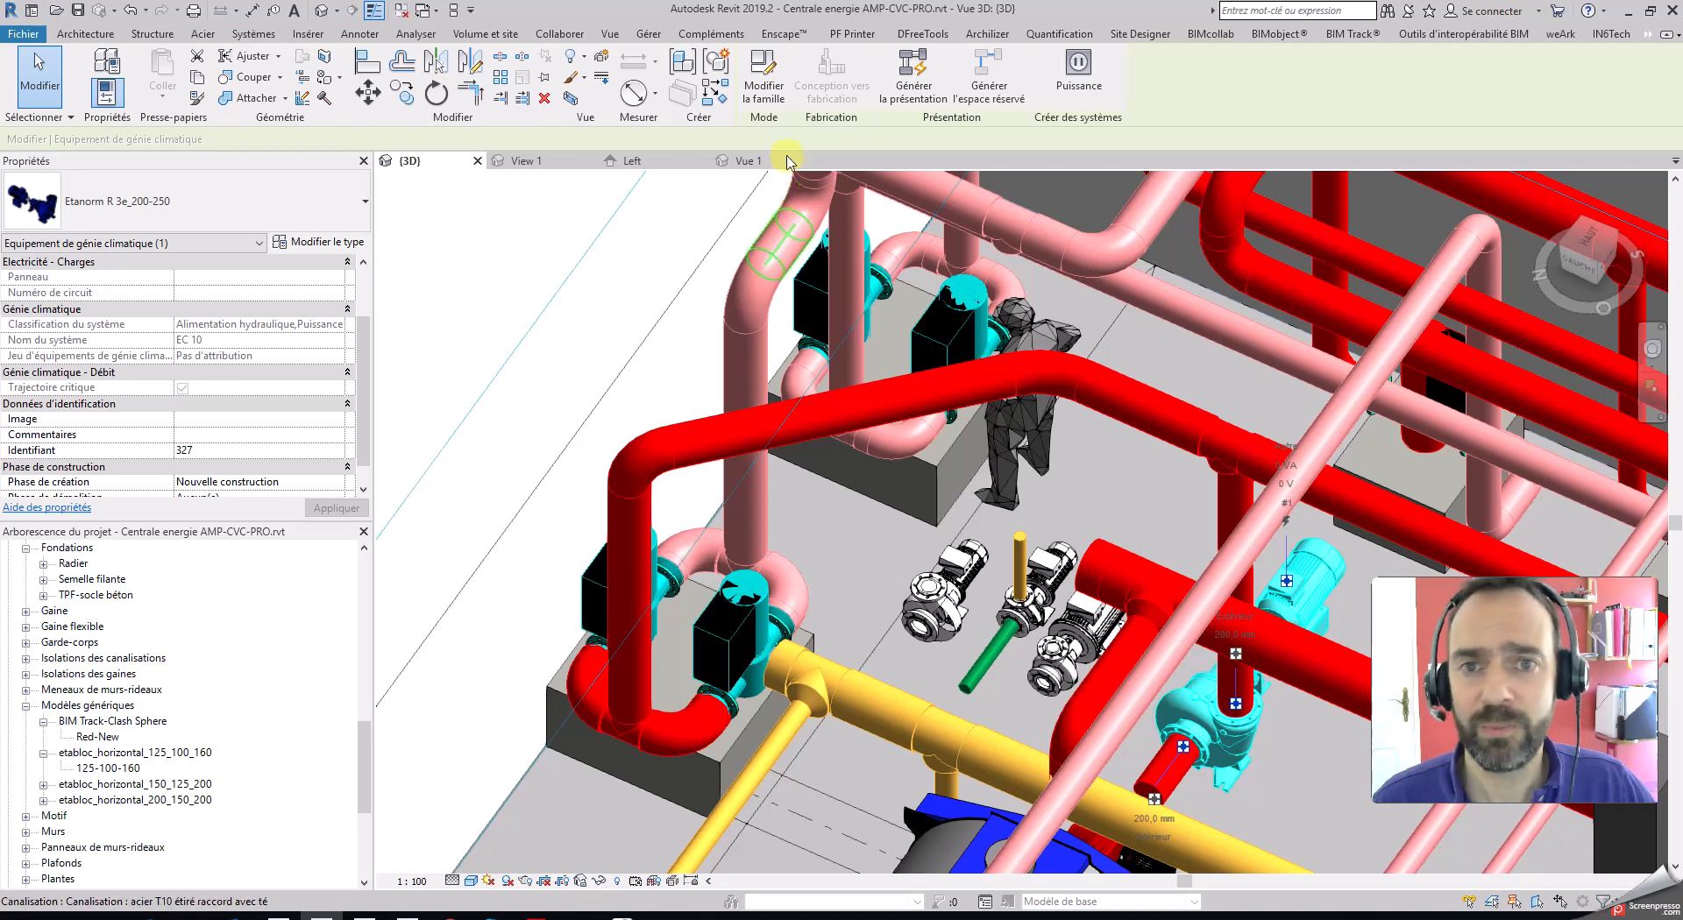
pyautogui.click(770, 79)
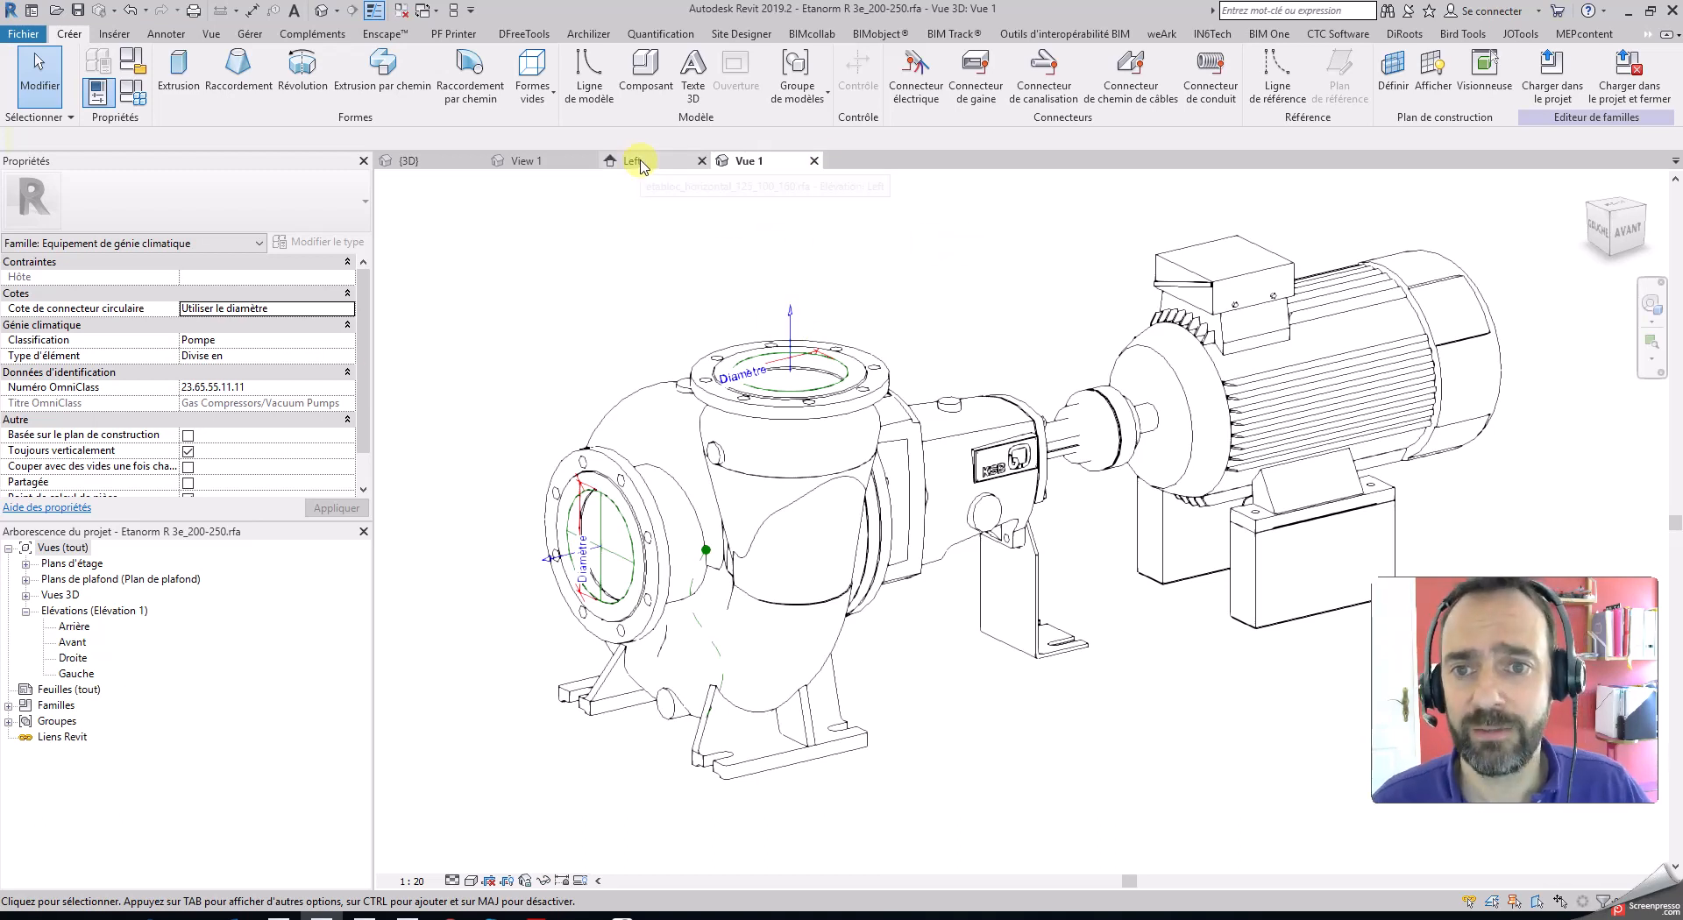
pyautogui.click(814, 160)
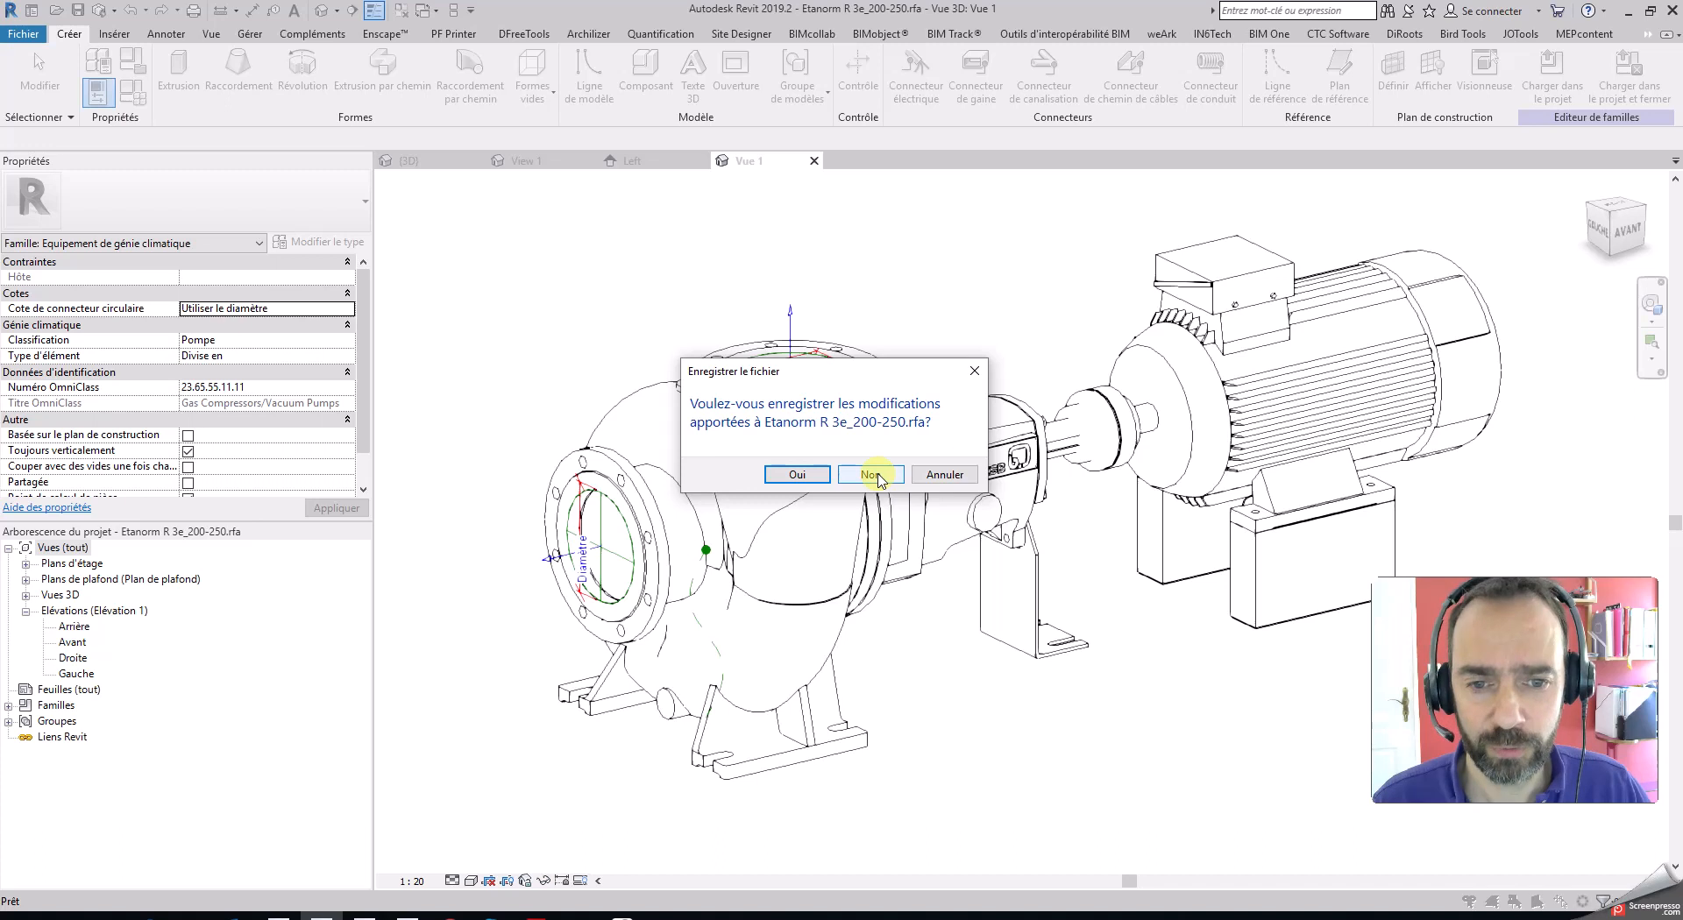
pyautogui.click(870, 475)
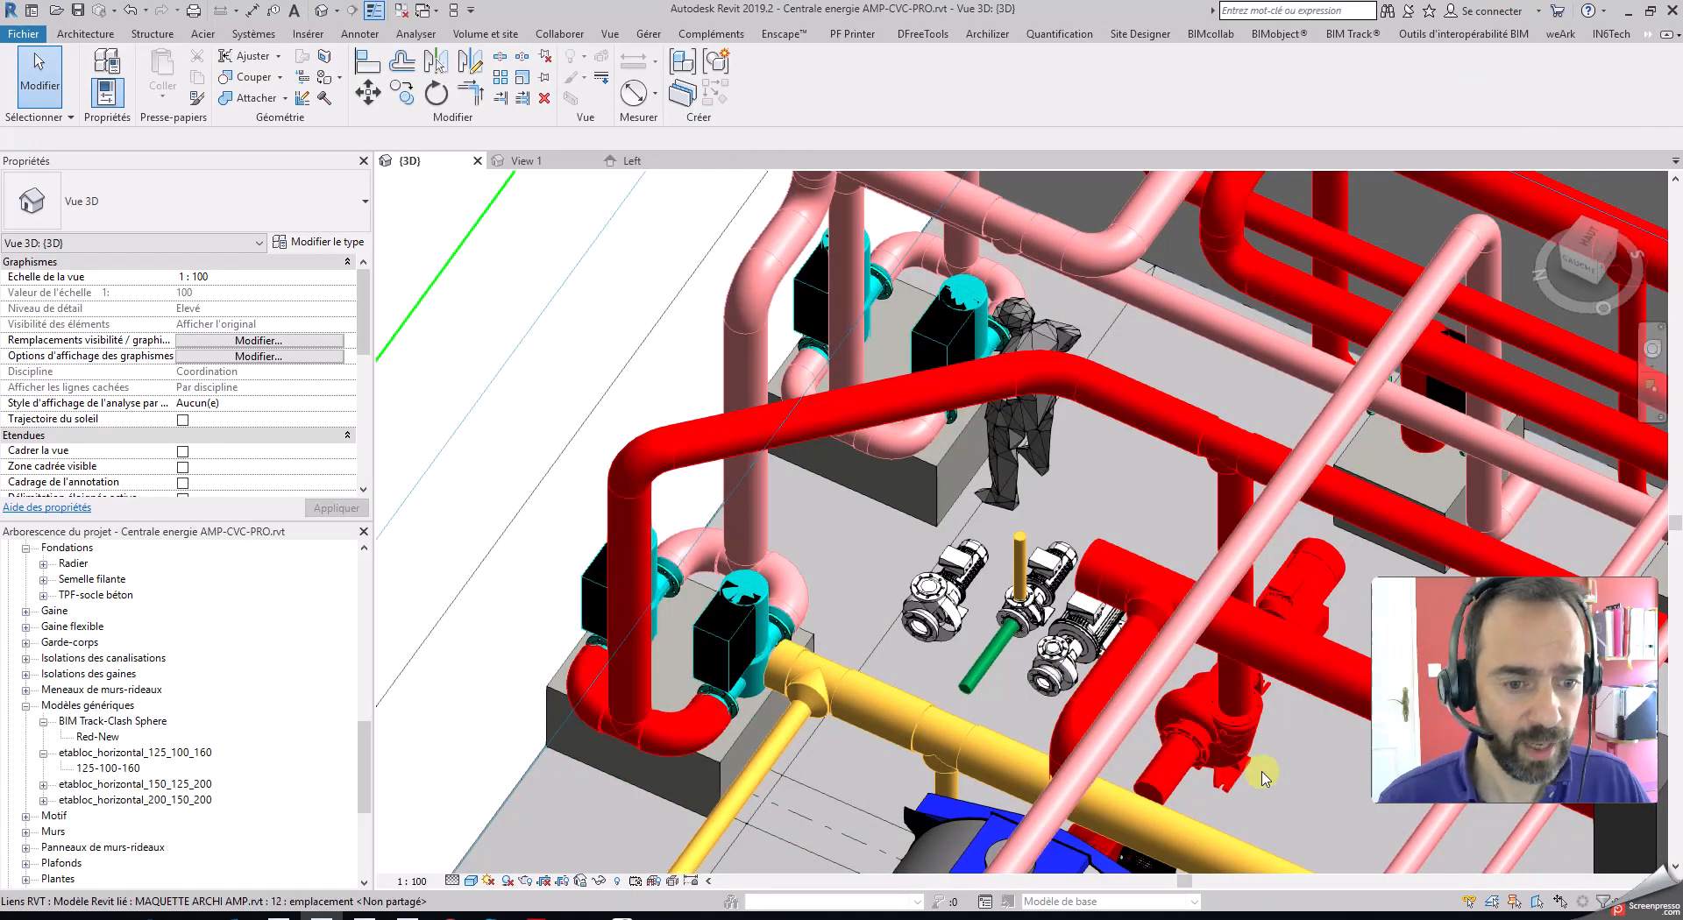
# - Examine the connected Etanorm pump and its two pipes from the opposite side of the plant room
pyautogui.moveTo(1229, 741); pyautogui.dragTo(973, 526, button='middle')
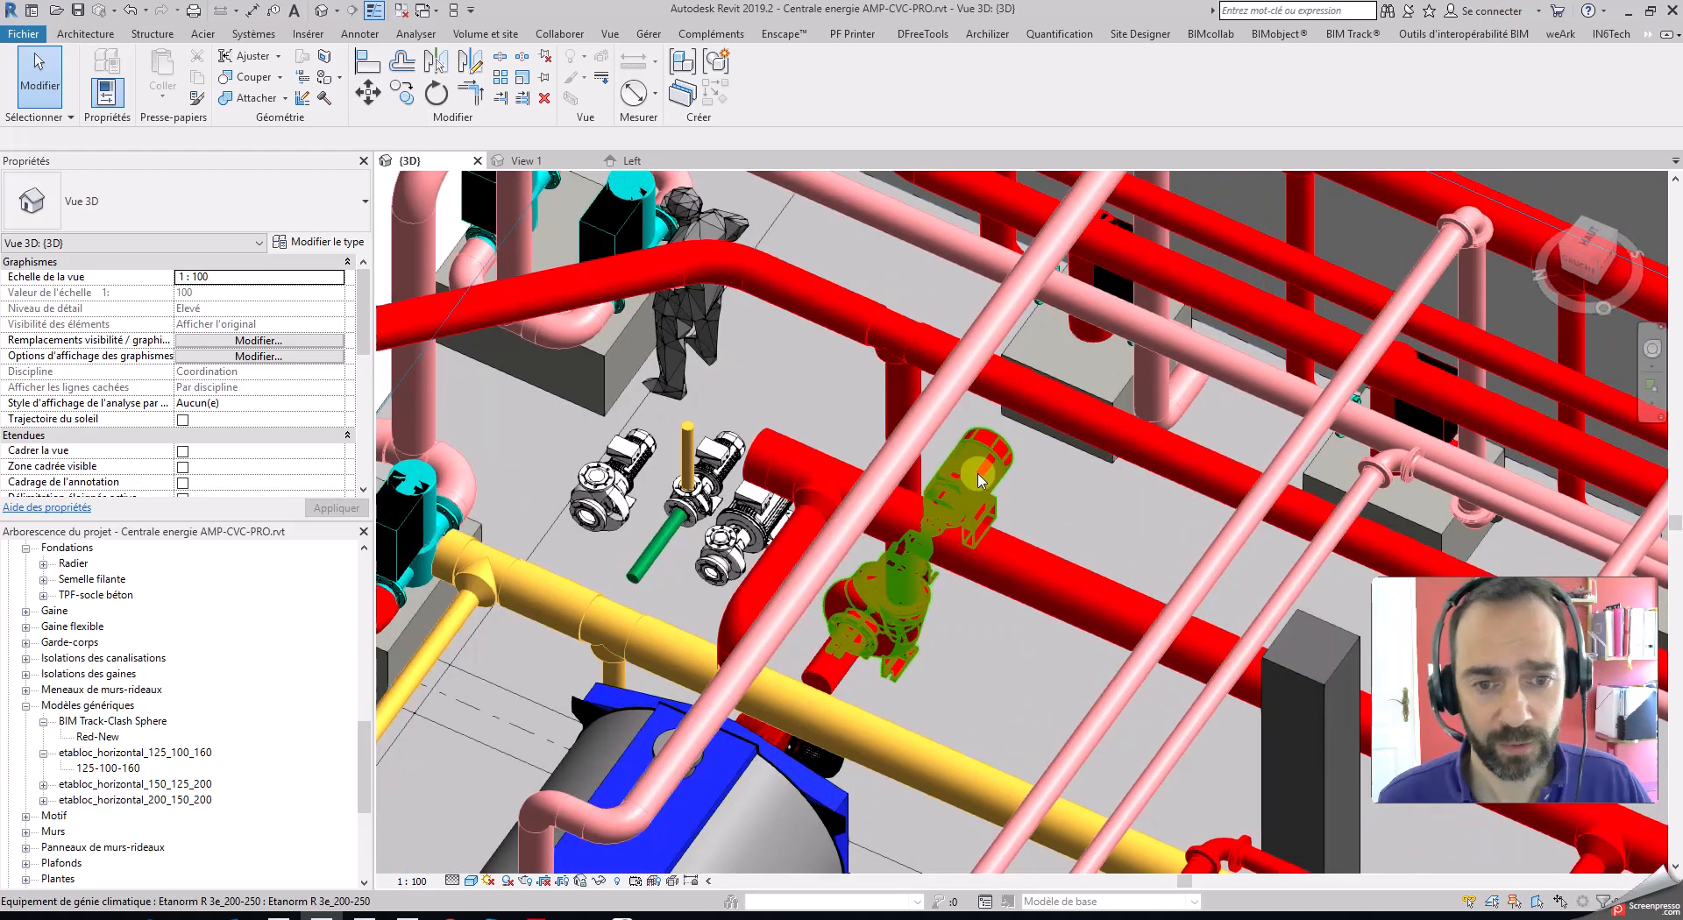
pyautogui.click(973, 526)
pyautogui.keyDown('shift'); pyautogui.moveTo(988, 679); pyautogui.dragTo(1109, 671, button='middle'); pyautogui.keyUp('shift')
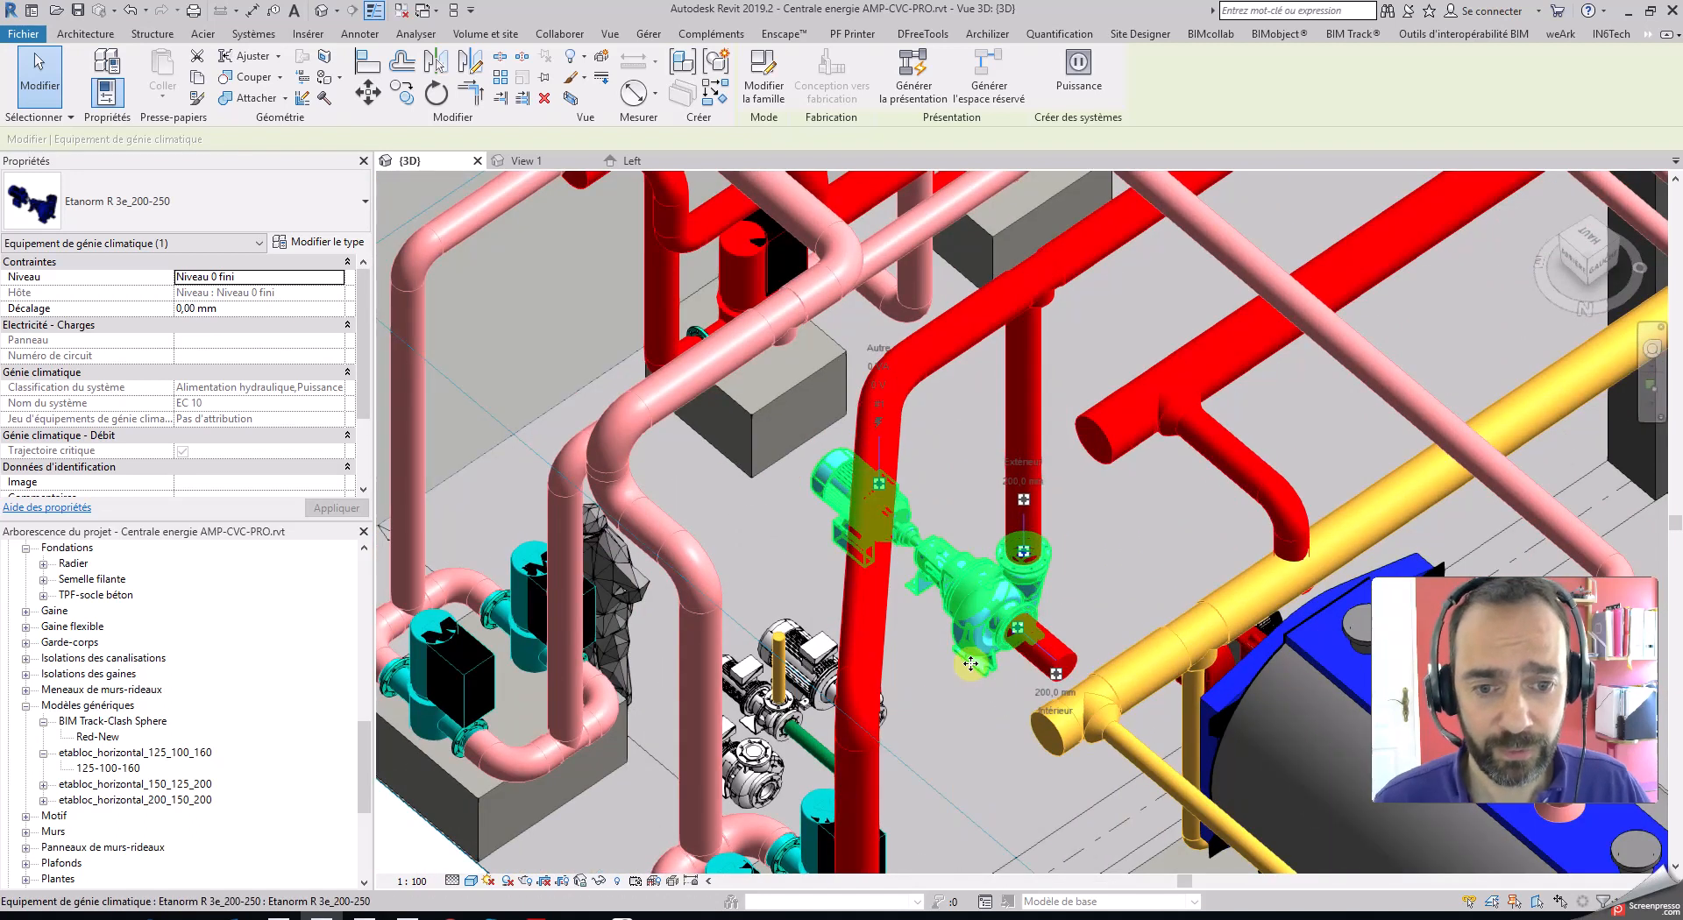
pyautogui.press('Escape')
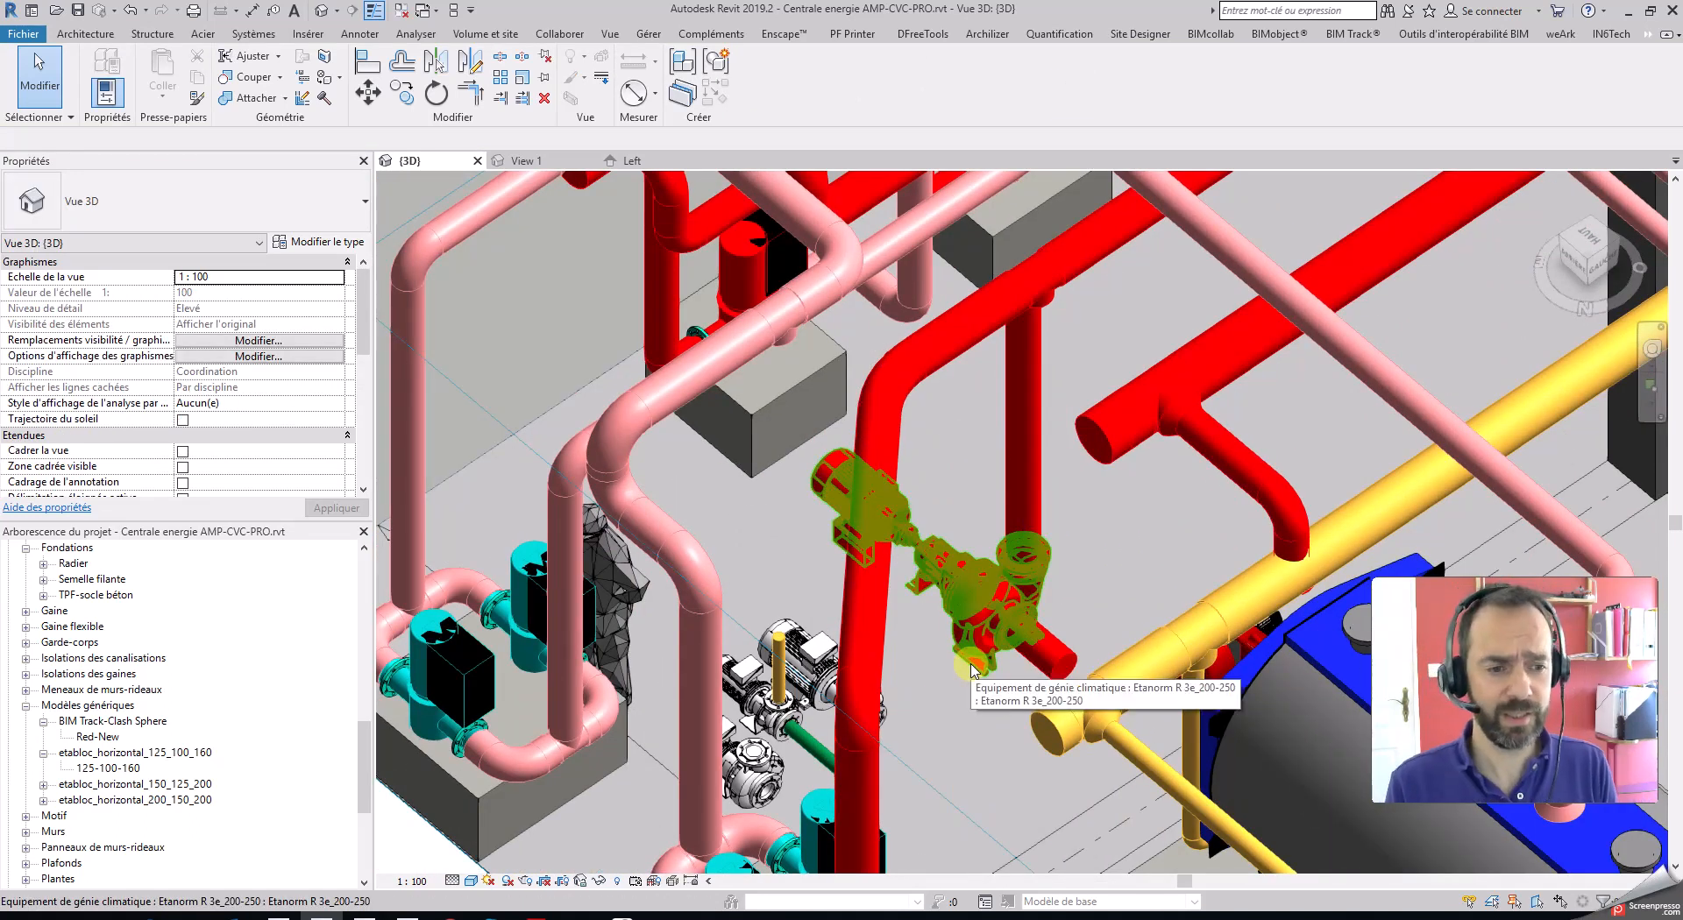